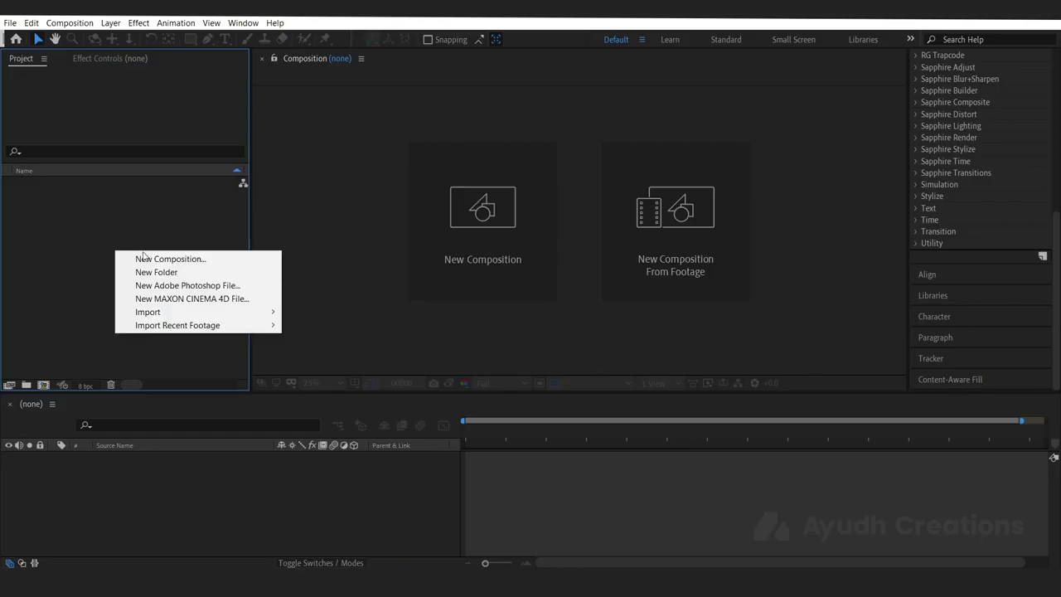
Step: Create a composition with the HDTV 1080 25 preset and a duration of 253 frames
click(167, 259)
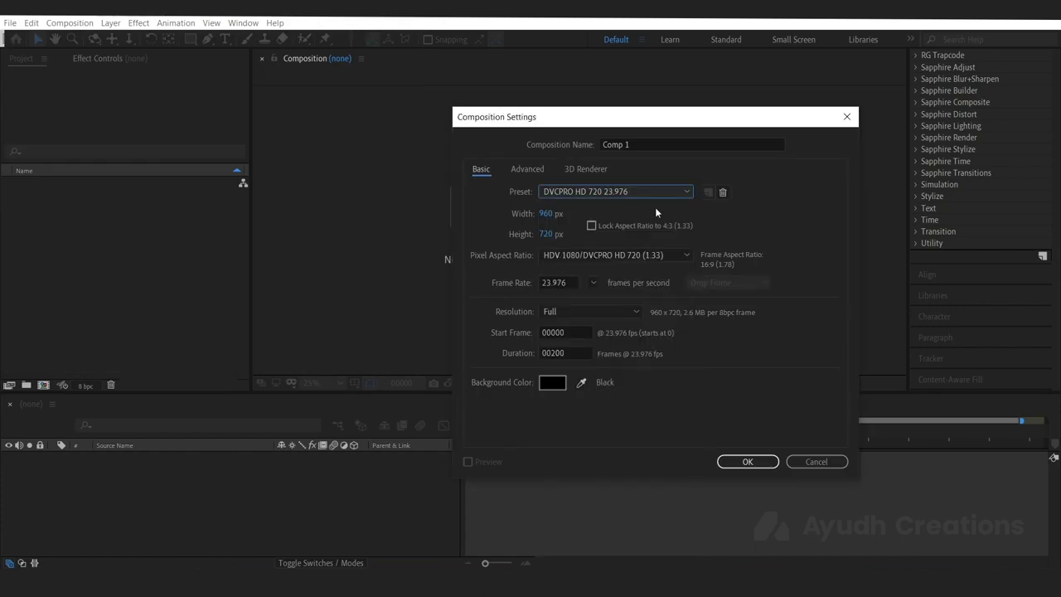
click(681, 194)
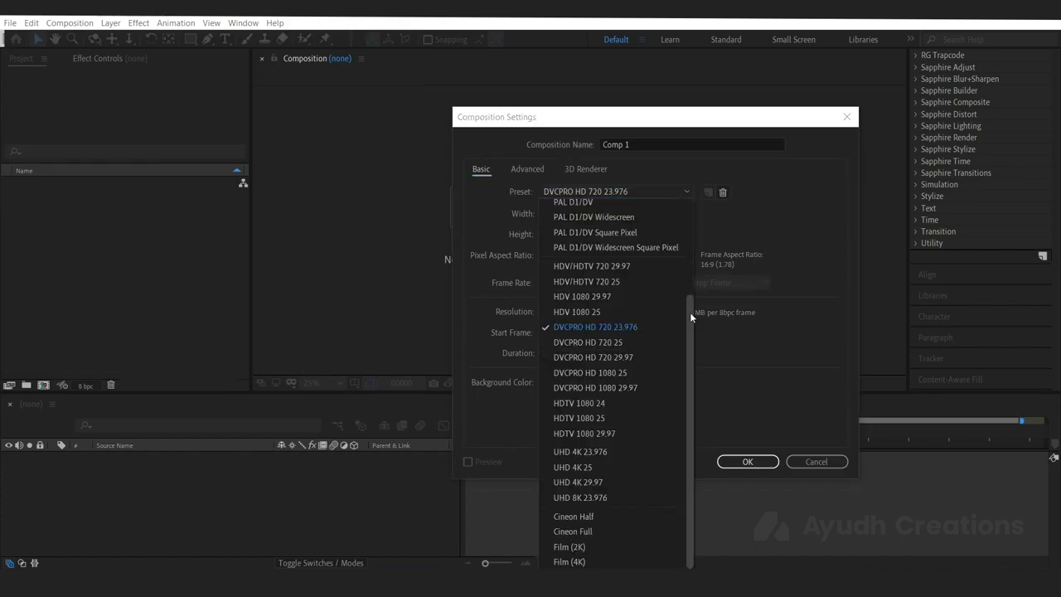
click(602, 419)
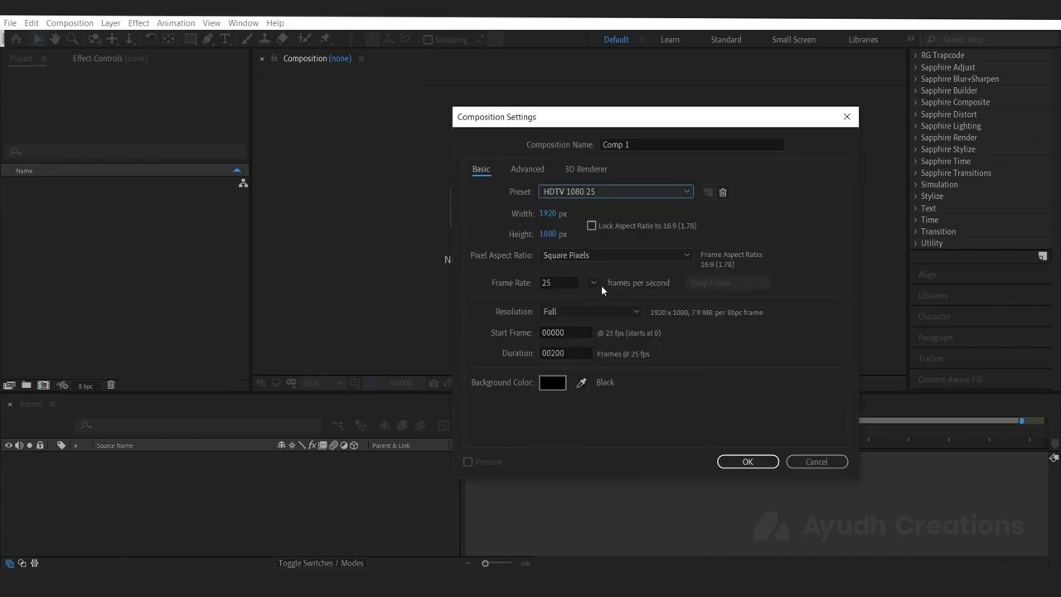
click(558, 281)
click(569, 354)
text(253)
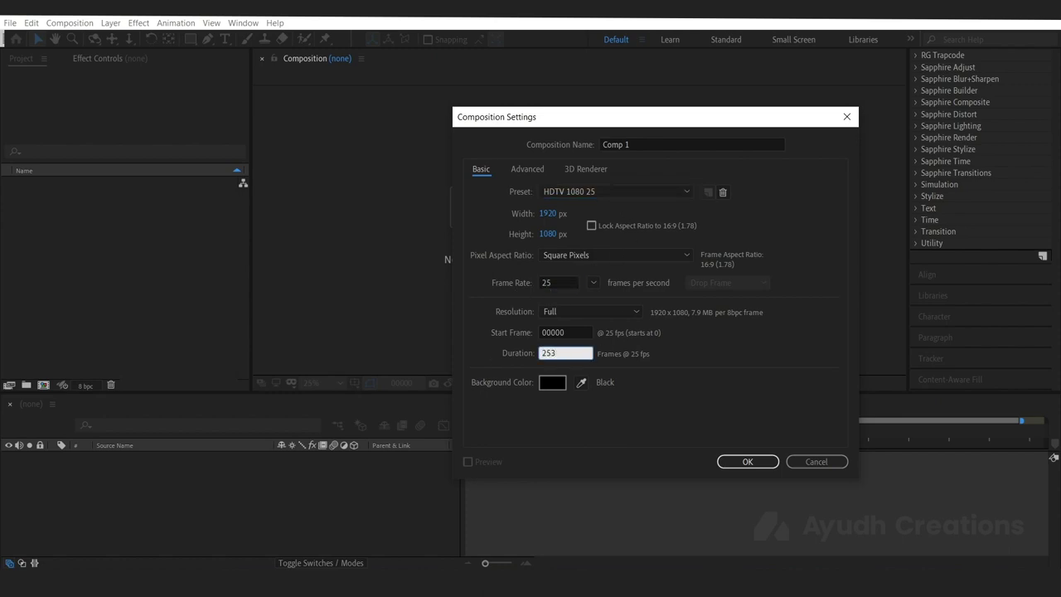
key(Return)
Step: Rename the new composition as Logo Opener
key(Return)
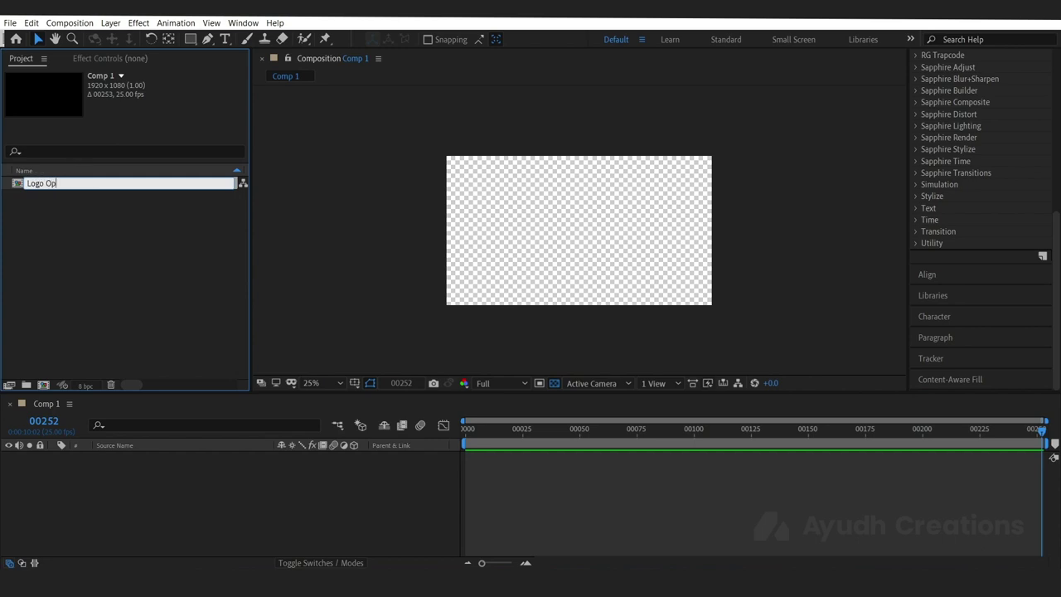
text(Logo Opener)
key(Return)
Step: Add a 1920 x 1080 solid layer in white (FFFFFF) to the Logo Opener composition
right_click(217, 452)
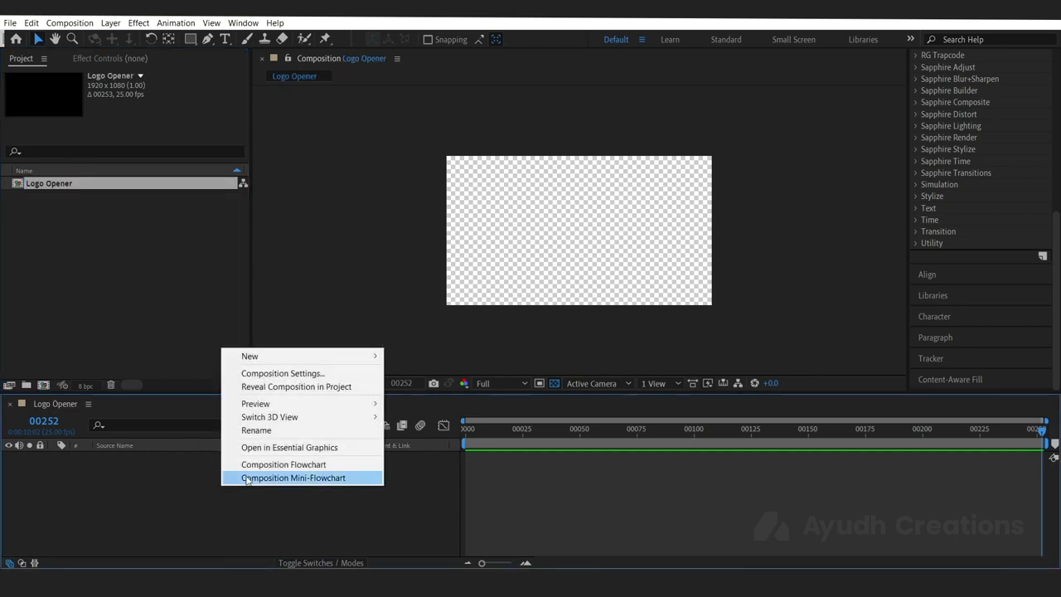
mouse_move(268, 356)
click(450, 374)
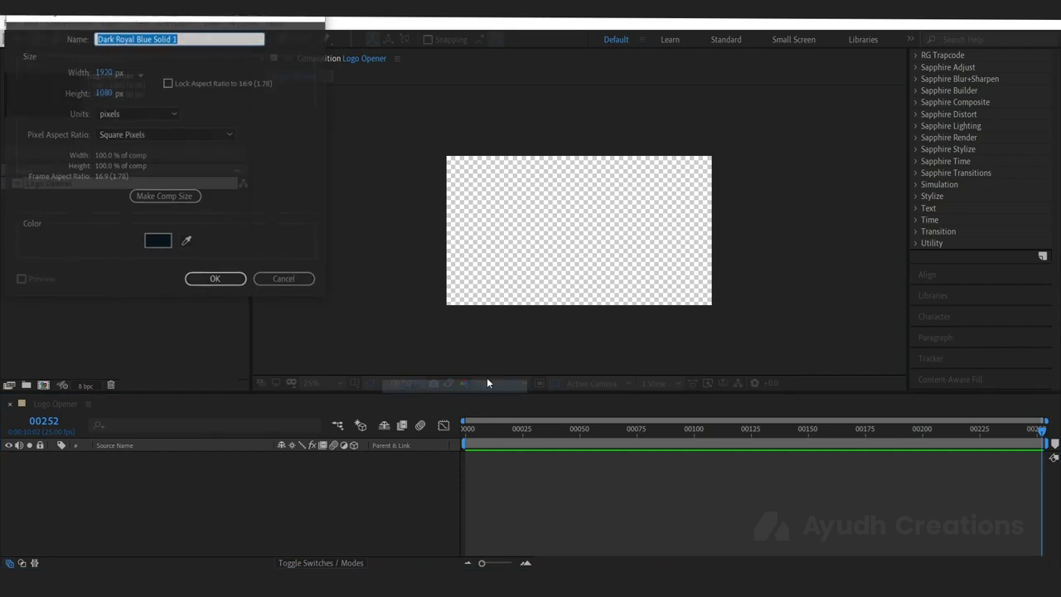
click(158, 240)
text(ffffff)
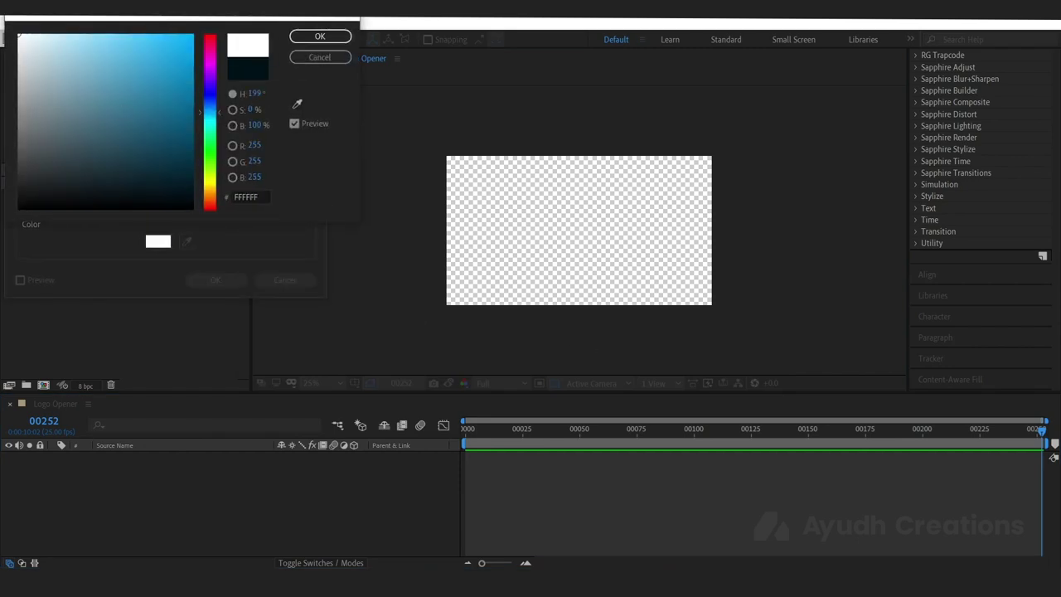
click(320, 36)
click(216, 280)
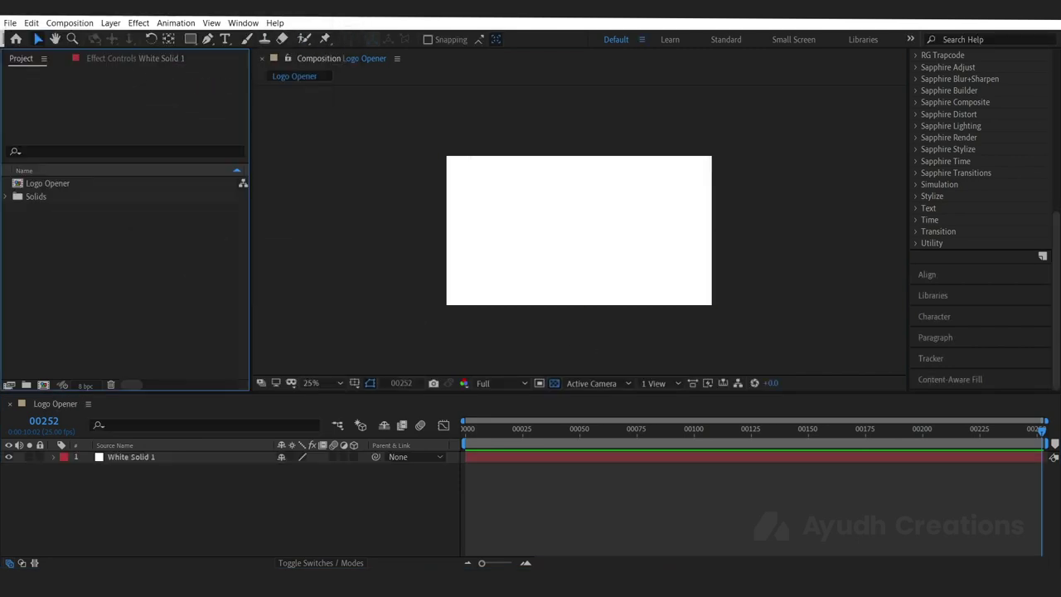
Step: Import Logo Icon.ai as footage with merged layers and place it above the white solid in the composition
drag(1, 241, 186, 300)
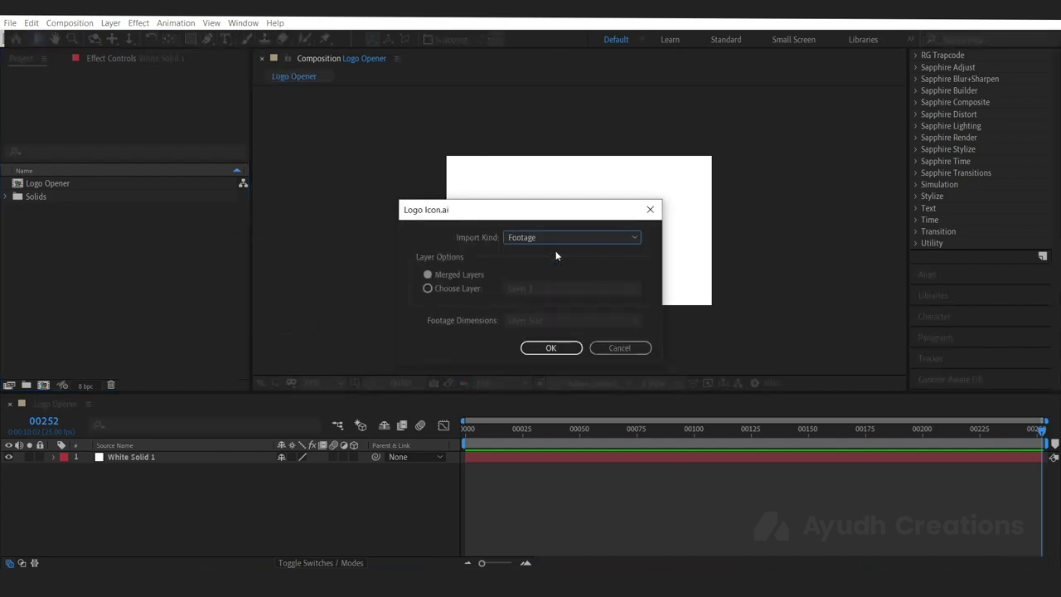
click(551, 347)
drag(50, 184, 122, 458)
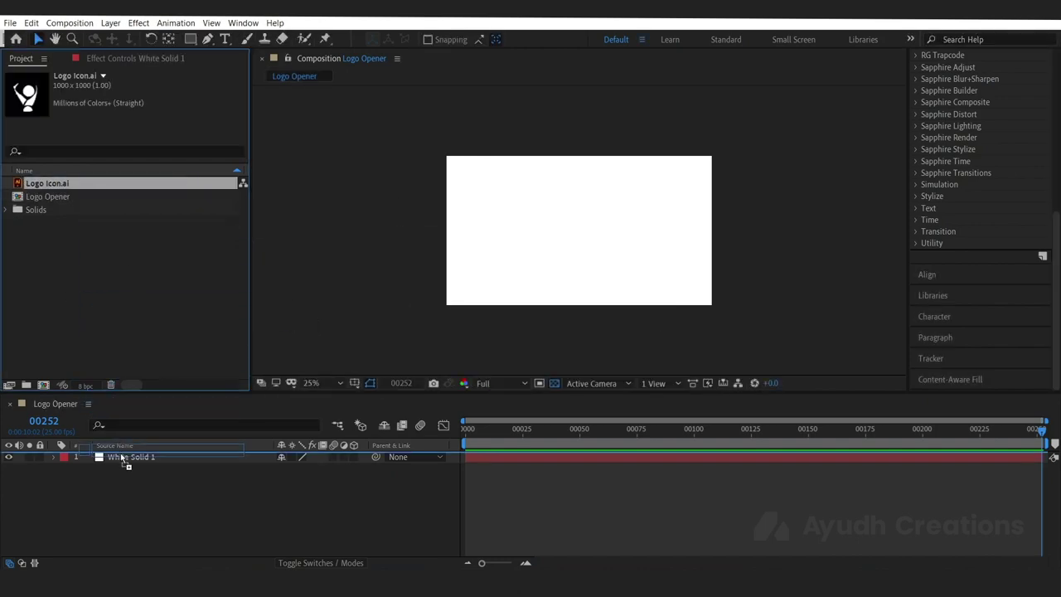
Step: Scale the logo layer to 38% and check its centring with the title/action-safe guides and the alignment options
click(597, 285)
key(s)
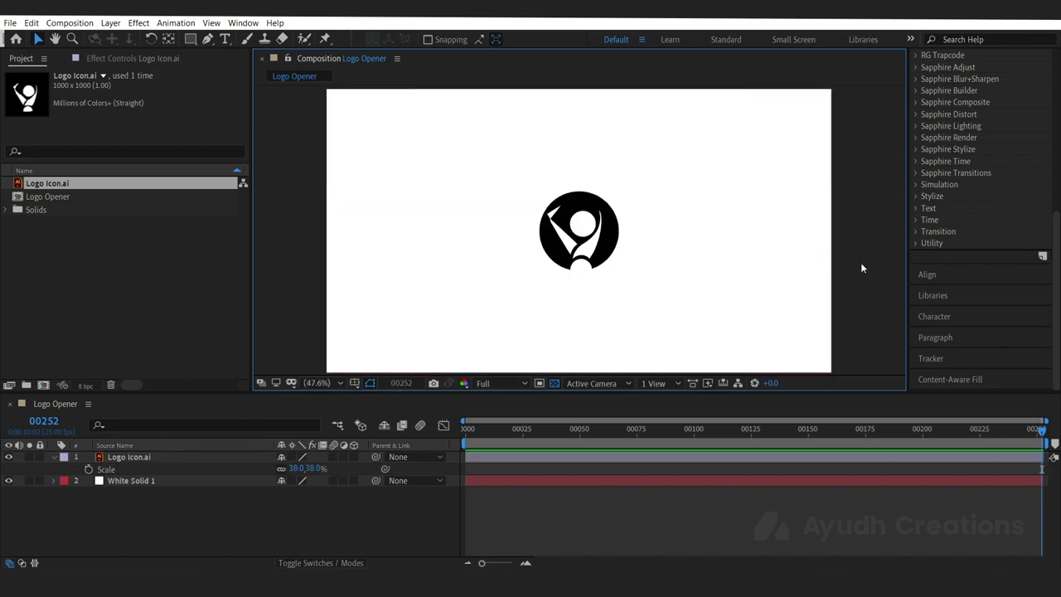
key(apostrophe)
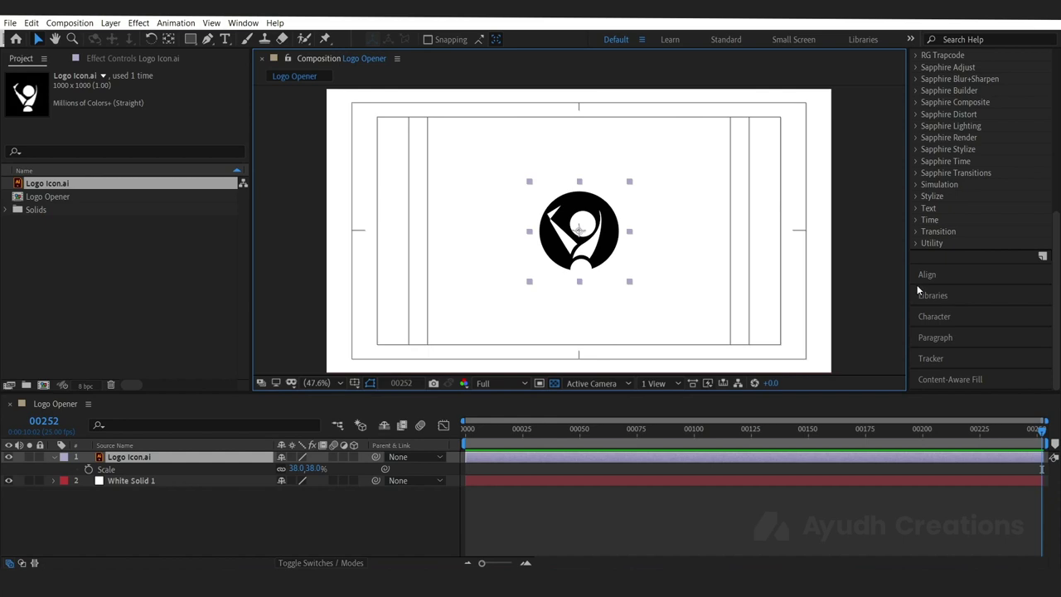
click(940, 276)
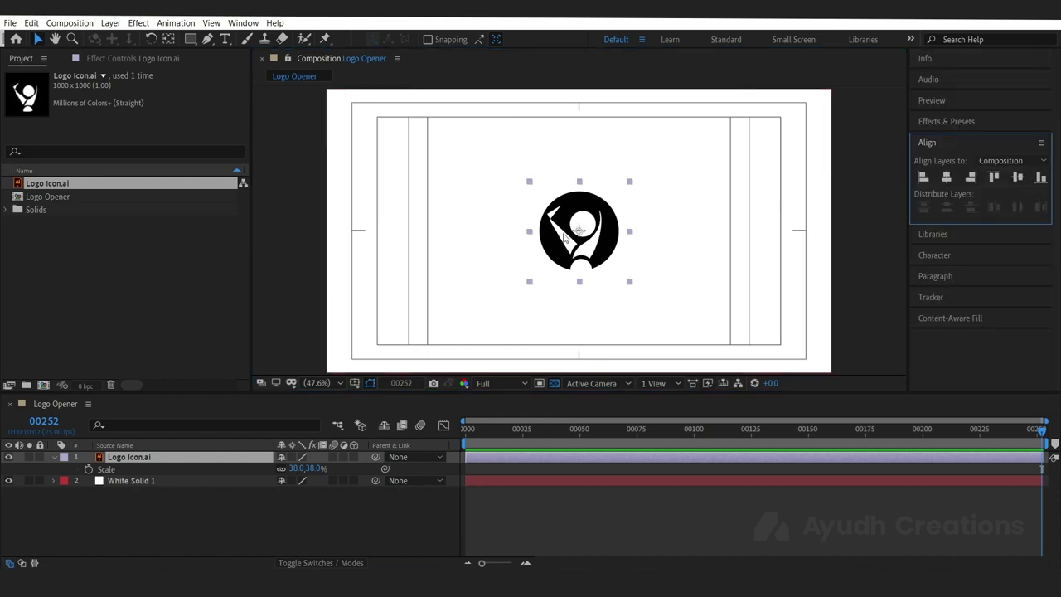
Step: Add a Scale keyframe to the logo layer at frame 20
click(444, 448)
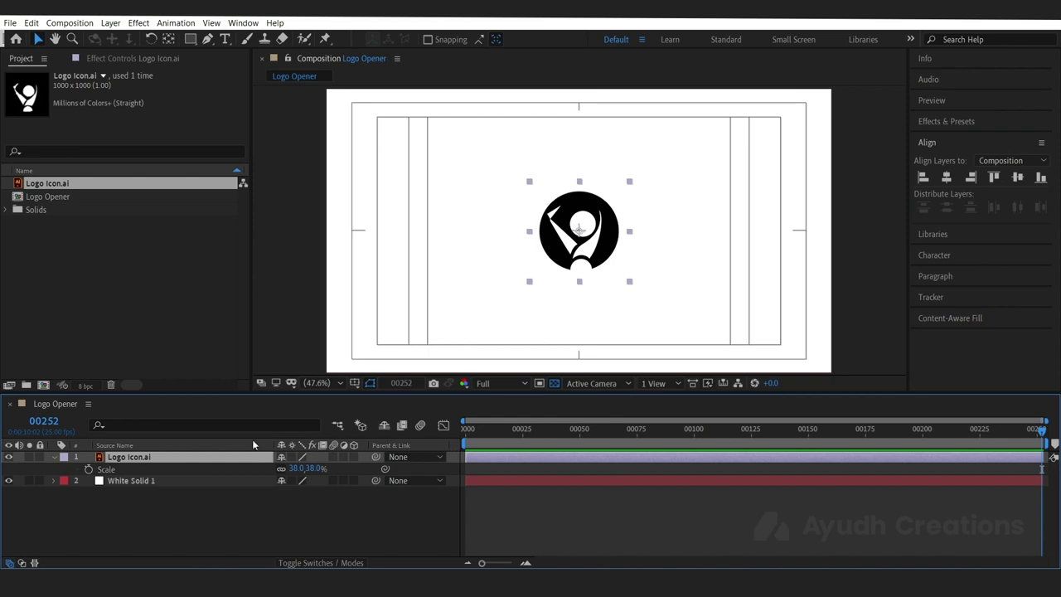
click(71, 422)
text(20)
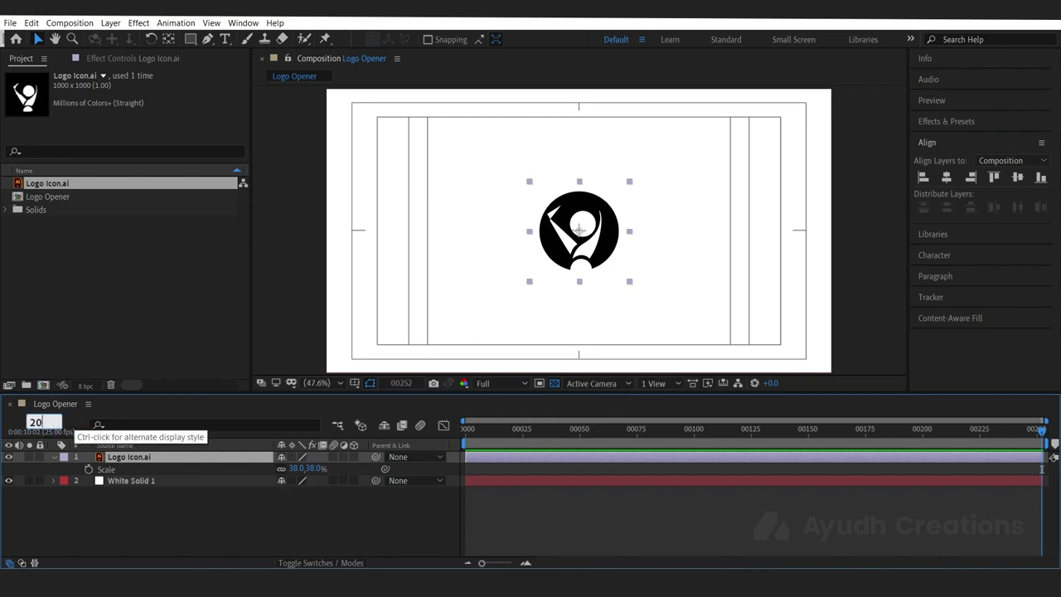
key(Return)
click(88, 469)
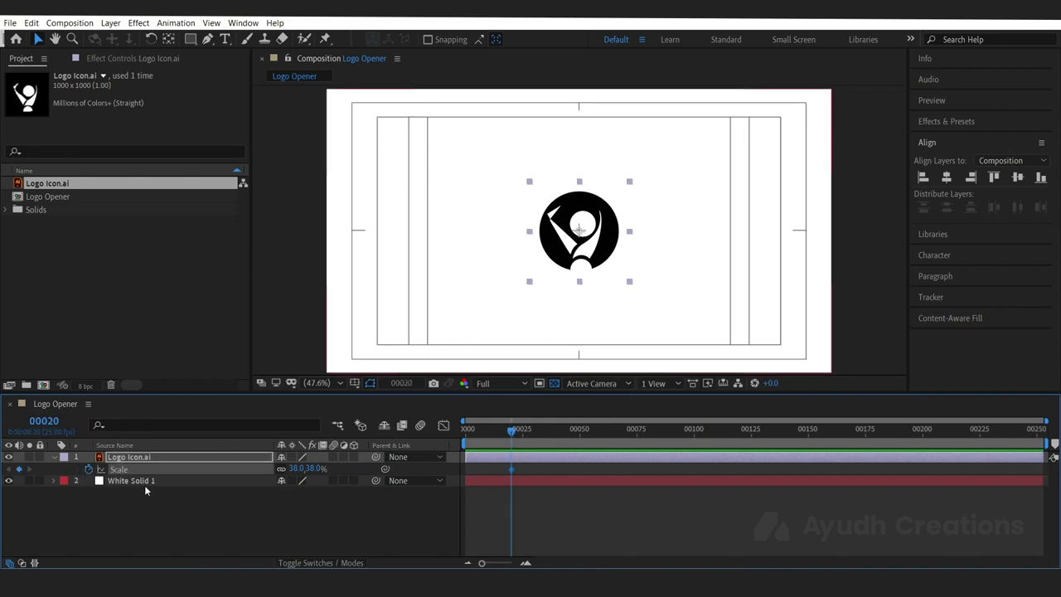
Step: Set the logo's Scale to 340% at frame 0 and enable motion blur for the composition
click(338, 524)
drag(510, 440, 443, 437)
click(220, 452)
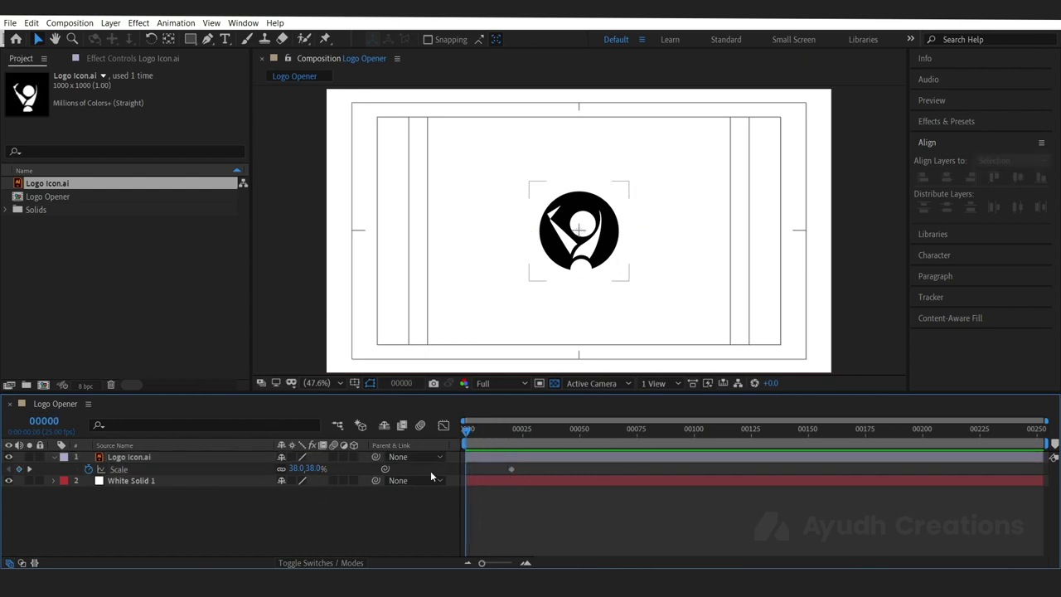
click(300, 469)
key(Return)
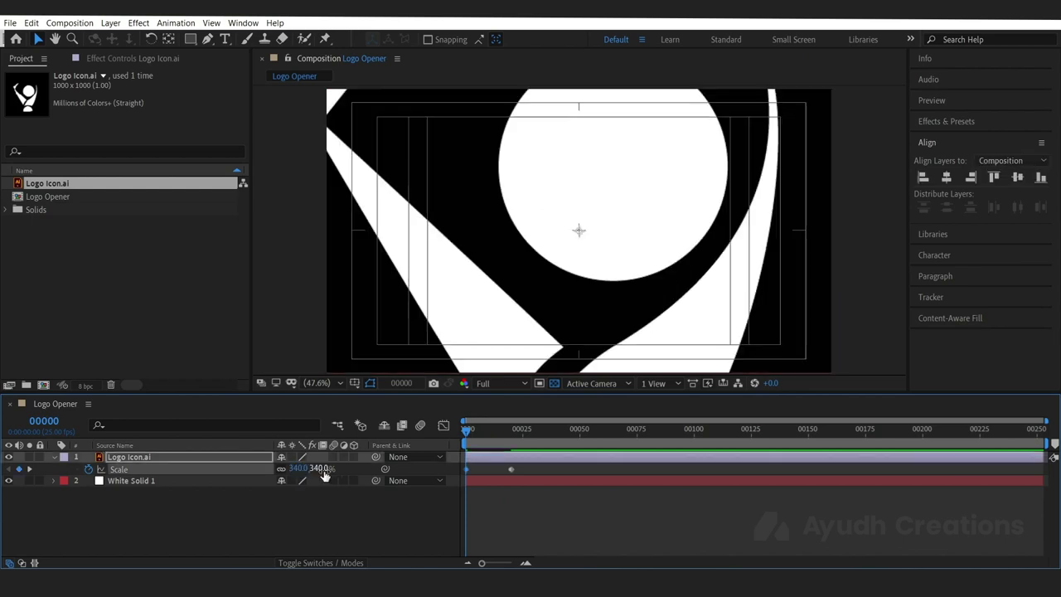
click(332, 519)
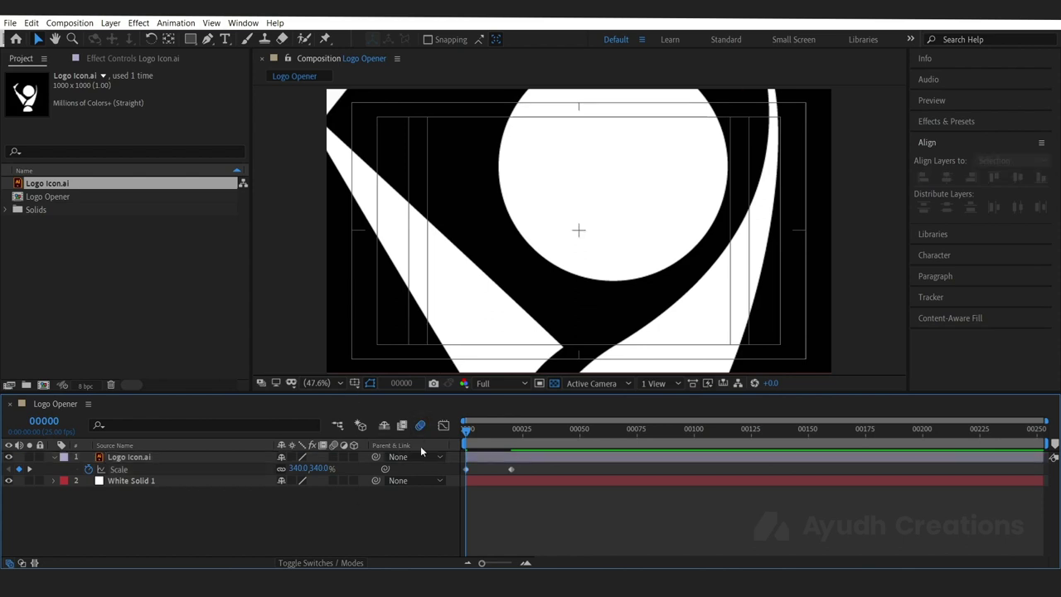
Step: Toggle the timeline columns back and forth between layer switches and blending modes
key(F4)
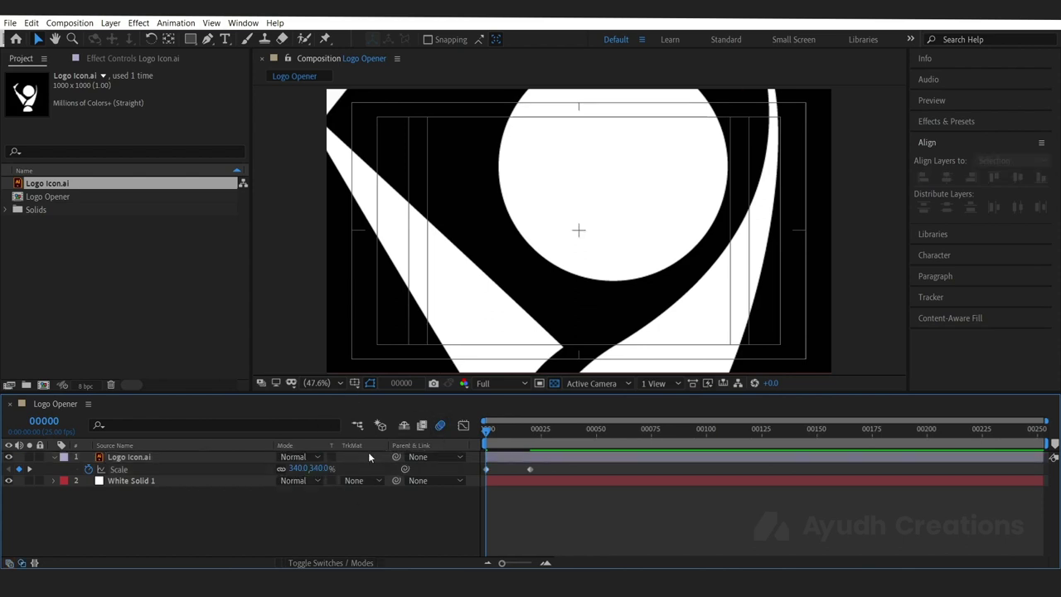
key(F4)
key(F4)
key(F4)
key(F4)
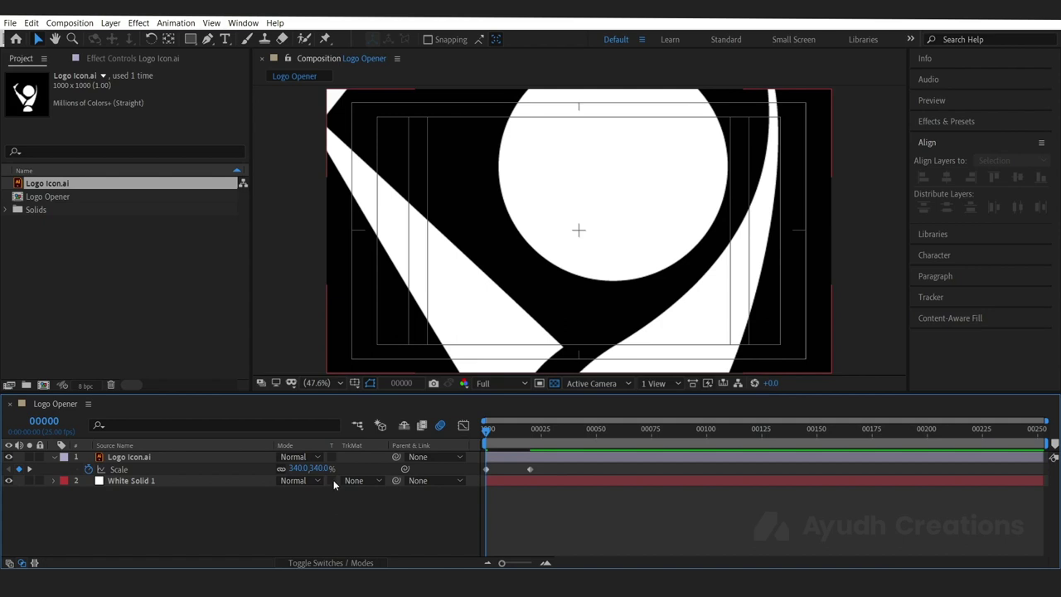
key(F4)
key(F4)
key(F4)
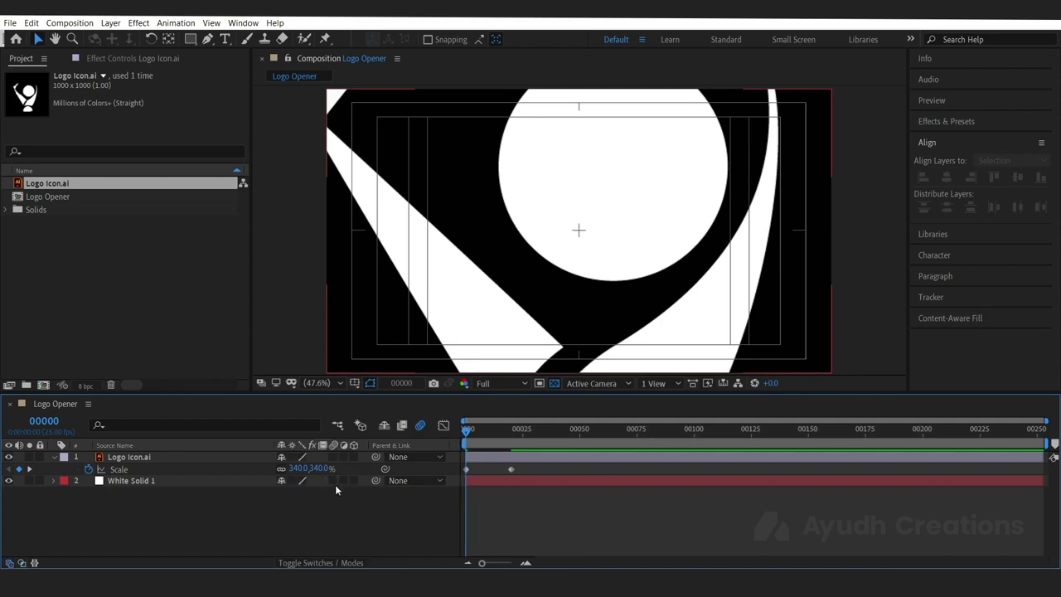
key(F4)
key(F4)
key(F4)
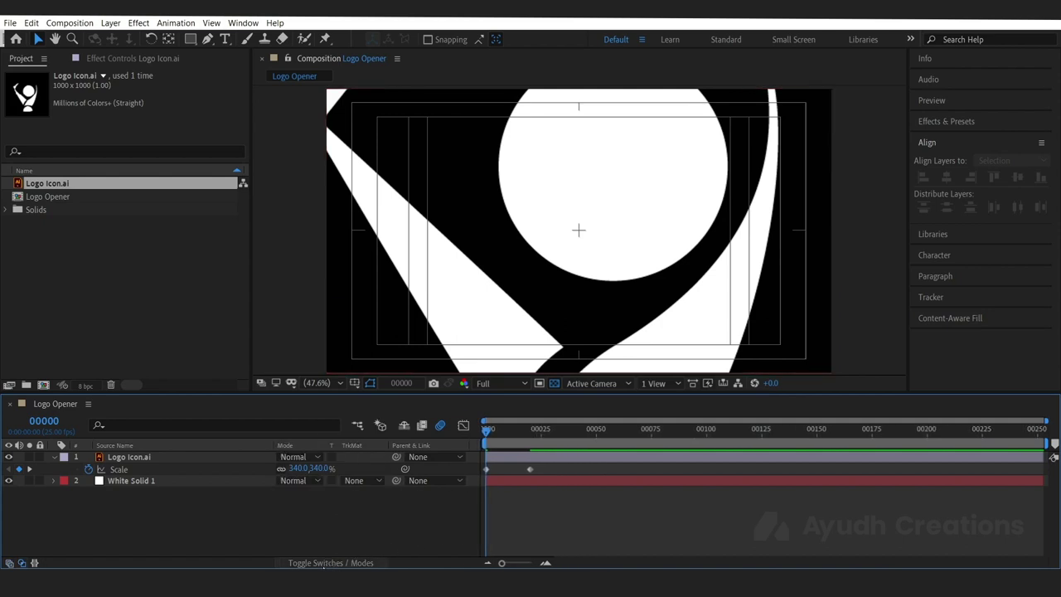
click(335, 563)
click(338, 564)
click(348, 565)
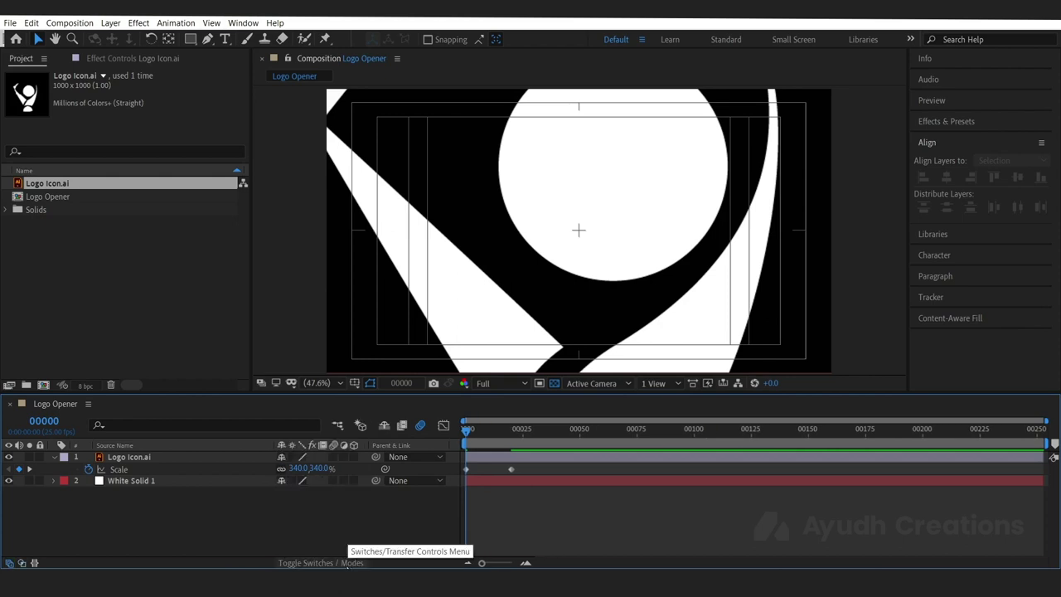
click(349, 564)
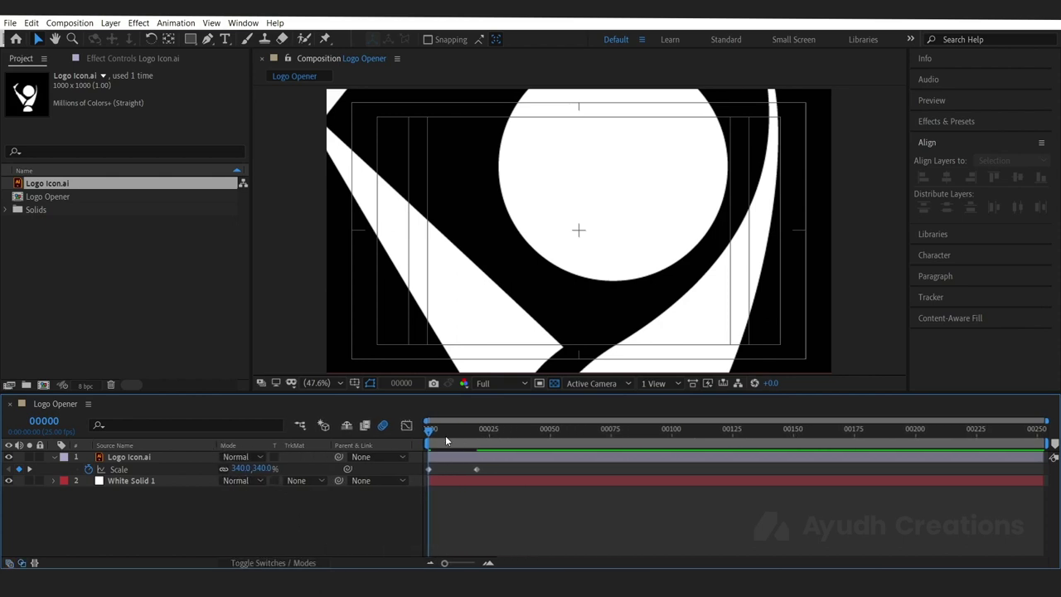
Step: Turn on the logo layer's motion blur switch and apply Easy Ease to both Scale keyframes
drag(445, 435, 403, 475)
key(F4)
key(space)
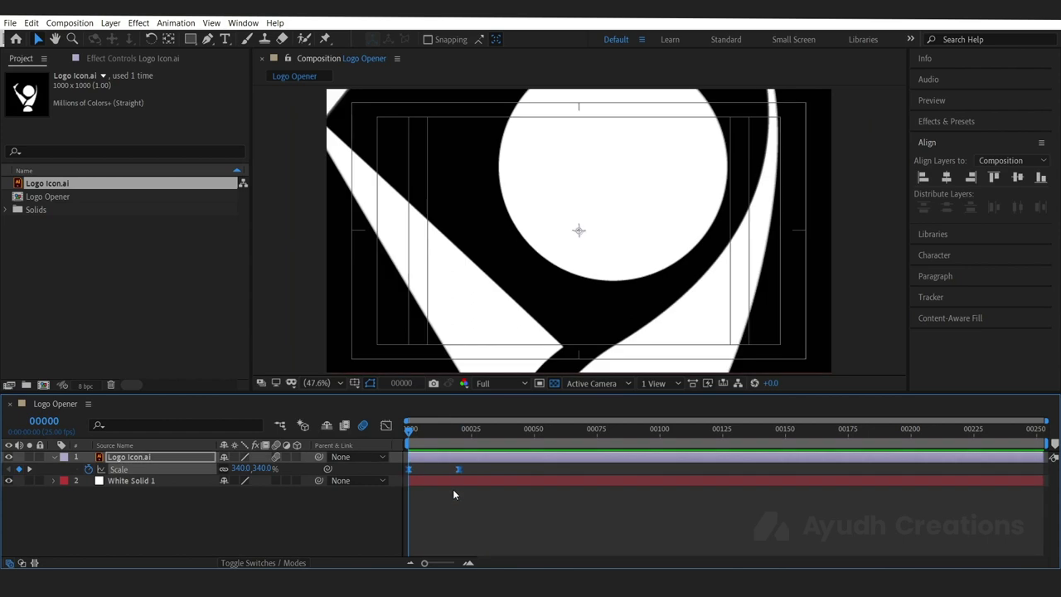
key(F9)
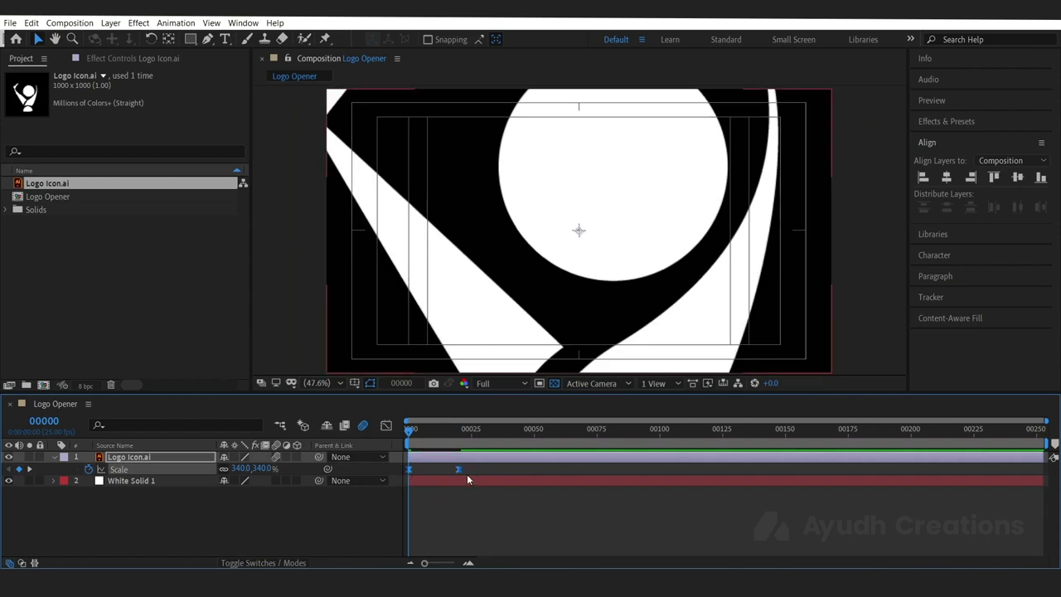
Step: Open the graph editor for the logo's two Scale keyframes and switch it to the speed graph
drag(485, 473, 403, 466)
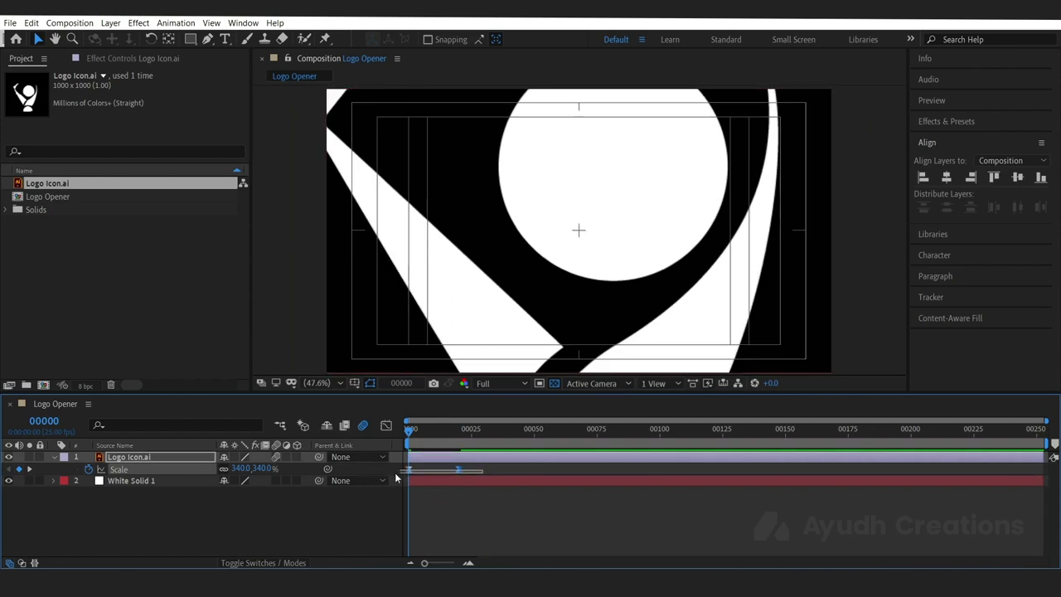
click(386, 426)
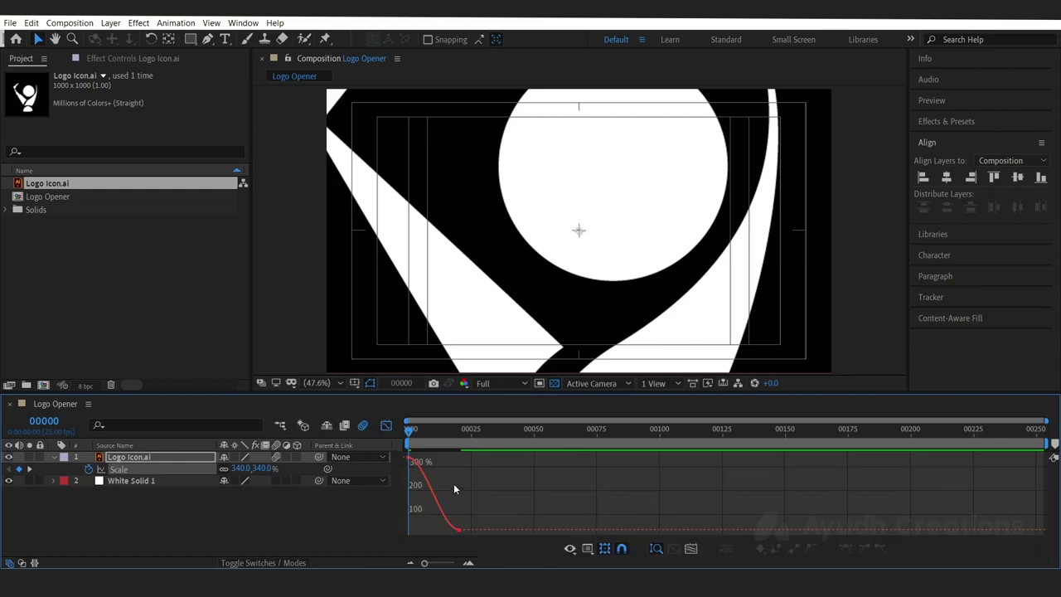
right_click(498, 496)
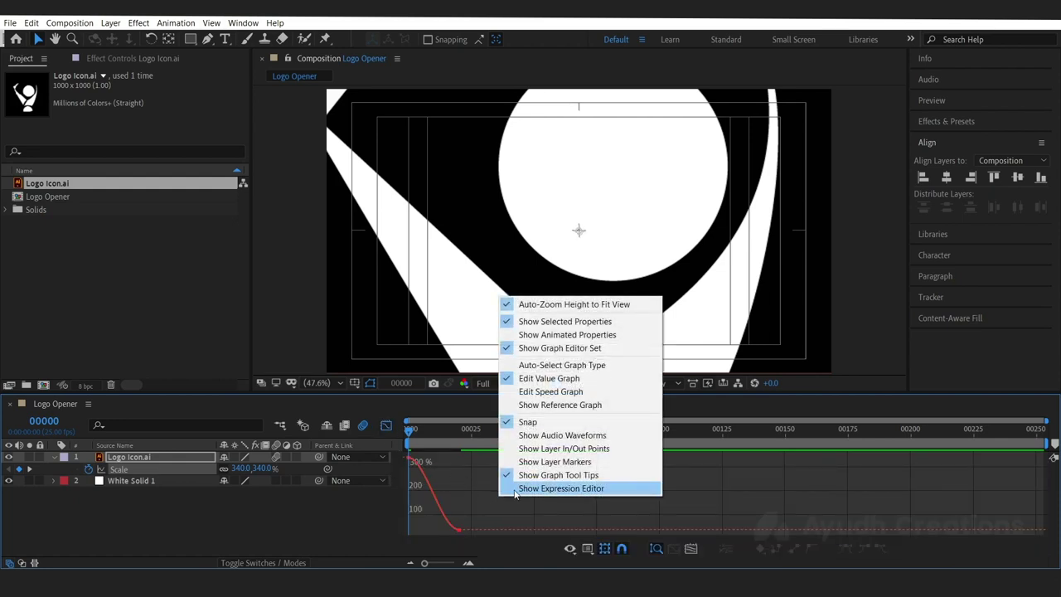
click(550, 391)
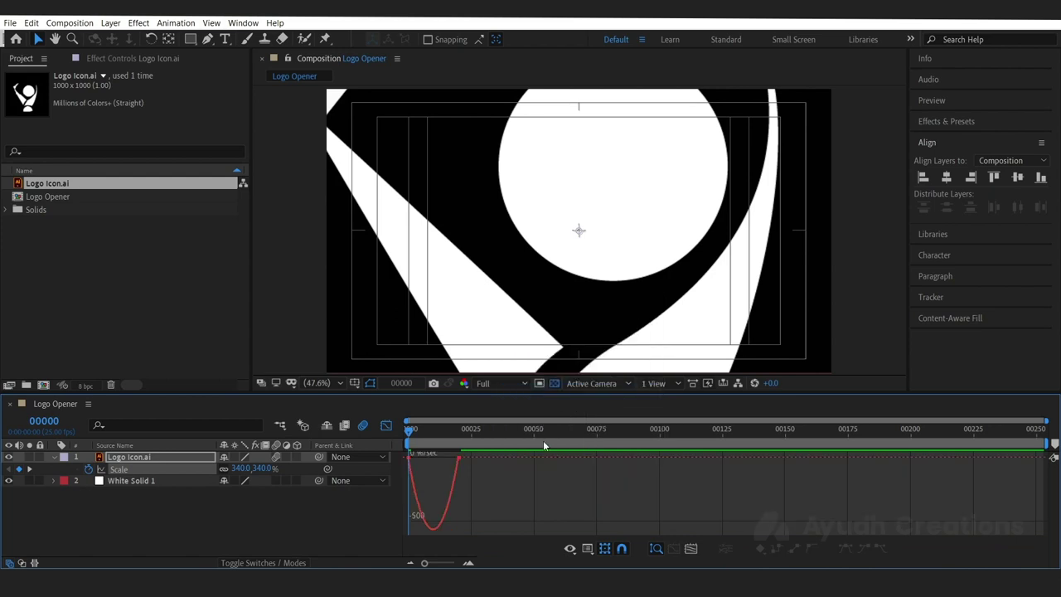
Step: Pull the handles of both Scale keyframes toward the middle of the speed graph to form a sharp central peak
mouse_move(448, 460)
mouse_down()
mouse_move(434, 454)
mouse_move(465, 467)
mouse_move(404, 451)
mouse_move(432, 463)
mouse_up()
right_click(528, 486)
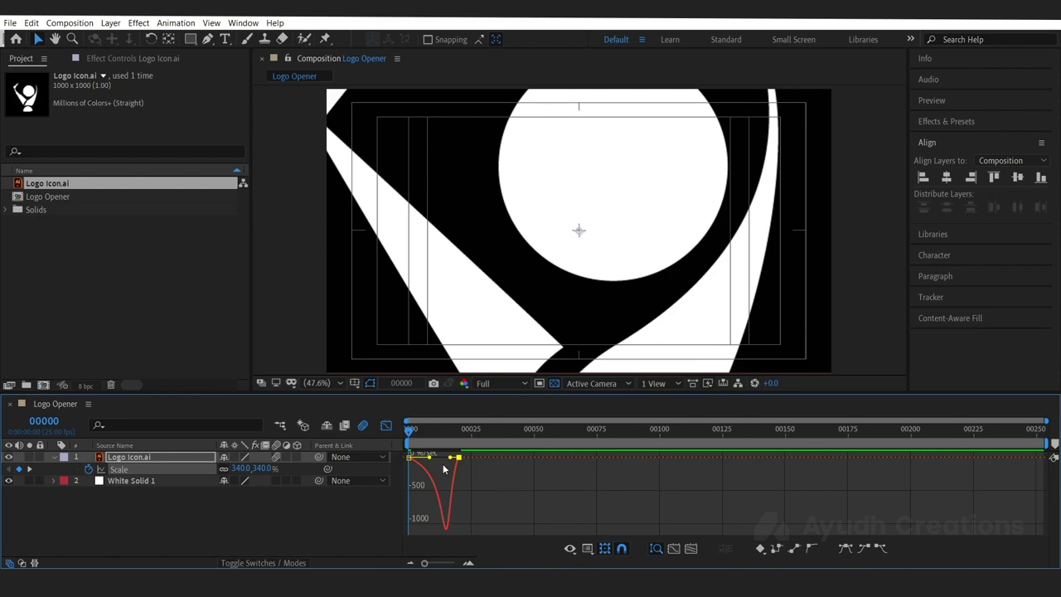
drag(453, 459, 433, 461)
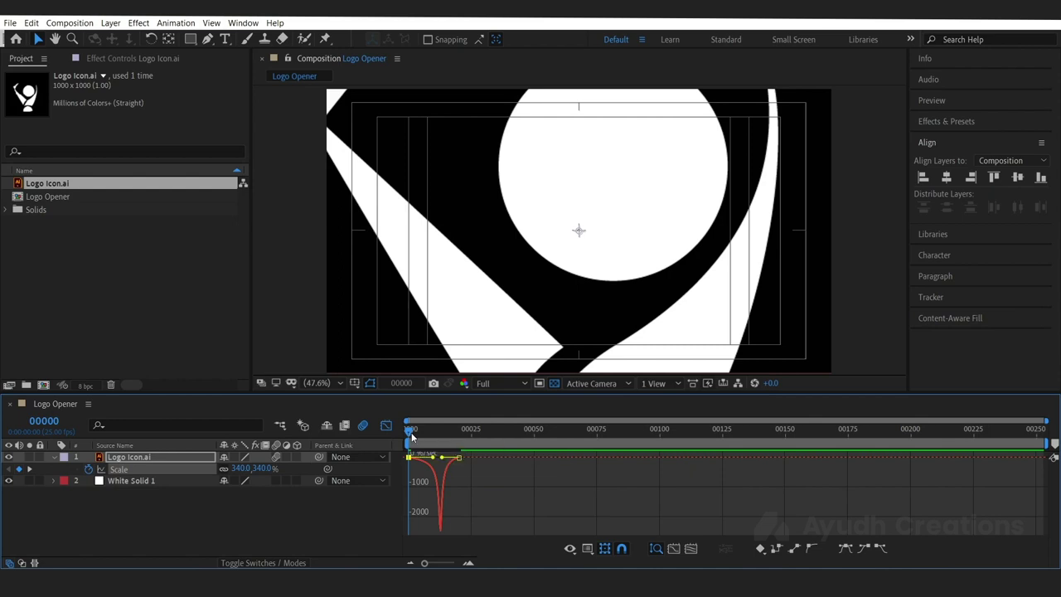
Step: Scrub through the logo's scale animation and play the preview from the first frame
drag(412, 437, 449, 439)
key(Home)
key(space)
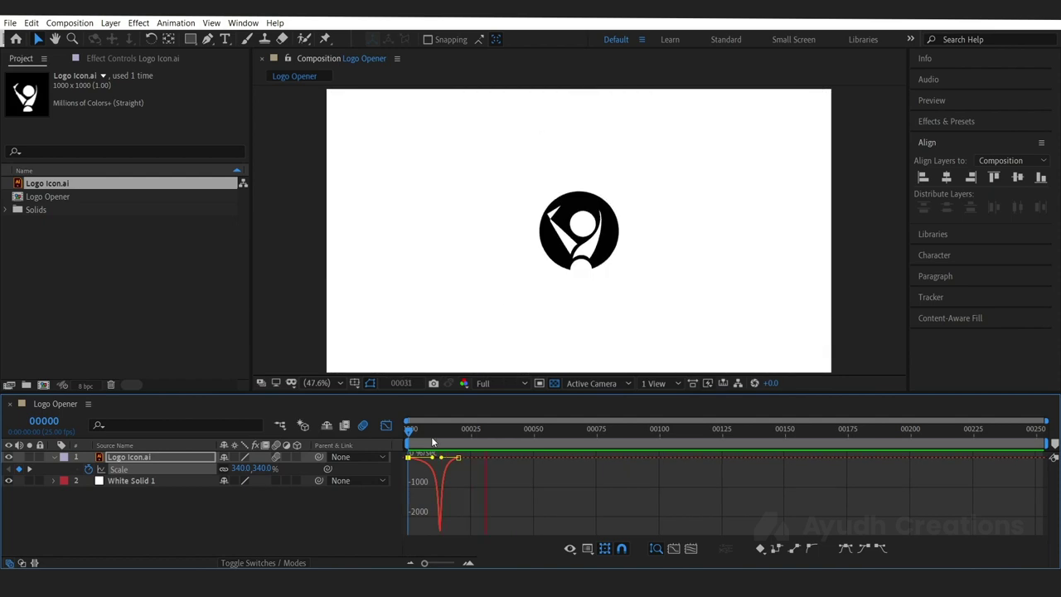
Step: Close the graph editor and replay the preview of the logo's scale animation
key(shift+F3)
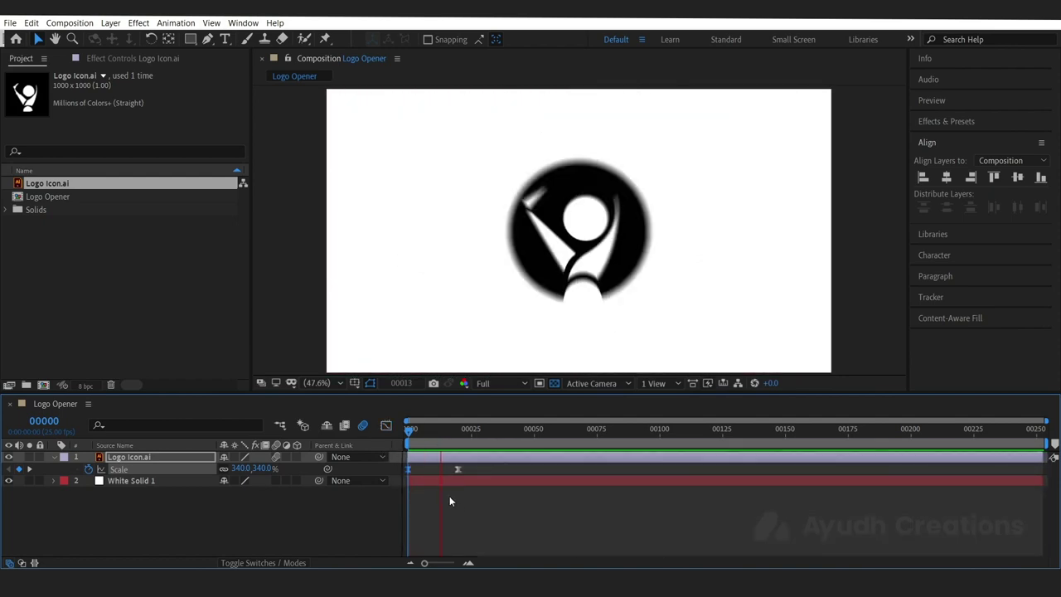
key(space)
key(space)
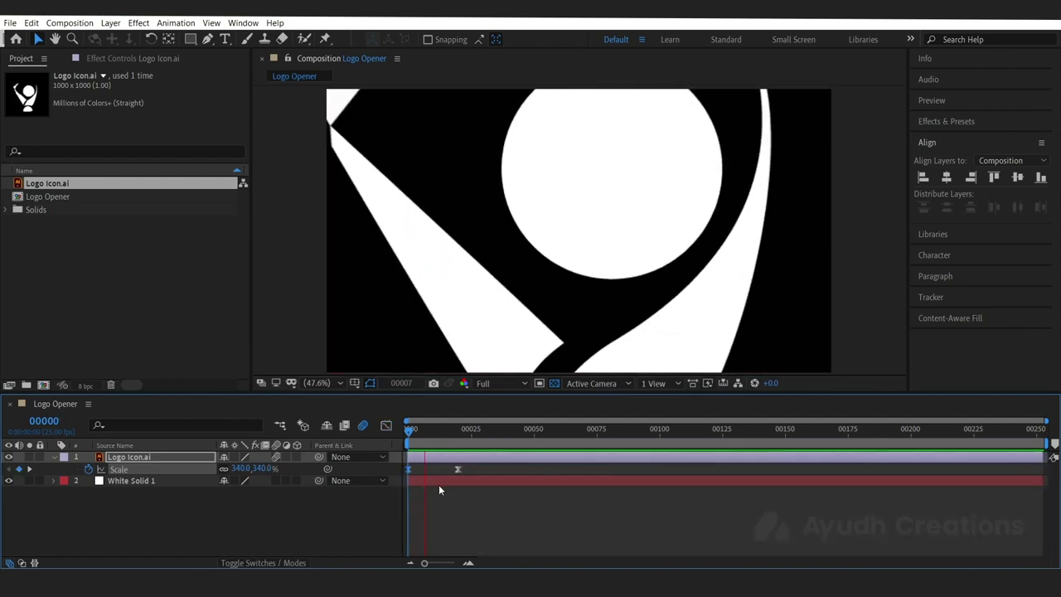
key(space)
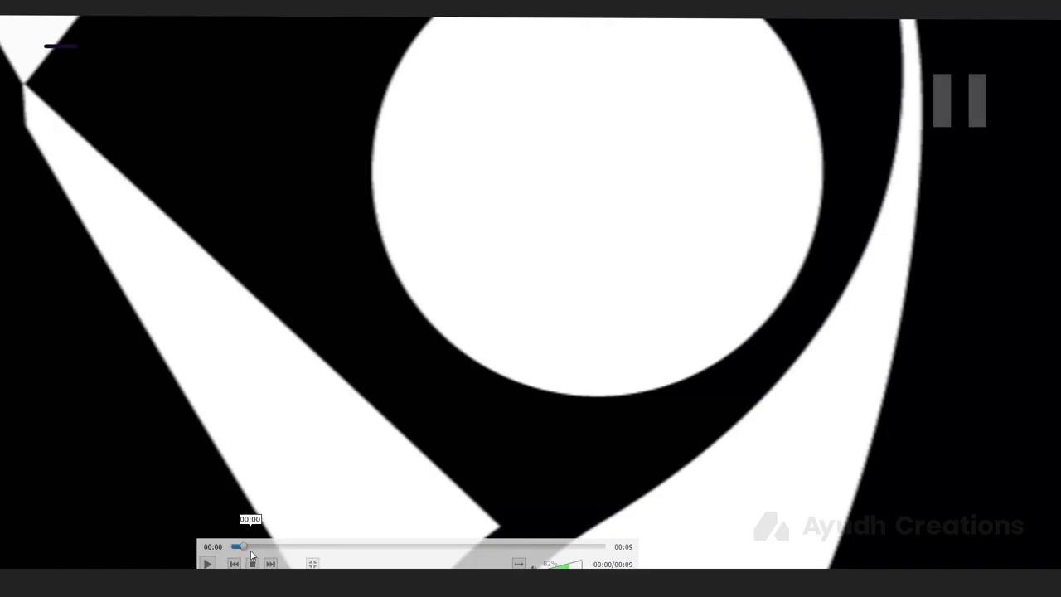
Step: Play and pause the finished logo opener video in the media player to review the text reveal, and replay it from near the start
key(space)
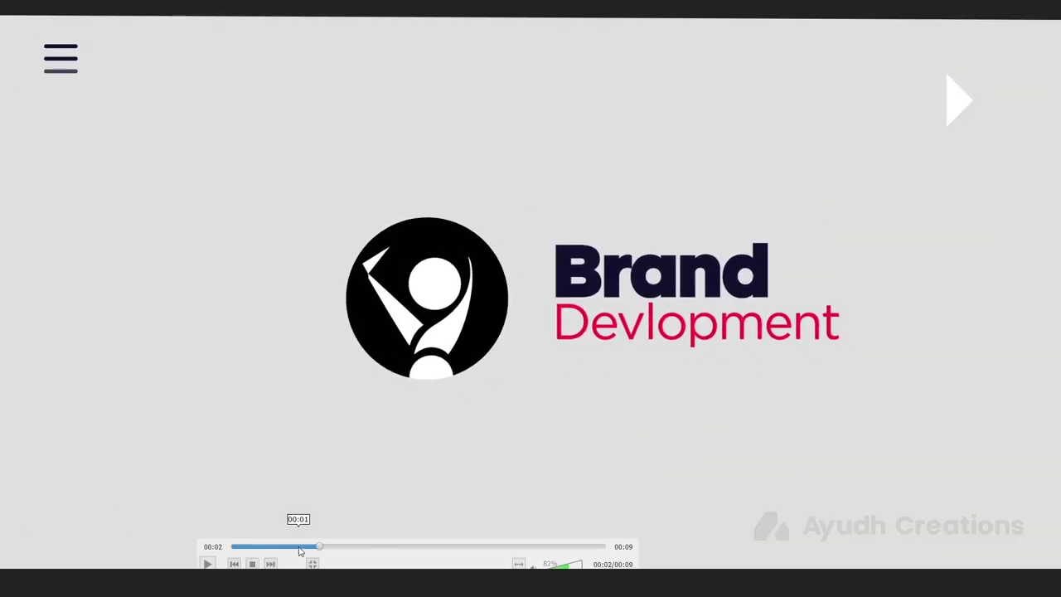
key(space)
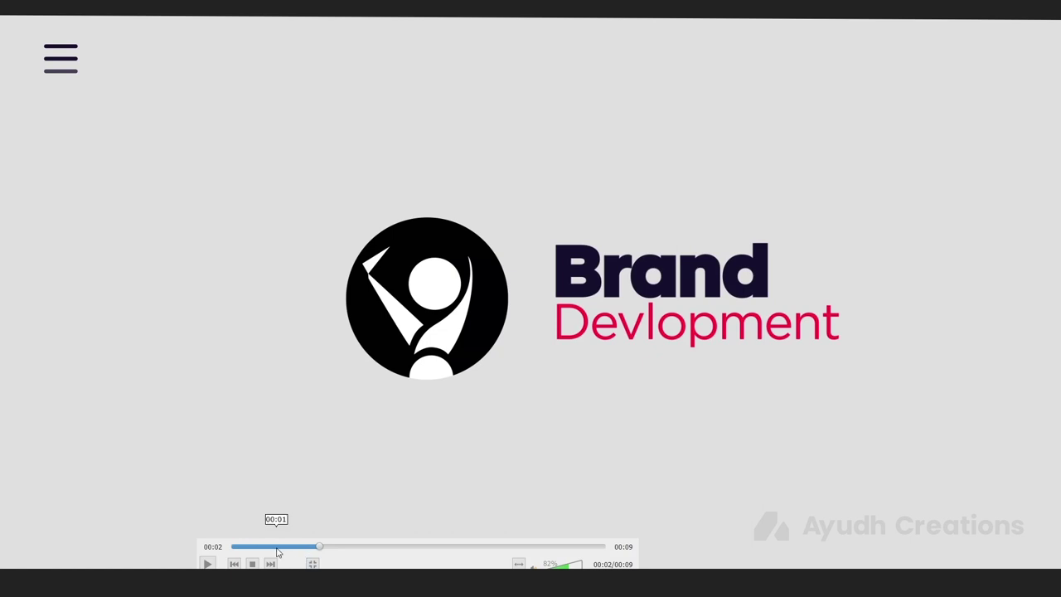
key(space)
key(space)
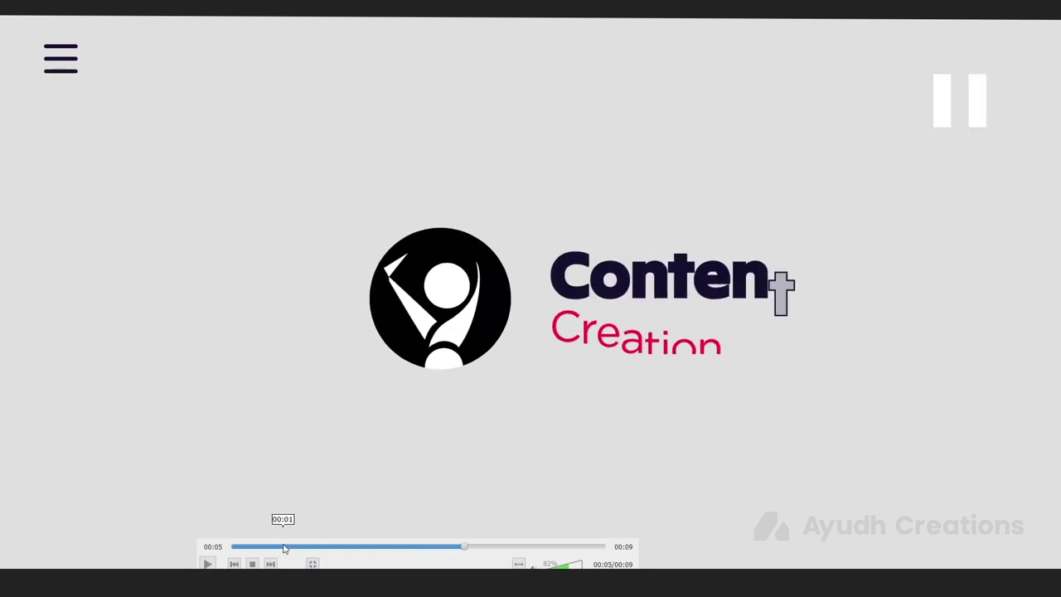
click(283, 547)
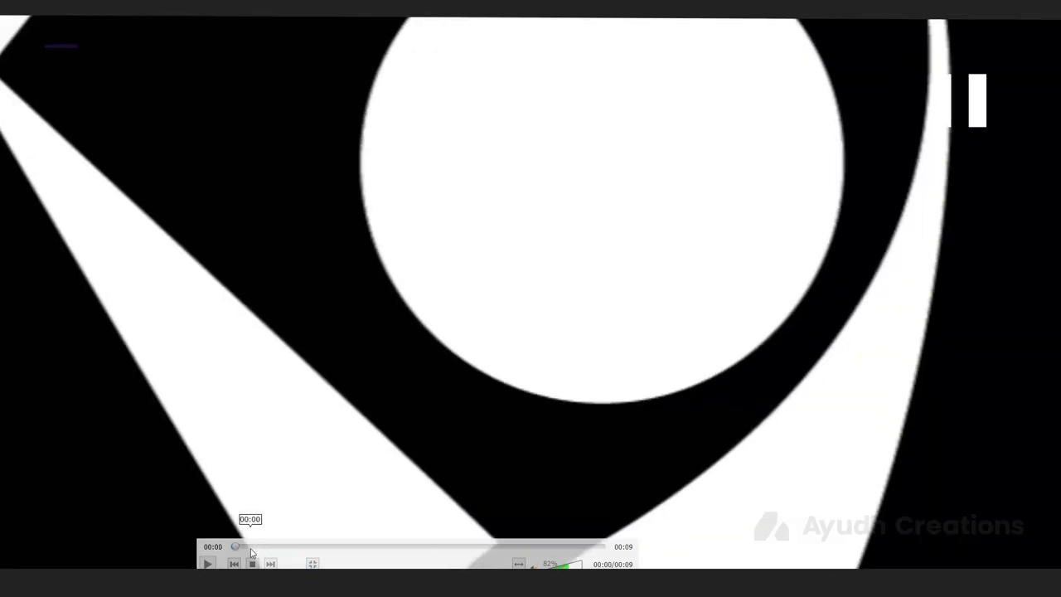
key(space)
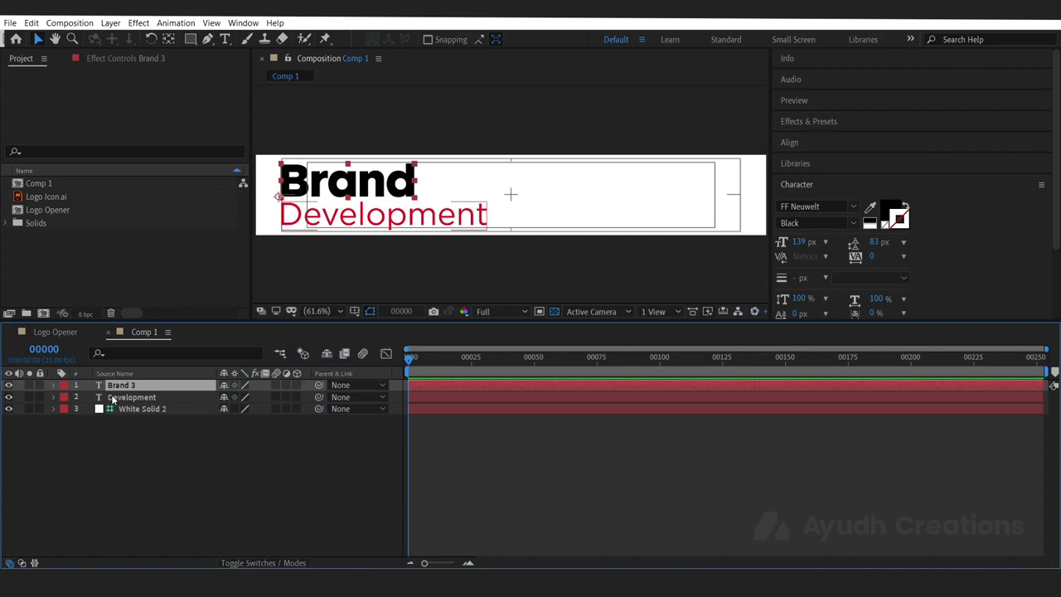
Step: Solo the Brand text layer in Comp 1 and expand its text properties
click(29, 386)
click(53, 385)
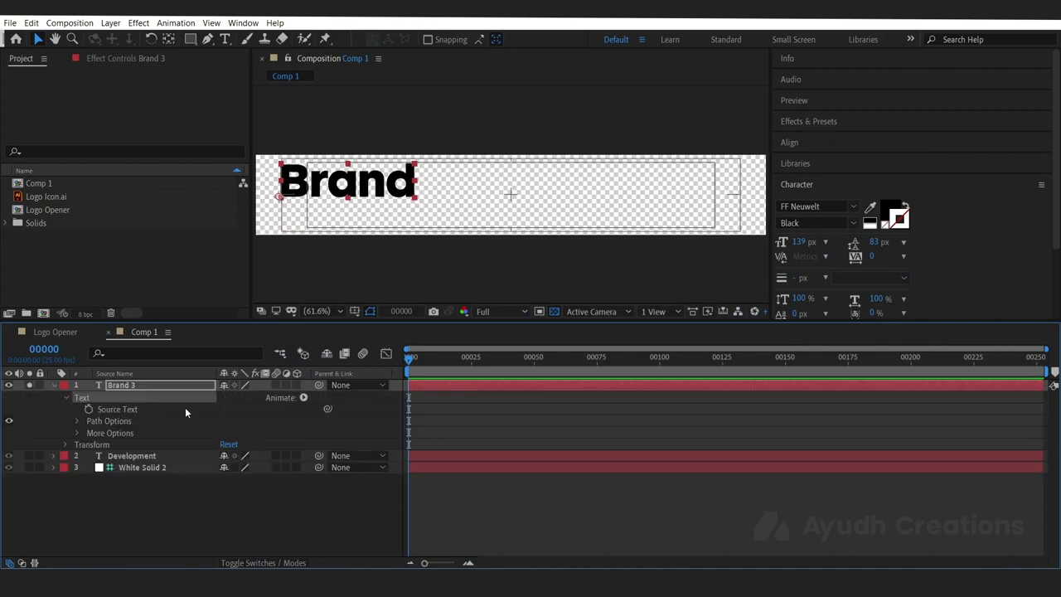
click(188, 384)
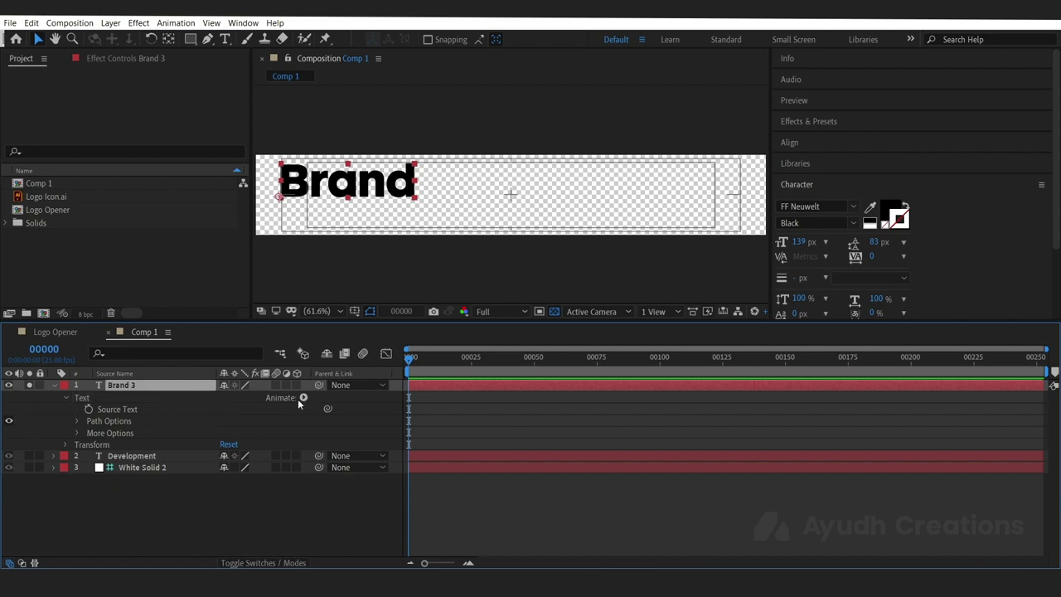
click(279, 401)
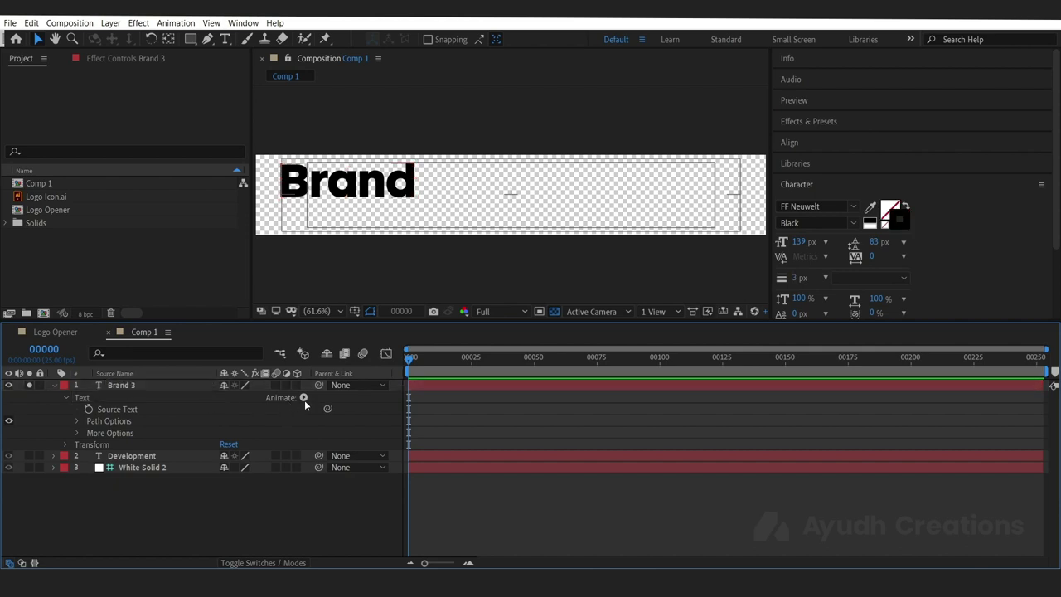
Step: Try a Position animator with an added Opacity property on the Brand text, and undo both additions
click(303, 399)
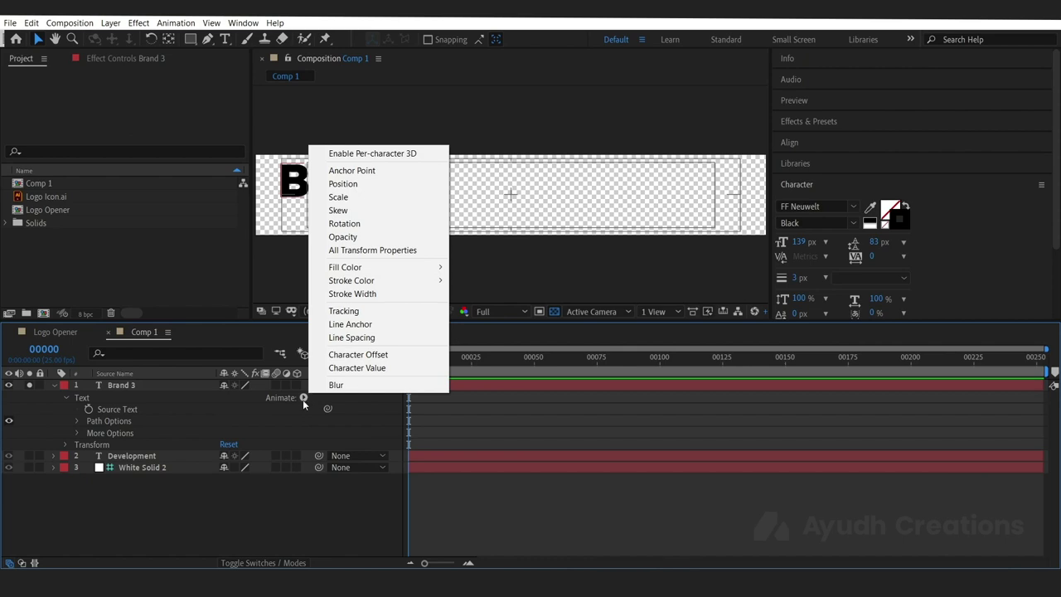
click(304, 399)
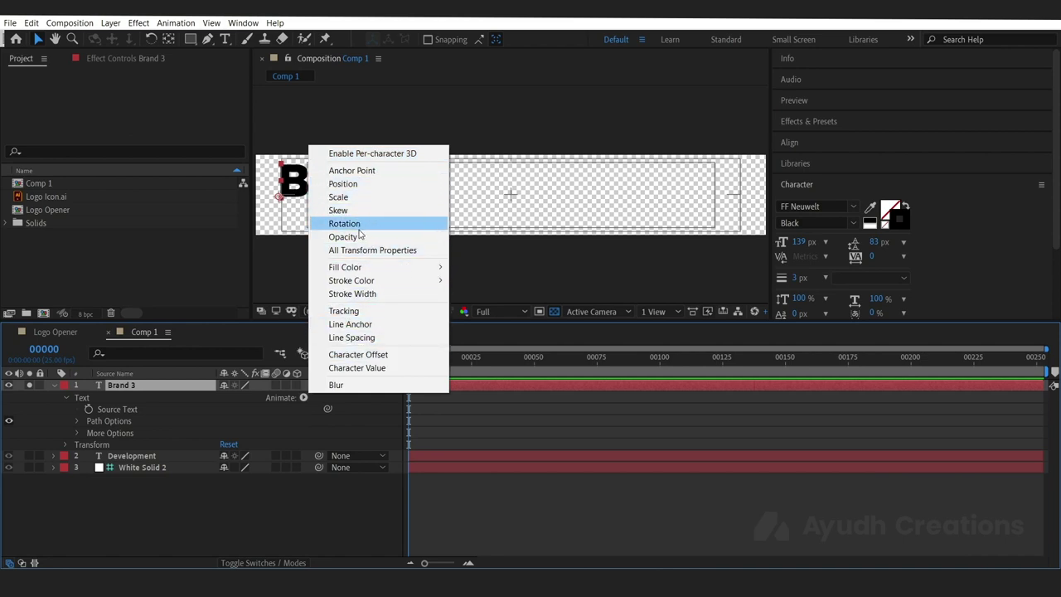
click(361, 191)
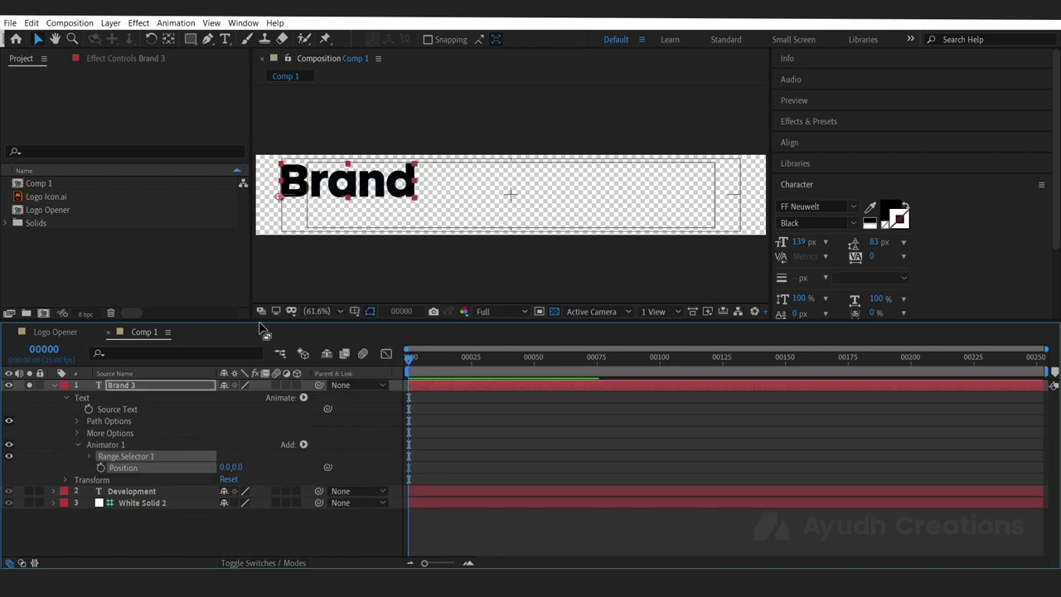
click(303, 398)
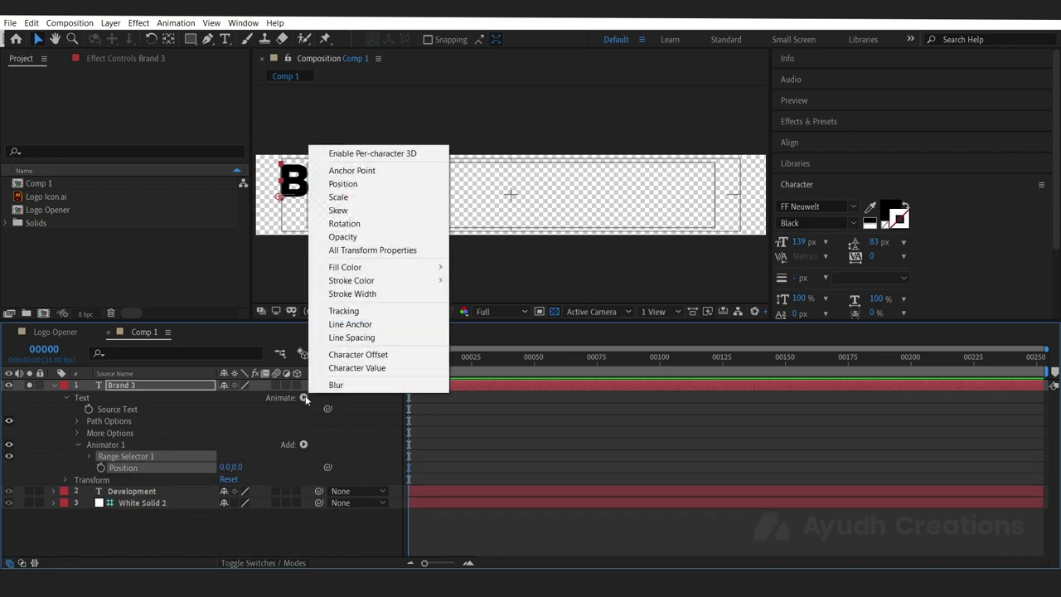
click(304, 452)
click(304, 445)
mouse_move(340, 449)
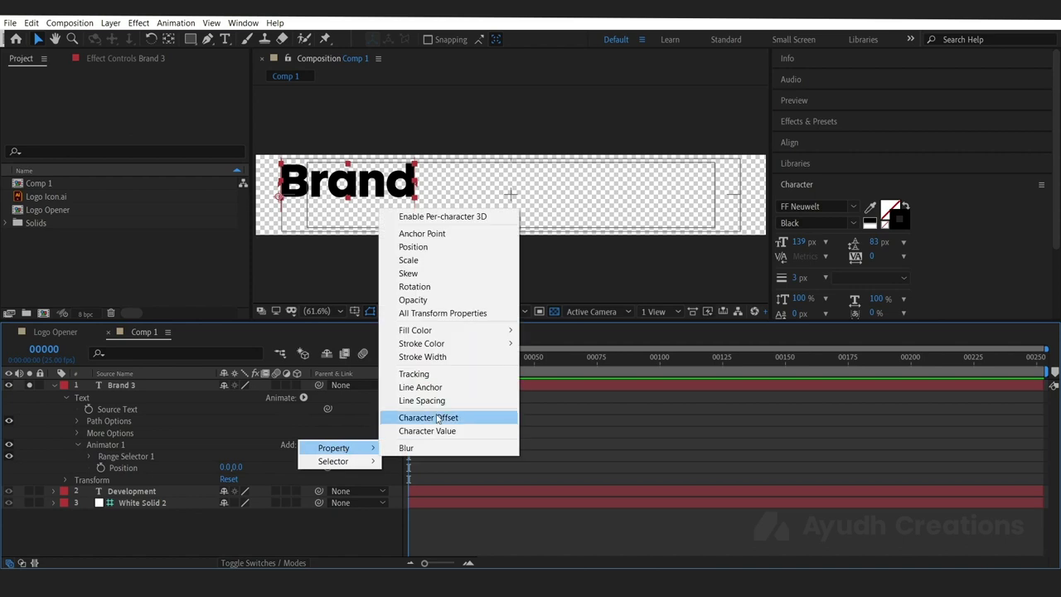
click(439, 301)
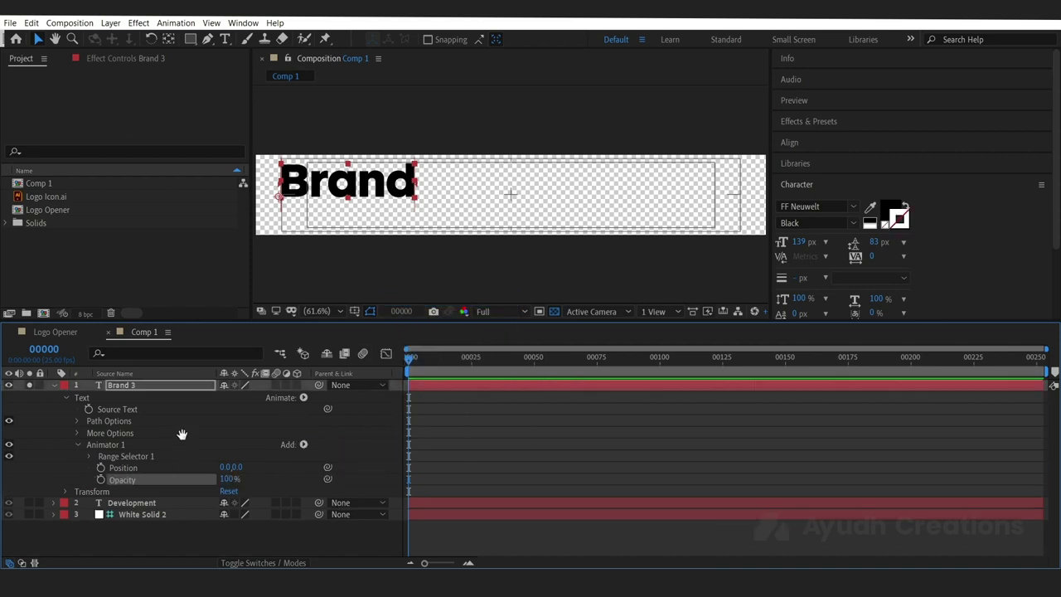
key(ctrl+z)
key(ctrl+z)
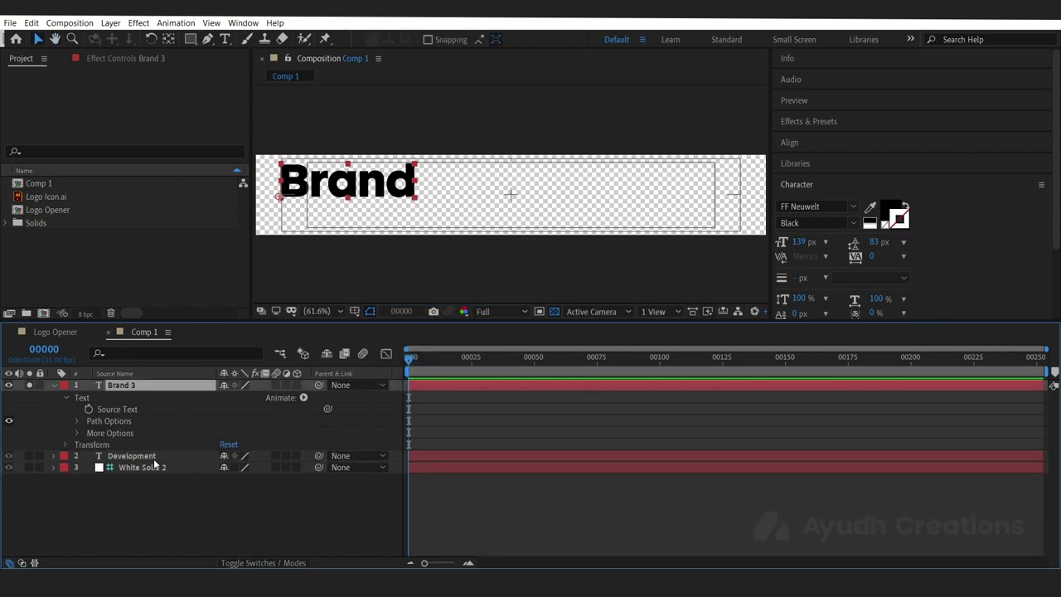
Step: Add a Position animator to the Brand text and expand its range selector, keeping the Advanced group collapsed
click(304, 398)
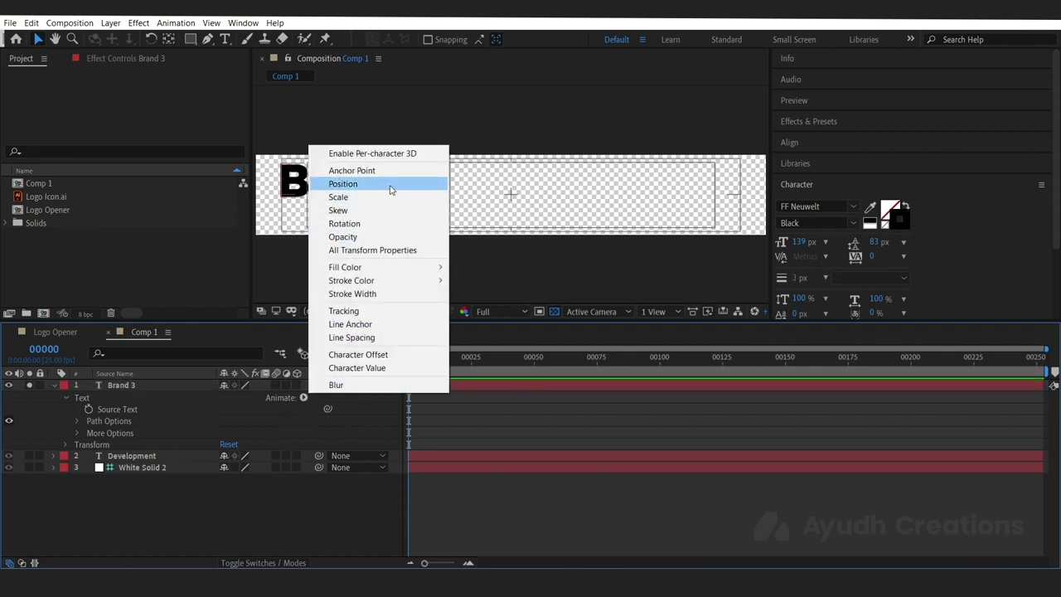
click(390, 190)
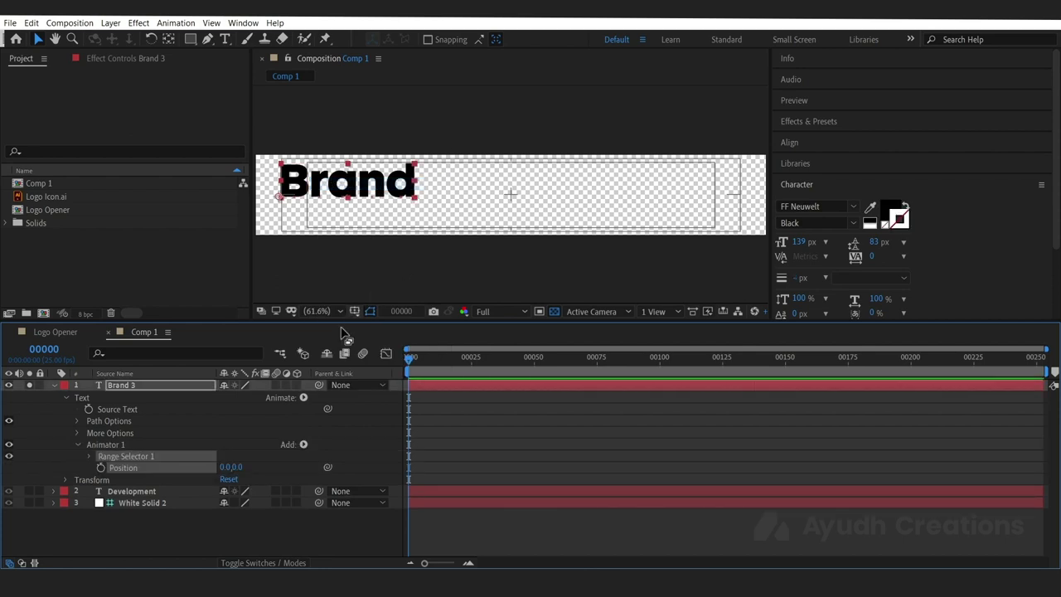
click(87, 448)
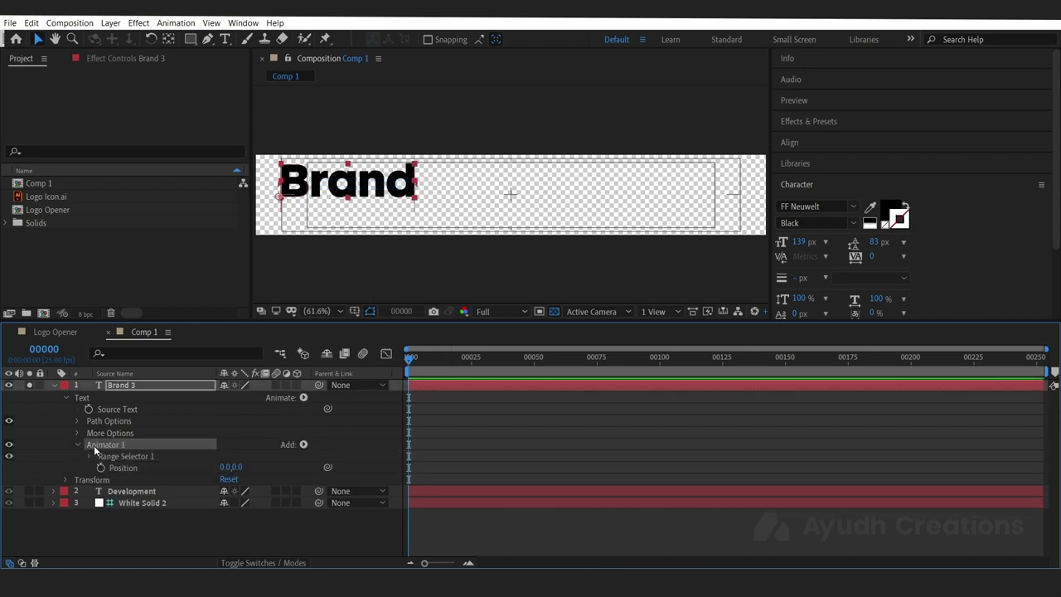
click(88, 457)
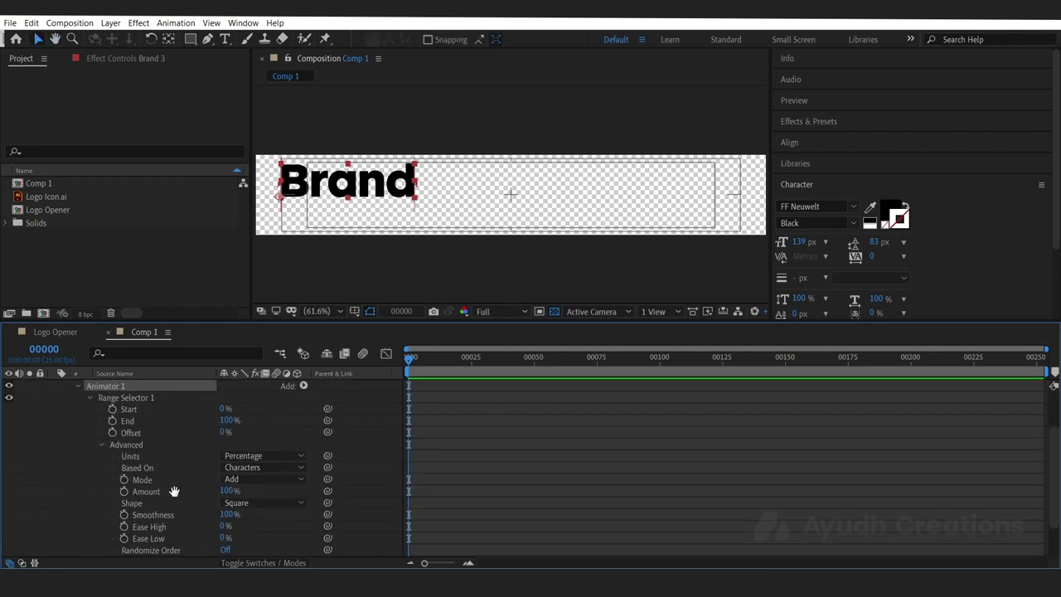
scroll(149, 508, up, 2)
click(107, 491)
click(102, 492)
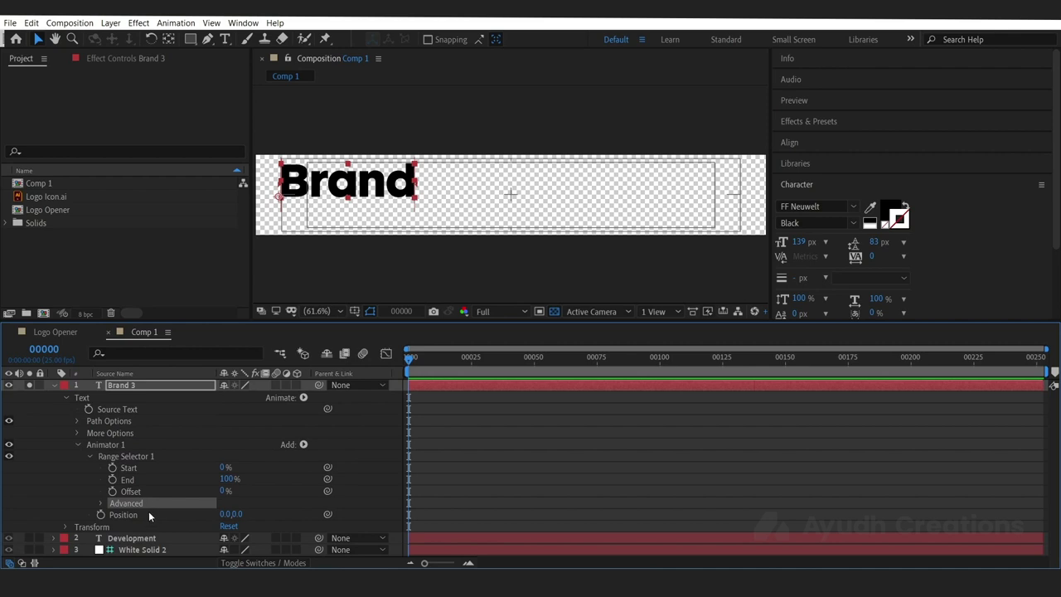
Step: Add an Opacity property to Animator 1 of the Brand text layer
click(132, 448)
click(140, 515)
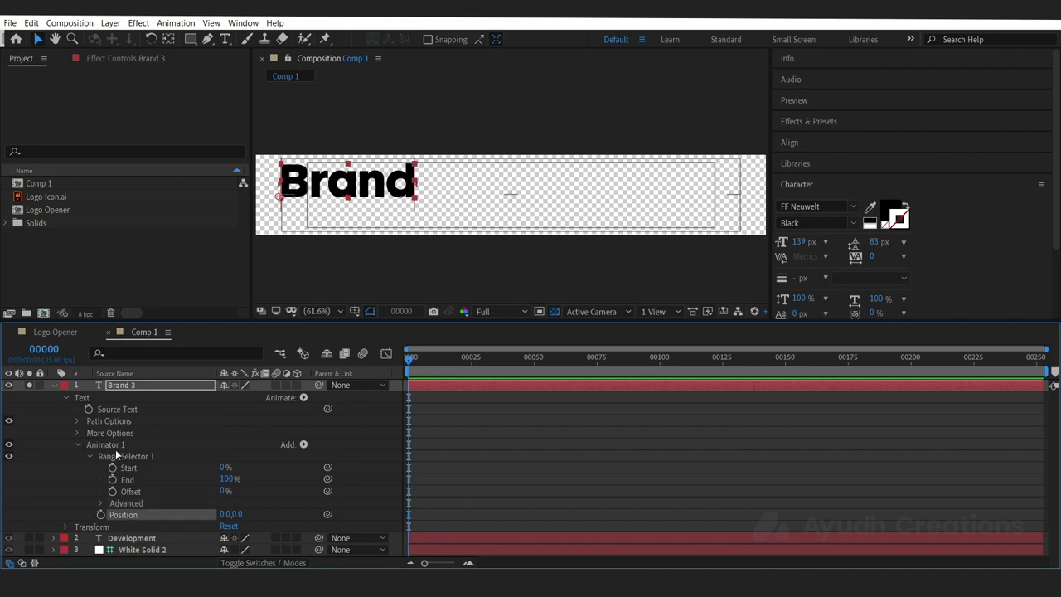
click(145, 446)
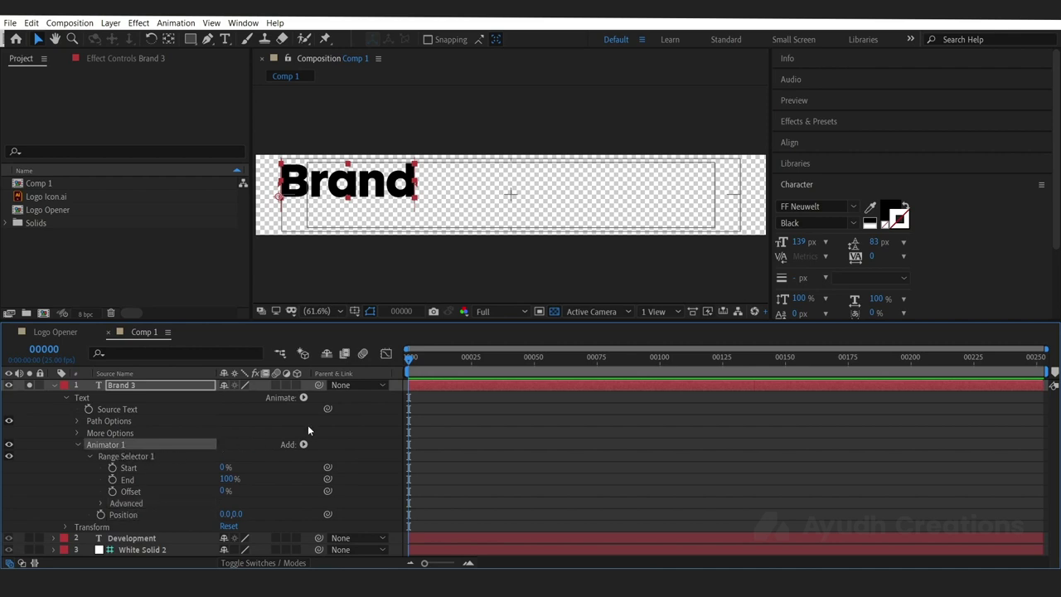
click(305, 446)
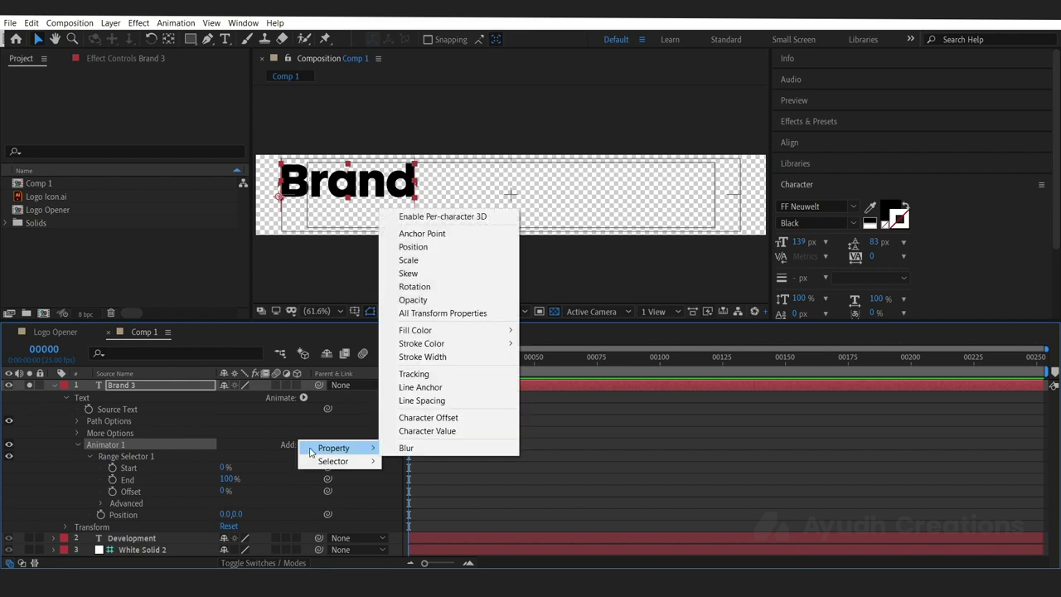
click(296, 445)
click(304, 446)
mouse_move(340, 452)
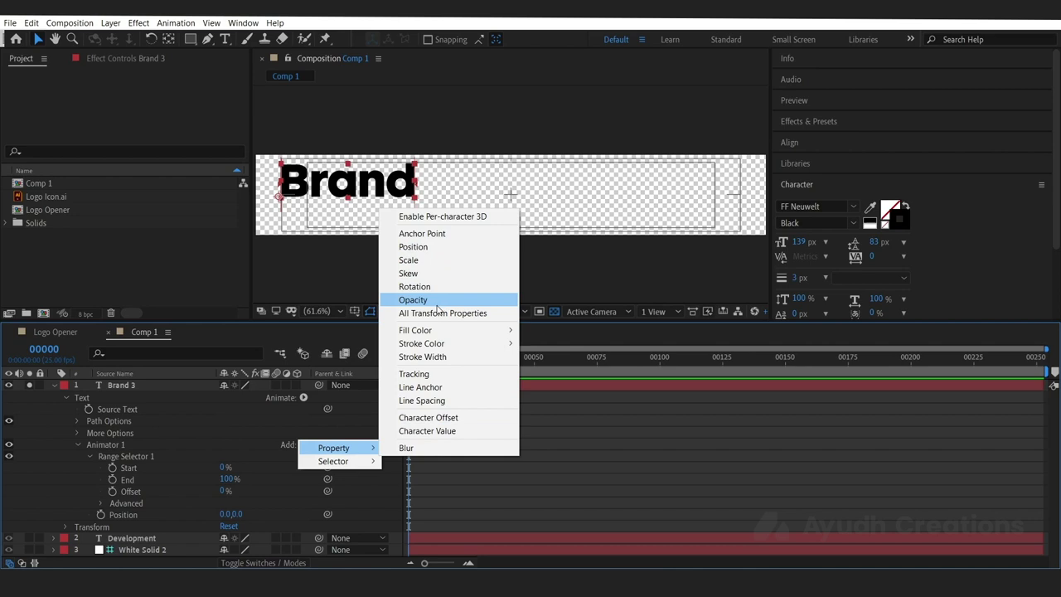
click(414, 299)
Step: Examine how the Position and Opacity properties are grouped under Animator 1 of the Brand text
scroll(138, 491, down, 1)
click(138, 504)
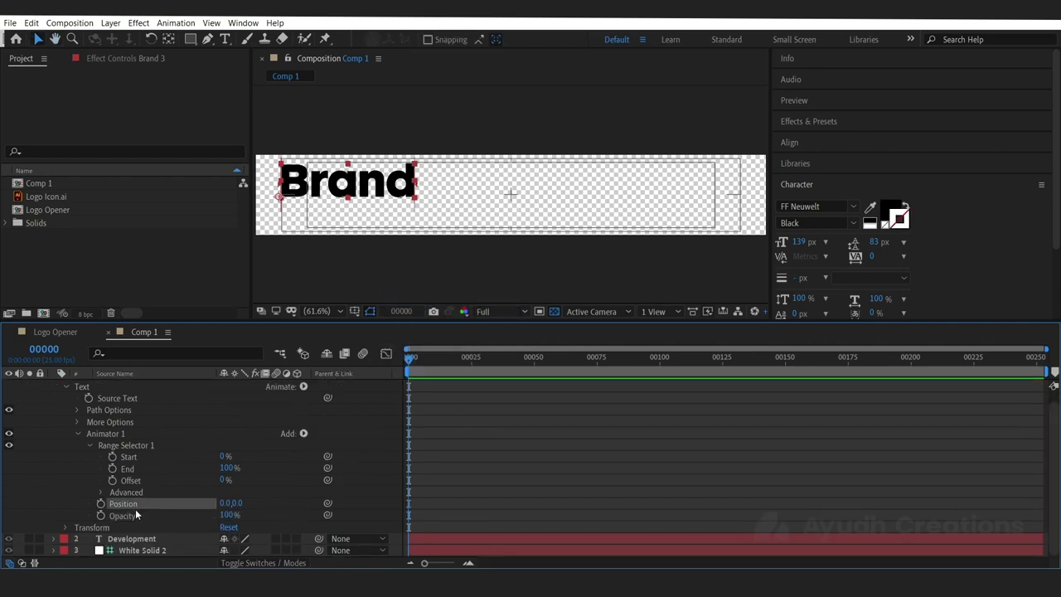
click(141, 434)
click(151, 515)
click(153, 506)
click(148, 516)
click(124, 434)
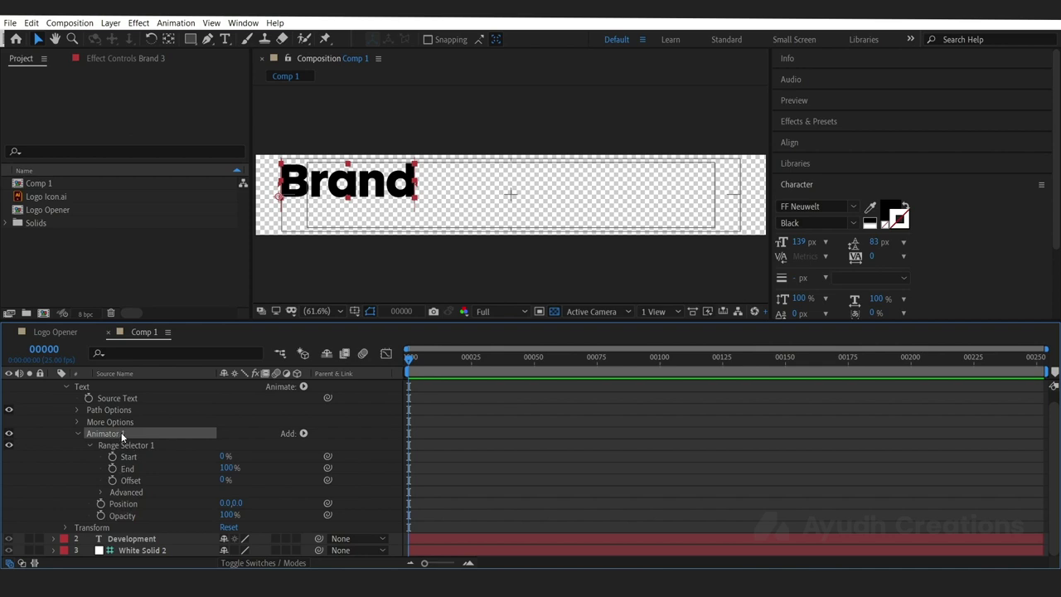
click(139, 515)
click(159, 432)
Step: Try a separate Opacity animator on the Brand text and delete Animator 2 again
scroll(225, 457, up, 1)
click(303, 398)
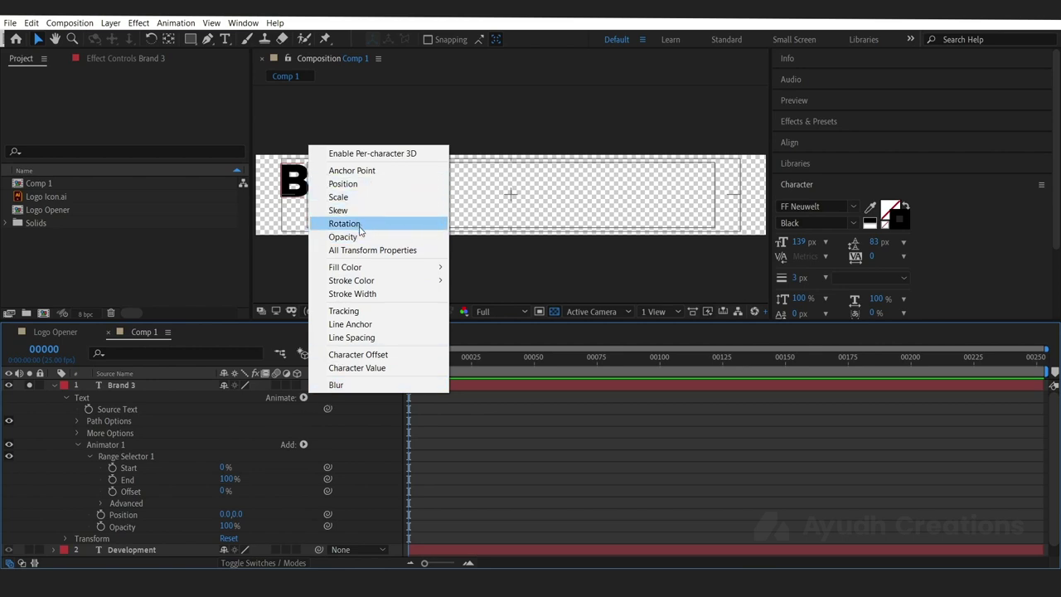
click(359, 238)
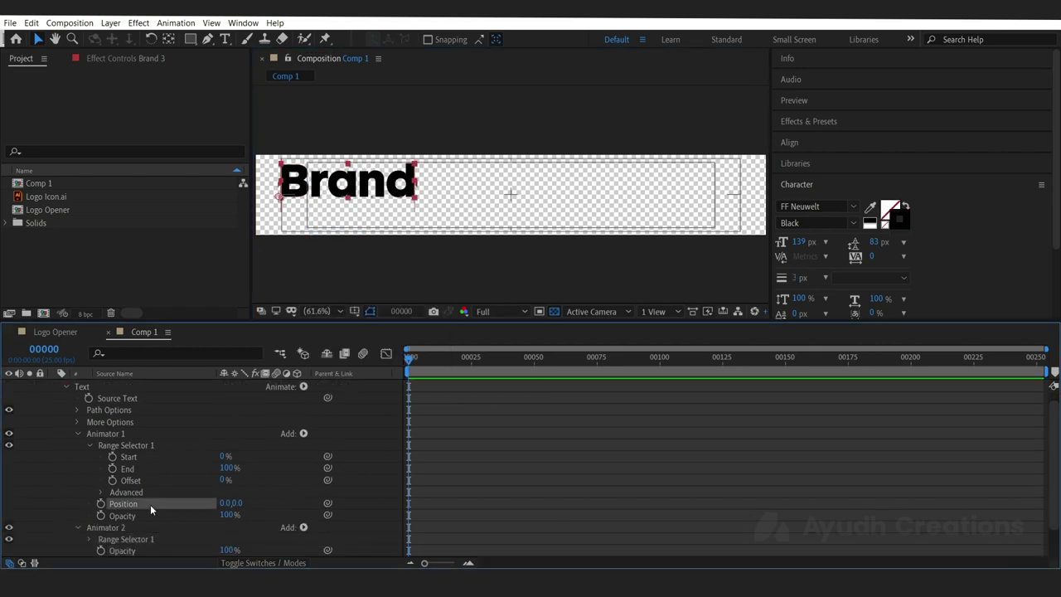
scroll(103, 540, down, 3)
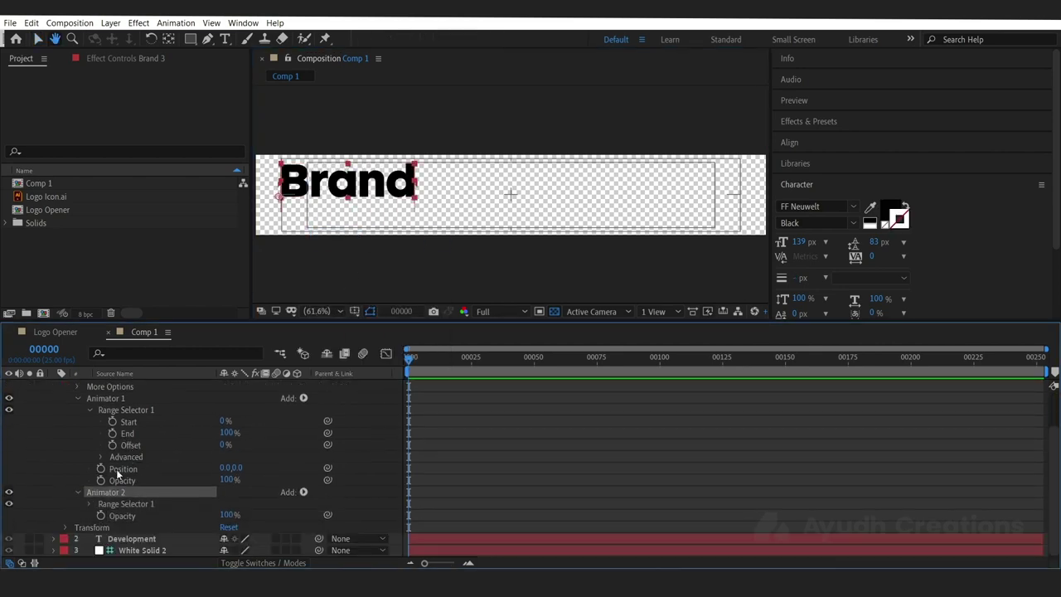
click(128, 516)
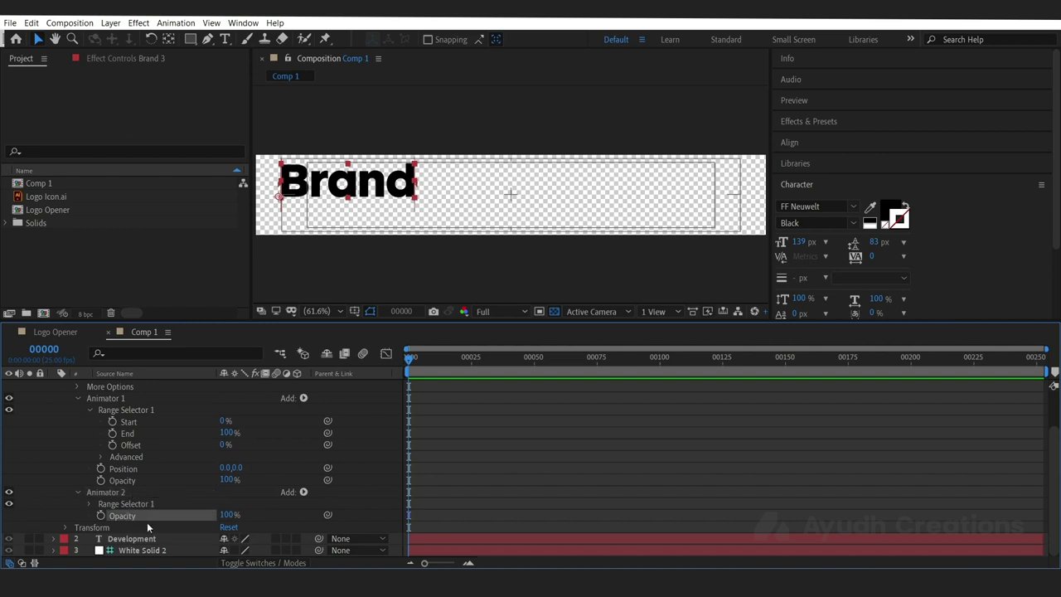
click(146, 495)
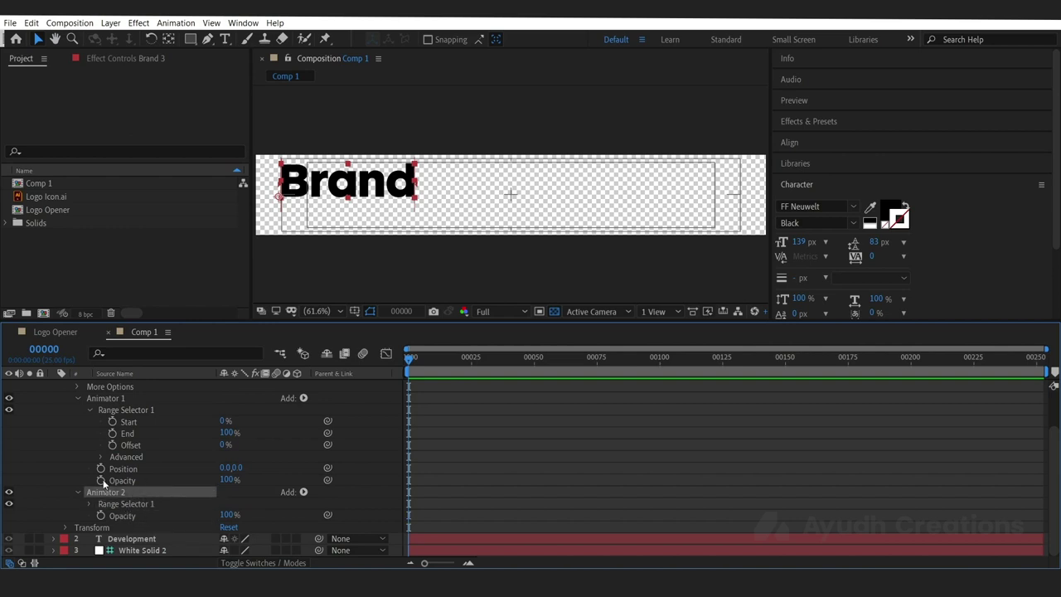
key(Delete)
click(148, 433)
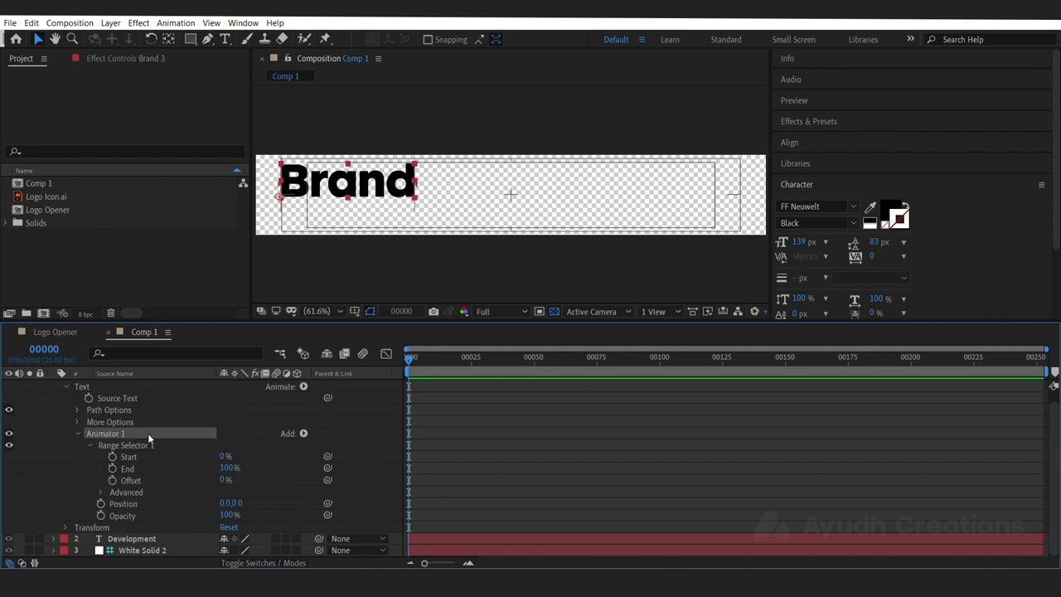
click(303, 432)
mouse_move(331, 437)
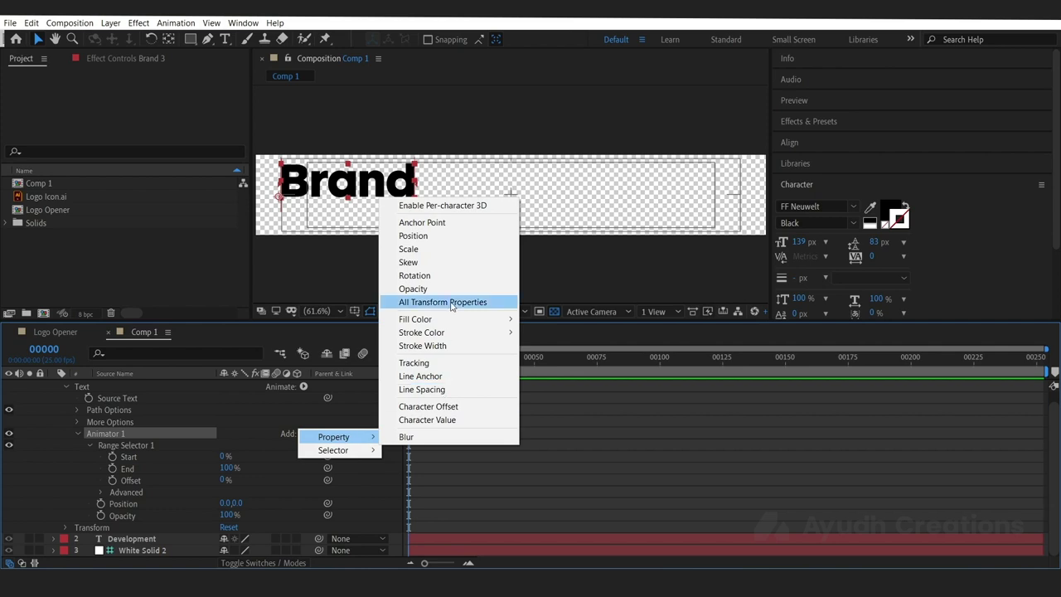
click(169, 439)
Step: Expand the Advanced group of Range Selector 1 and enlarge the timeline area so all of Animator 1's properties fit
click(101, 492)
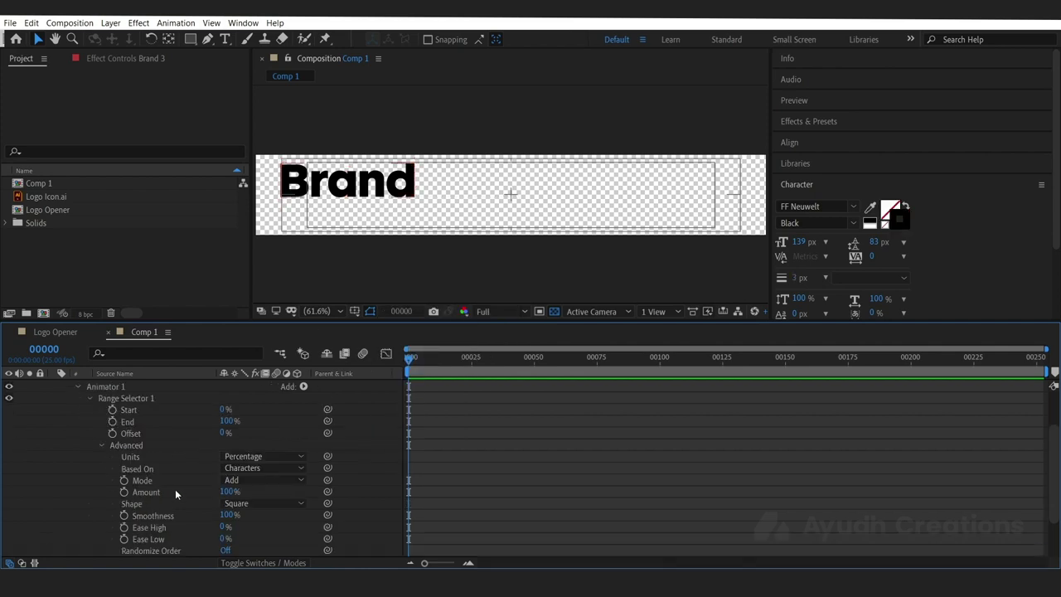
scroll(182, 457, down, 2)
scroll(189, 478, down, 2)
scroll(189, 478, down, 2)
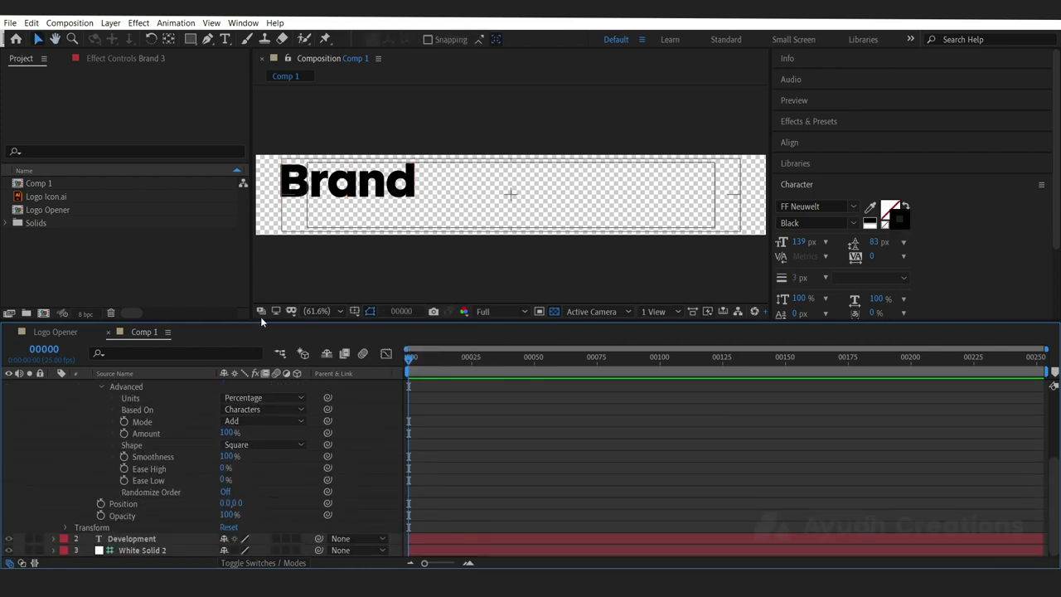
drag(260, 321, 260, 219)
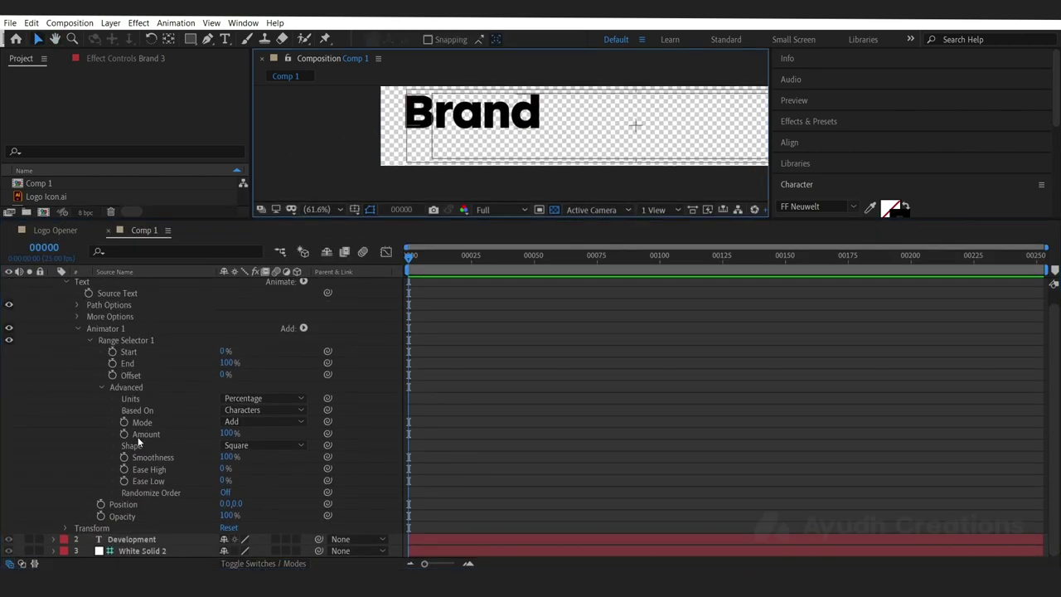
click(128, 390)
scroll(102, 396, up, 1)
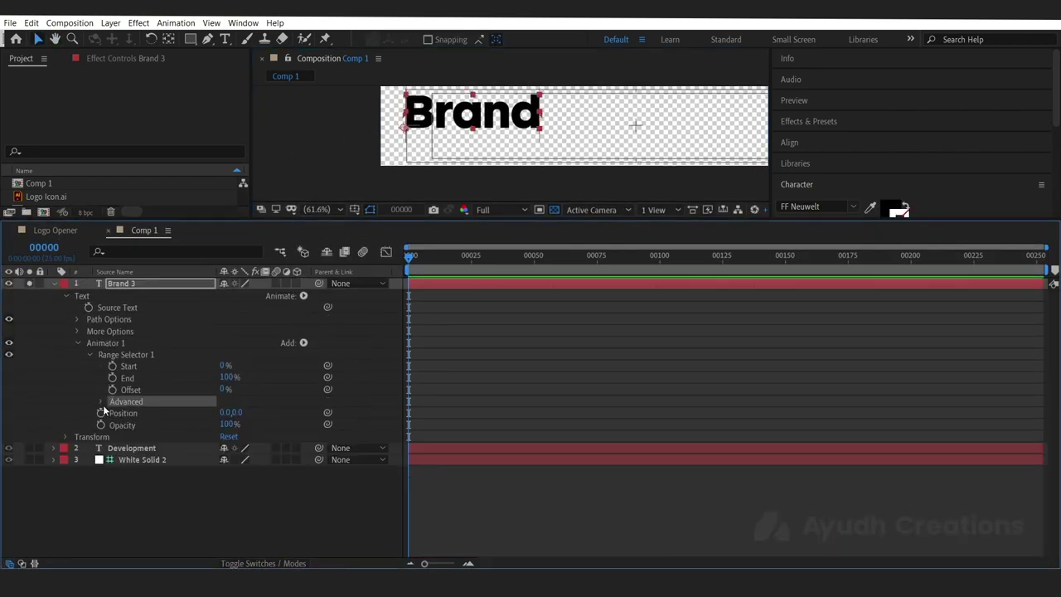
scroll(161, 406, down, 1)
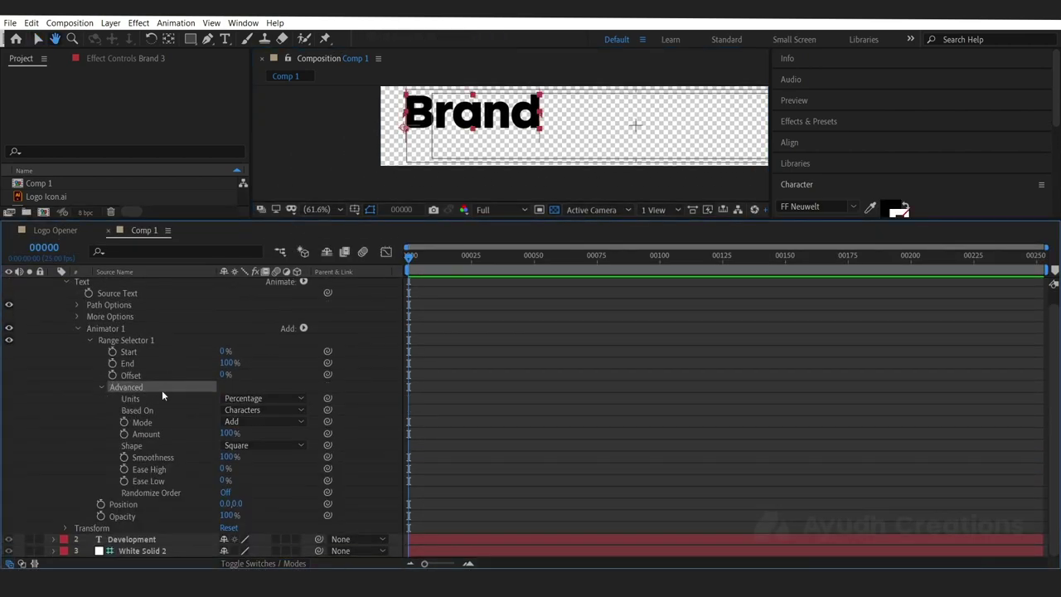
Step: Set Animator 1's Position to 0.0, 45.0 and its Opacity to 0% on the Brand text
click(184, 481)
click(164, 505)
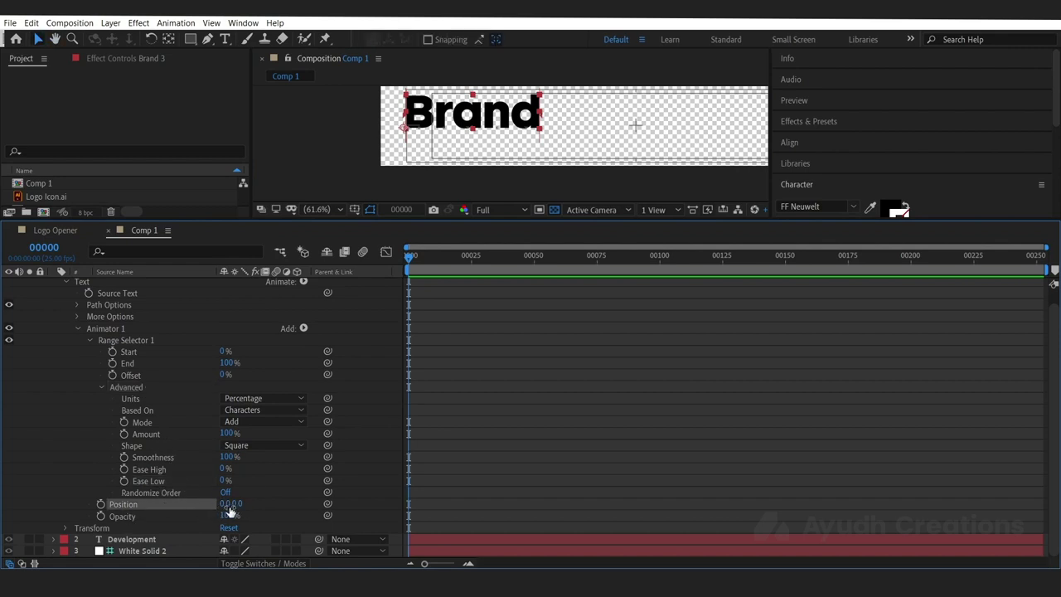
drag(227, 507, 148, 516)
click(270, 514)
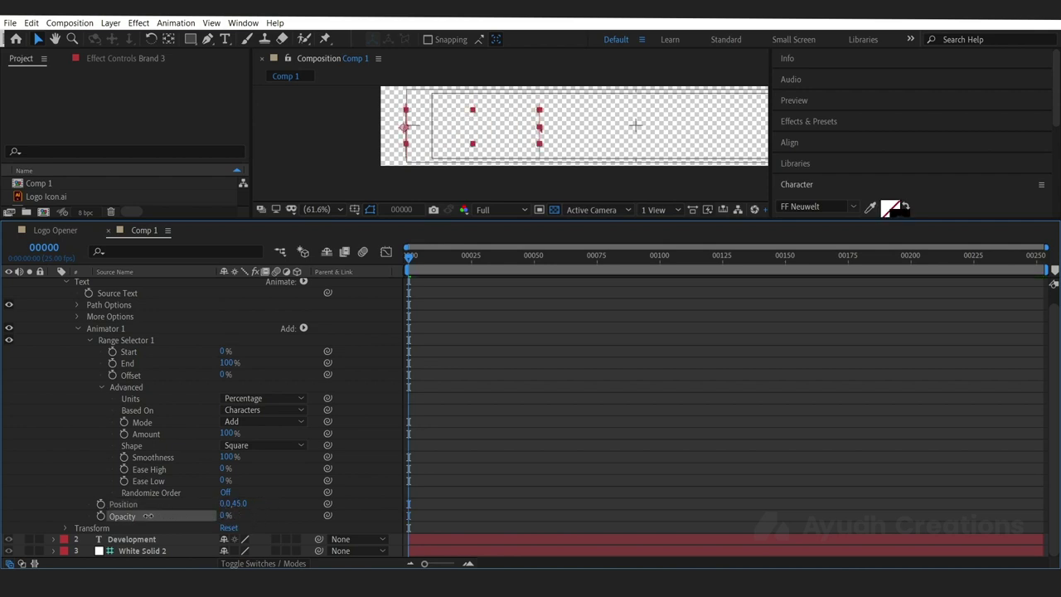
Step: Keyframe the Offset of Range Selector 1 at 0% on frame 0
click(135, 376)
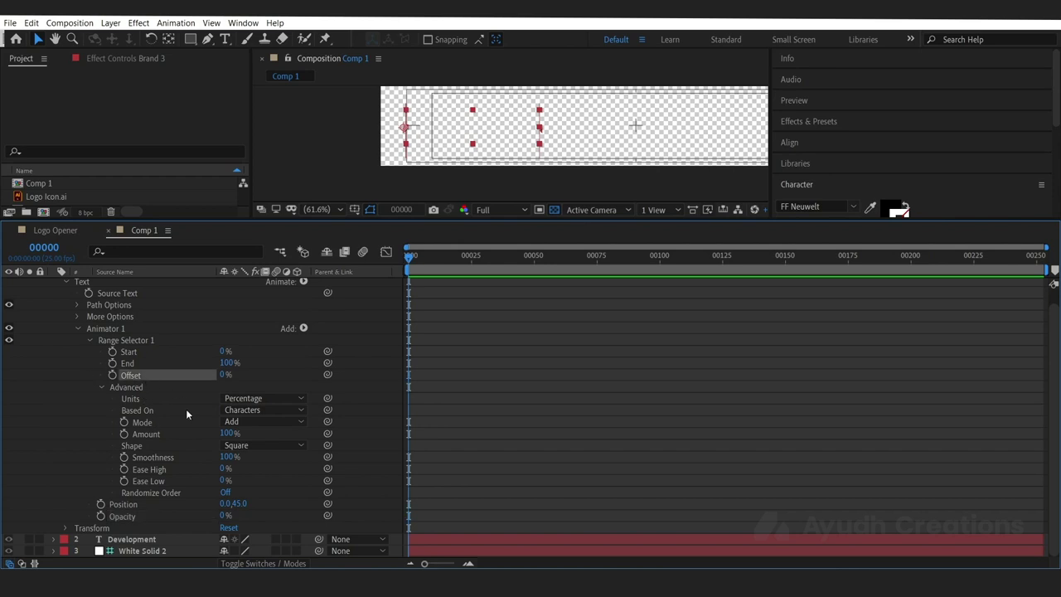
click(149, 505)
click(123, 387)
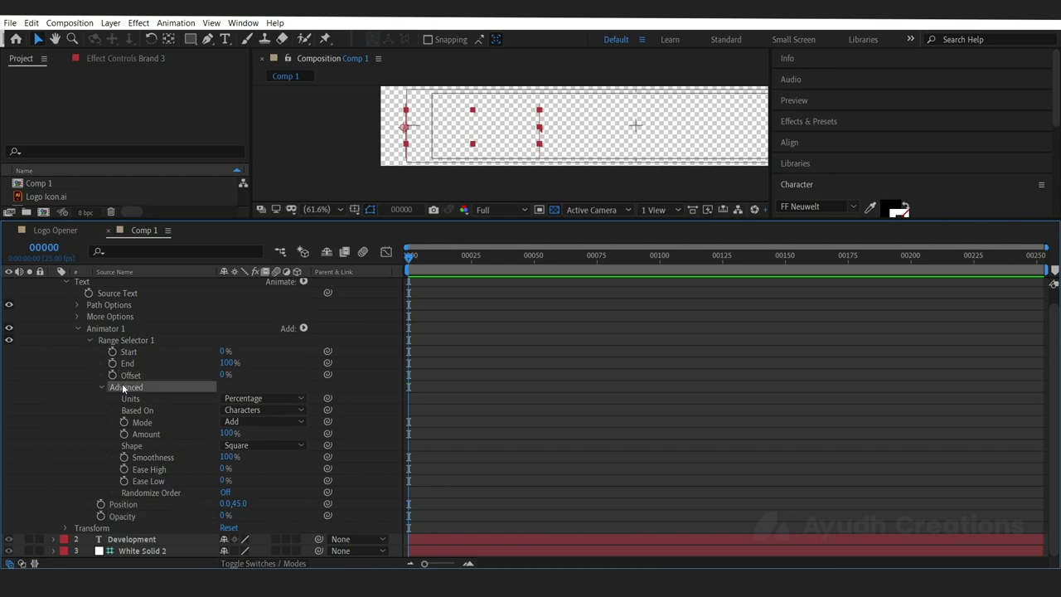
click(116, 377)
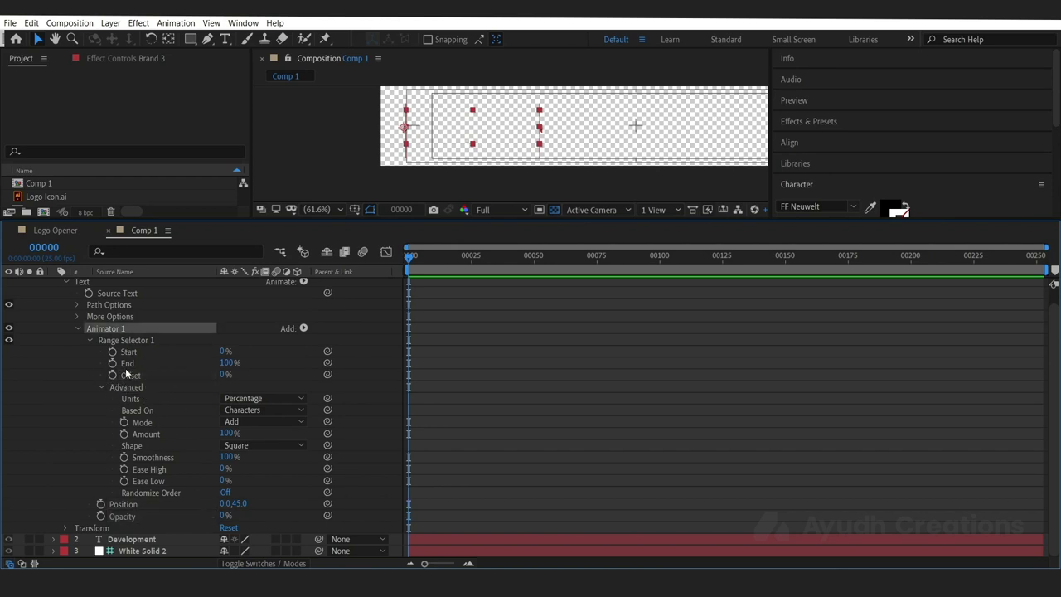
click(113, 376)
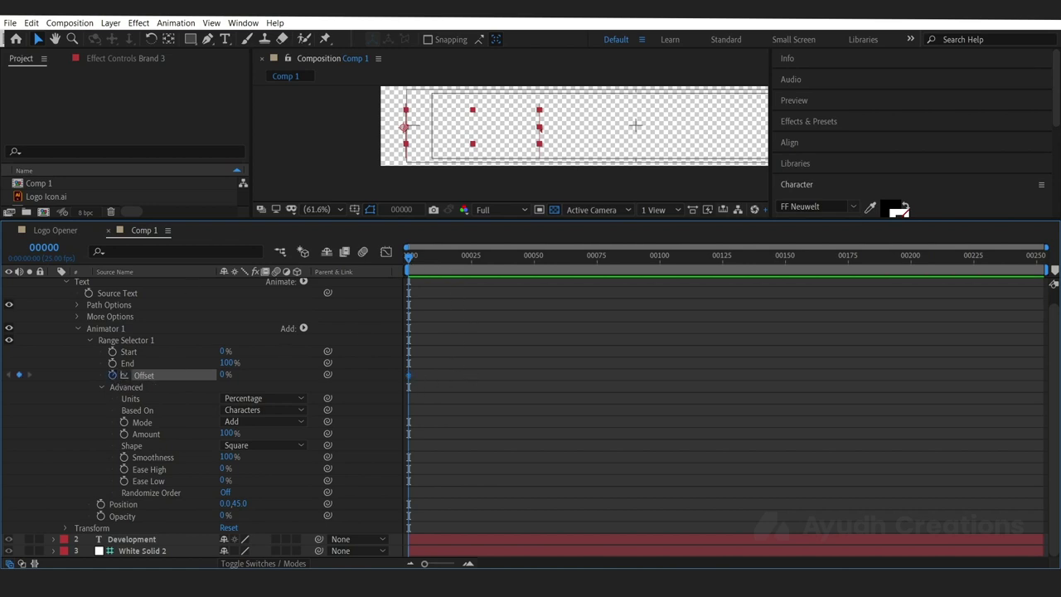
Step: Set the Range Selector 1 Offset to 100% at frame 17
drag(413, 262, 458, 261)
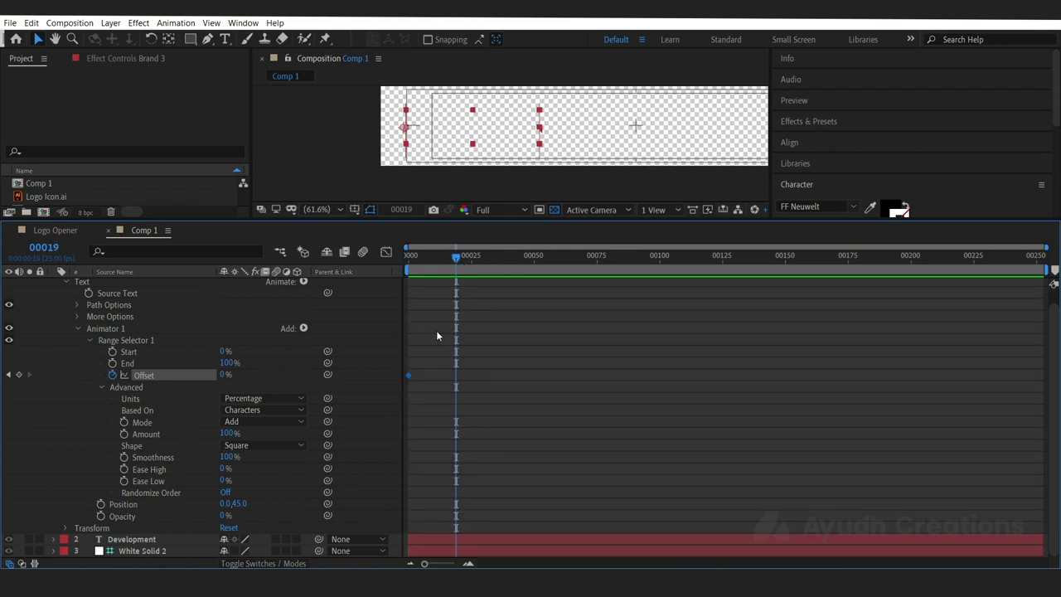
key(Page_Up)
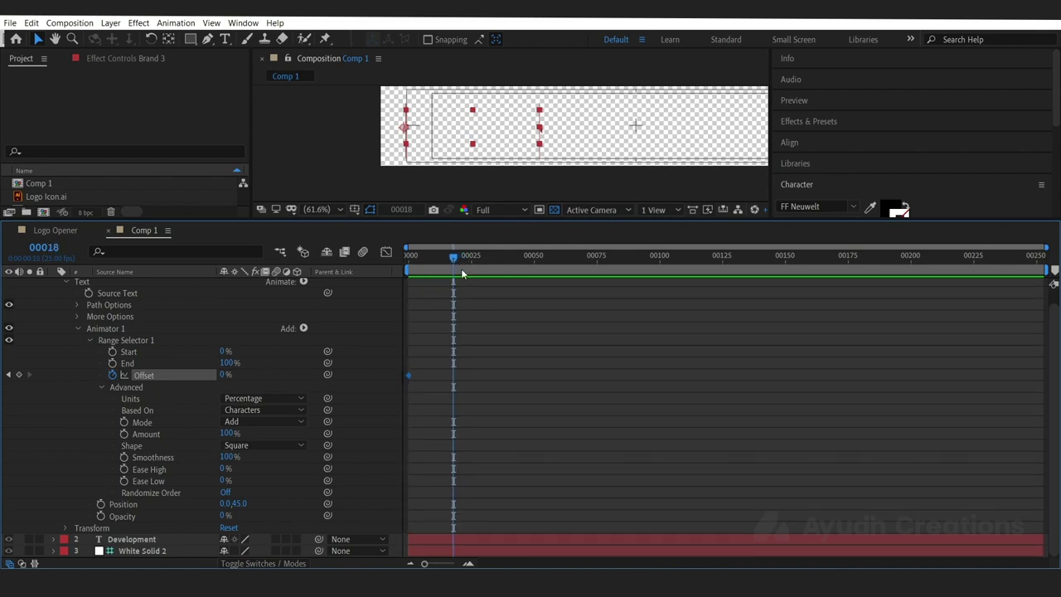
key(Page_Up)
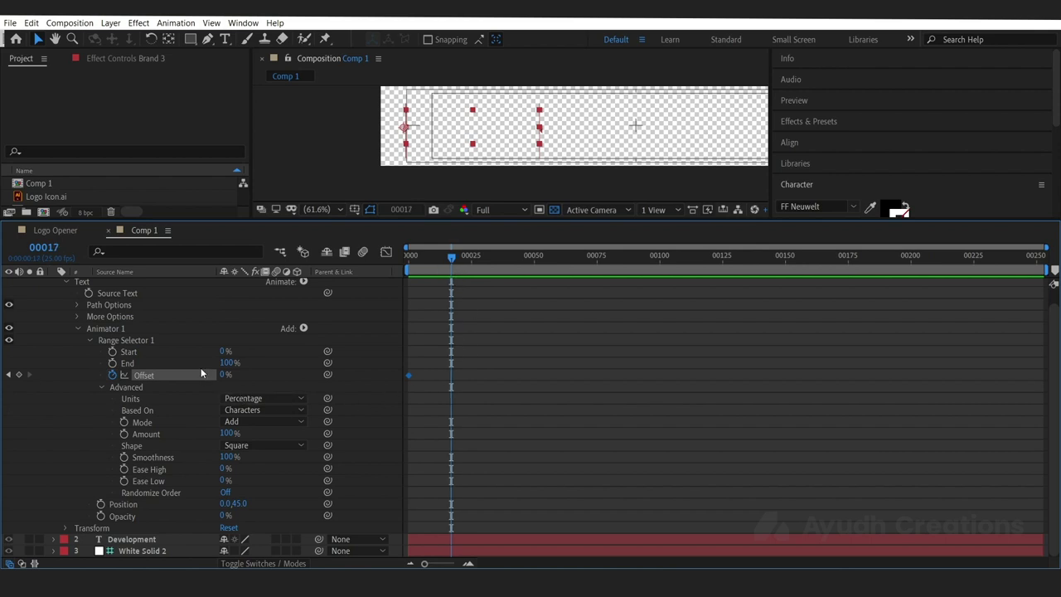
drag(226, 374, 320, 374)
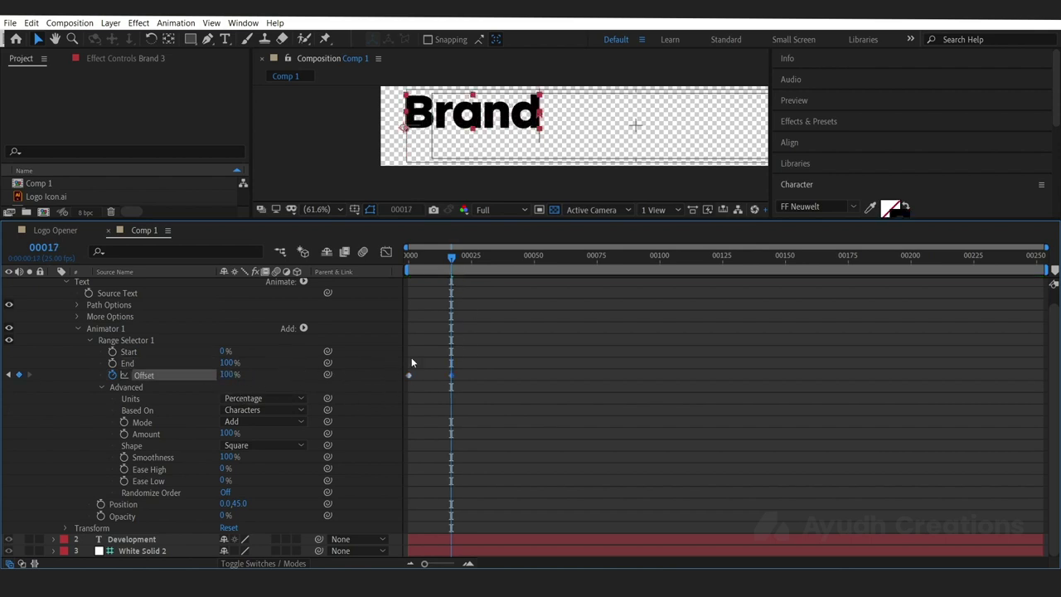
Step: Preview the letter-by-letter reveal of the Brand text and scrub through its first frames
key(space)
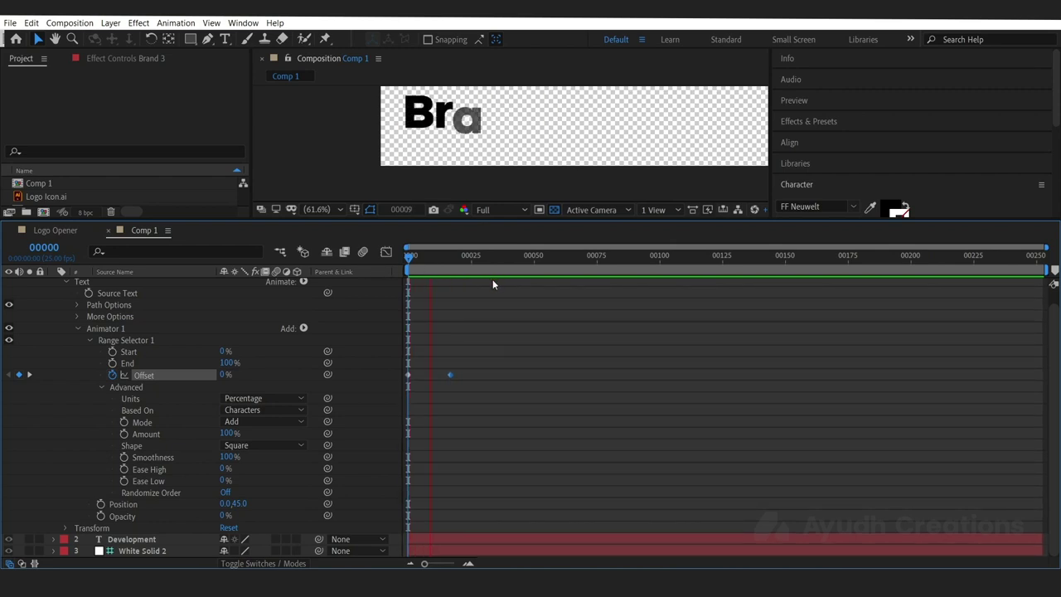
key(space)
click(481, 306)
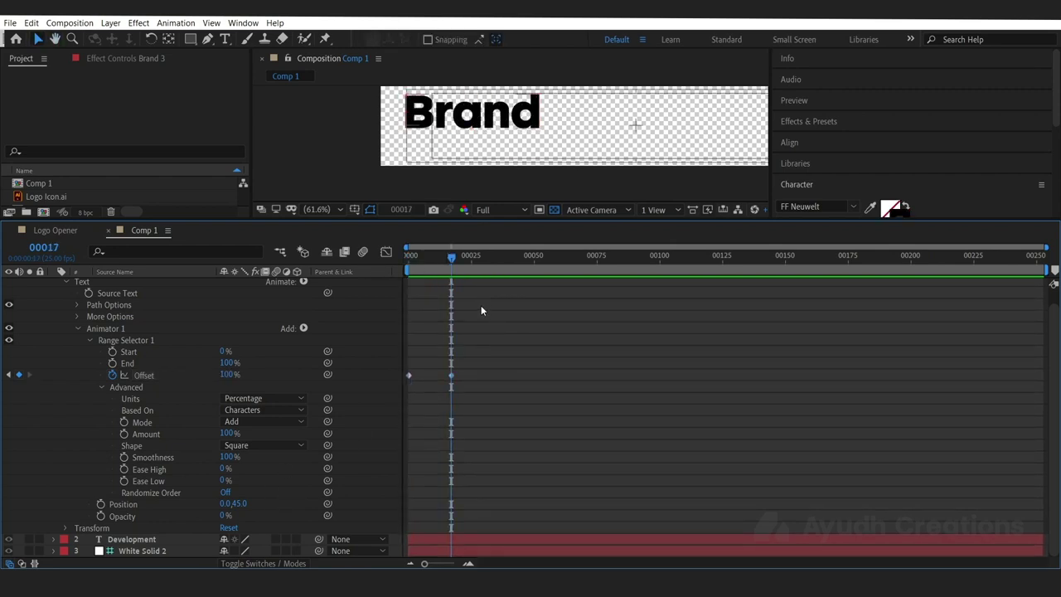
click(414, 264)
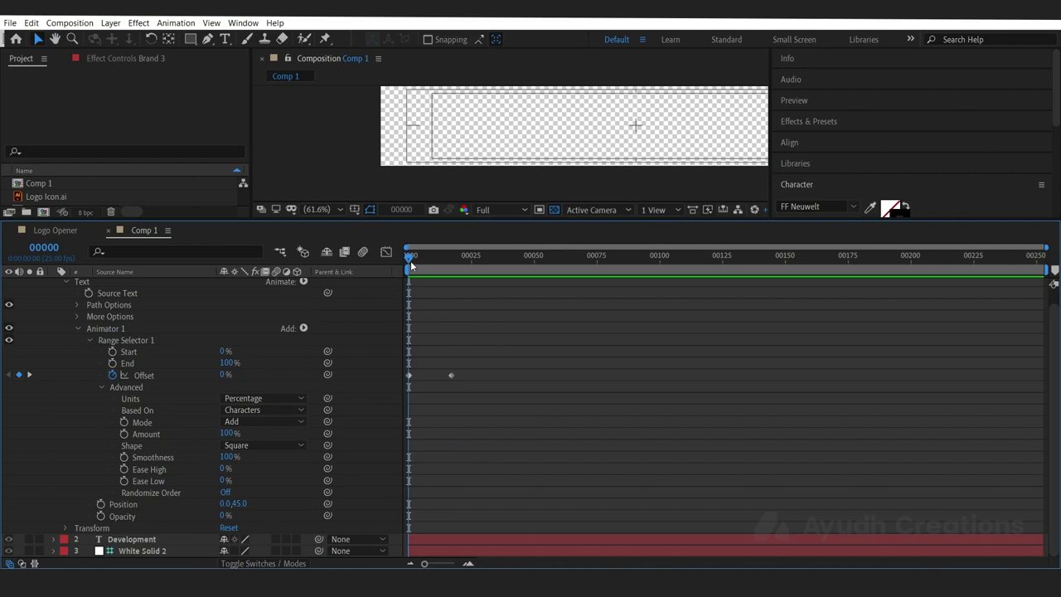
mouse_move(410, 261)
mouse_down()
mouse_move(455, 267)
mouse_move(418, 264)
mouse_up()
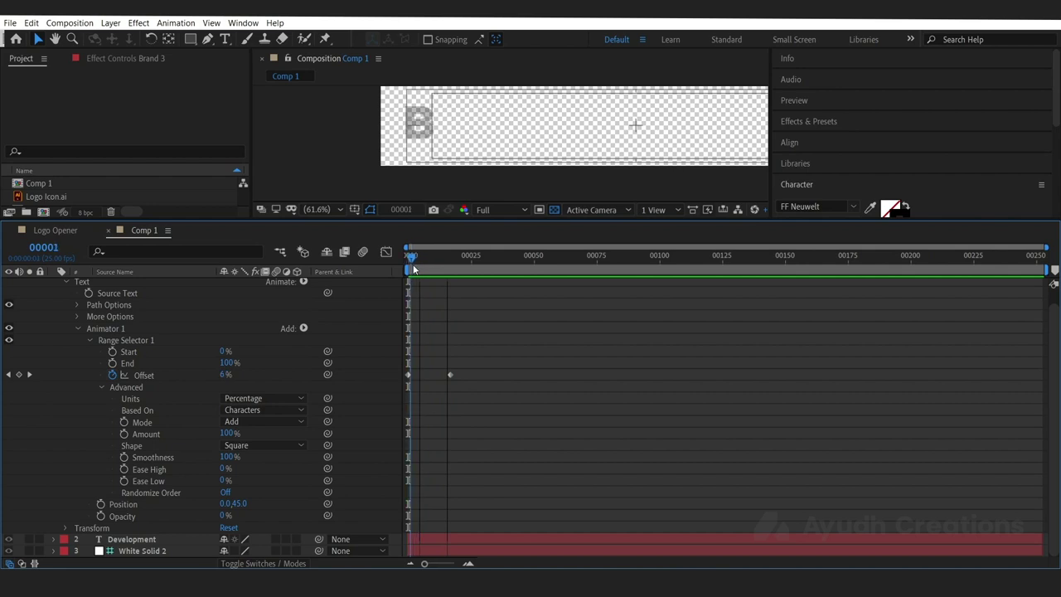
Step: Set Animator 1's Opacity to 100% at frame 0 to isolate the Position movement
click(176, 505)
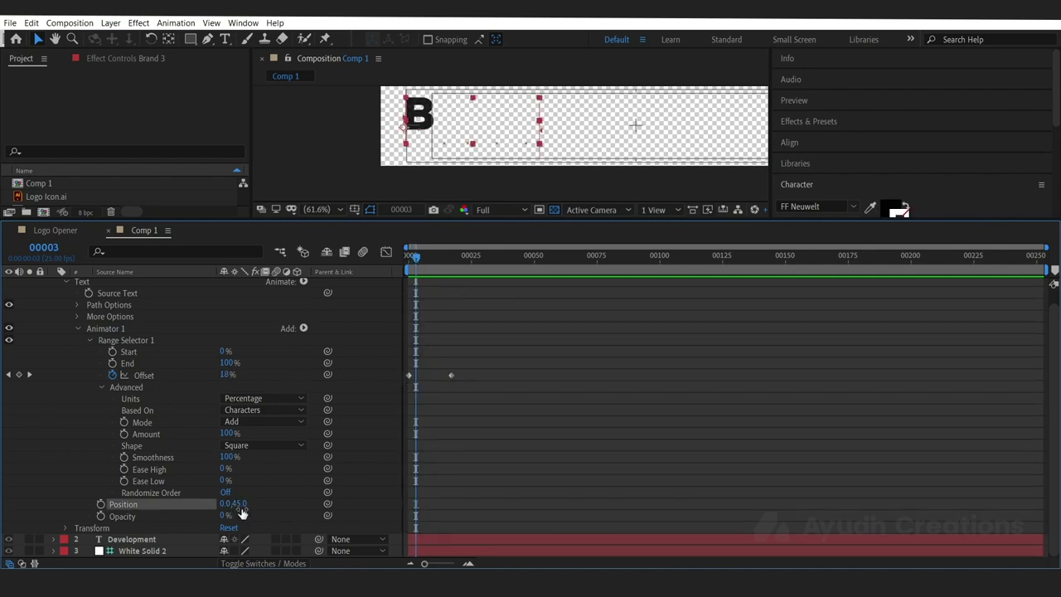
drag(412, 263, 406, 262)
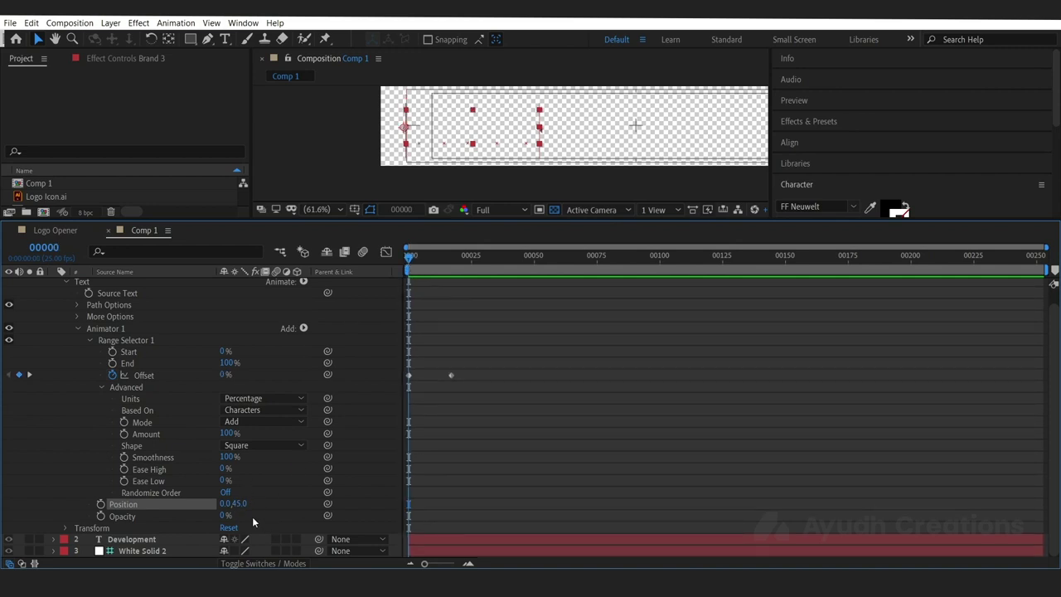
click(214, 515)
drag(224, 515, 315, 515)
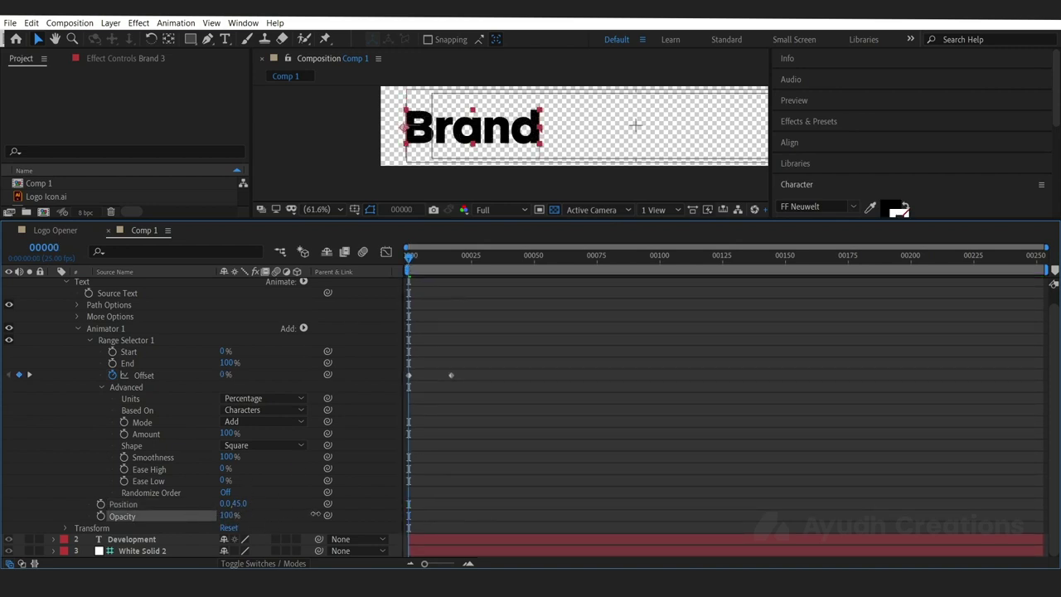
click(522, 437)
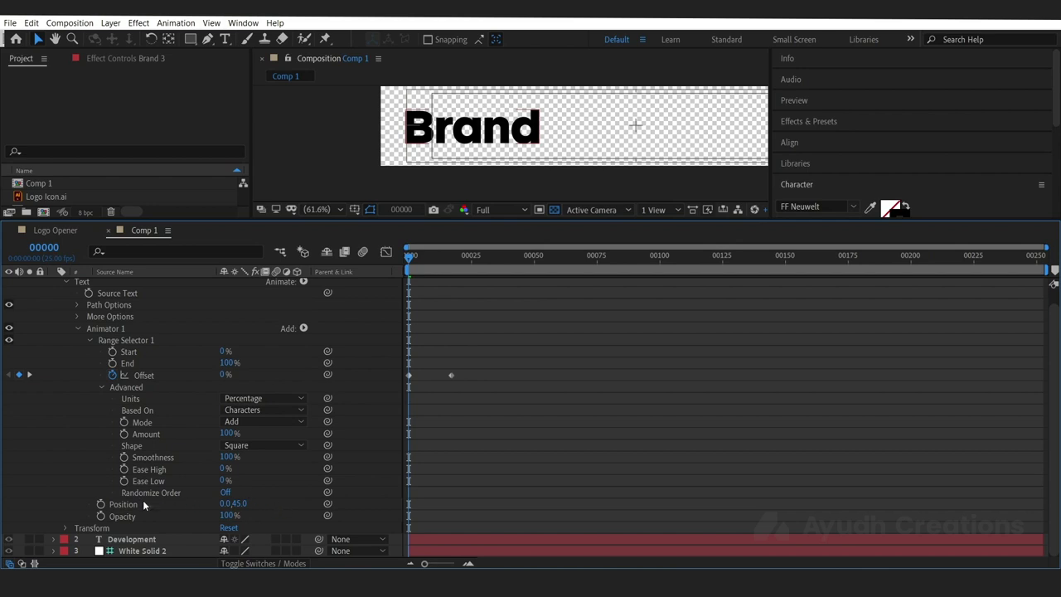
Step: Scrub between frames 0 and 18 to examine how Position alone moves the Brand letters
click(166, 504)
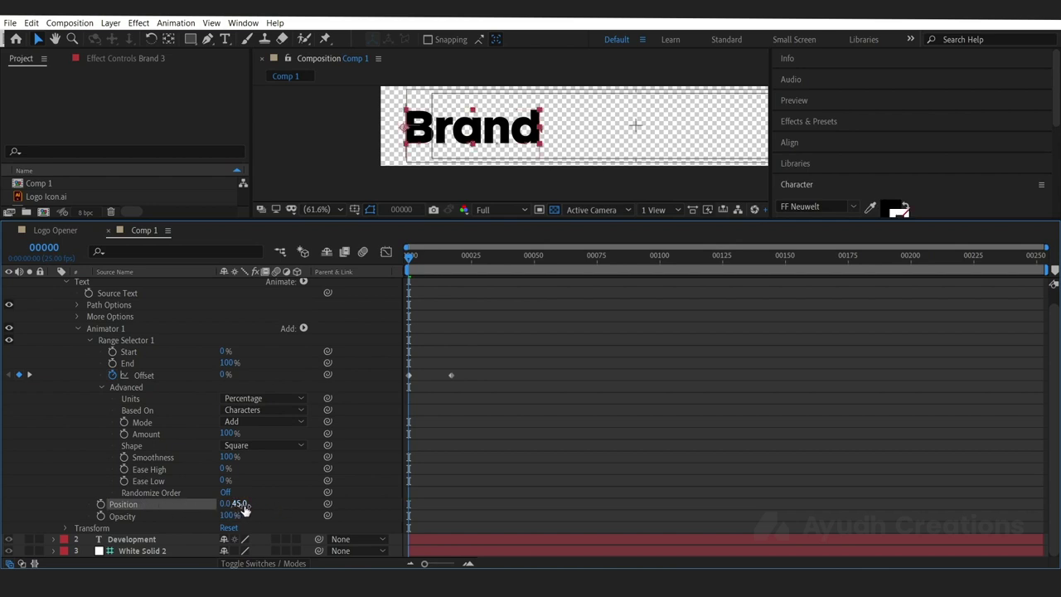
drag(424, 271, 450, 274)
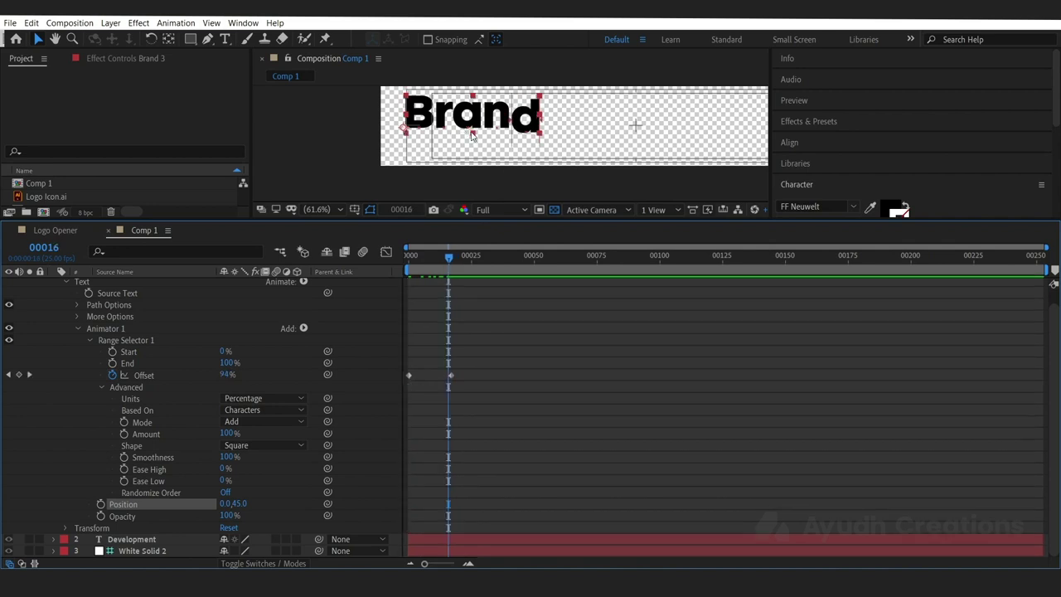
click(453, 256)
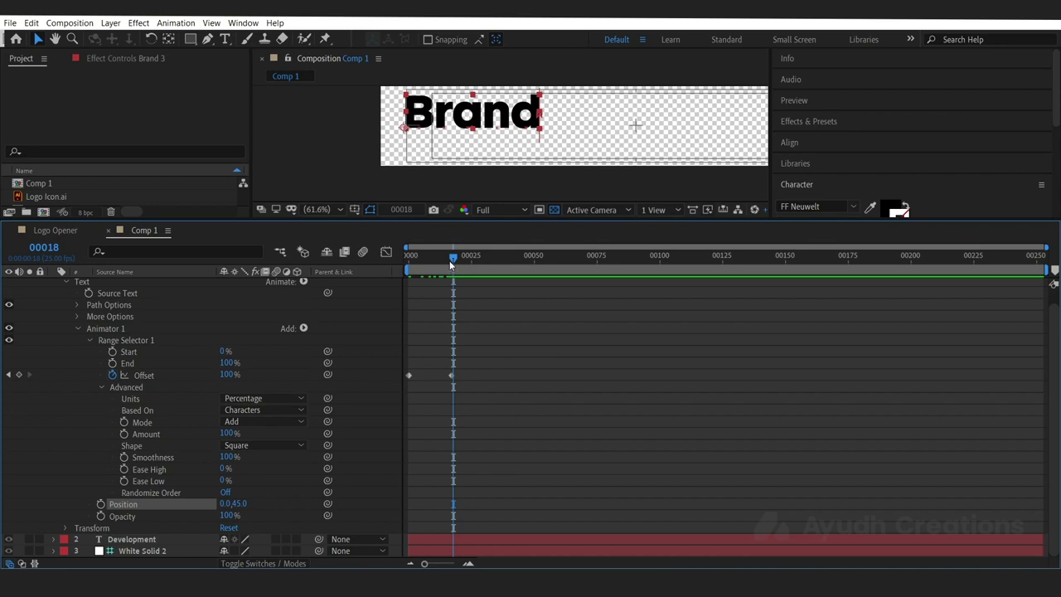
drag(450, 261, 389, 258)
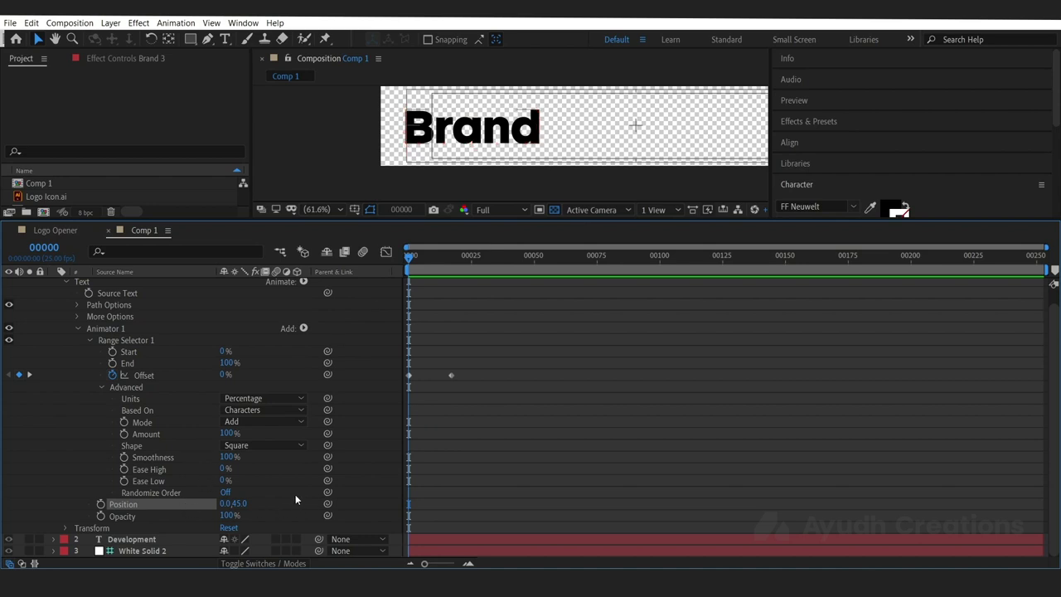
Step: Set Animator 1's Opacity on the Brand text back to 0%
click(184, 517)
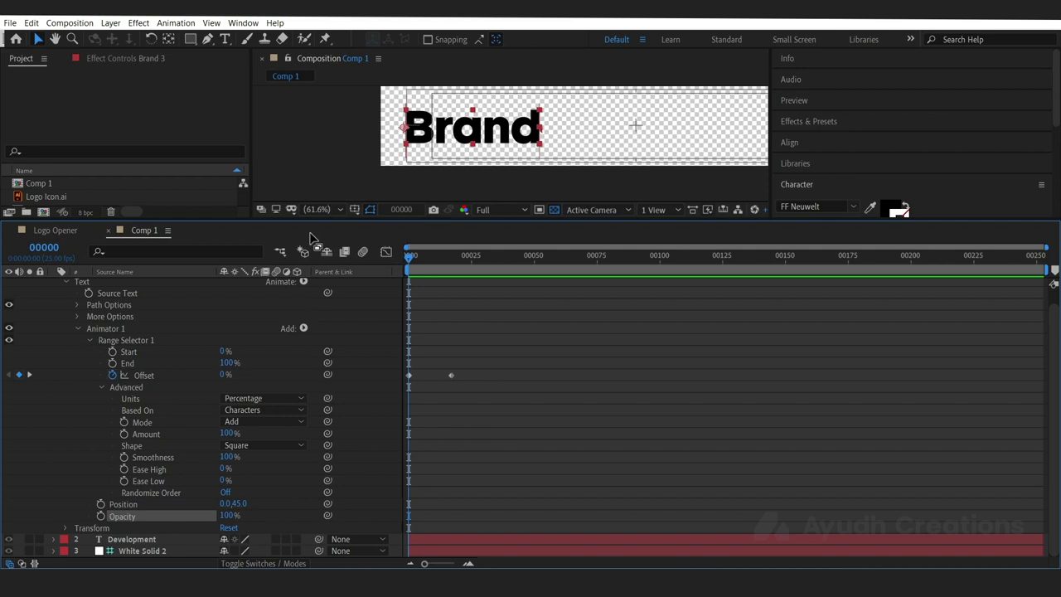
click(262, 509)
drag(226, 516, 145, 516)
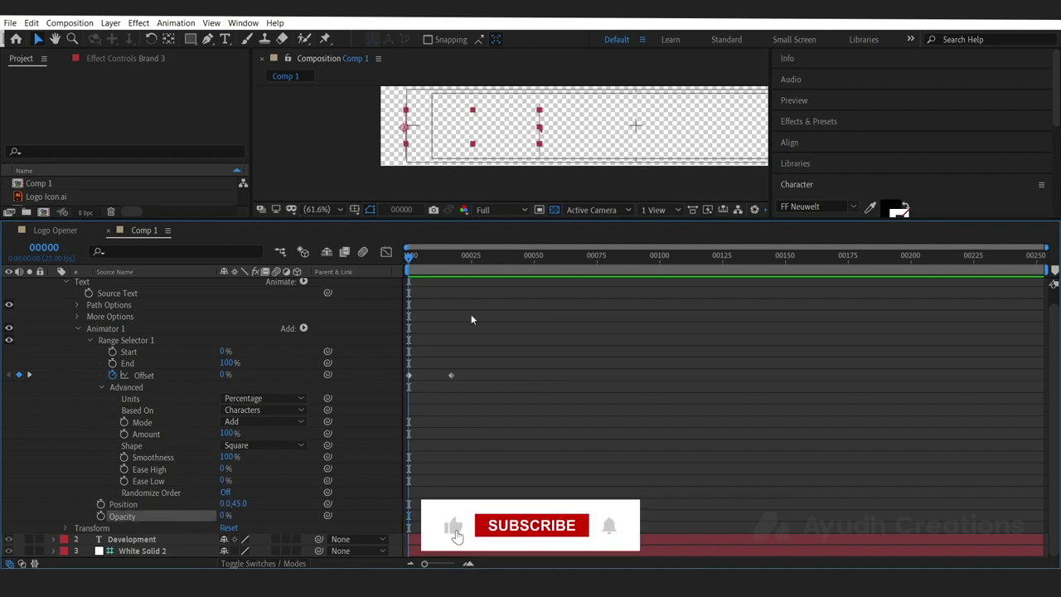
Step: Play back the combined Position and Opacity reveal of the Brand text
click(436, 304)
key(space)
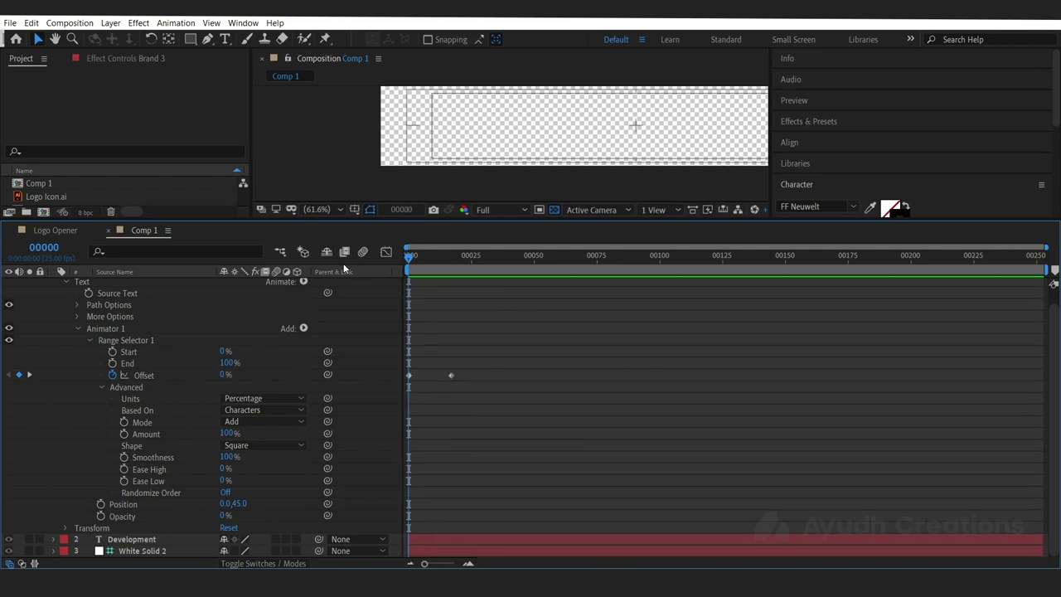
key(space)
Step: Apply Easy Ease to both Offset keyframes and display their speed curve enlarged in the graph editor
drag(477, 364, 416, 381)
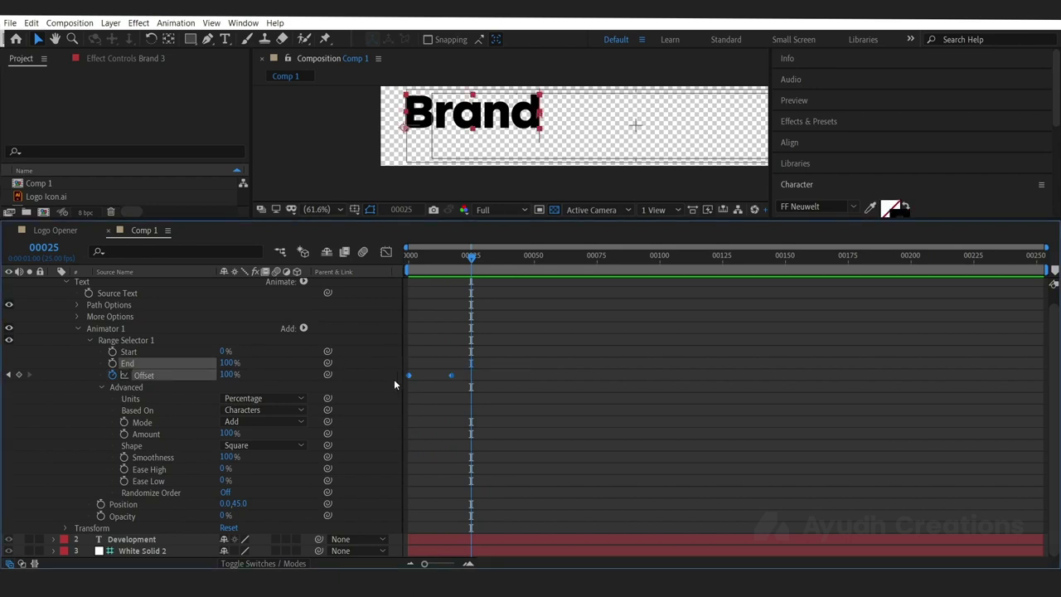
key(F9)
key(shift+F3)
click(408, 518)
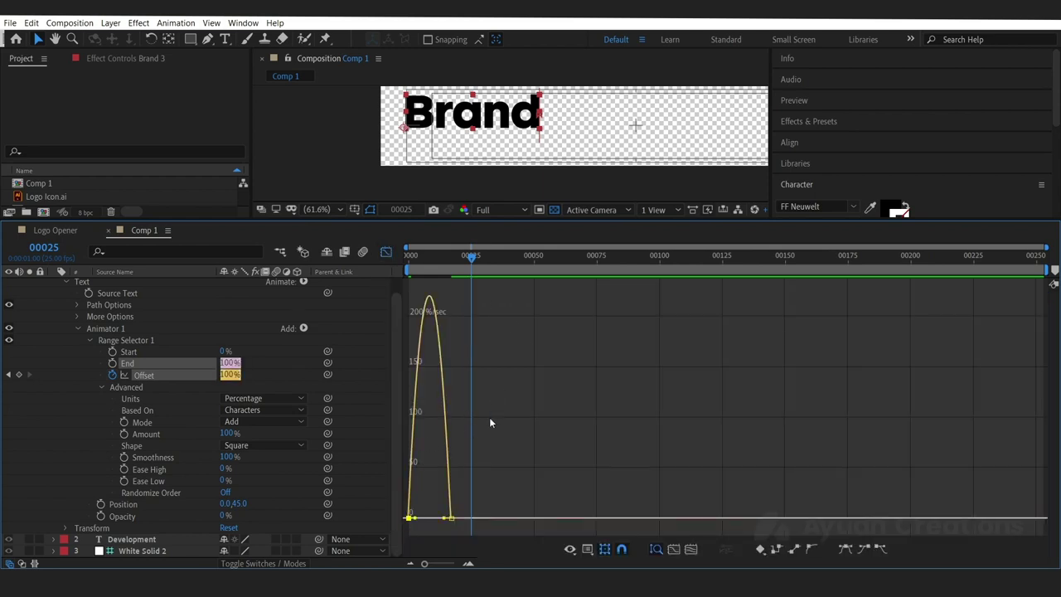
right_click(483, 416)
click(671, 425)
scroll(485, 413, up, 4)
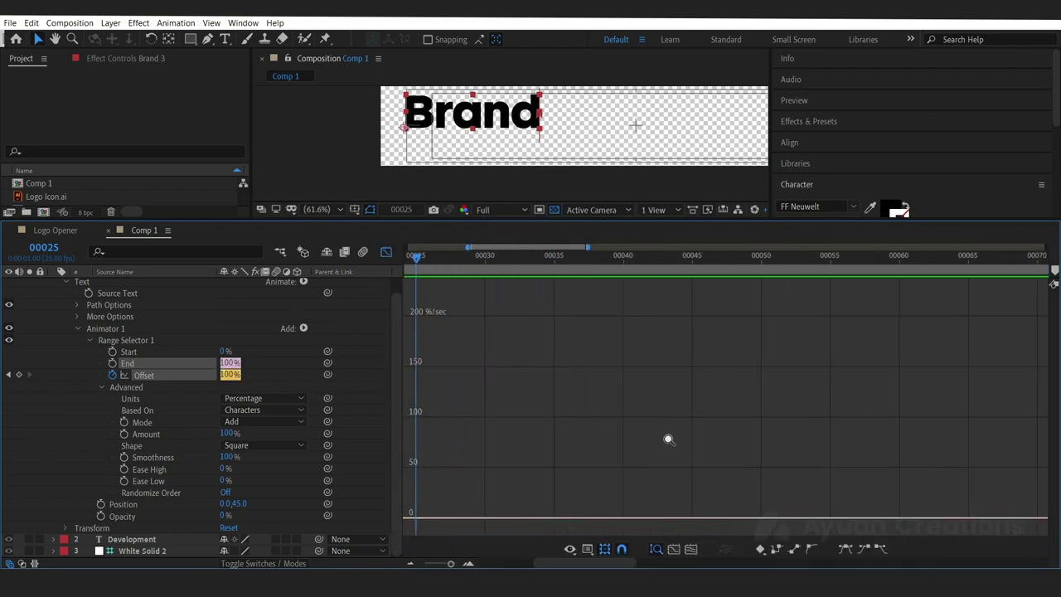
drag(668, 438, 984, 402)
scroll(483, 393, down, 3)
scroll(498, 400, up, 3)
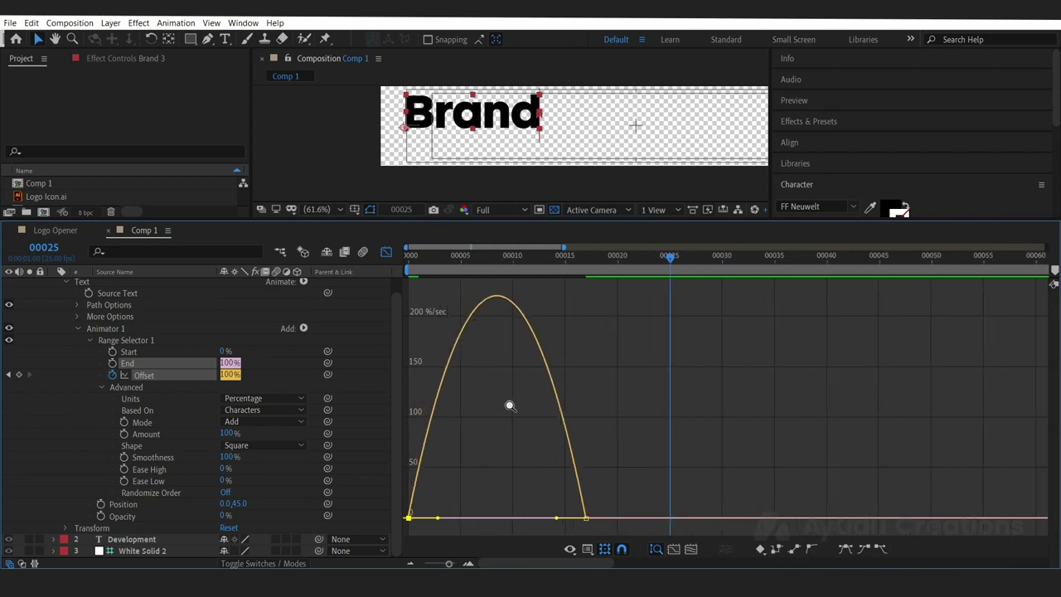
Step: Reshape the Offset speed curve to peak near frame 2, with a short ease at the first keyframe and a long ease into the last
click(386, 252)
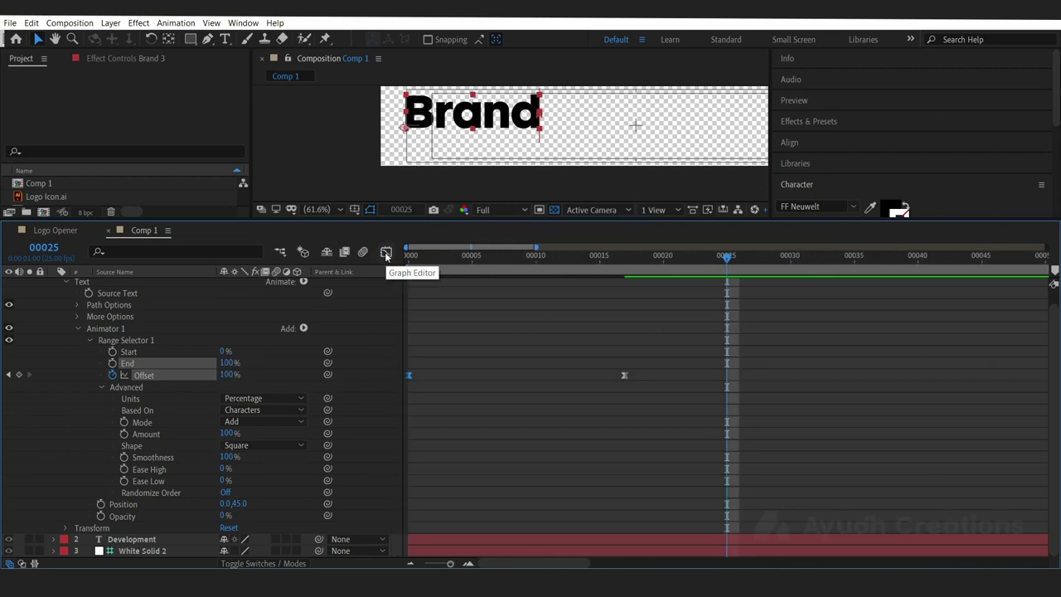
click(386, 253)
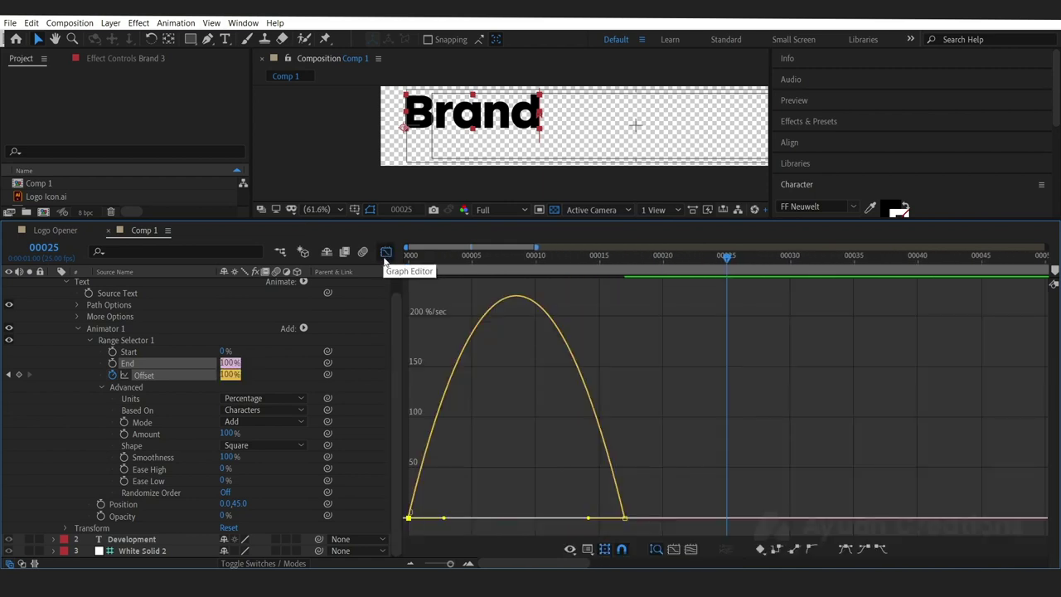
drag(477, 471, 372, 543)
drag(444, 518, 426, 518)
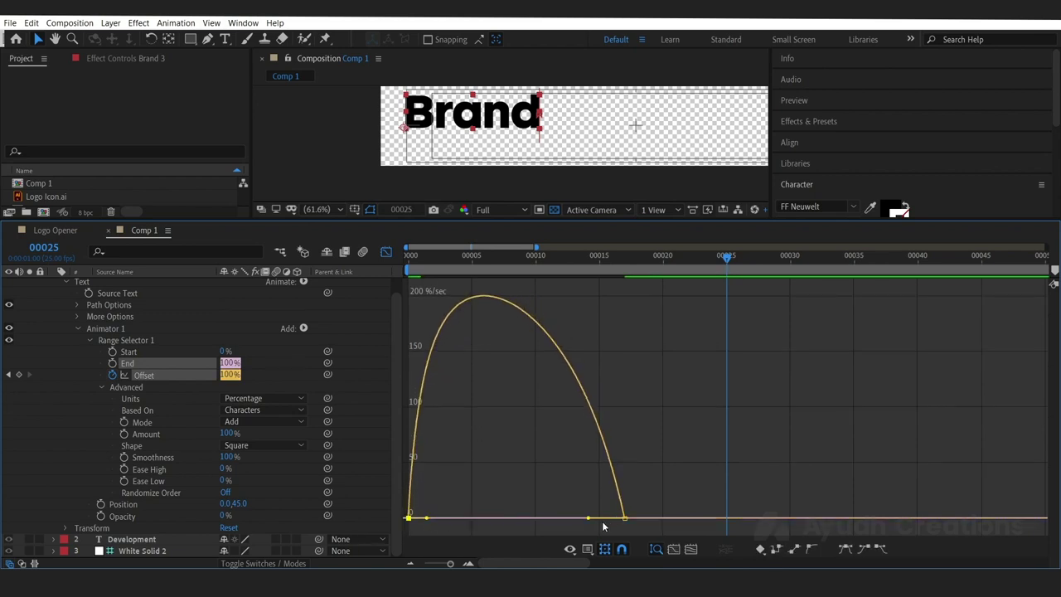
drag(583, 521, 516, 518)
drag(426, 519, 430, 520)
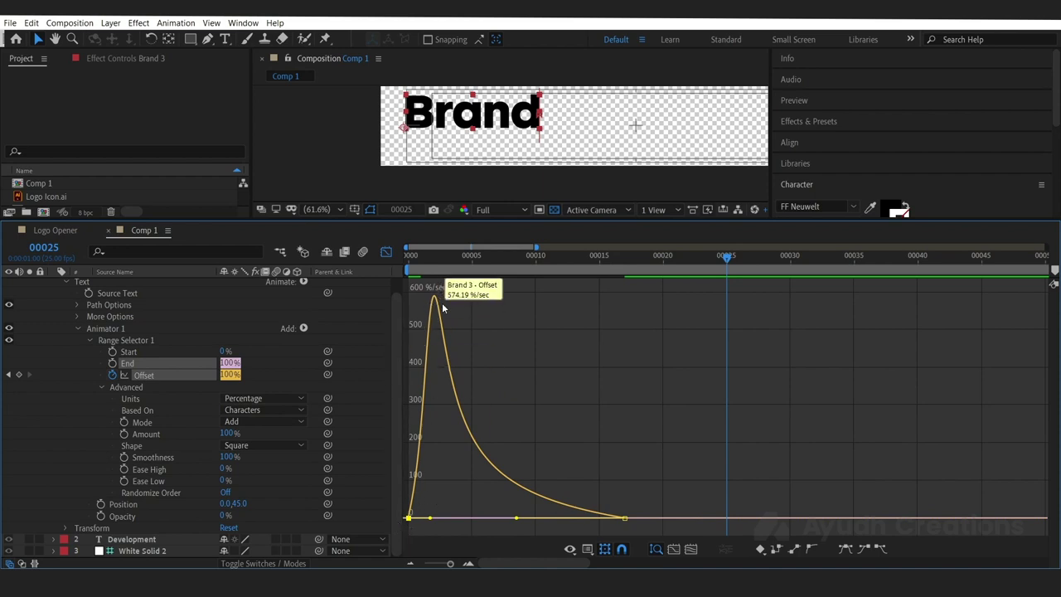
drag(517, 520, 520, 519)
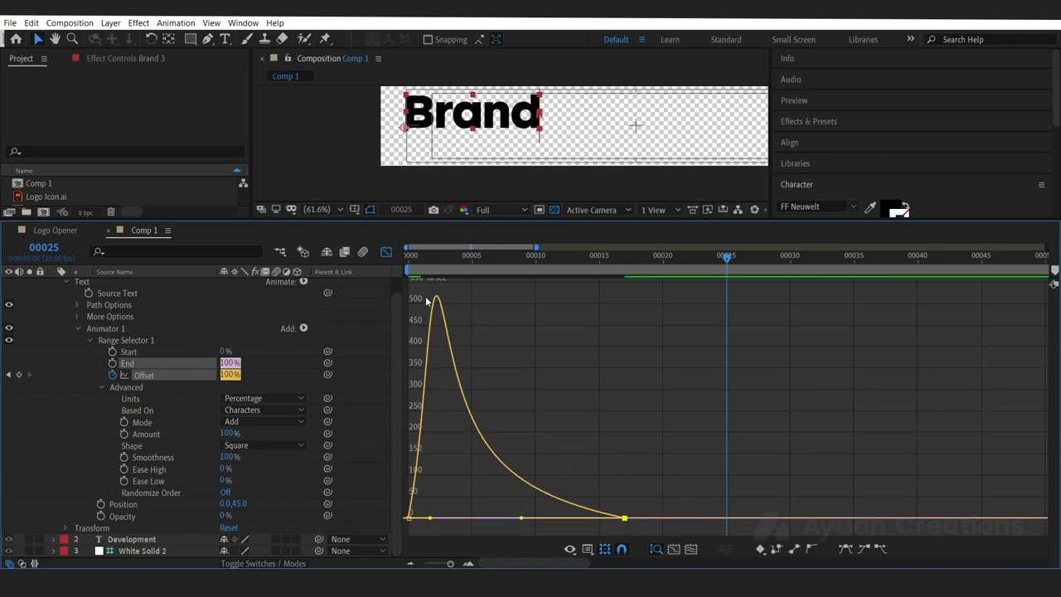
Step: Leave the graph editor and play back the Brand letter reveal from frame 0
click(385, 251)
key(Home)
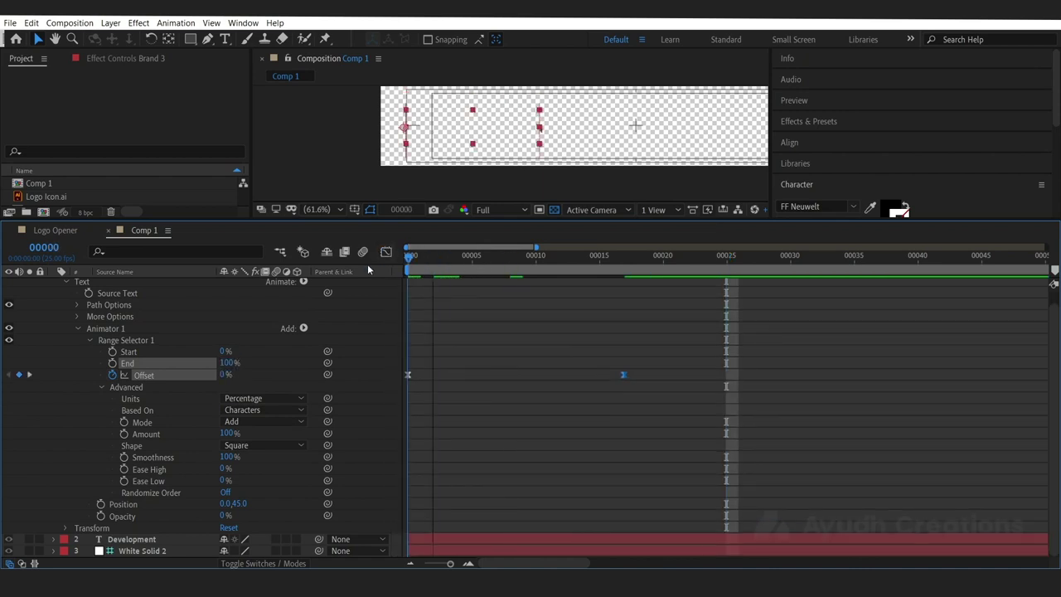
key(space)
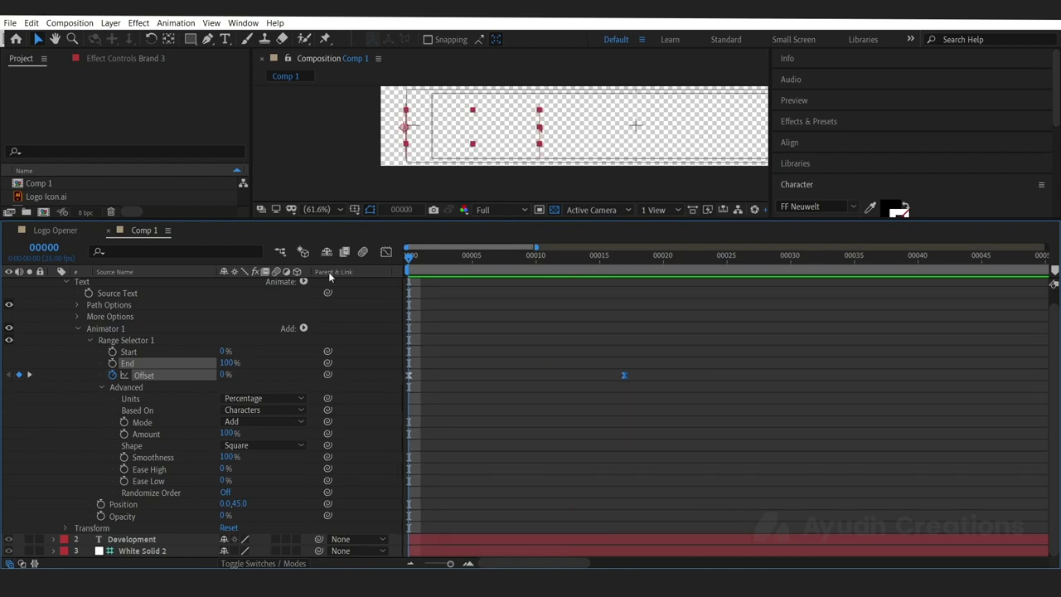
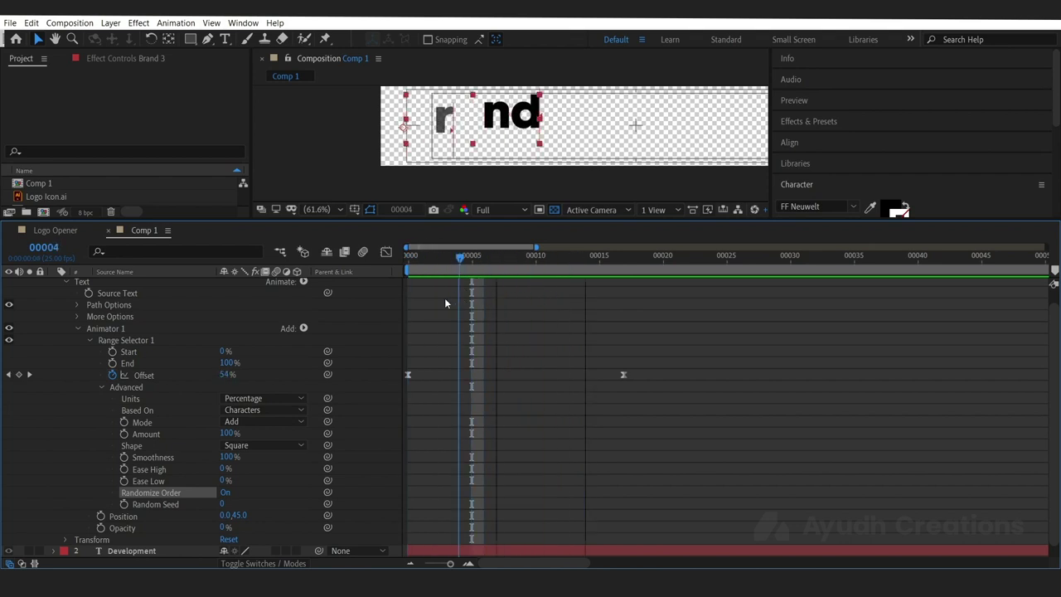
Step: Turn off Randomize Order in the range selector of Animator 1
click(139, 327)
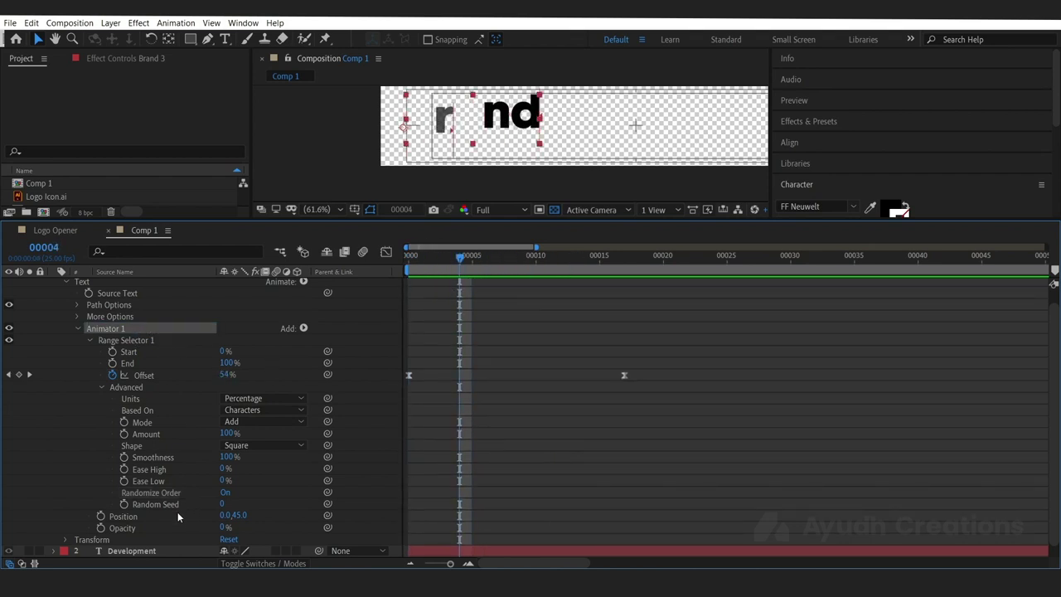
drag(464, 261, 467, 297)
click(150, 327)
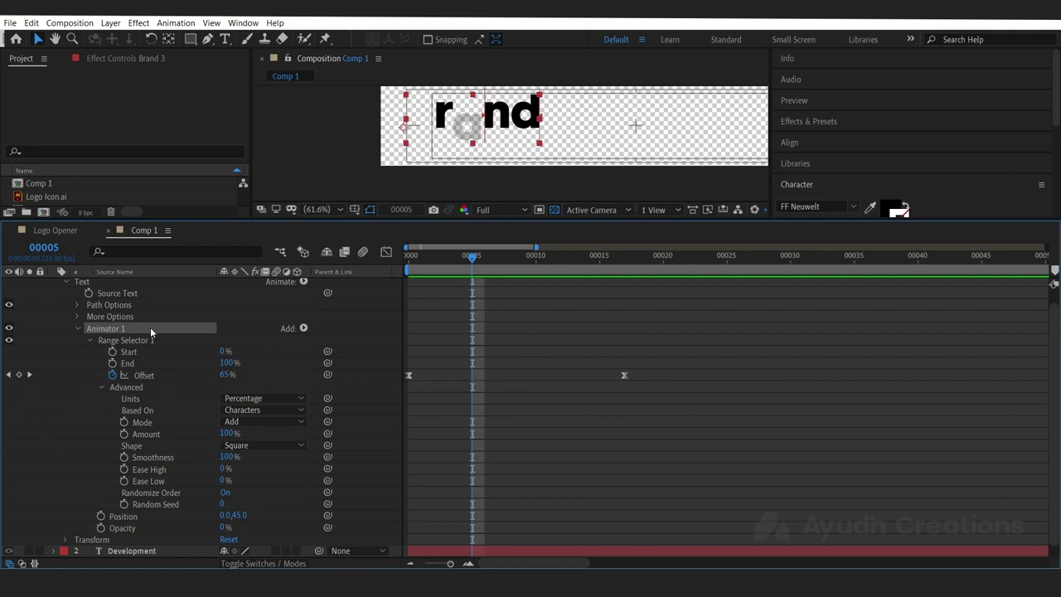
click(177, 495)
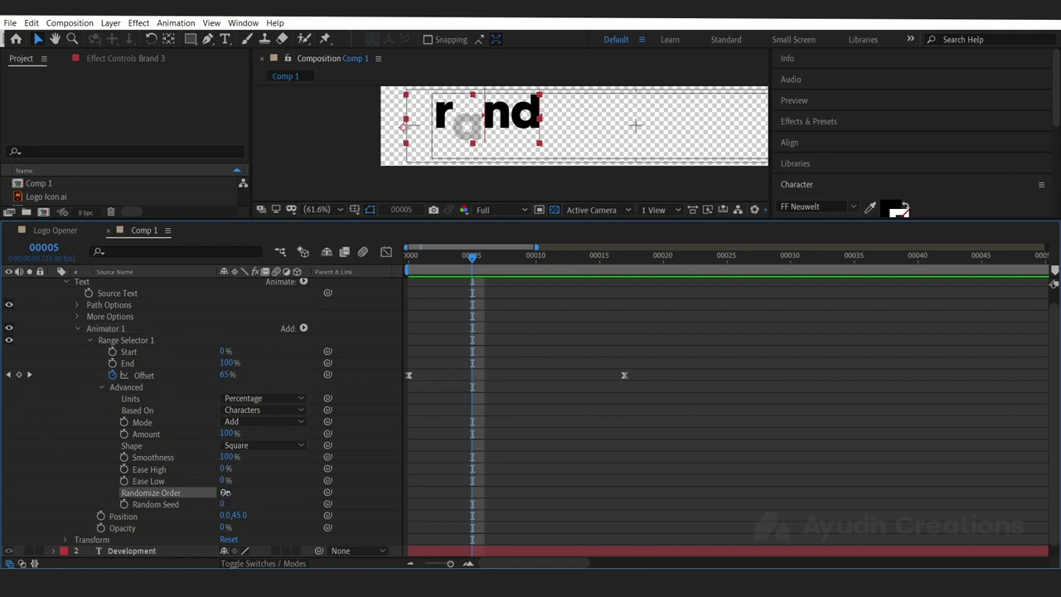
click(226, 492)
Step: Add a second text animator with Opacity to the Brand 3 layer and place it above Animator 1
click(67, 332)
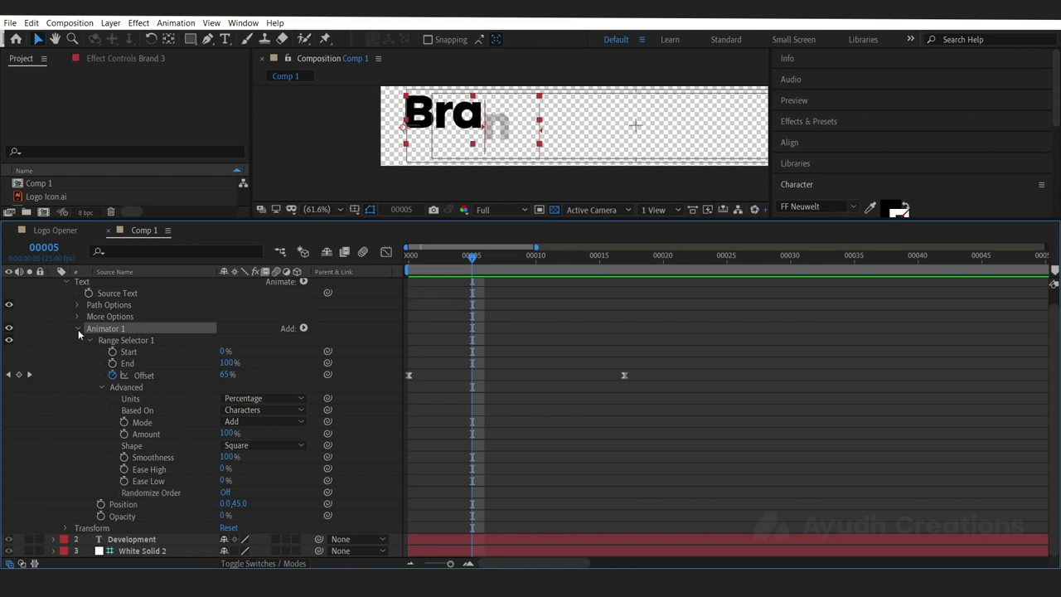
click(78, 329)
click(154, 433)
click(141, 297)
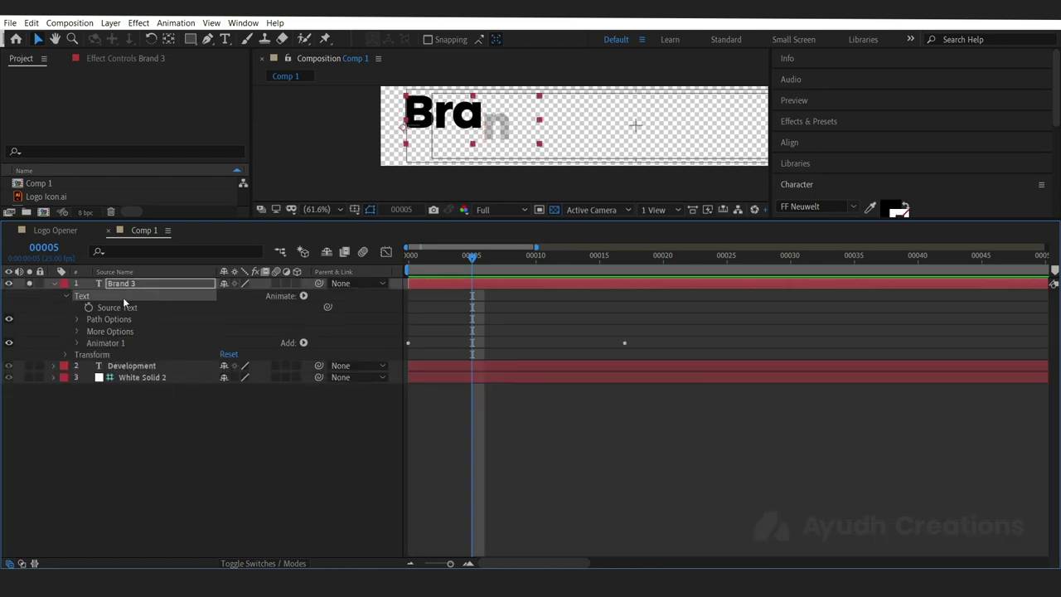
click(303, 296)
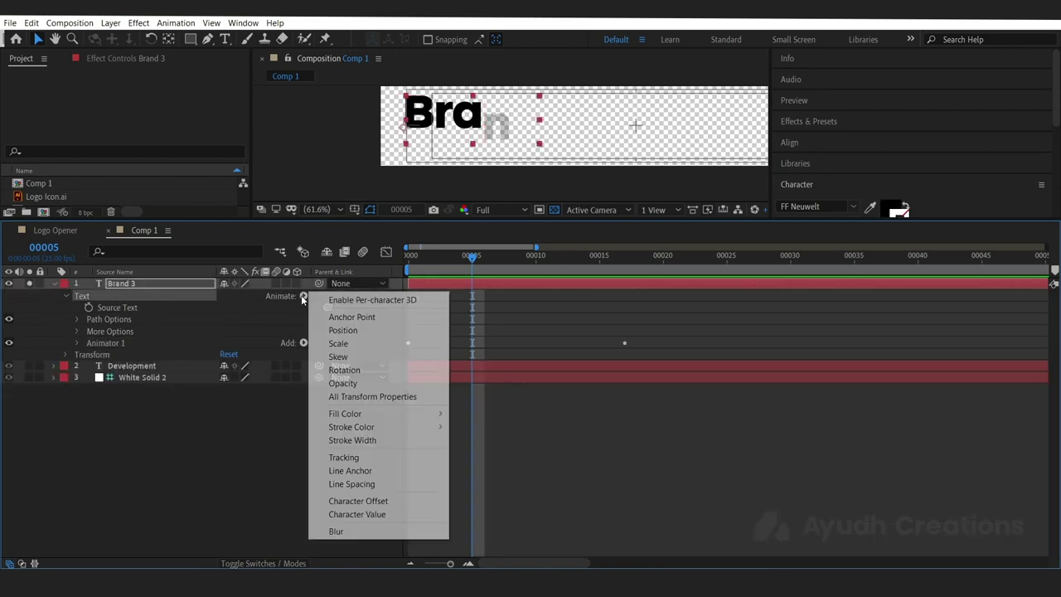
click(382, 386)
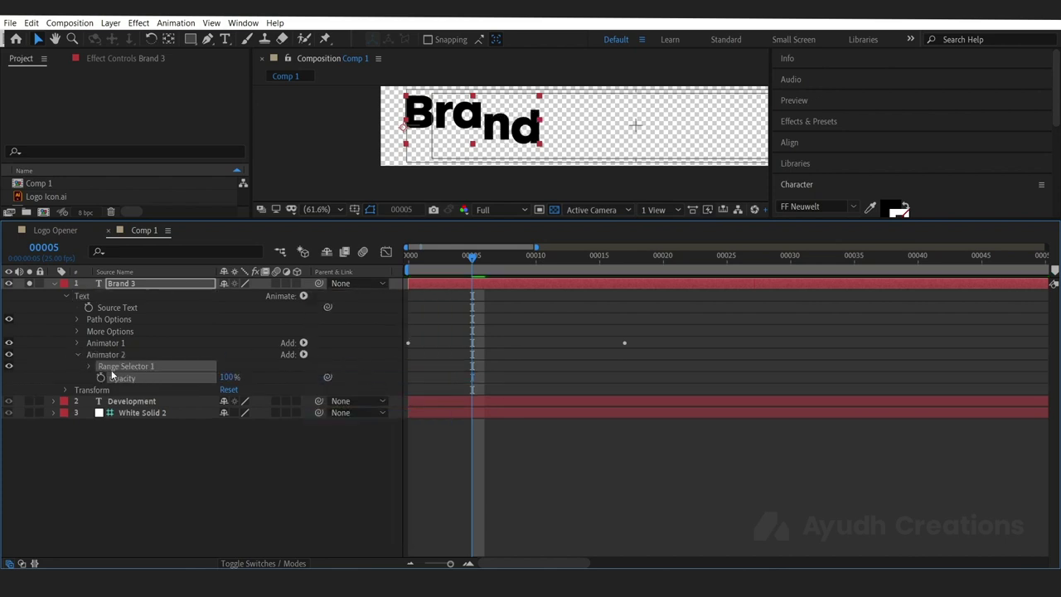
click(133, 356)
drag(124, 358, 91, 348)
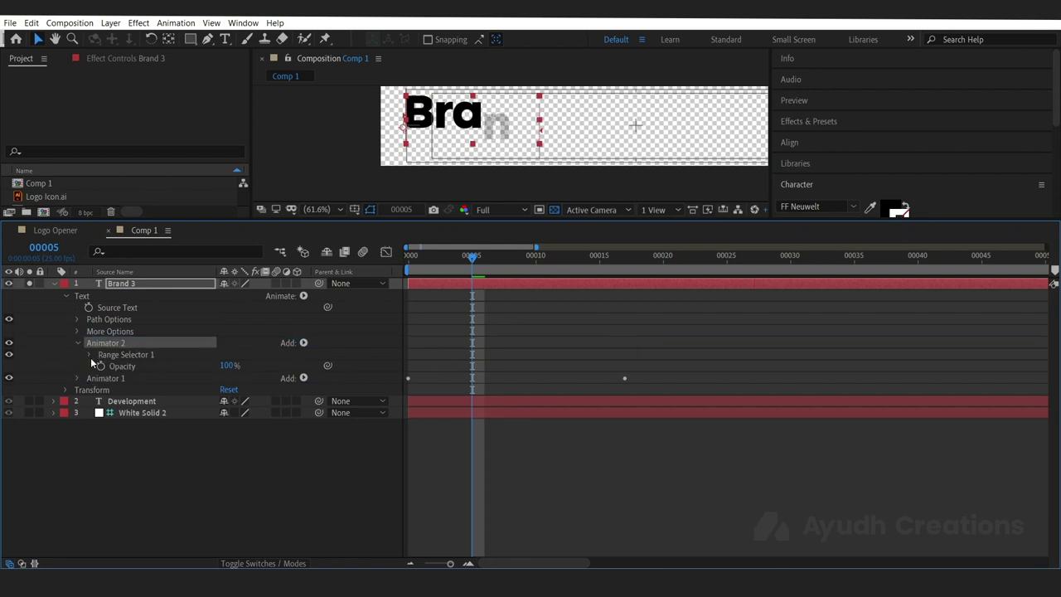
Step: Copy Animator 1's Offset keyframes and paste them onto Animator 2's Offset starting at frame 0
click(89, 354)
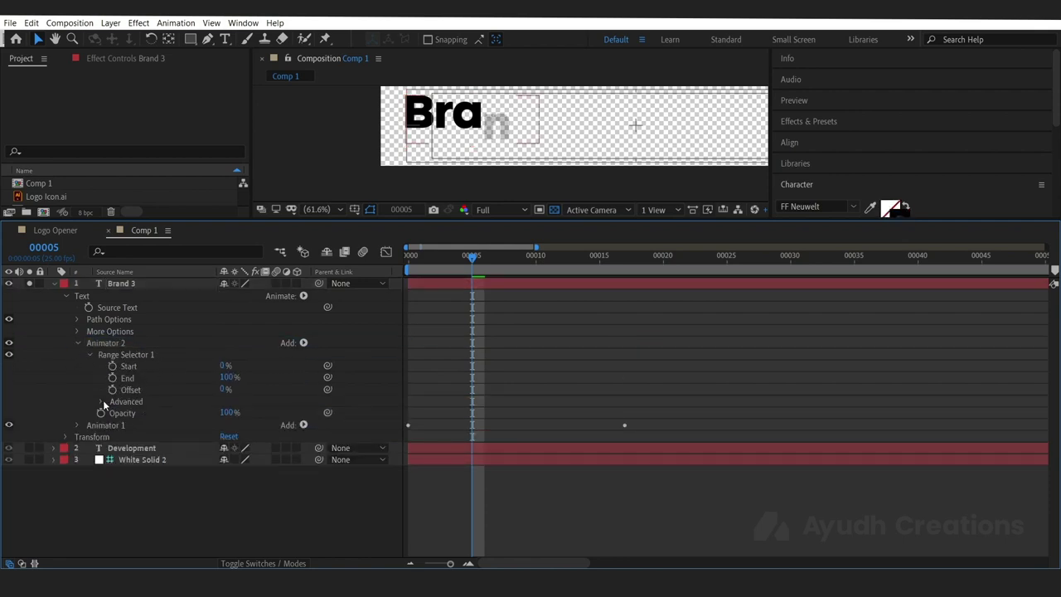
click(101, 401)
scroll(175, 456, down, 1)
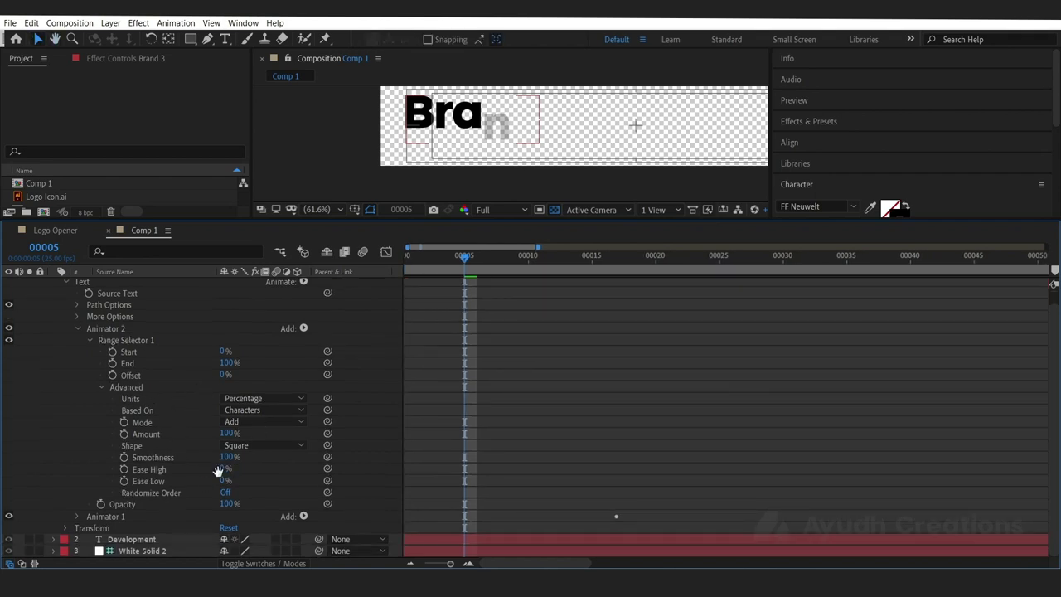
click(92, 517)
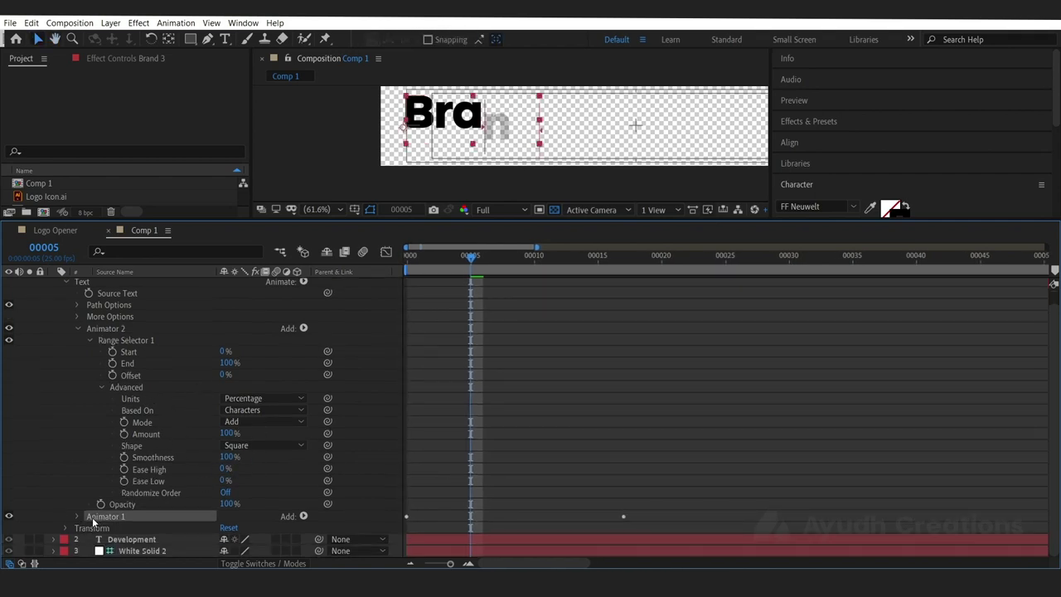
click(78, 516)
scroll(146, 460, down, 1)
click(150, 385)
click(190, 376)
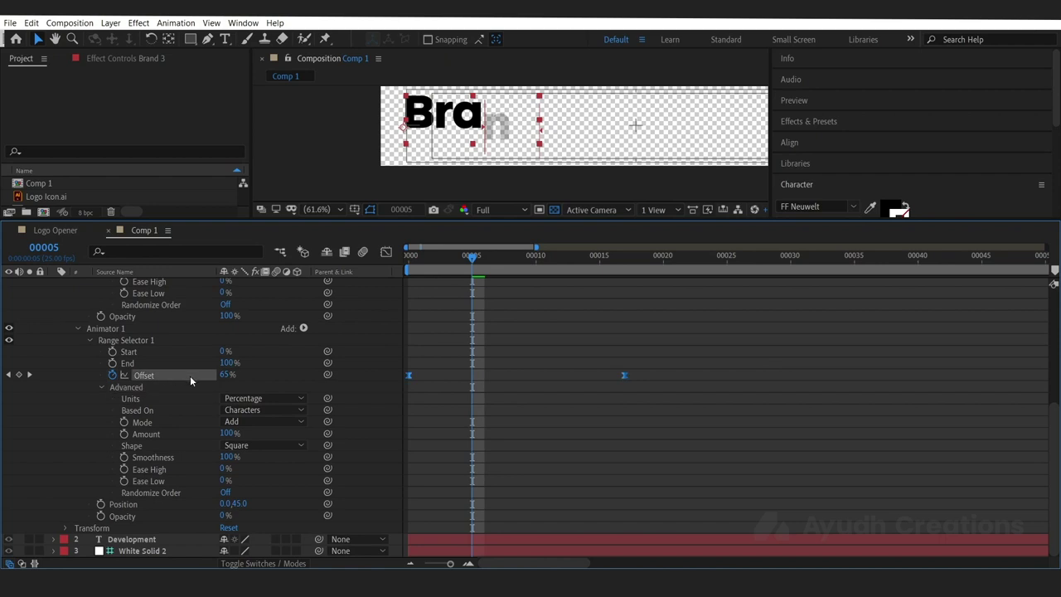
drag(486, 274, 307, 281)
drag(199, 384, 206, 530)
click(147, 335)
key(ctrl+v)
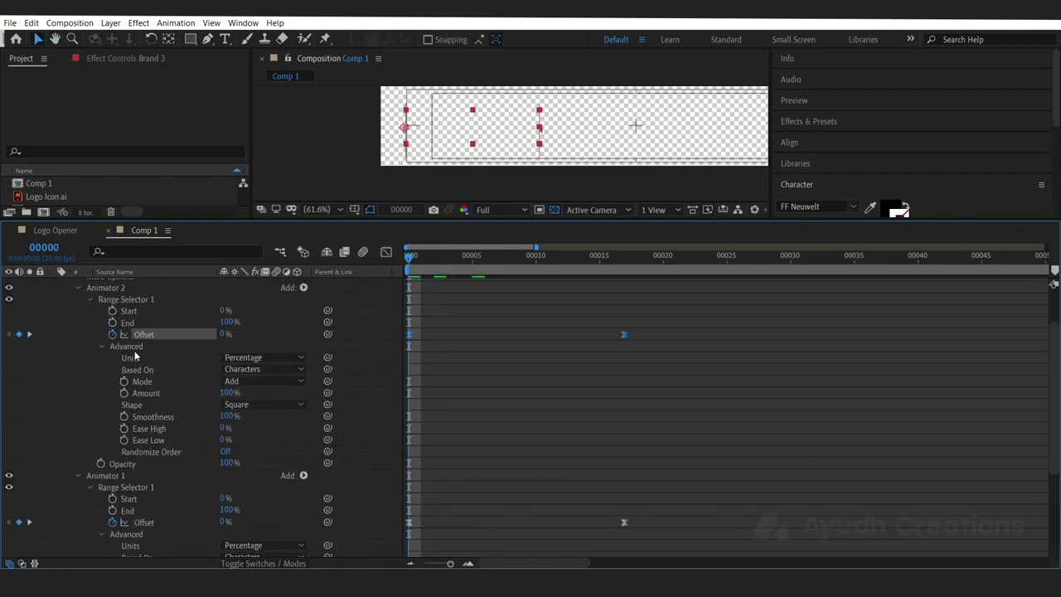
Step: Set the Opacity of Animator 2 to 0%
scroll(278, 423, down, 2)
click(150, 405)
click(146, 417)
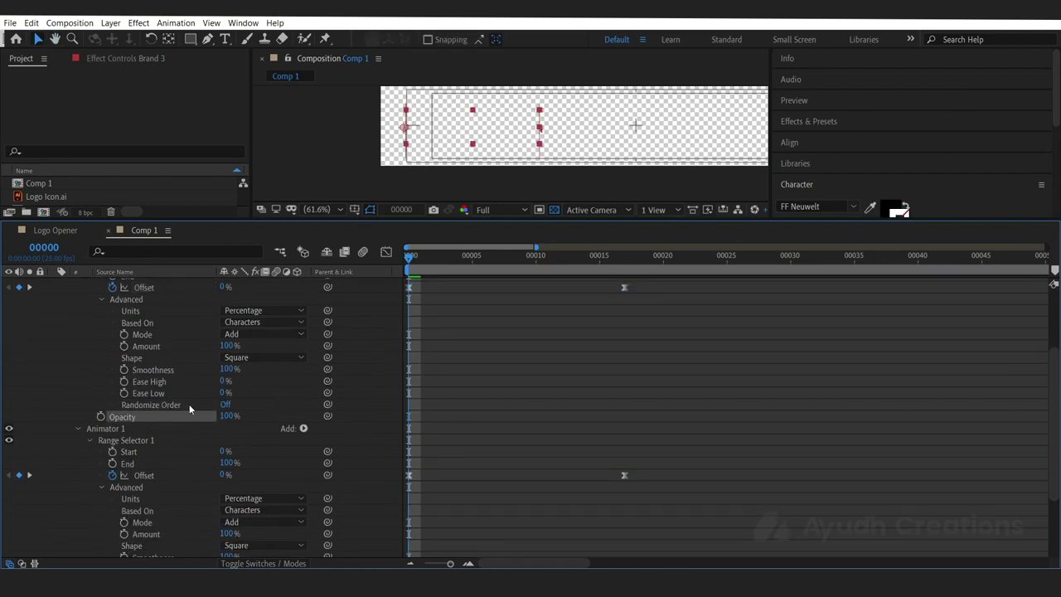
scroll(207, 431, up, 2)
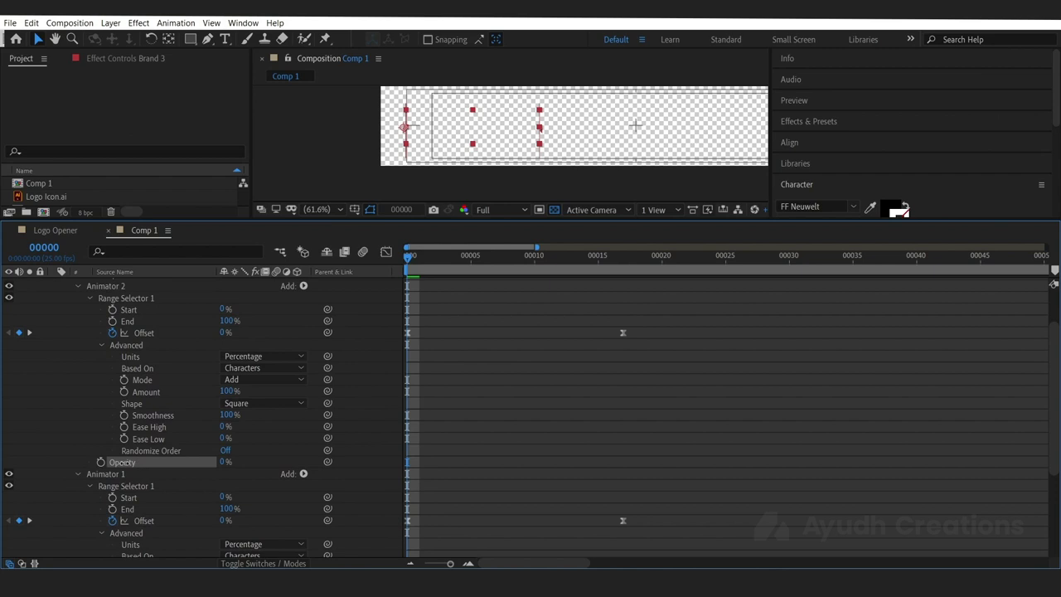
Step: Turn on Randomize Order for Animator 2 and set its Random Seed to 24
click(169, 455)
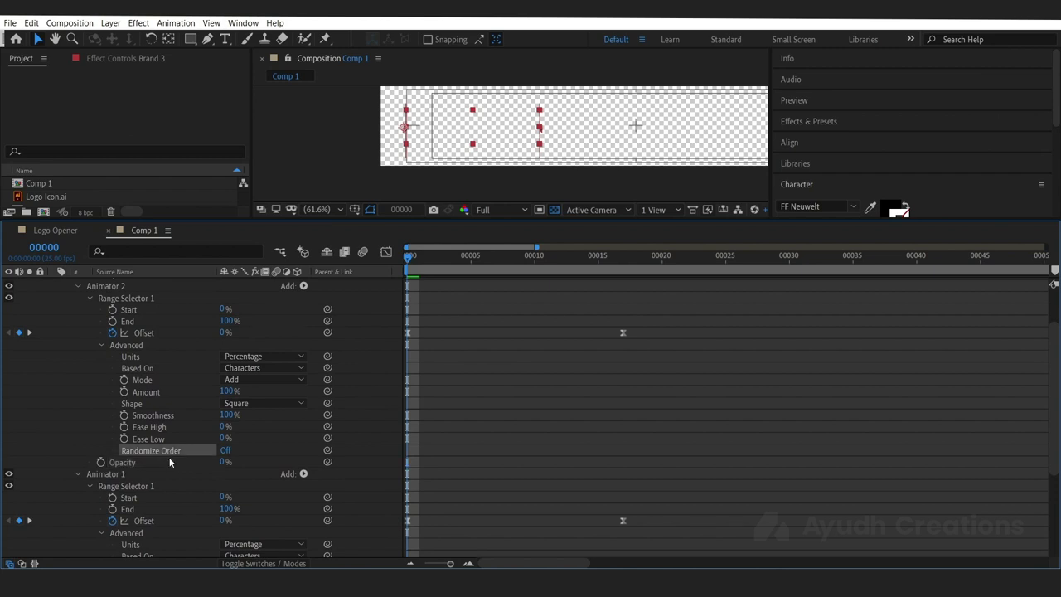
click(225, 451)
drag(223, 466, 249, 471)
Step: Review Animator 1's Randomize Order, Position and Opacity settings for comparison with Animator 2
scroll(285, 343, down, 5)
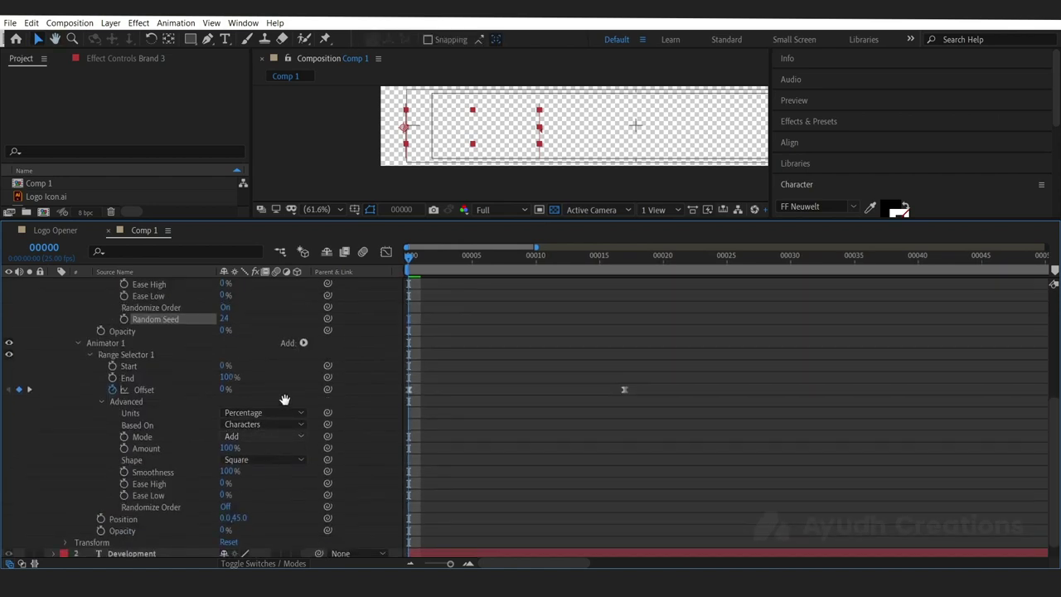
scroll(276, 346, up, 2)
scroll(169, 462, down, 2)
click(120, 330)
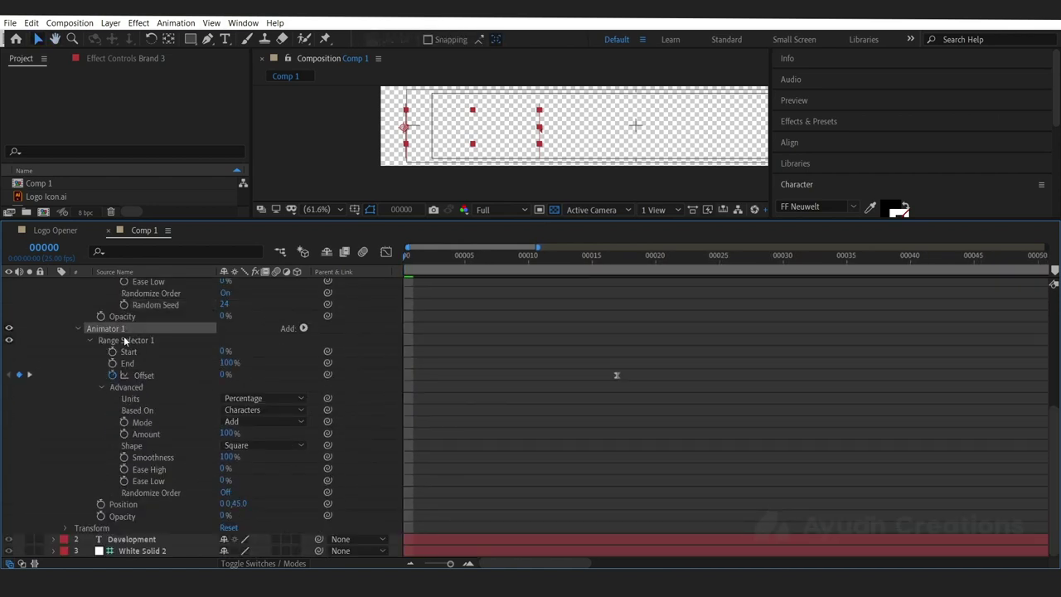
click(199, 504)
click(174, 494)
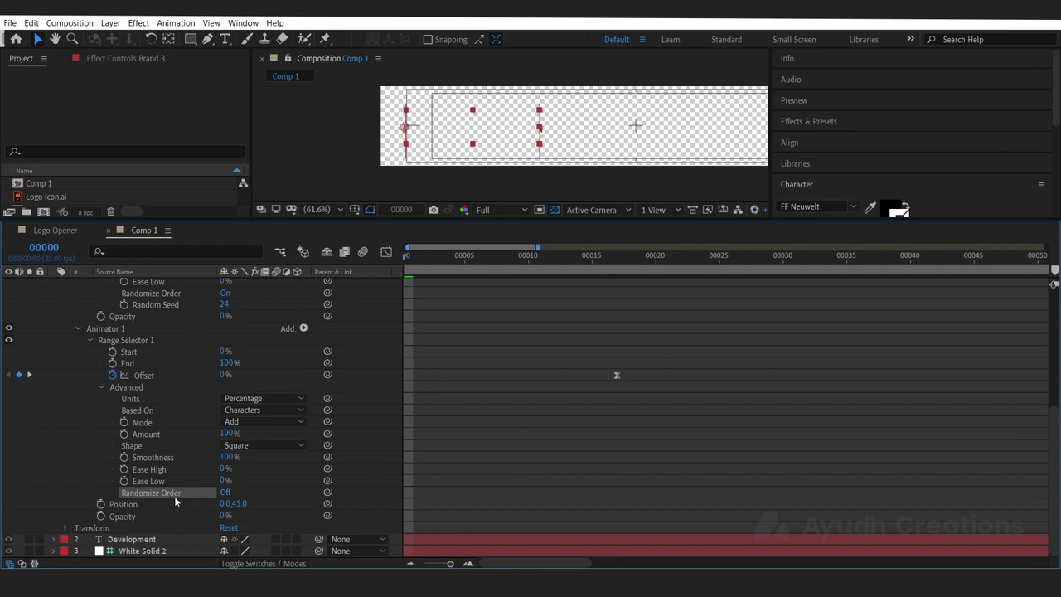
click(103, 328)
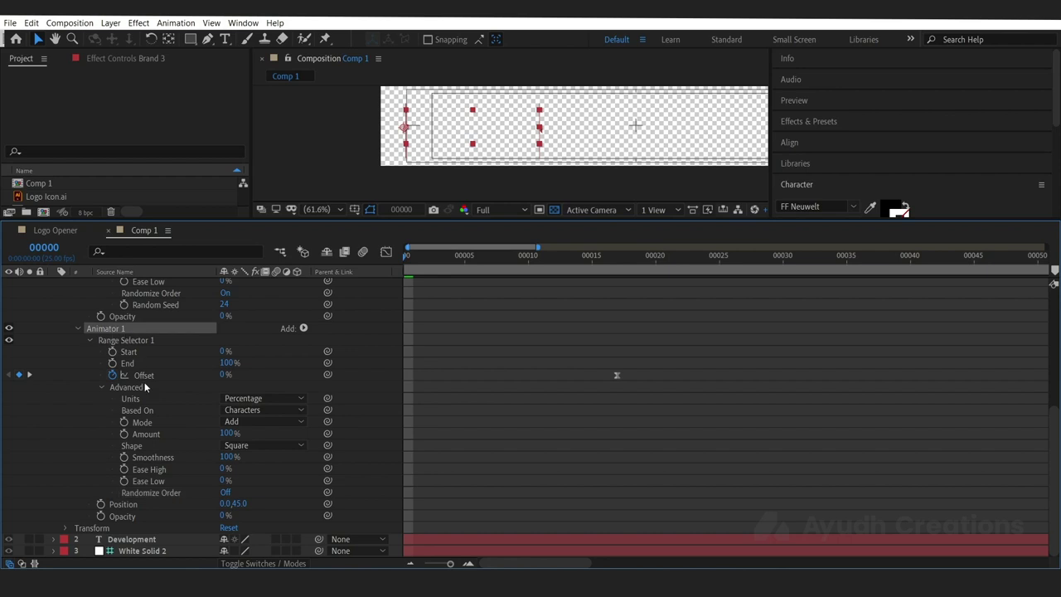
click(141, 517)
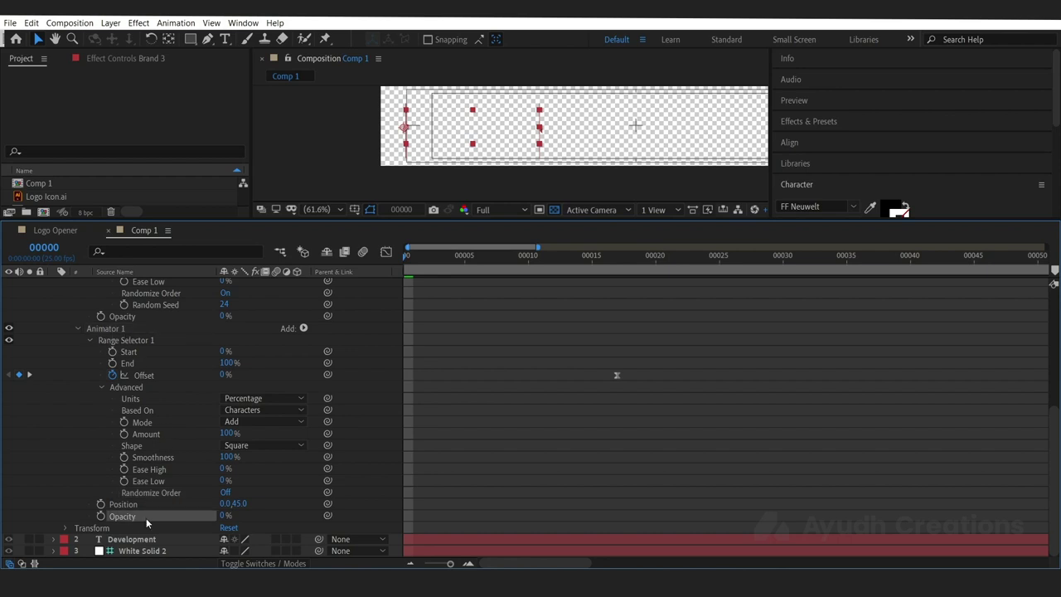
click(135, 506)
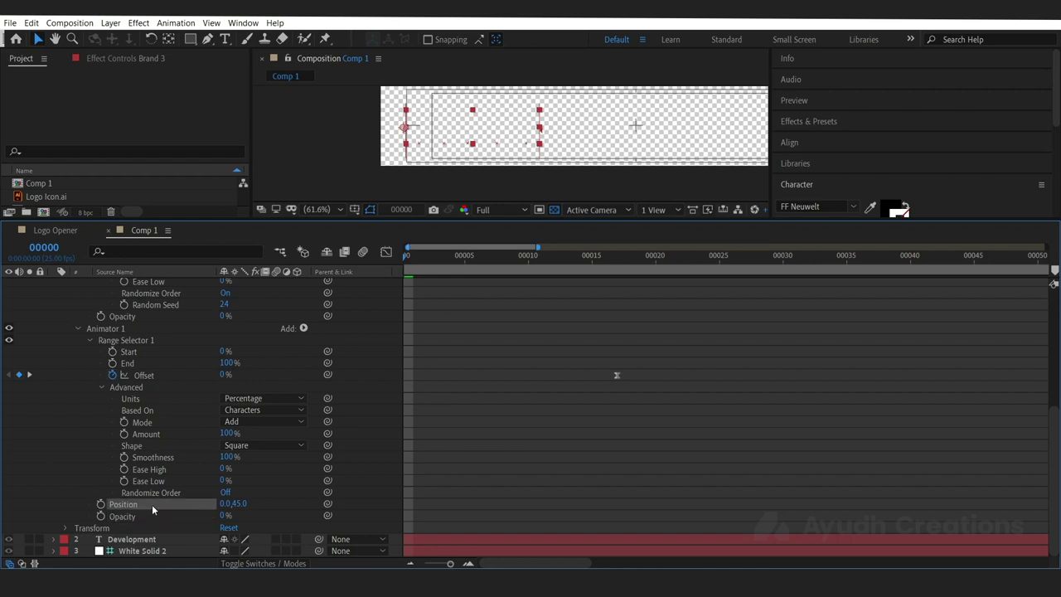
click(146, 517)
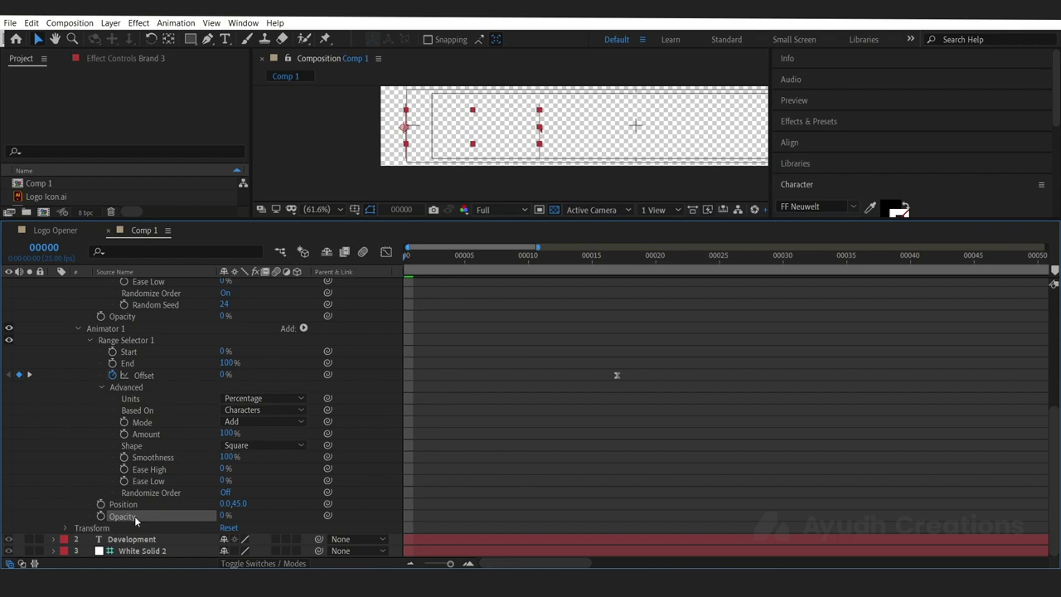
Step: Collapse Animator 1 and review the Opacity and Offset settings of Animator 2
drag(133, 323, 128, 414)
click(89, 418)
click(77, 419)
drag(158, 292, 161, 394)
click(141, 345)
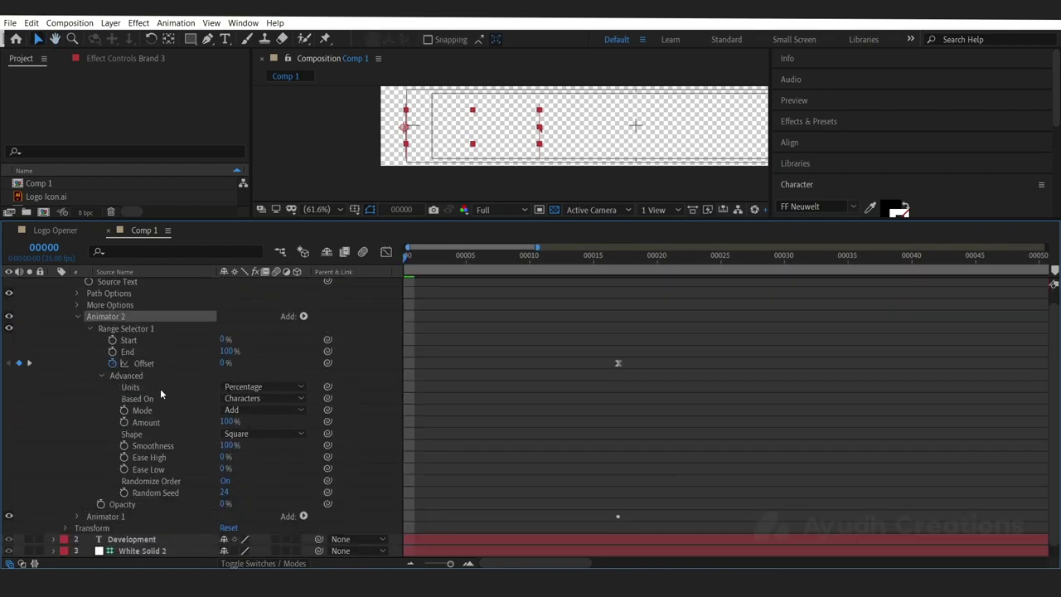
click(136, 504)
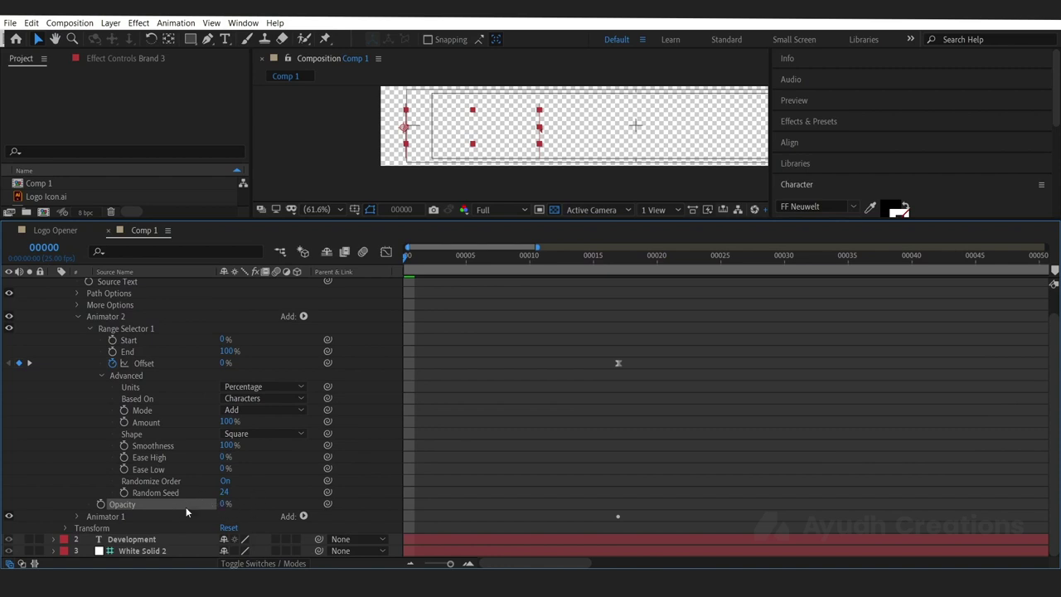
click(144, 363)
Step: Duplicate the Brand 3 text layer and select the original below the copy
scroll(879, 410, up, 1)
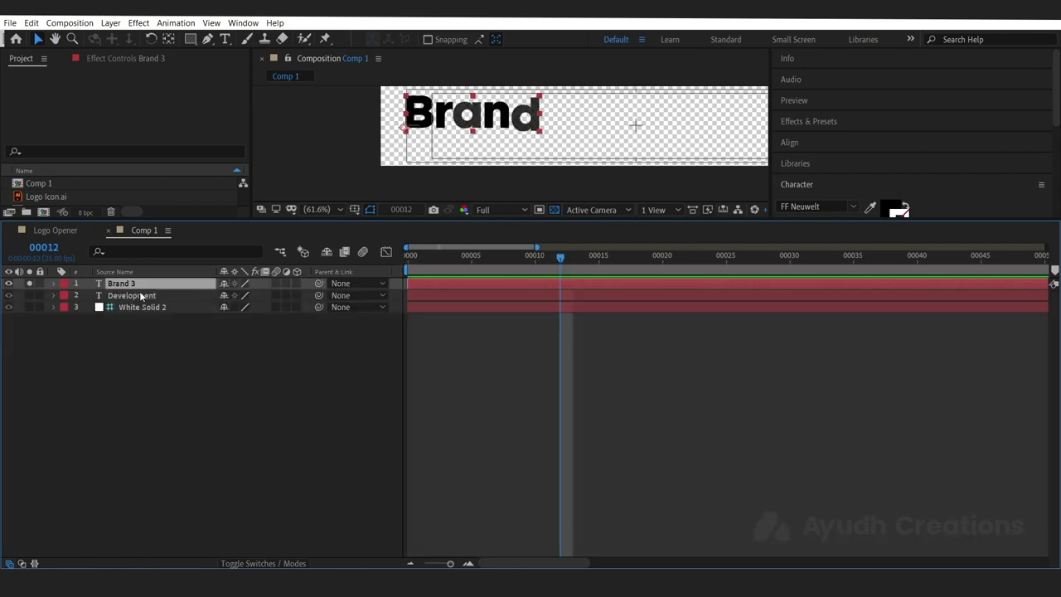
key(ctrl+d)
click(126, 296)
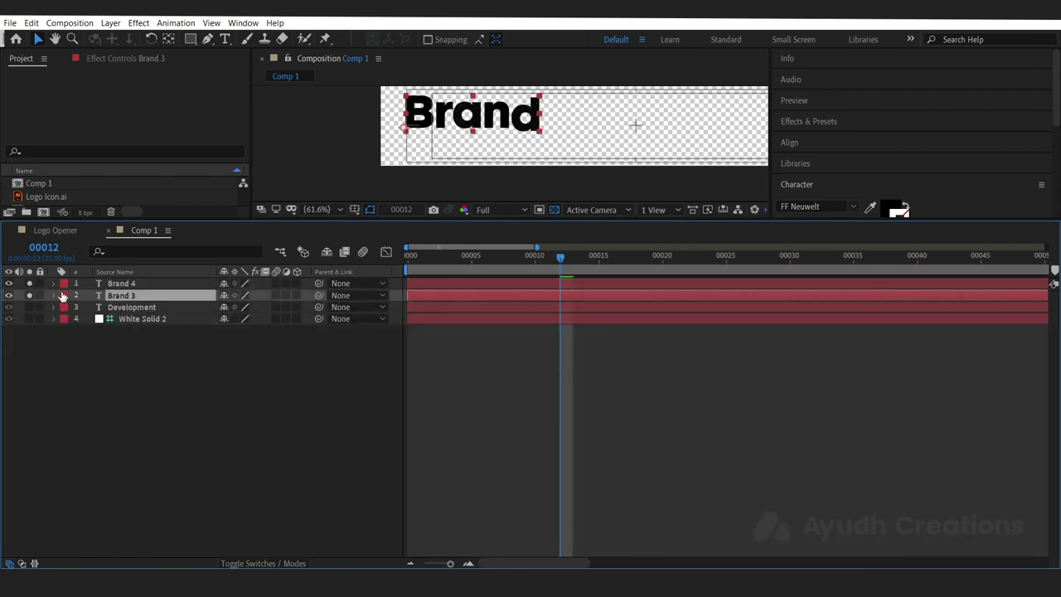
Step: Take Brand 4 out of solo, delete Animator 2 from the Brand 3 text layer and reveal Animator 1's settings
click(29, 284)
click(53, 295)
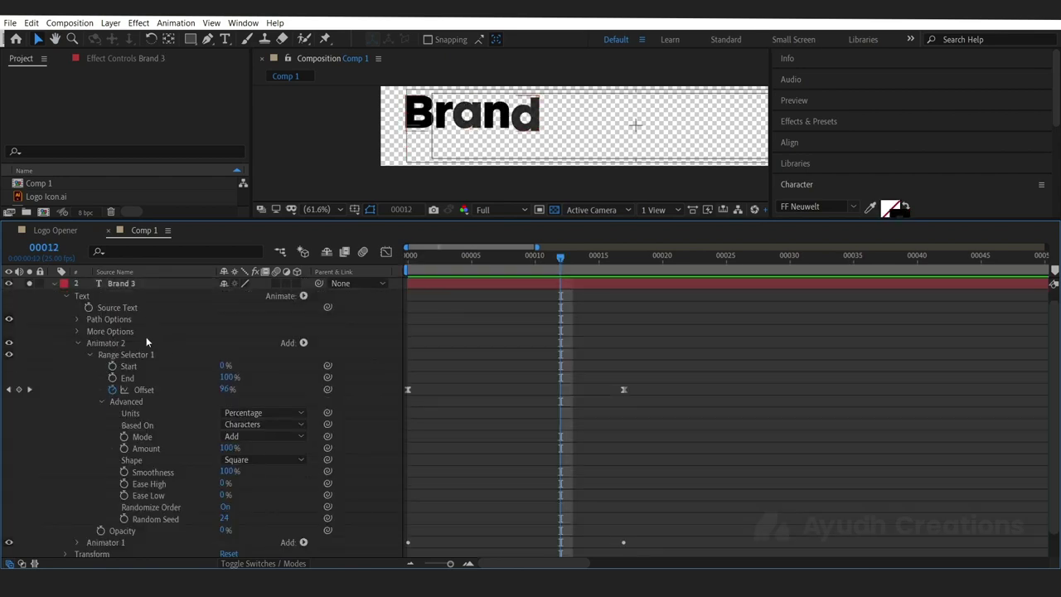
click(146, 340)
drag(117, 468, 135, 407)
click(141, 378)
click(90, 380)
click(101, 376)
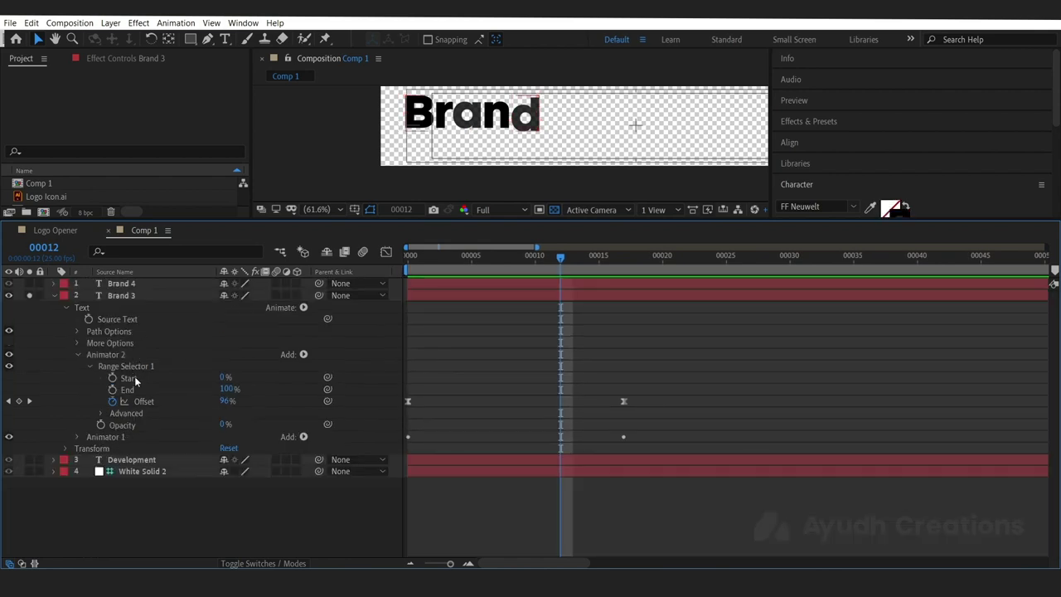
click(150, 357)
key(Delete)
click(116, 354)
click(78, 355)
scroll(145, 362, down, 1)
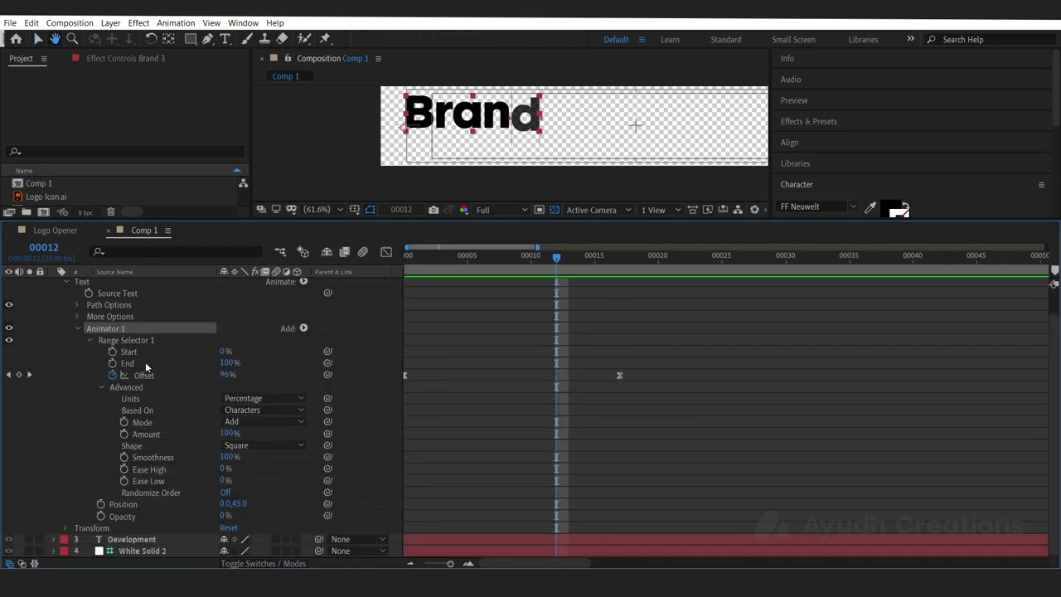
Step: Review the Position and Opacity properties of Brand 3's Animator 1
click(172, 493)
click(163, 504)
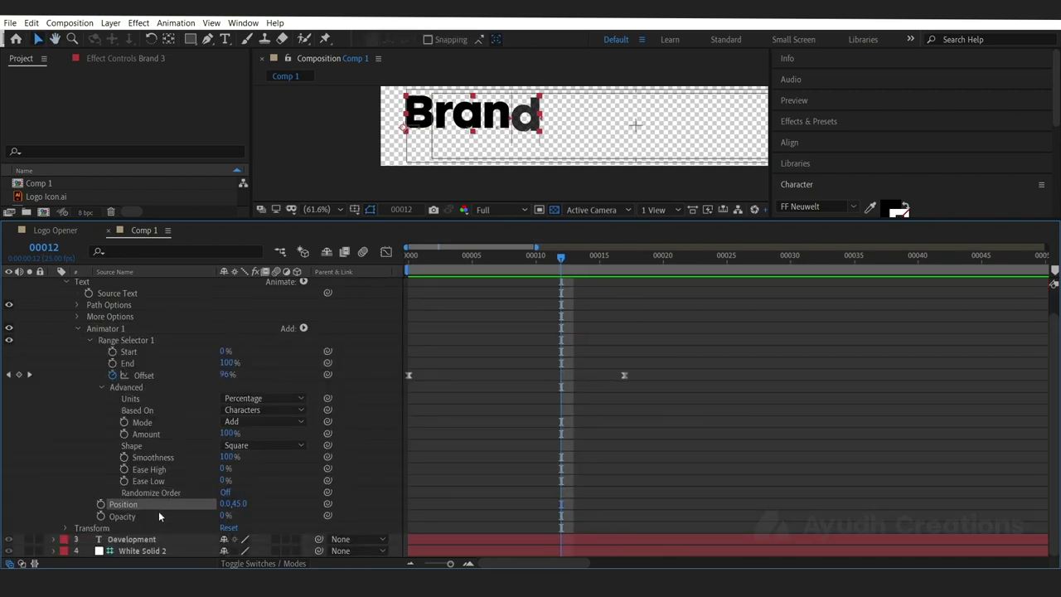
click(174, 518)
right_click(184, 518)
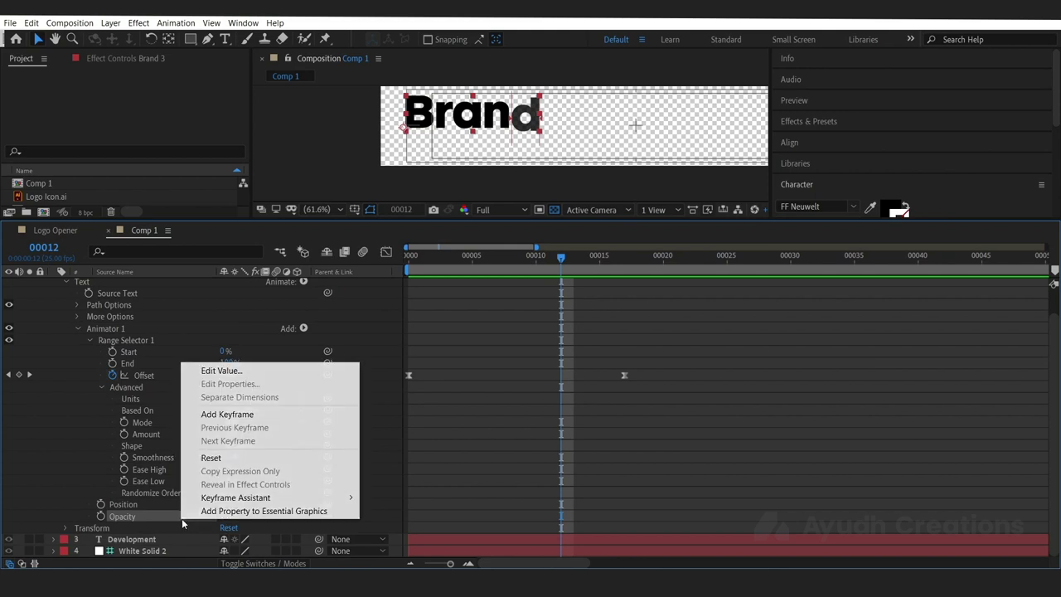
click(166, 517)
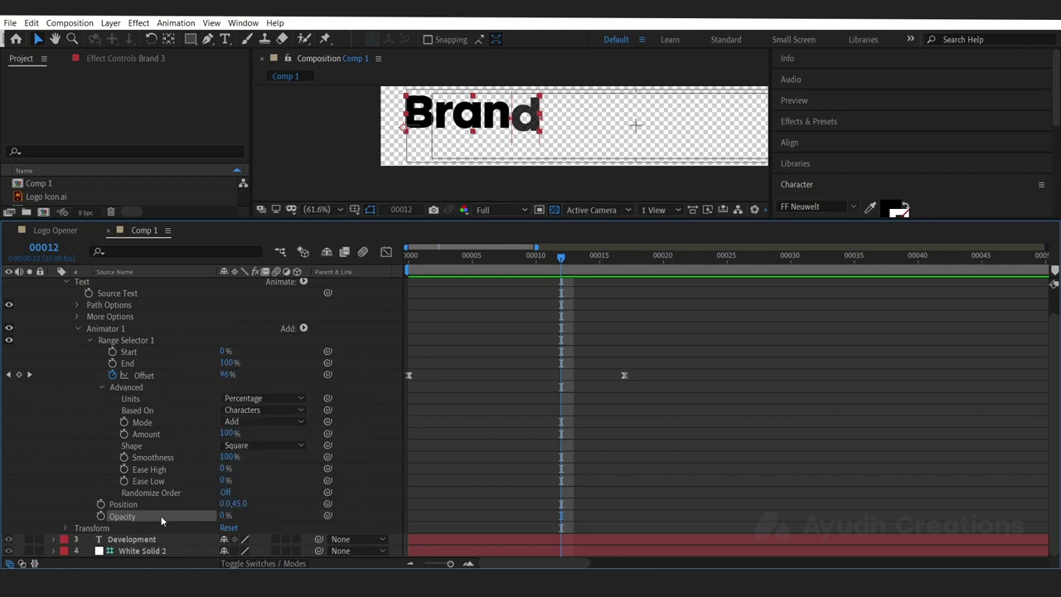
scroll(168, 456, up, 2)
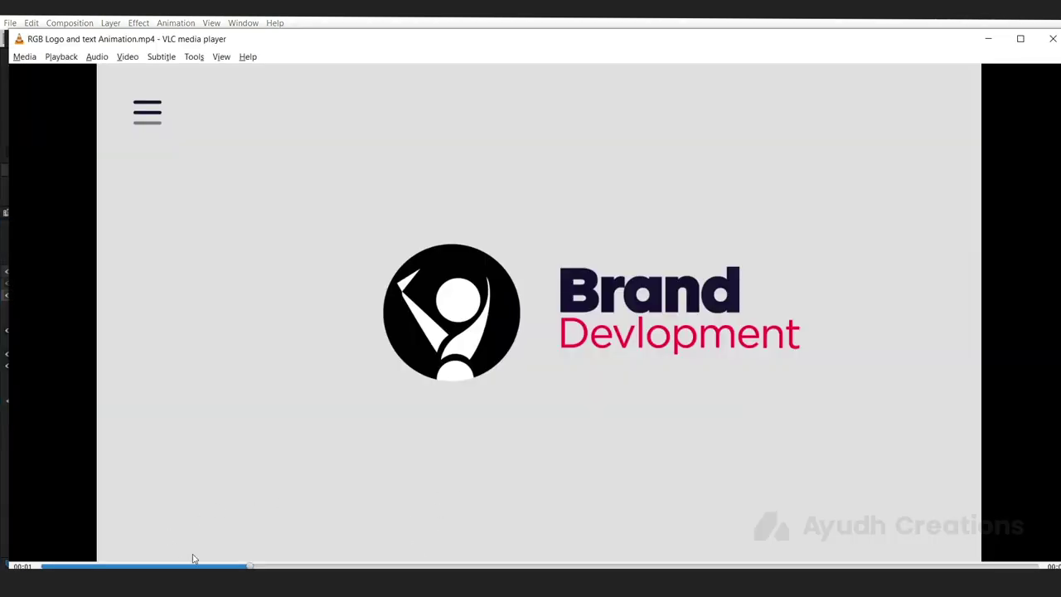
Step: Replay the Brand text reveal in the reference video RGB Logo and text Animation.mp4 in VLC media player
mouse_move(249, 565)
mouse_down()
mouse_move(188, 566)
mouse_move(200, 566)
mouse_up()
key(space)
key(space)
click(193, 565)
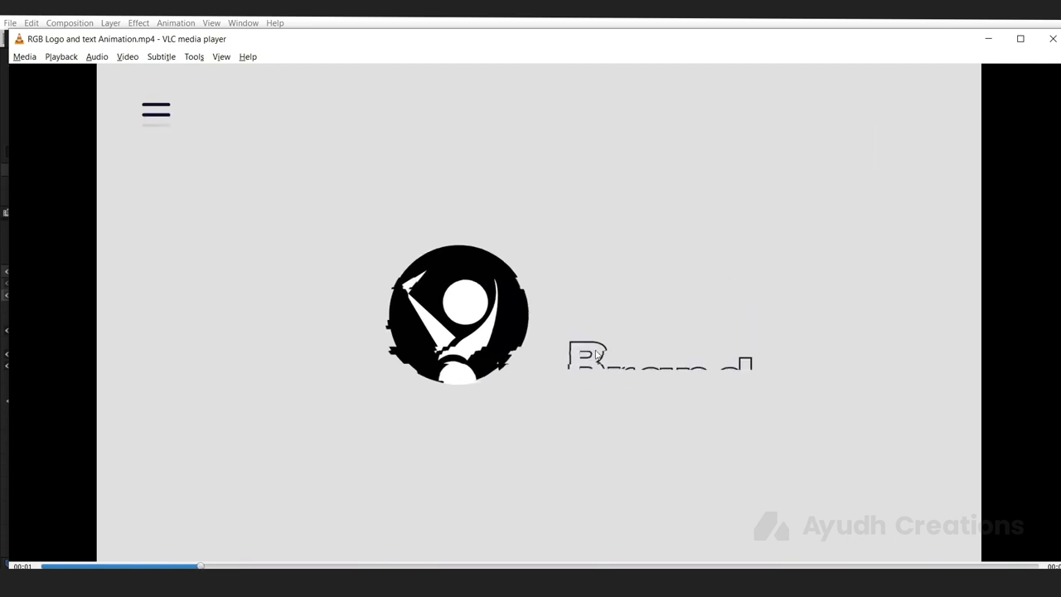
Step: Return to After Effects and delete the Opacity property from Brand 3's Animator 1
key(alt+Tab)
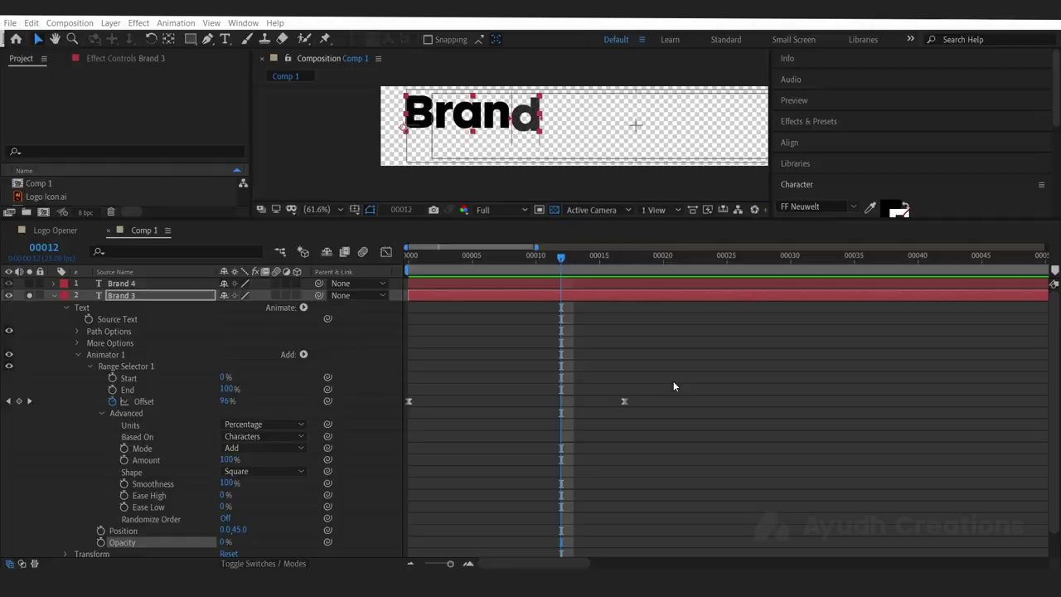
scroll(131, 522, down, 1)
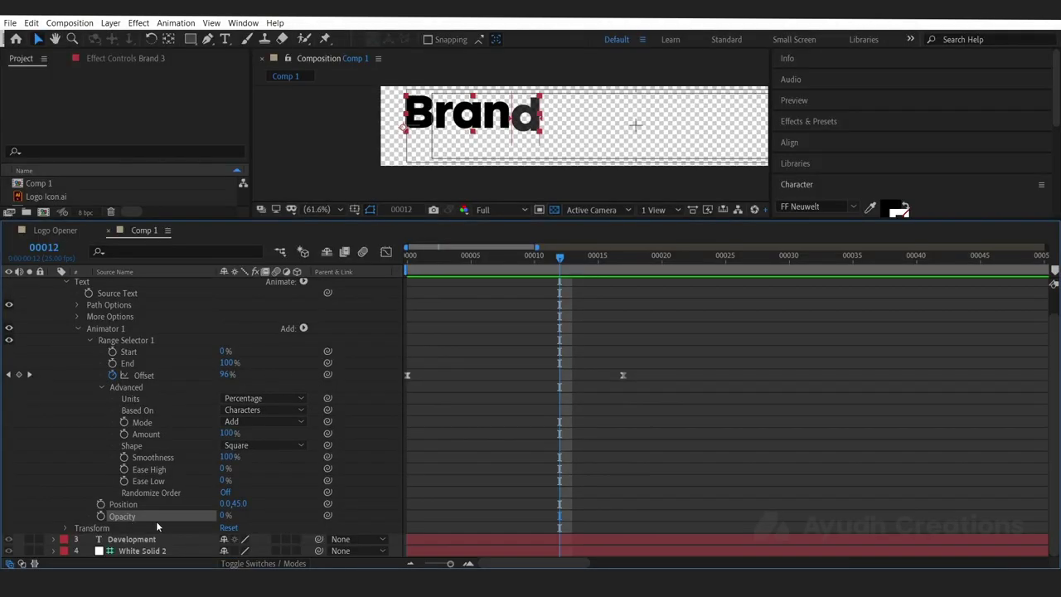
key(Delete)
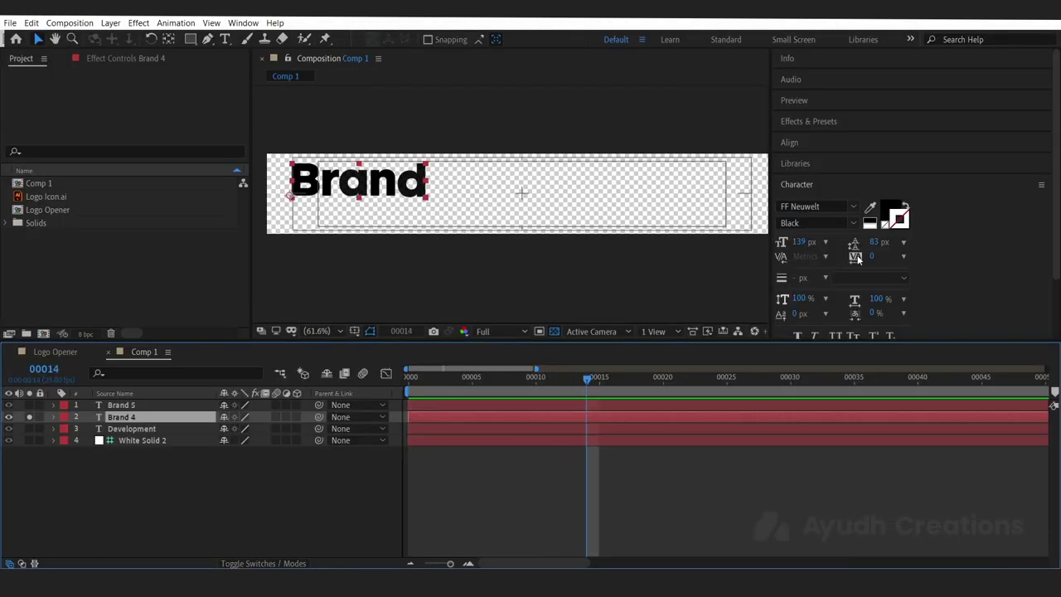
Step: Turn the Brand 4 text into an outline with no fill and a 3 px black stroke
click(887, 213)
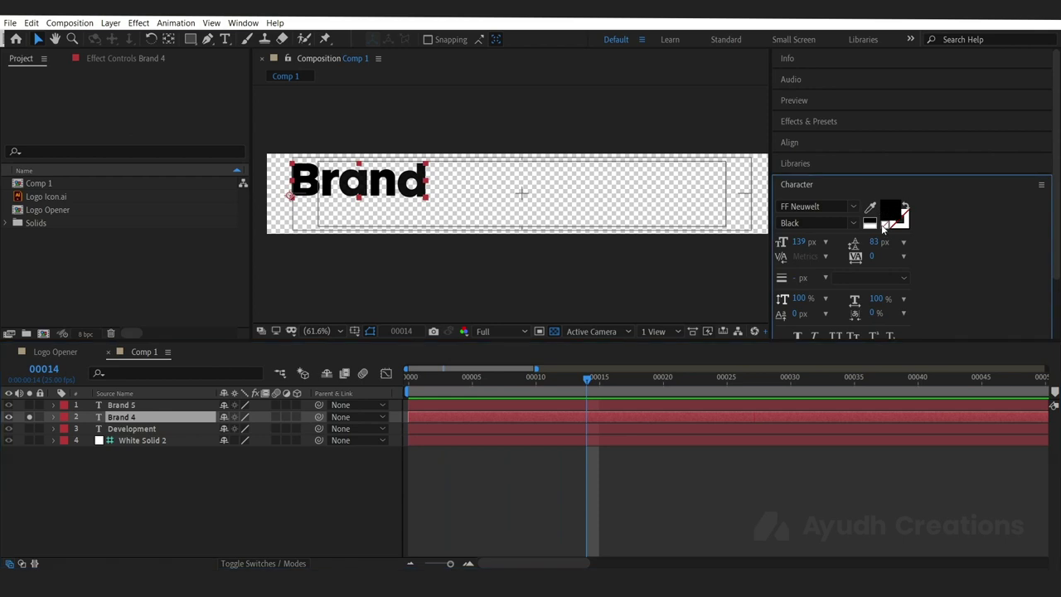
click(885, 225)
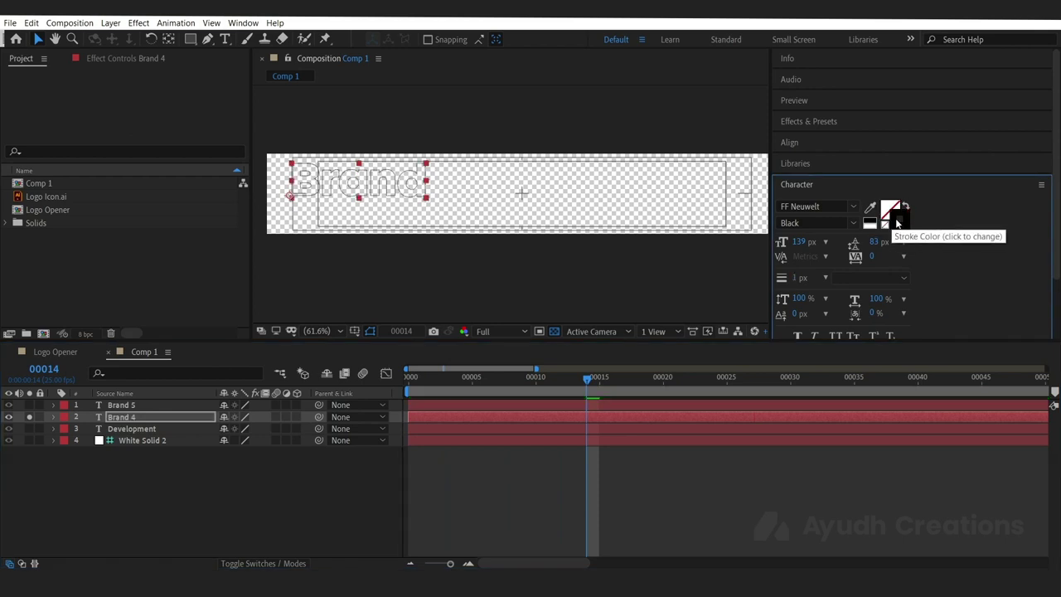
click(800, 277)
text(3)
key(Return)
click(857, 274)
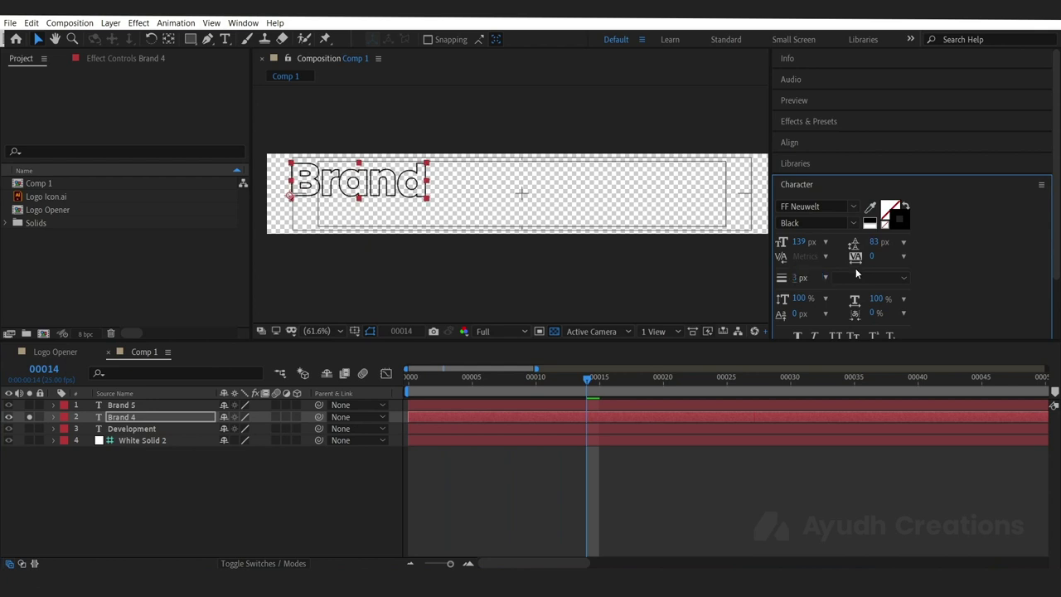
Step: At frame 4, expand the Brand 4 layer's text properties and delete Animator 2
click(53, 417)
drag(587, 378, 459, 397)
drag(295, 341, 298, 276)
click(67, 362)
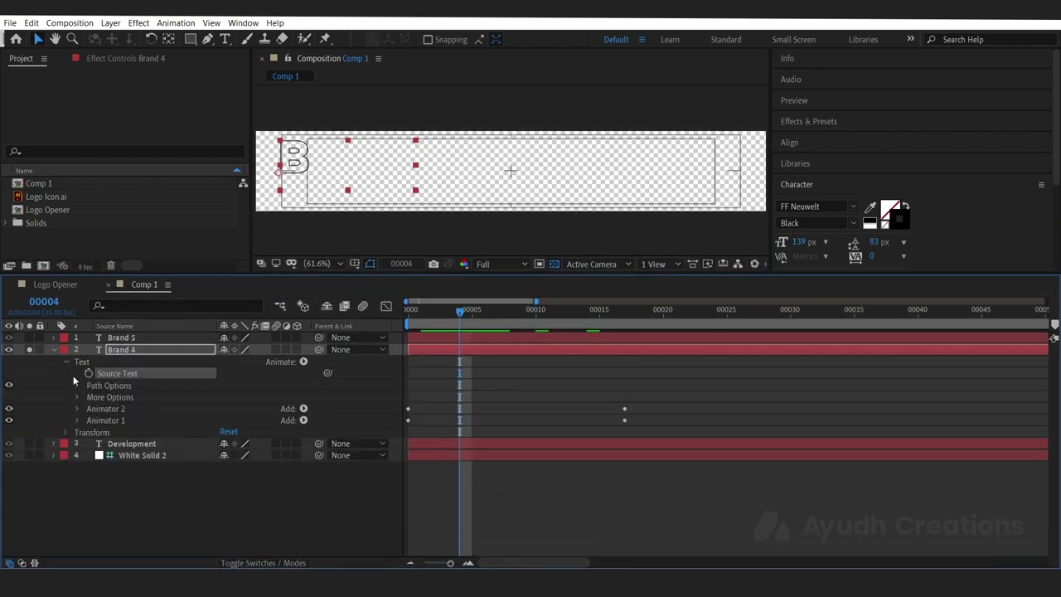
click(93, 413)
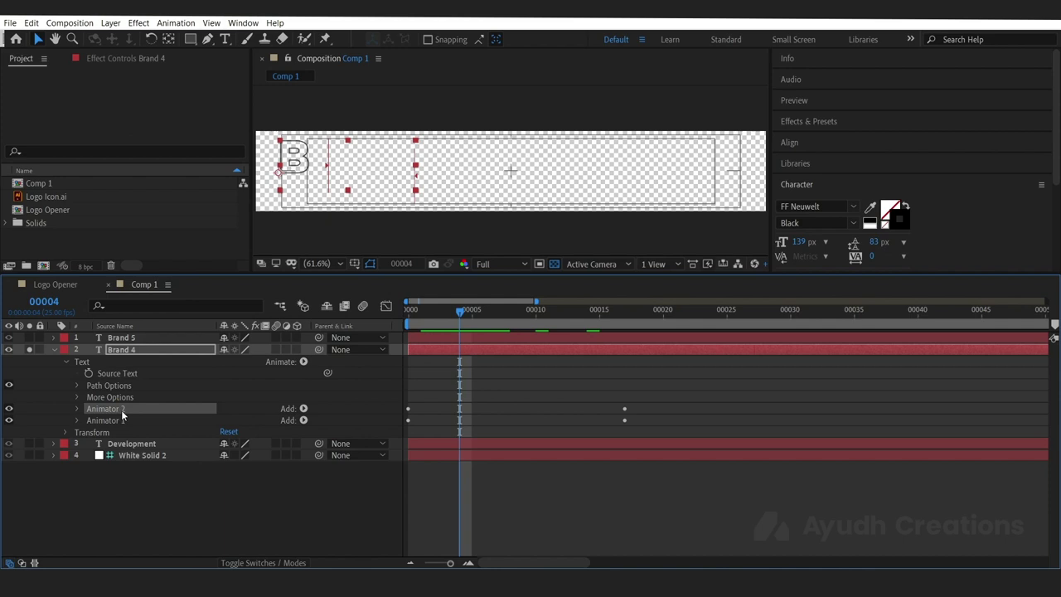
key(Delete)
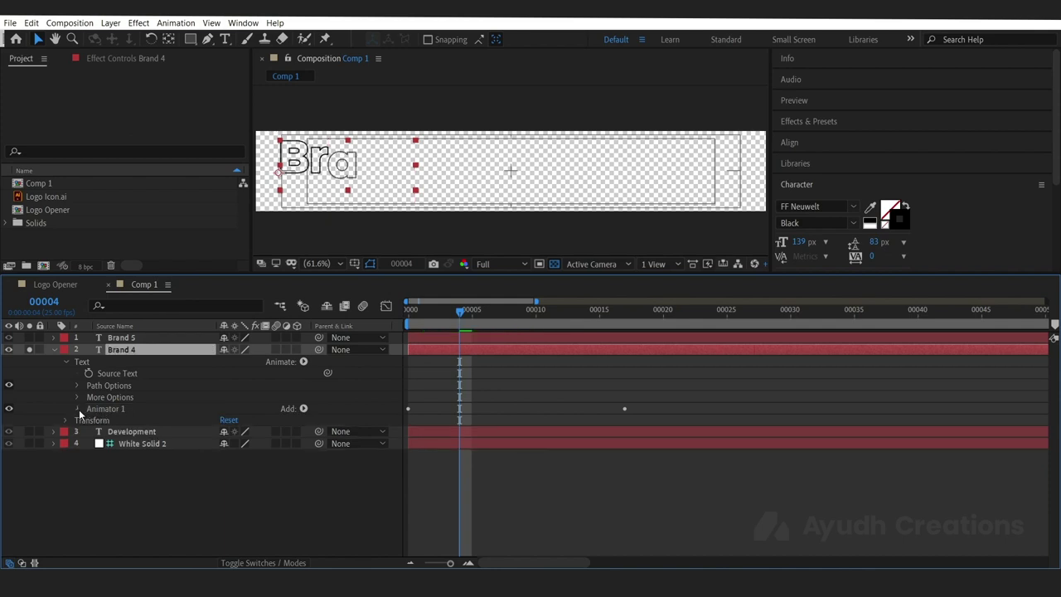
Step: Delete the Opacity property from Brand 4's Animator 1 so that it animates only Position
click(77, 409)
click(130, 444)
click(143, 421)
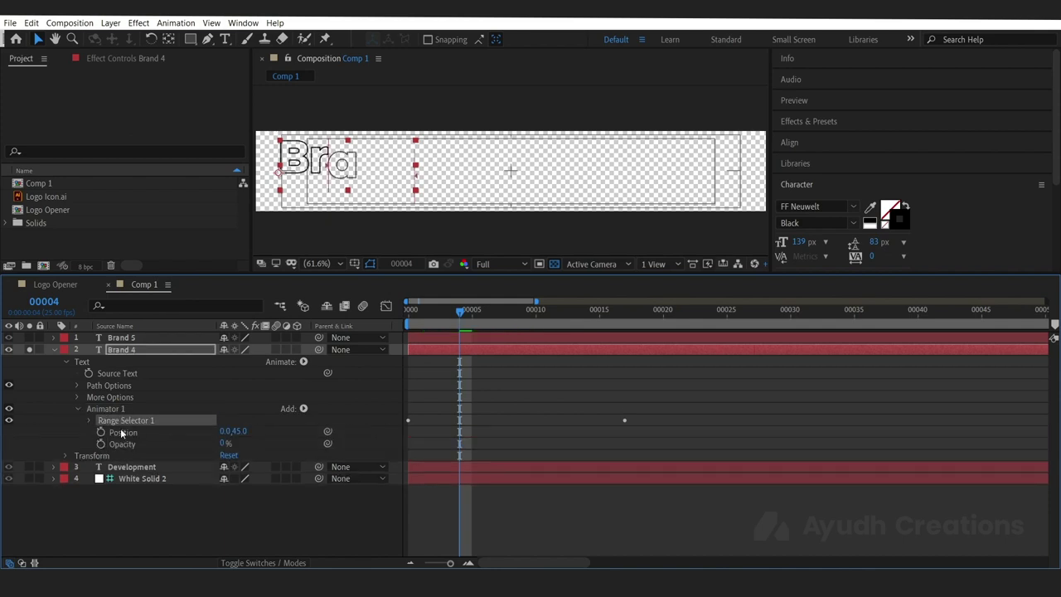
click(90, 420)
click(101, 470)
click(102, 467)
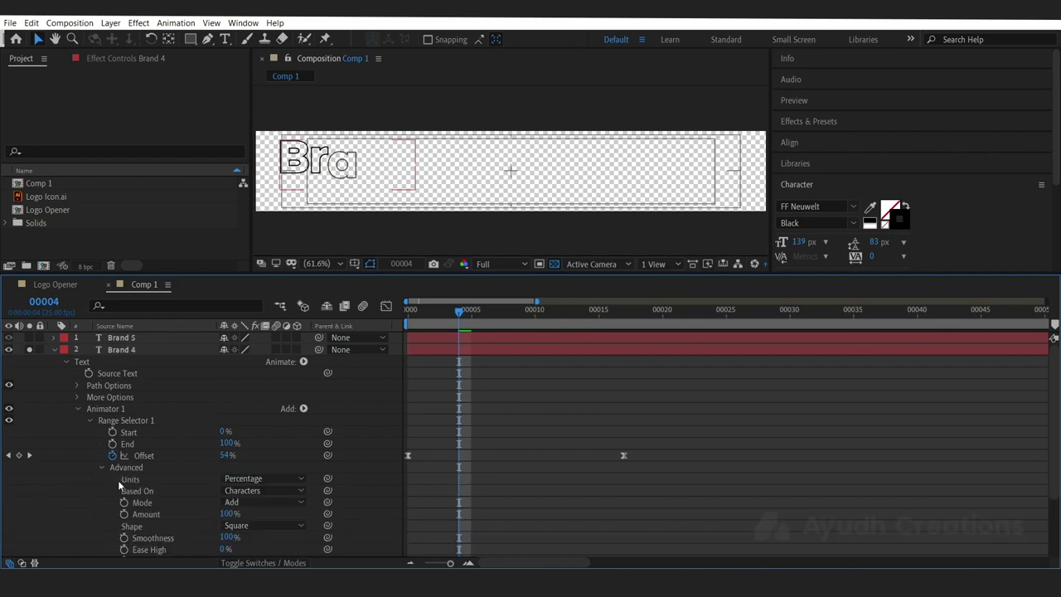
scroll(201, 398, down, 4)
click(199, 503)
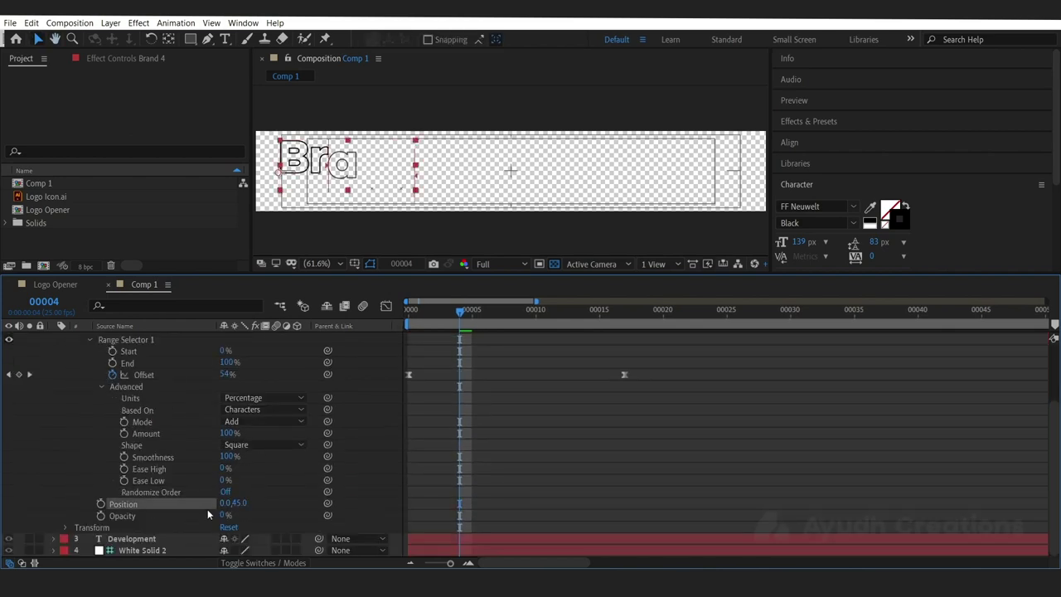
click(203, 516)
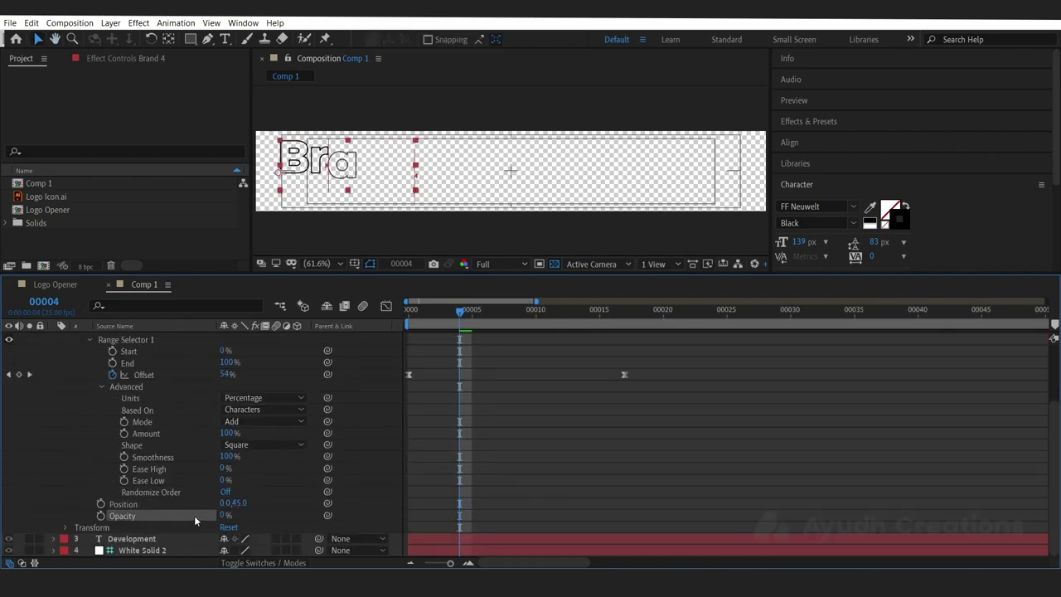
key(Delete)
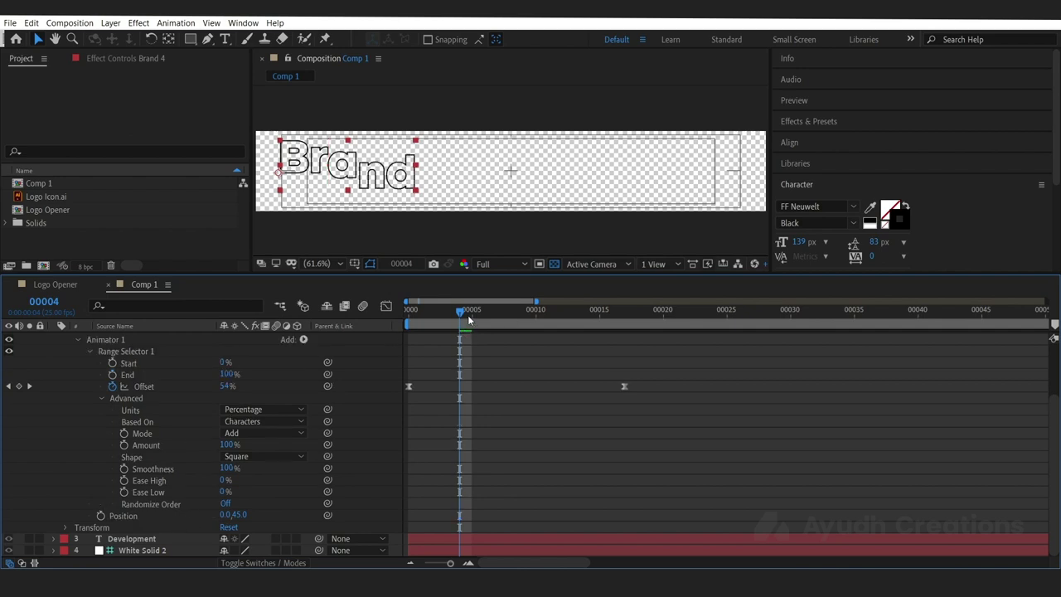
Step: Preview the outlined Brand text animation from the first frame
key(space)
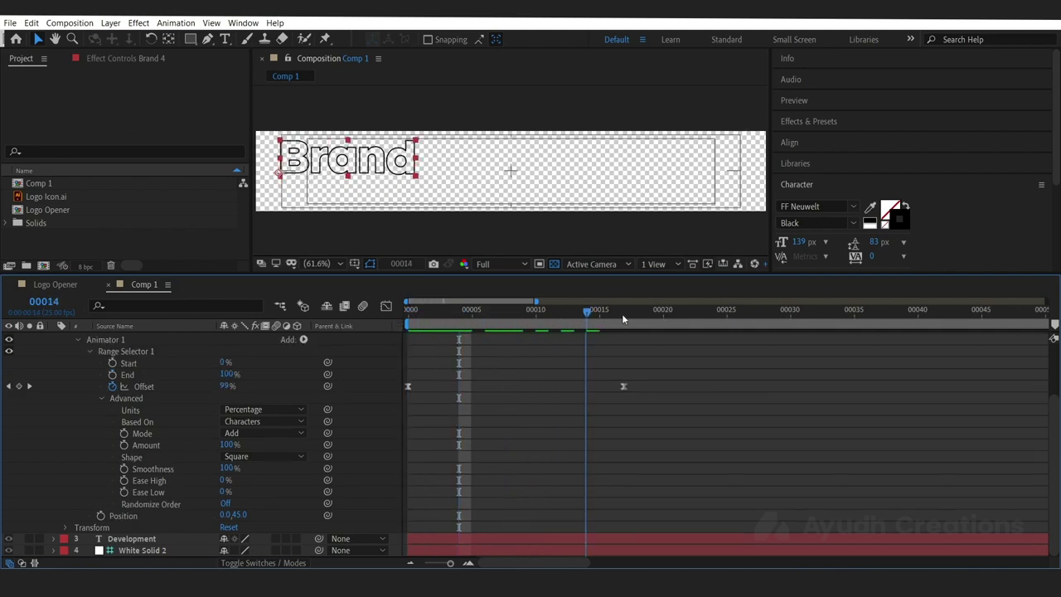
drag(622, 319, 329, 331)
key(space)
key(space)
key(space)
key(space)
key(space)
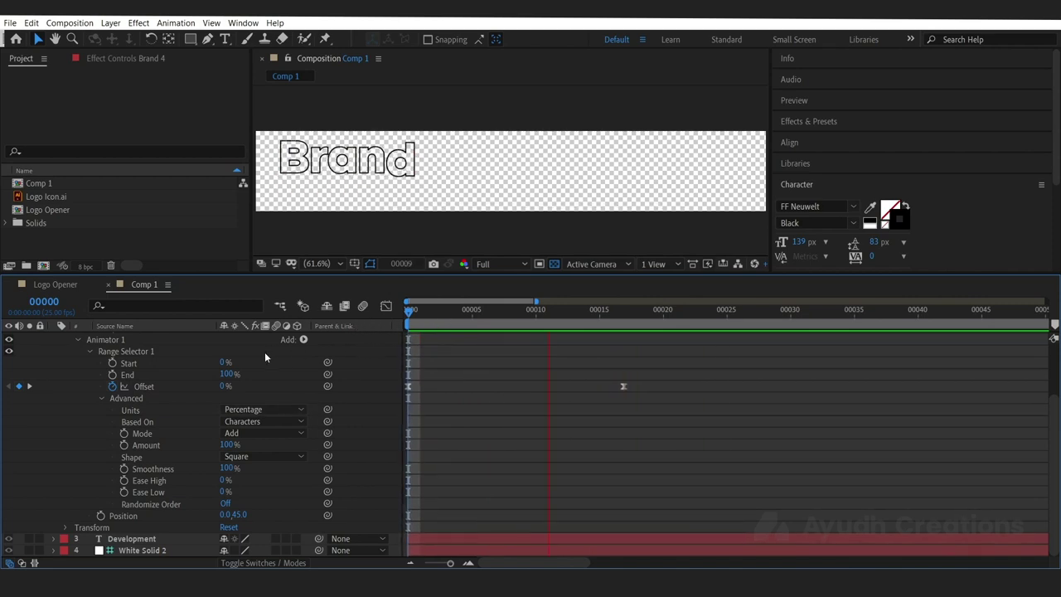
key(space)
Step: Collapse Brand 4's properties and solo the filled Brand 5 layer together with it
scroll(76, 426, up, 3)
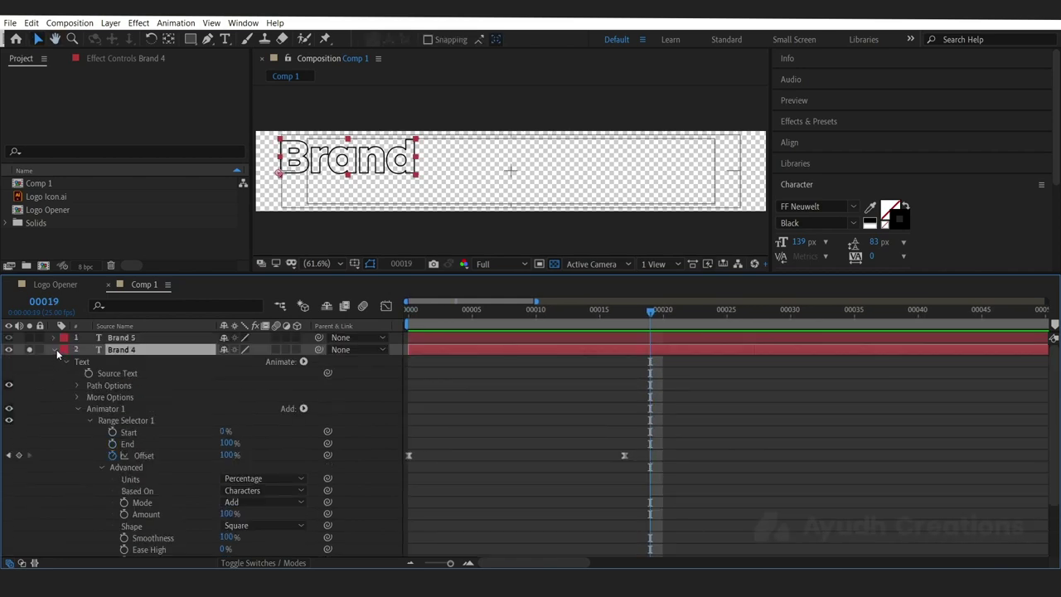
click(55, 350)
click(29, 338)
click(141, 339)
Step: Preview the filled and outlined Brand text layers together from frame 0
drag(584, 317, 395, 323)
key(space)
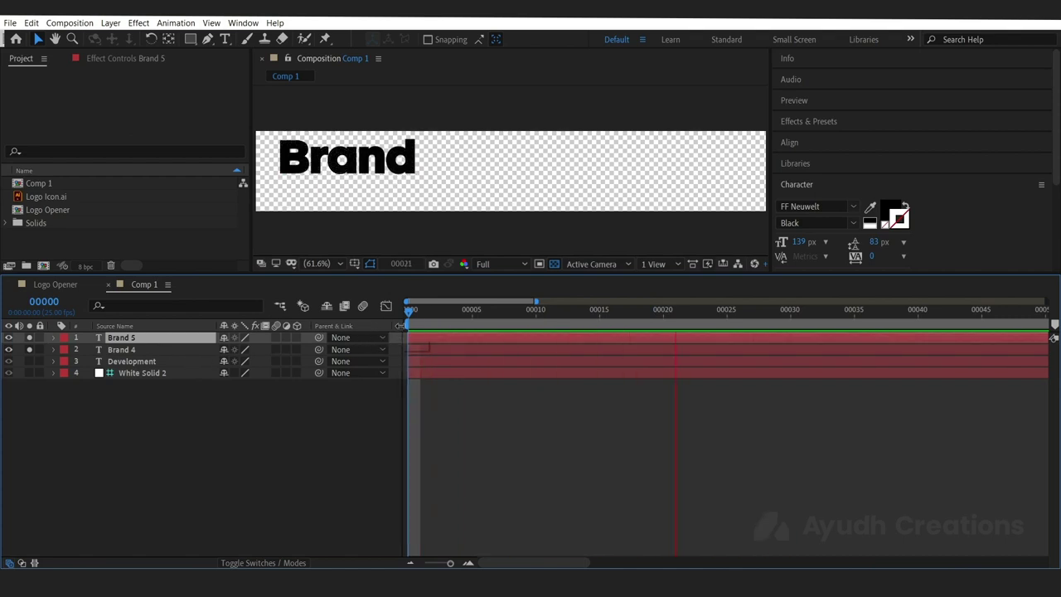
key(space)
drag(394, 318, 295, 318)
key(space)
key(space)
key(space)
key(space)
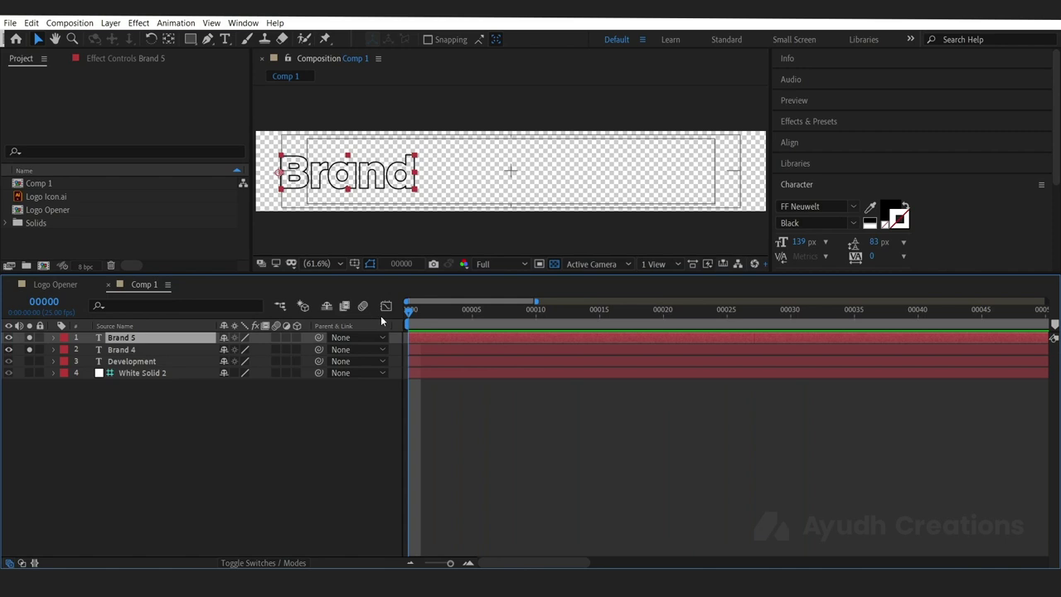
drag(440, 319, 411, 315)
Step: Switch to VLC media player and examine how the outlined Brand text enters and fills in the reference video
click(379, 546)
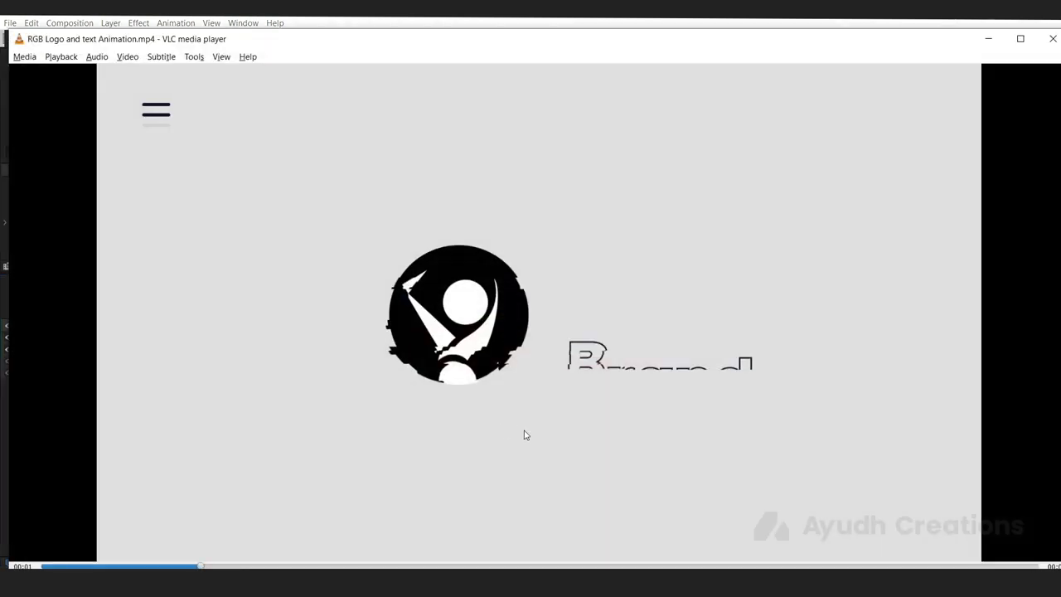
click(189, 566)
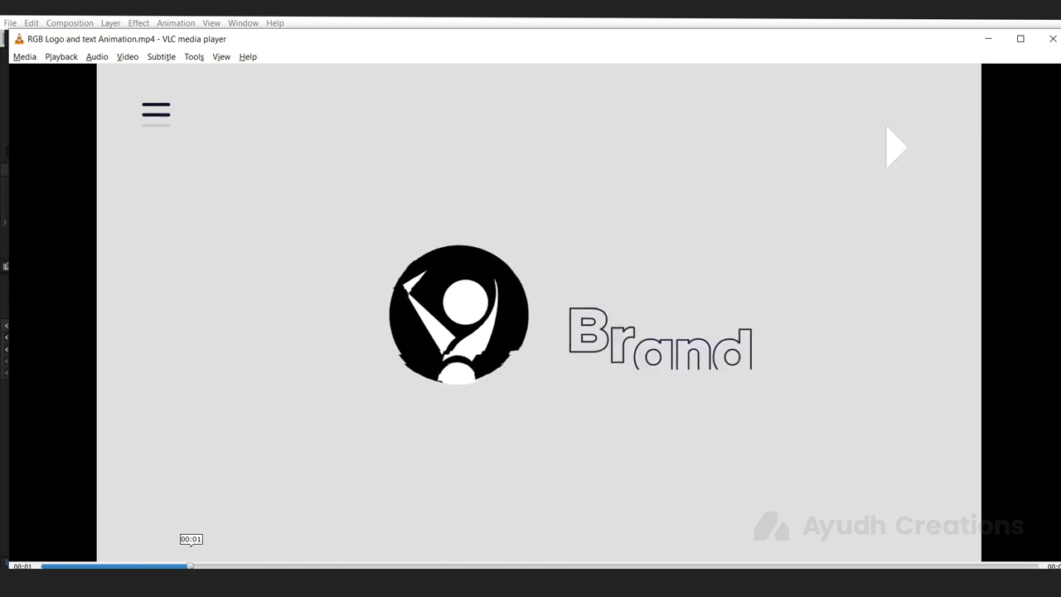
click(188, 566)
click(178, 566)
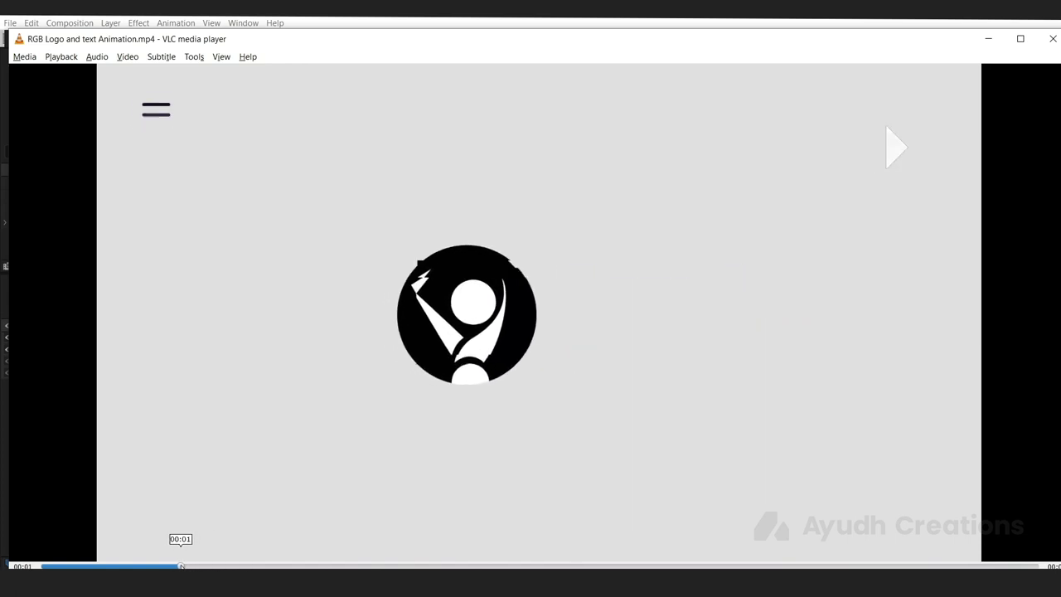
click(178, 566)
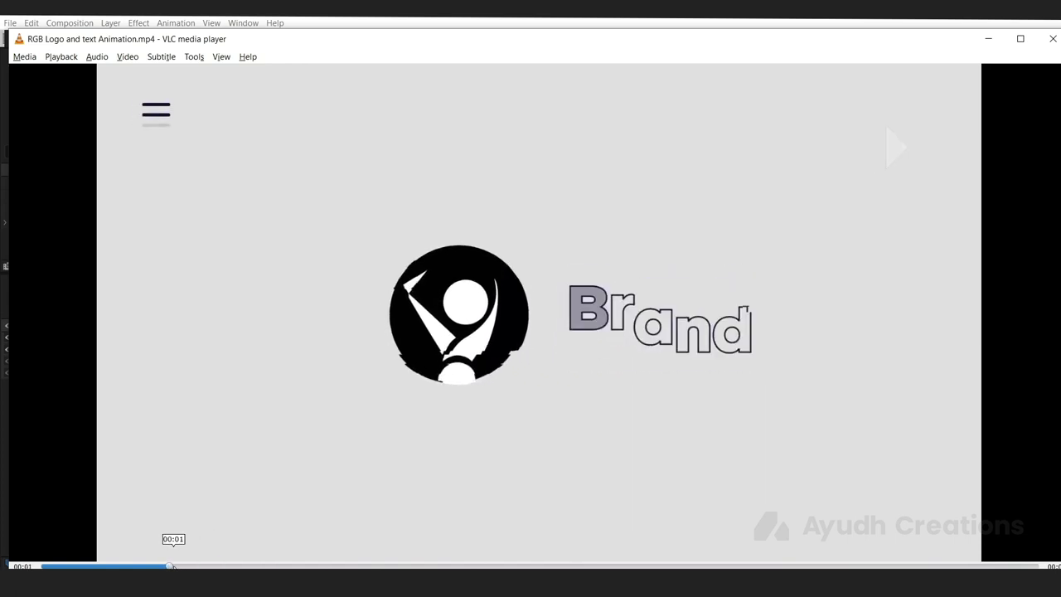
click(171, 566)
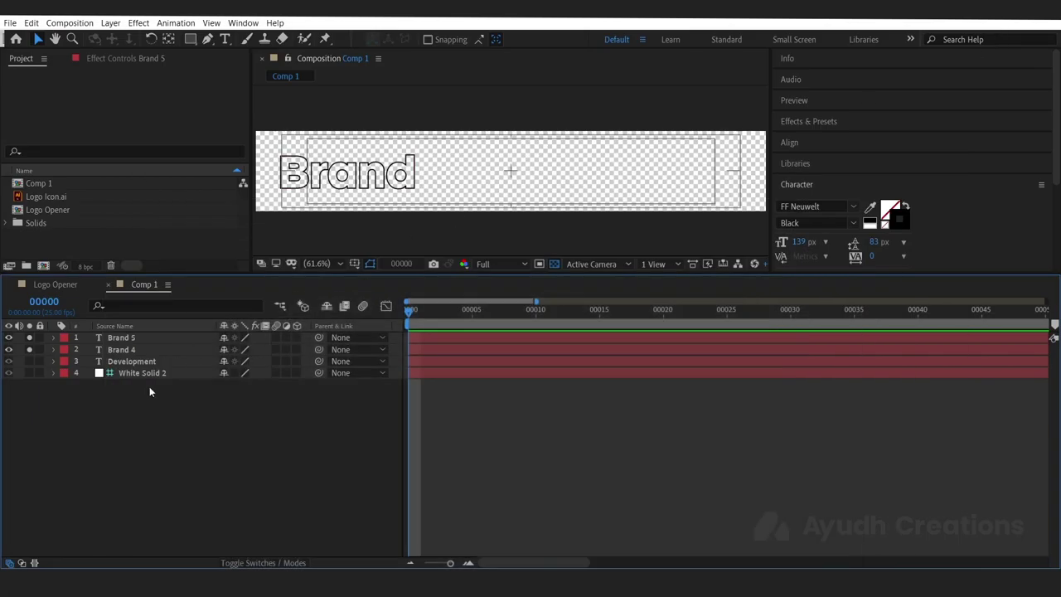
Step: Reveal only the Position property of the outlined Brand 4 layer
click(146, 339)
click(141, 351)
click(161, 420)
click(151, 350)
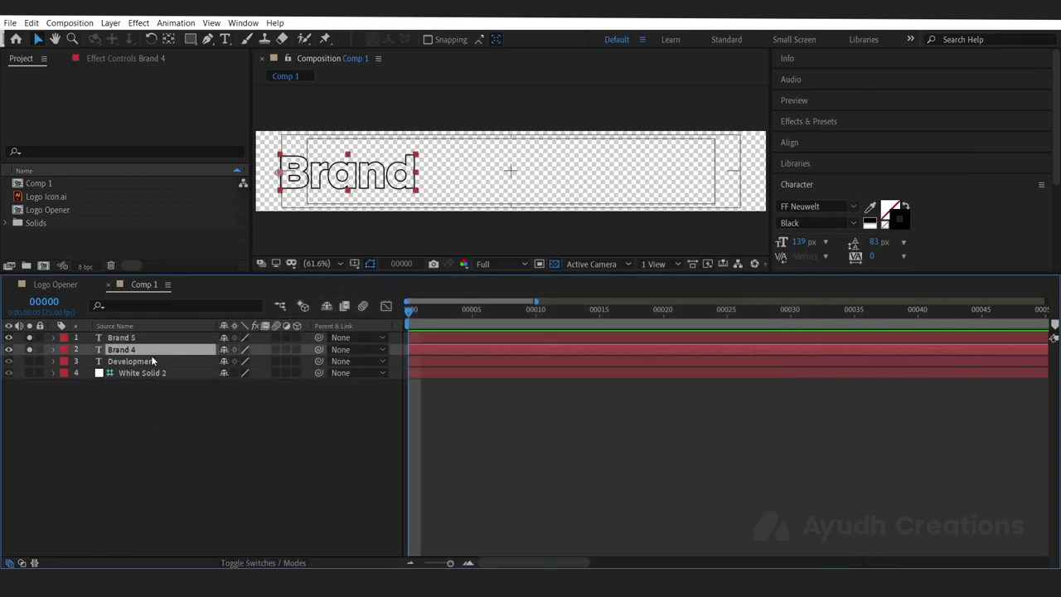
key(p)
click(146, 428)
Step: Parent the Brand 5 layer to Brand 4
click(153, 339)
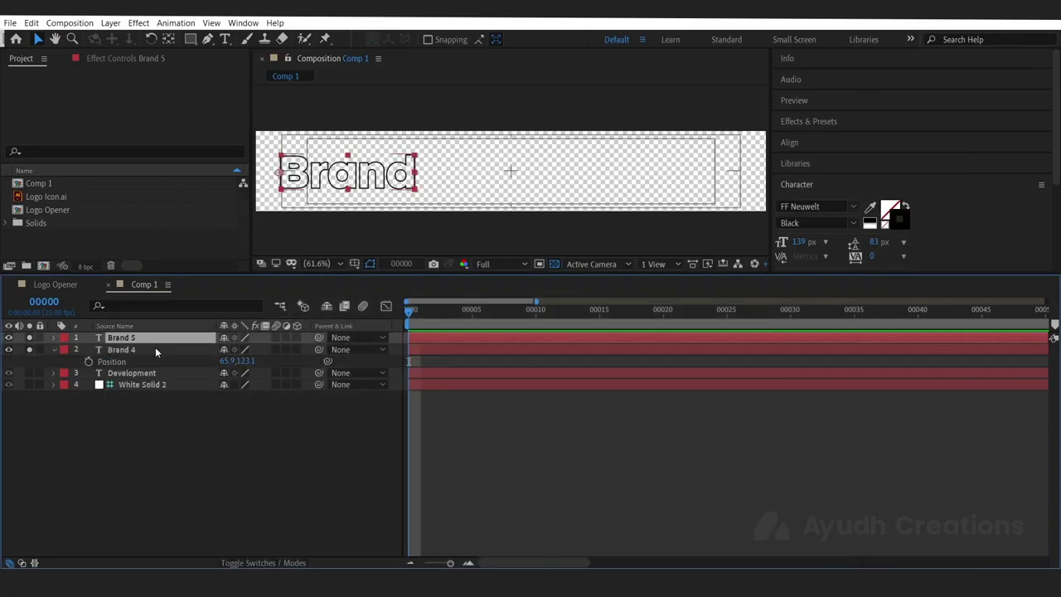
click(157, 353)
click(169, 339)
drag(318, 337, 146, 351)
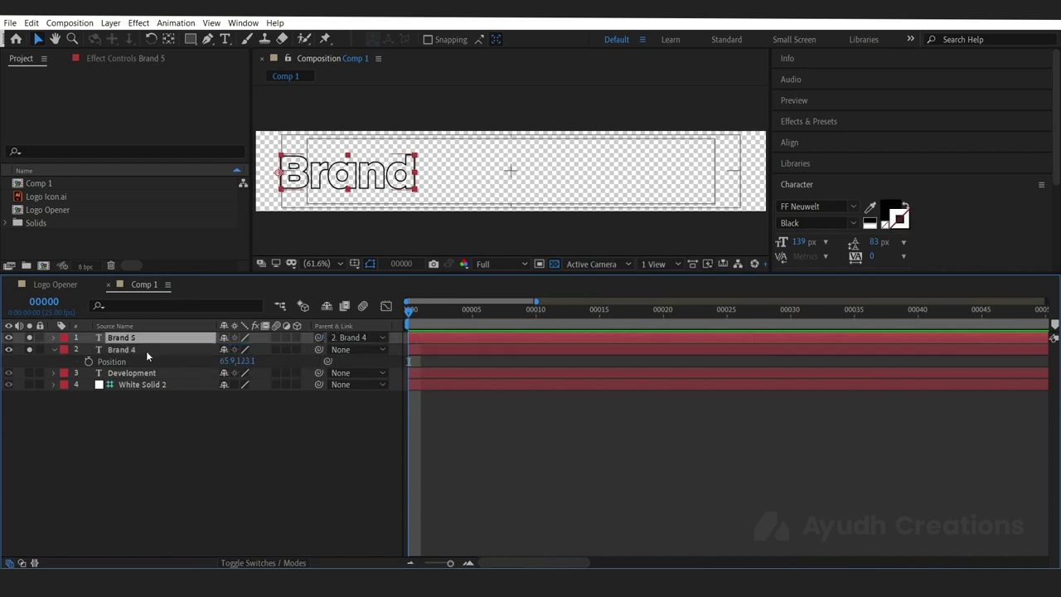
Step: Add a Position keyframe to the outlined Brand 4 layer at frame 10
click(146, 349)
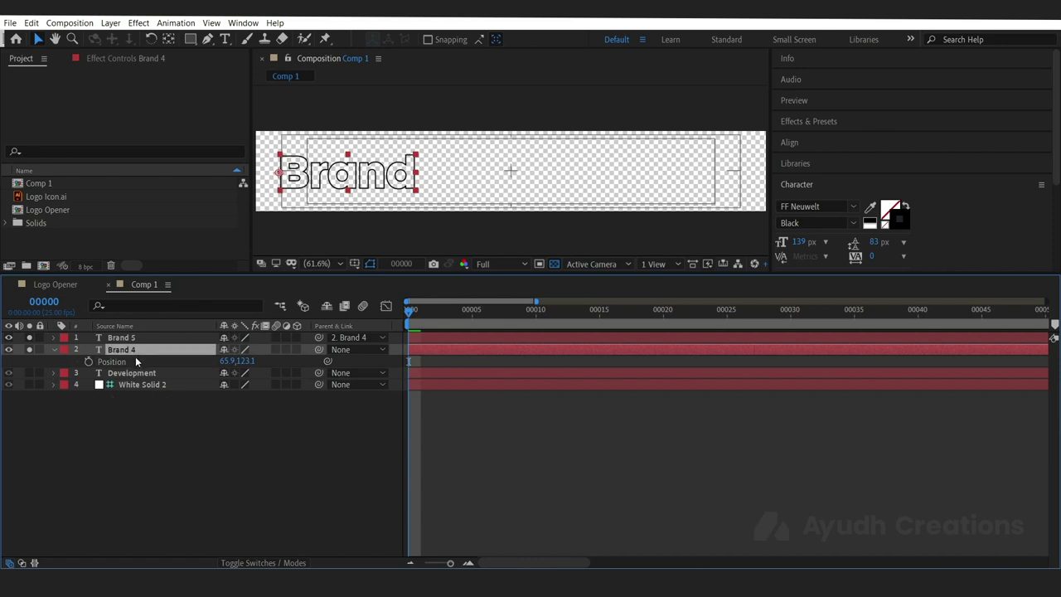
click(143, 422)
click(151, 338)
click(147, 351)
click(88, 362)
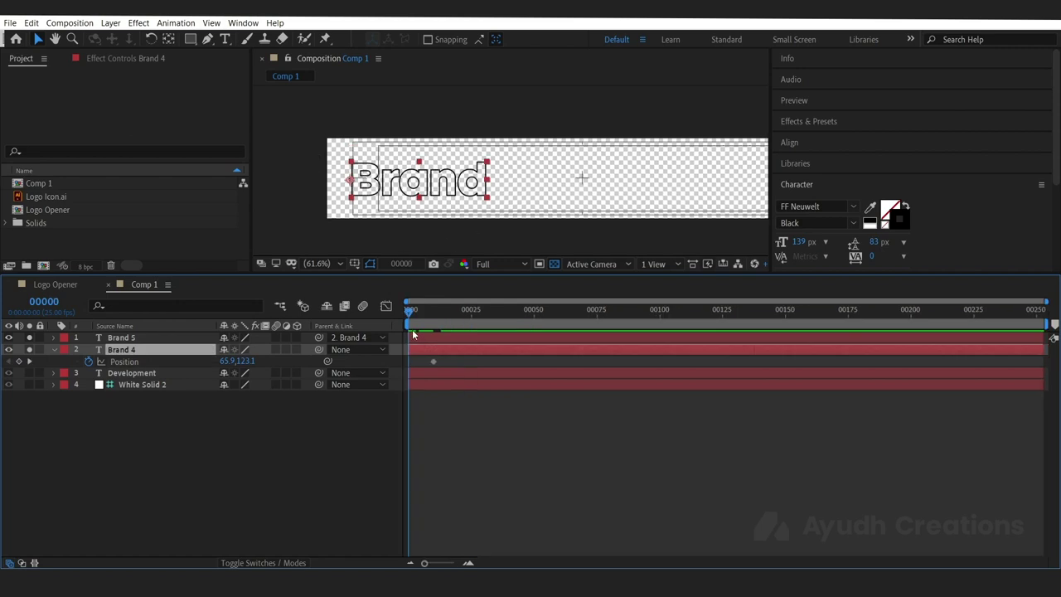
key(shift+Right)
key(shift+Right)
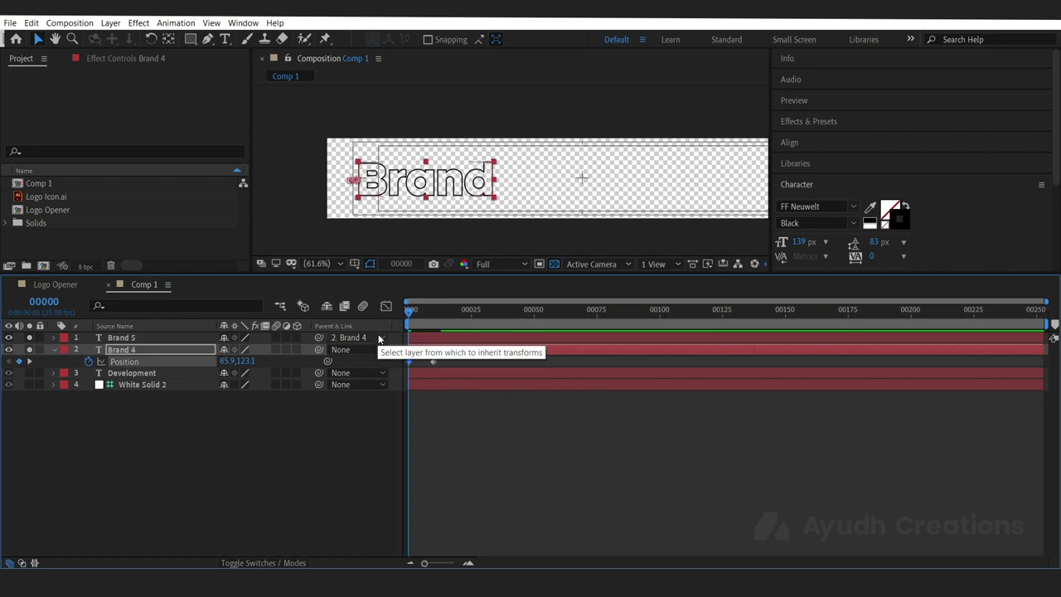
key(shift+Left)
key(shift+Left)
Step: Move Brand 4 straight down below the composition at frame 0, setting its Position to 65.9, 303.1
key(shift+Down)
key(shift+Down)
key(shift+Down)
key(shift+Down)
key(shift+Down)
key(shift+Down)
key(shift+Down)
key(shift+Down)
key(shift+Down)
key(shift+Down)
key(shift+Down)
key(shift+Down)
key(shift+Down)
key(shift+Down)
key(shift+Down)
key(shift+Down)
key(shift+Down)
key(shift+Down)
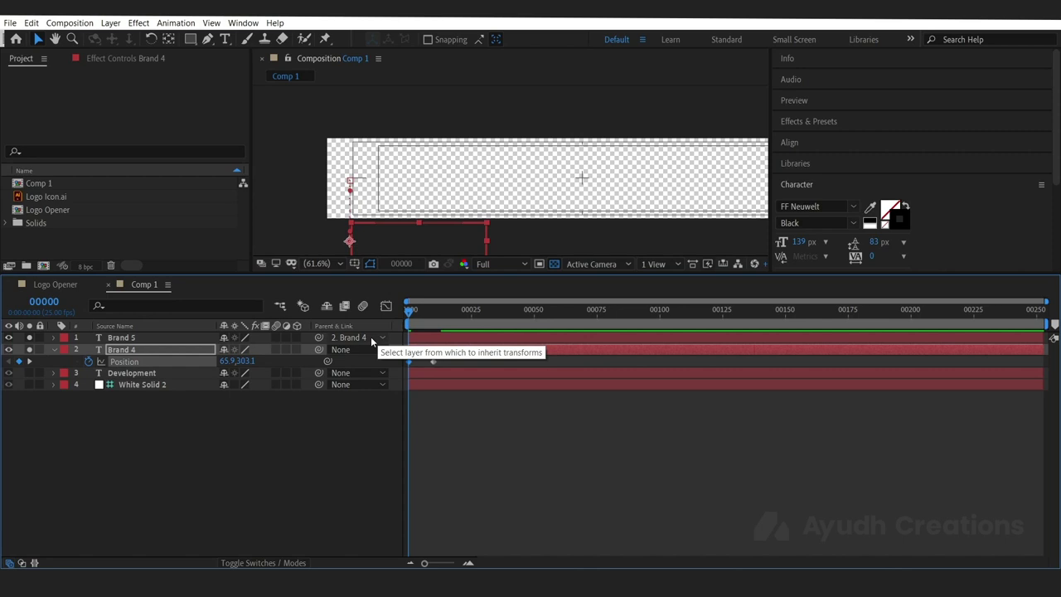
Step: Copy Brand 4's frame 10 Position keyframe to frame 24 to hold the text in place
drag(412, 321, 491, 324)
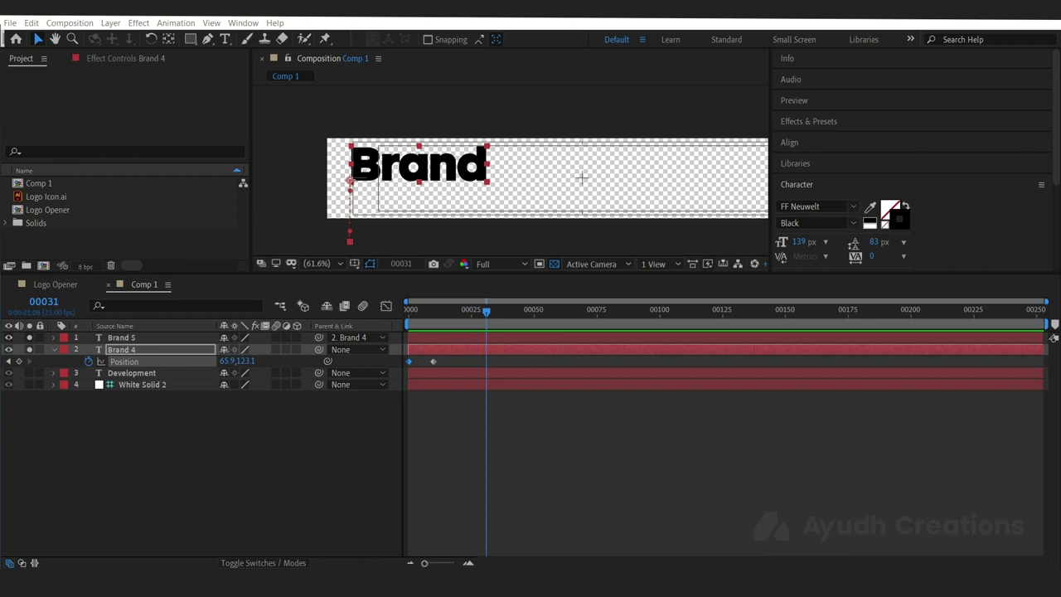
click(470, 310)
click(434, 362)
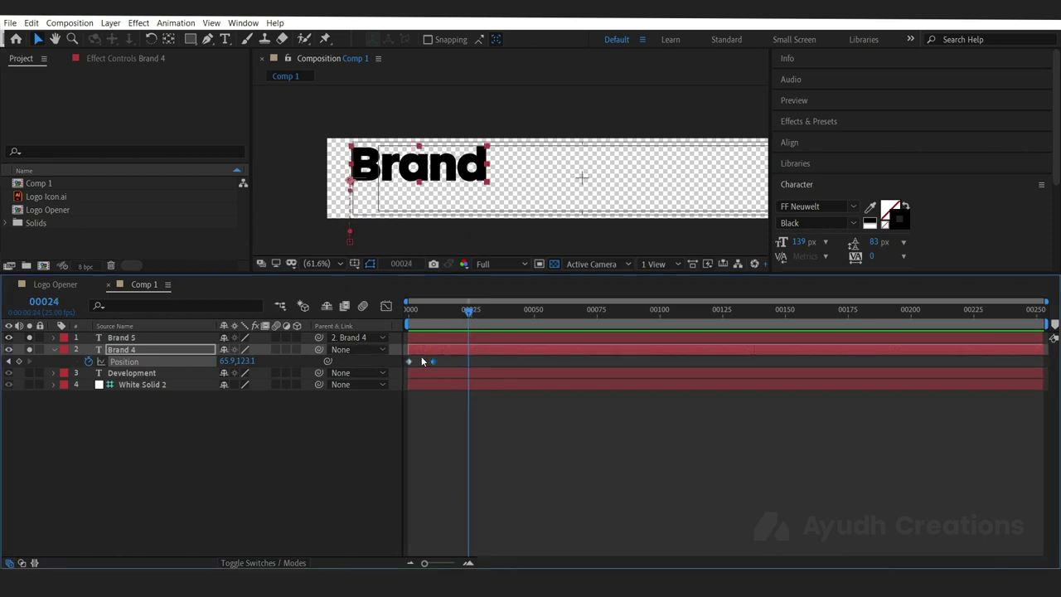
Step: Move Brand 4 above the composition at frame 32, to Position 65.9, -8.4
key(space)
key(space)
drag(451, 176, 444, 131)
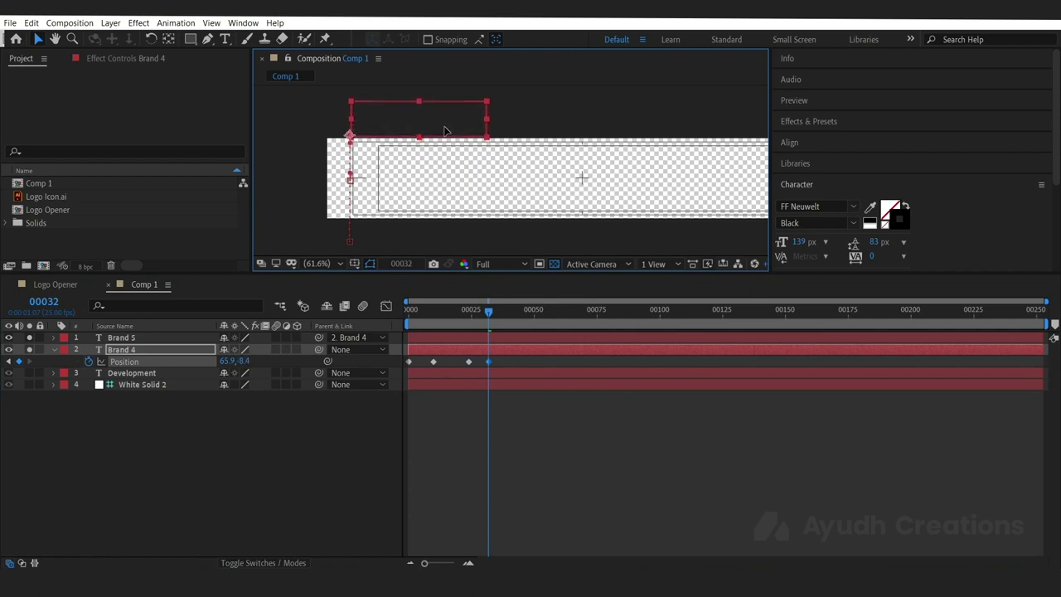
Step: Preview the Brand text sliding in and out of the composition from frame 0
click(470, 320)
key(space)
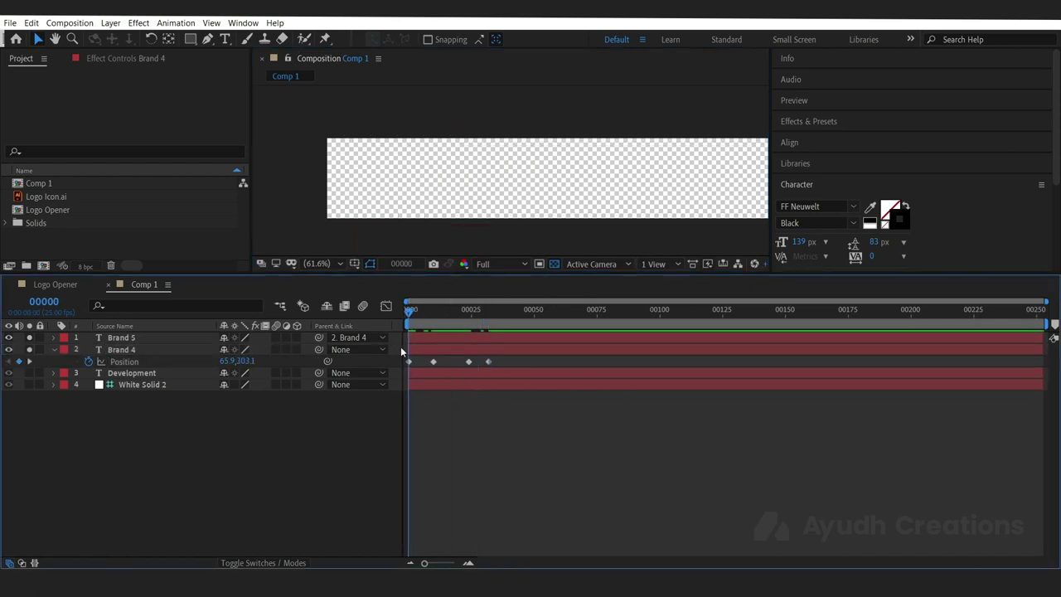
key(space)
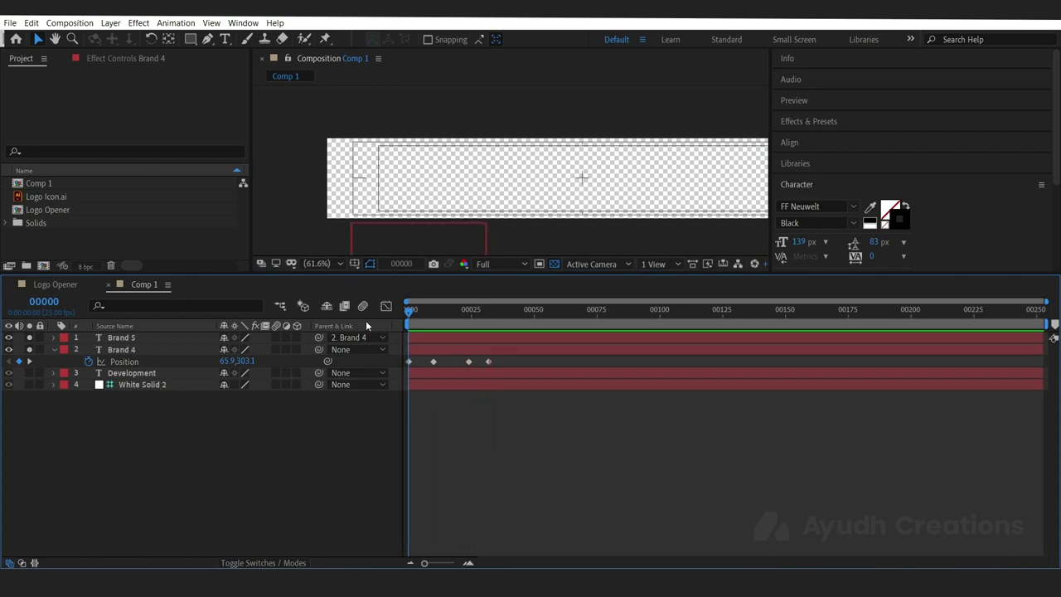
key(space)
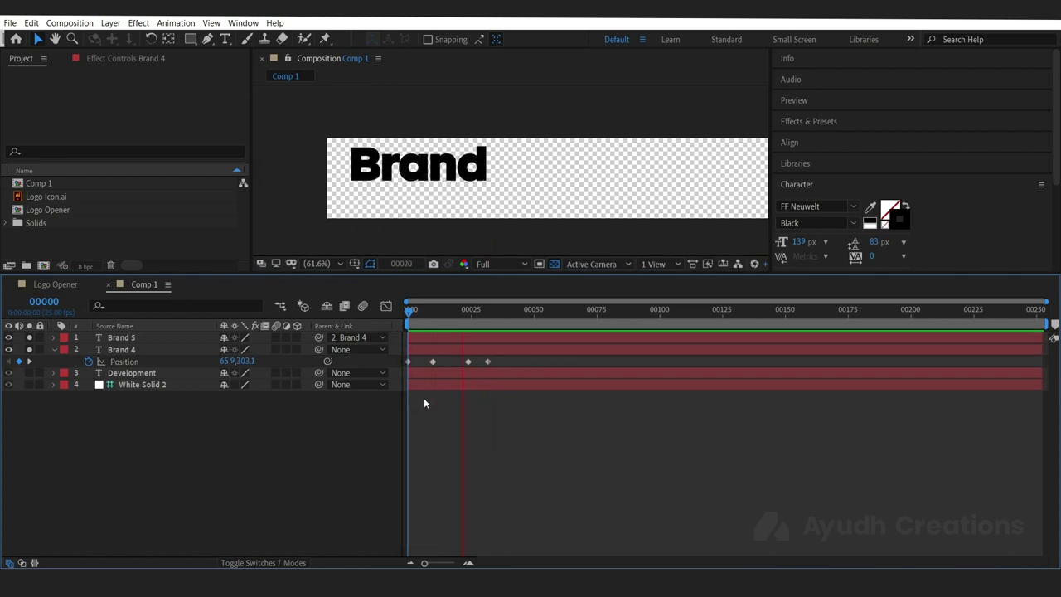
key(space)
Step: Ease all four Brand 4 Position keyframes and shape their speed curves into sharp peaks over frames 0–10 and 24–32
key(u)
drag(513, 435, 409, 433)
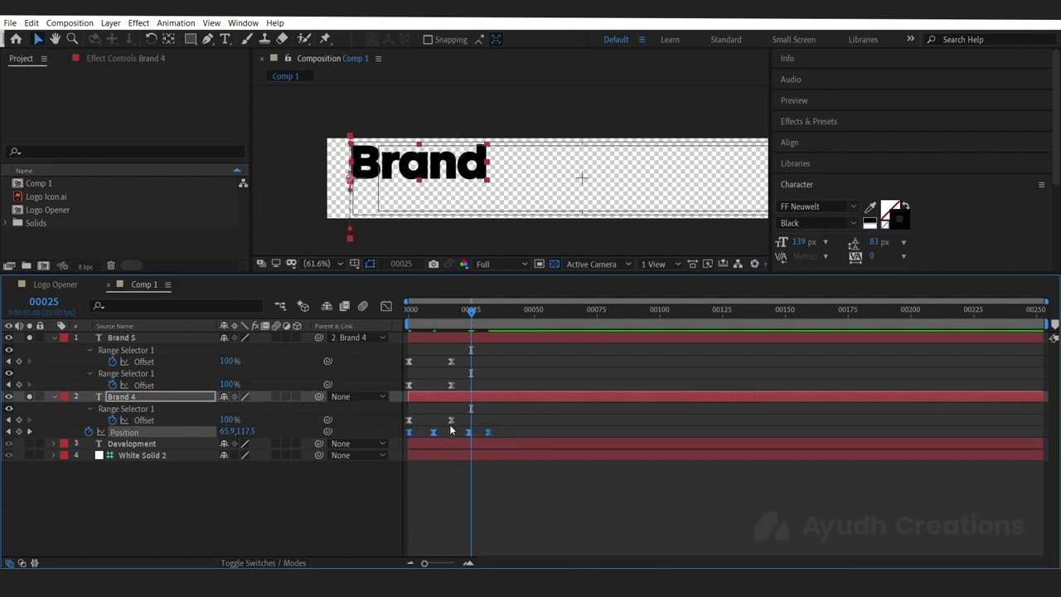
key(shift+F3)
drag(558, 492, 457, 522)
click(712, 523)
drag(745, 522, 770, 522)
drag(520, 498, 552, 535)
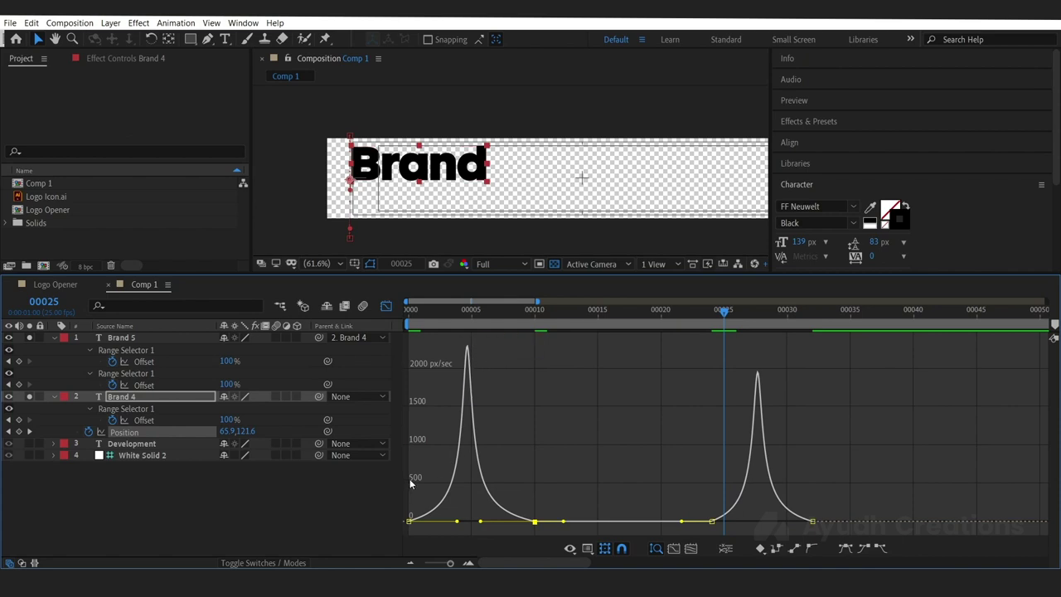
click(386, 305)
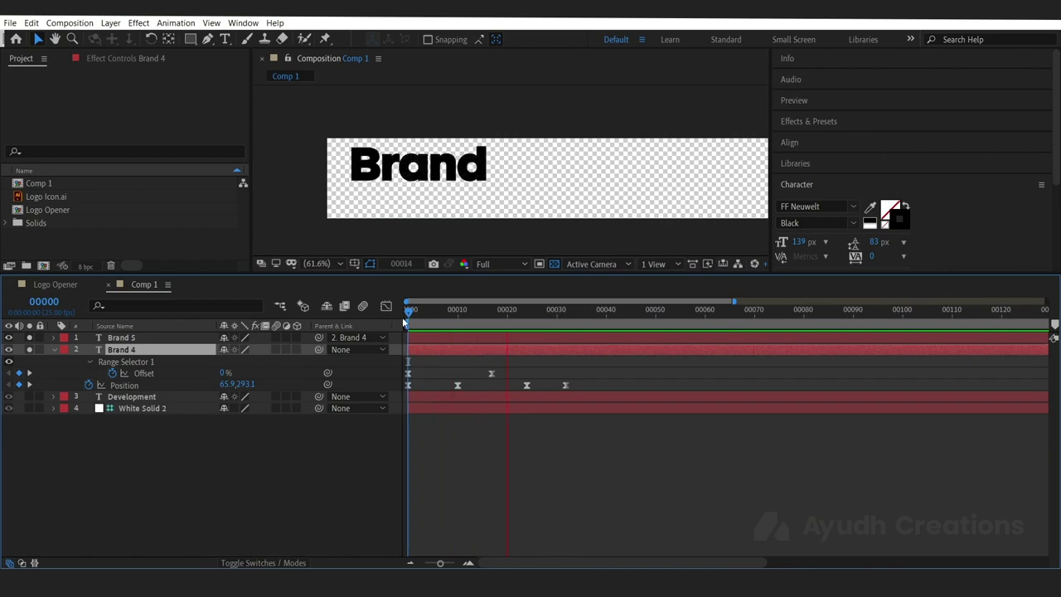
Step: Replay the eased Brand text animation several times from frame 0 to check its timing
key(space)
click(407, 315)
key(space)
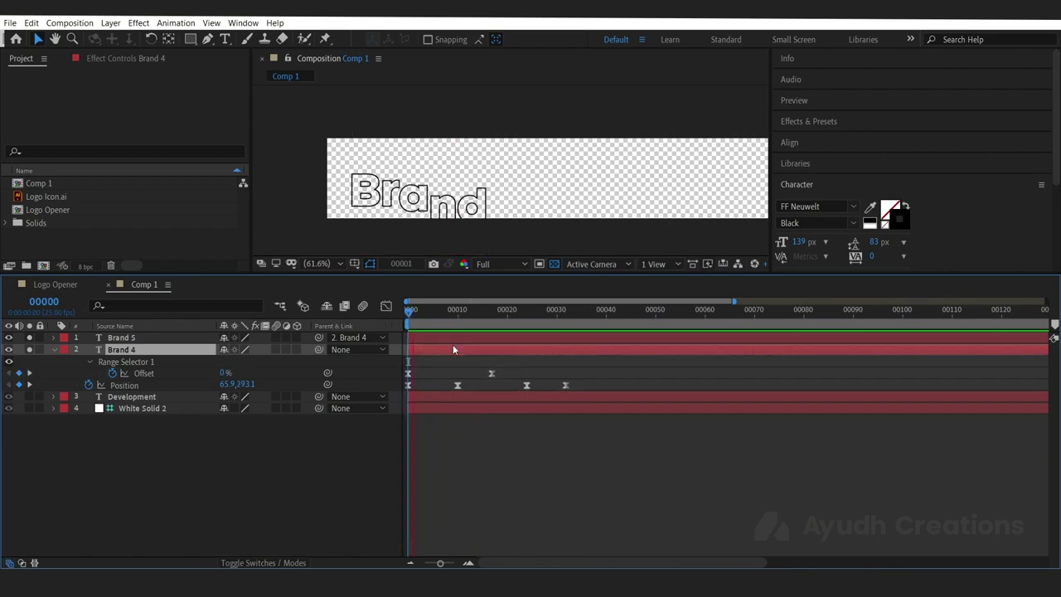
key(space)
drag(469, 317, 371, 320)
key(space)
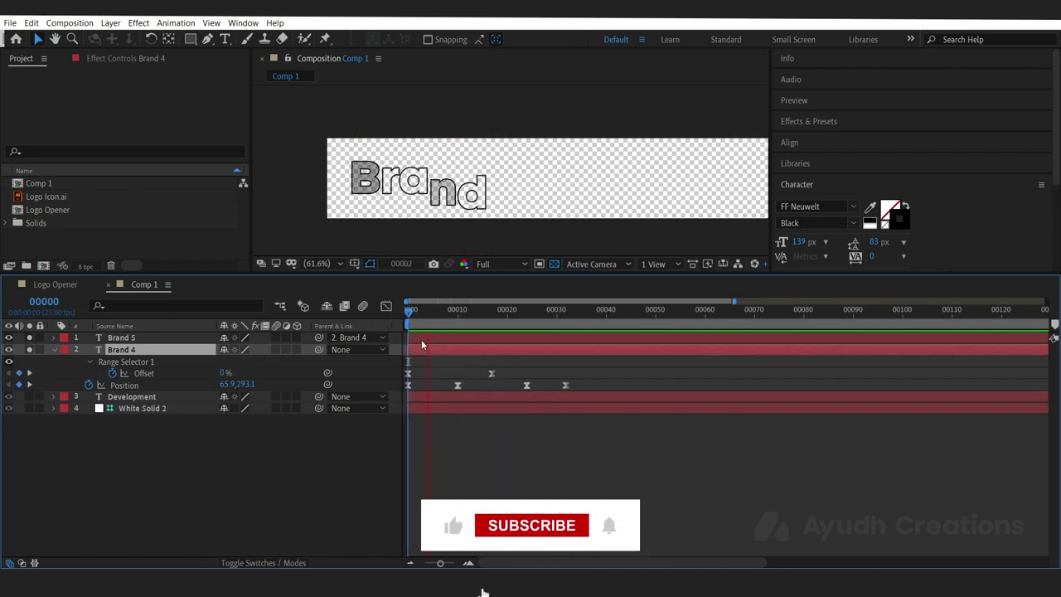
key(space)
drag(437, 318, 376, 321)
key(space)
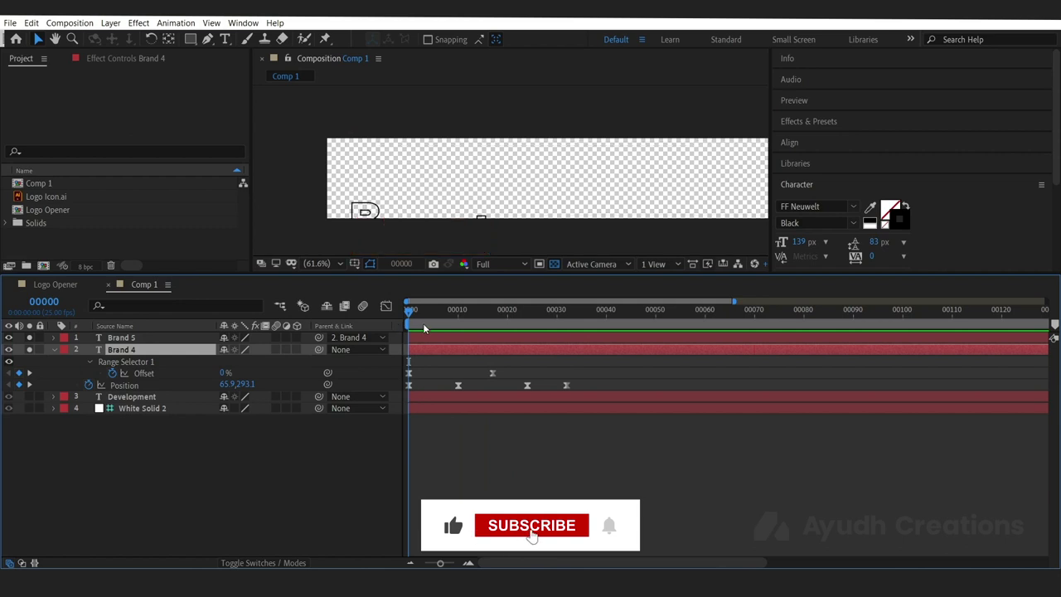
key(space)
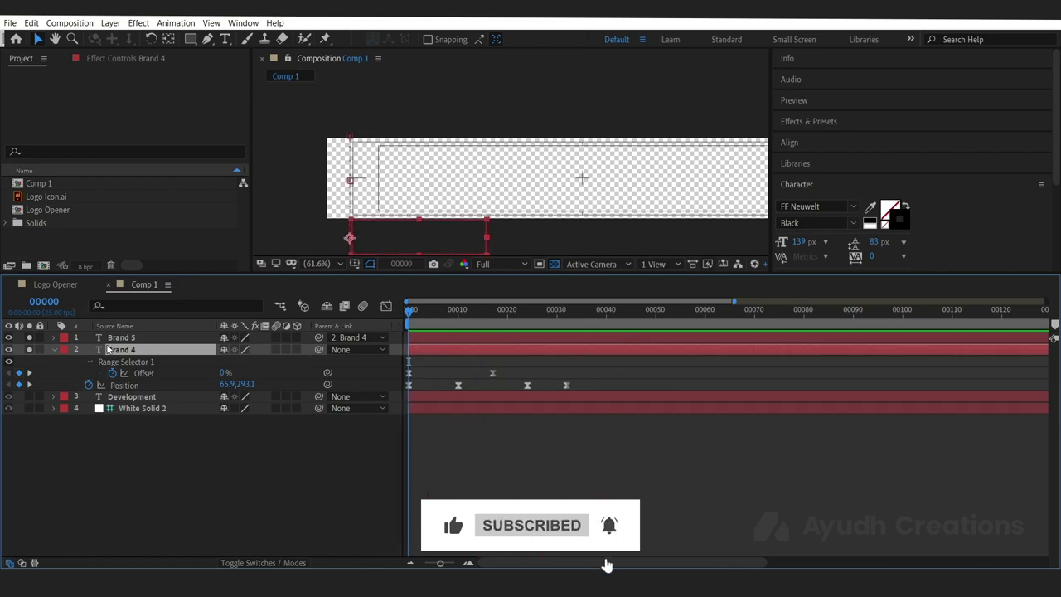
Step: Collapse Brand 4's properties, solo only that layer, and scrub through its outlined letters' entrance
click(53, 350)
click(50, 360)
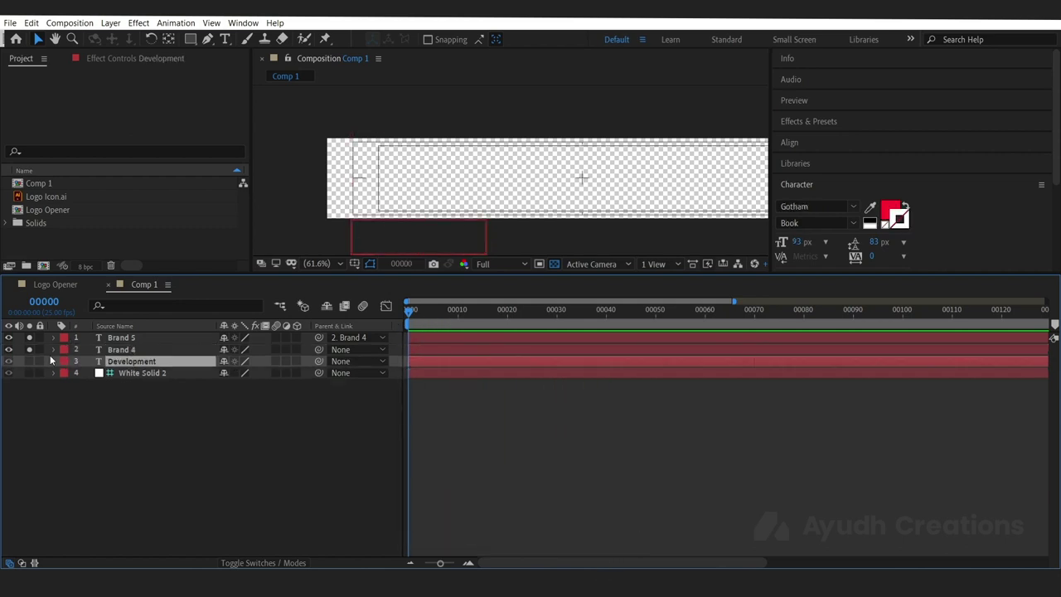
click(30, 361)
drag(30, 350, 30, 338)
drag(467, 325, 408, 320)
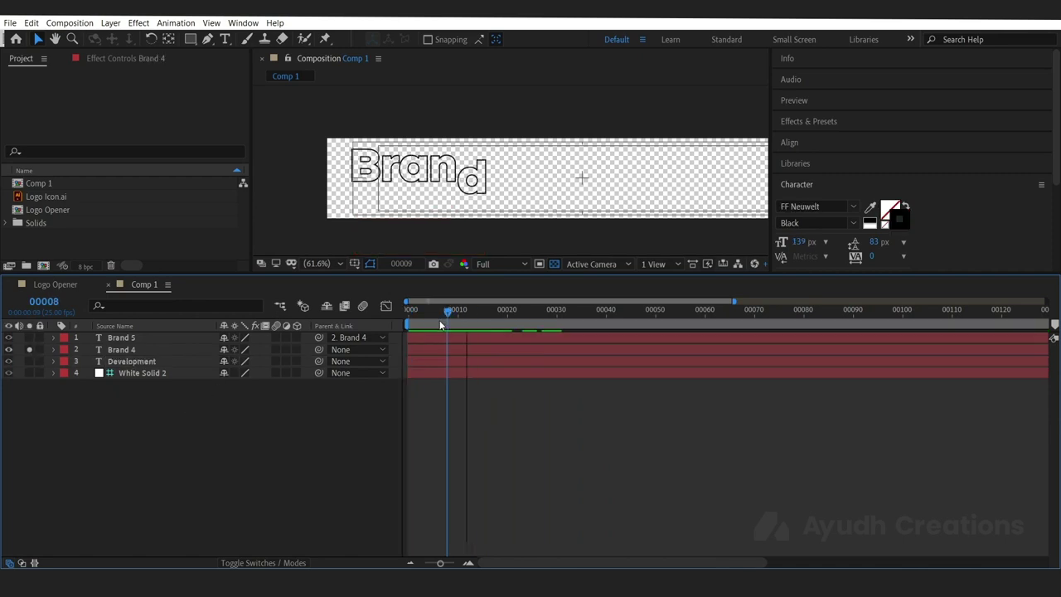
Step: Copy Animator 1 from Brand 4 to the Development text layer at frame 0, with Development soloed
click(108, 349)
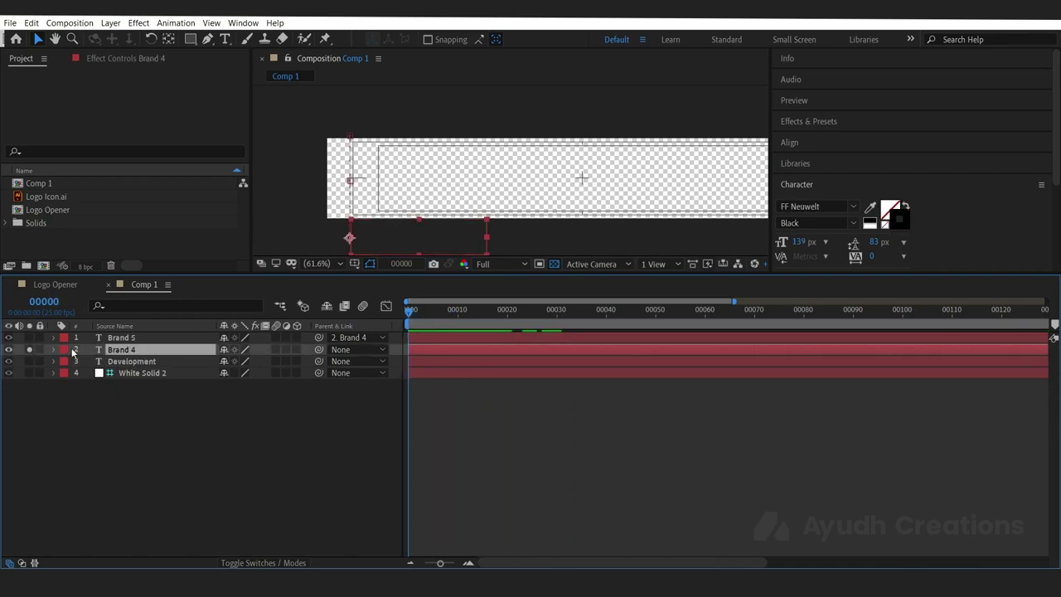
click(54, 349)
click(77, 408)
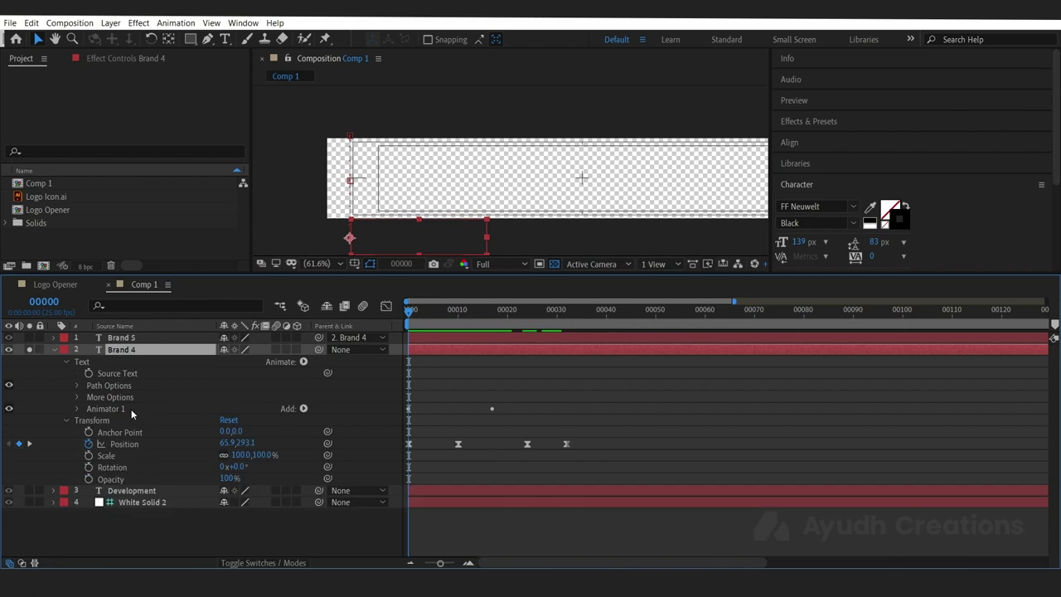
click(131, 408)
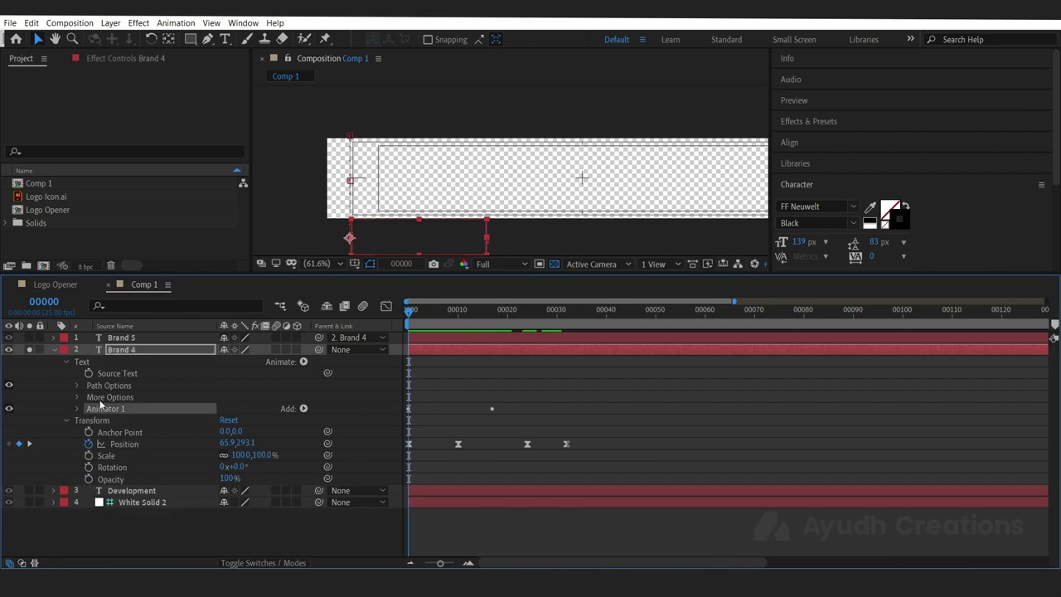
click(118, 490)
click(29, 491)
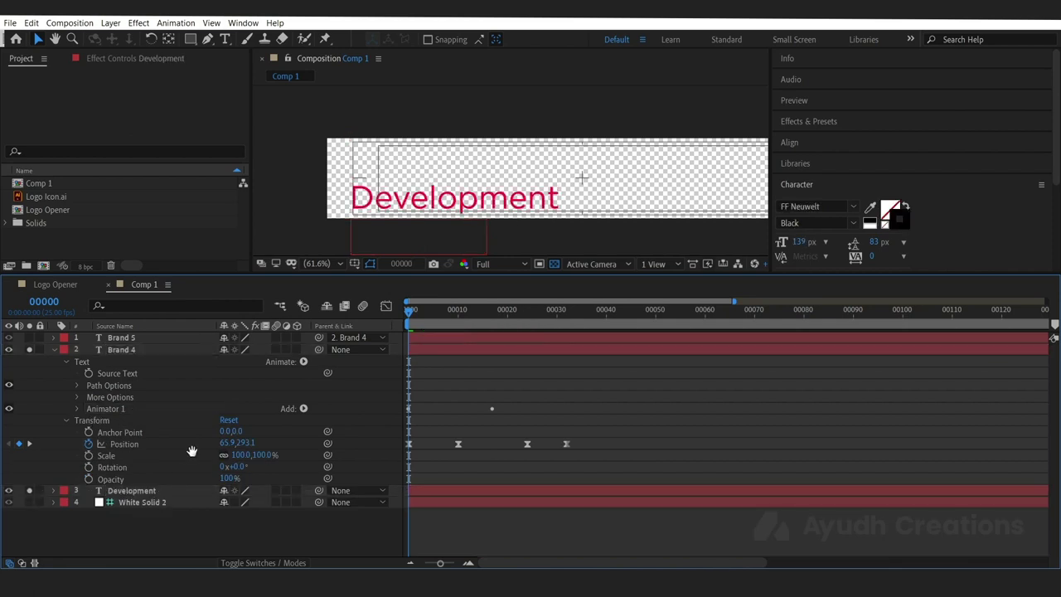
key(p)
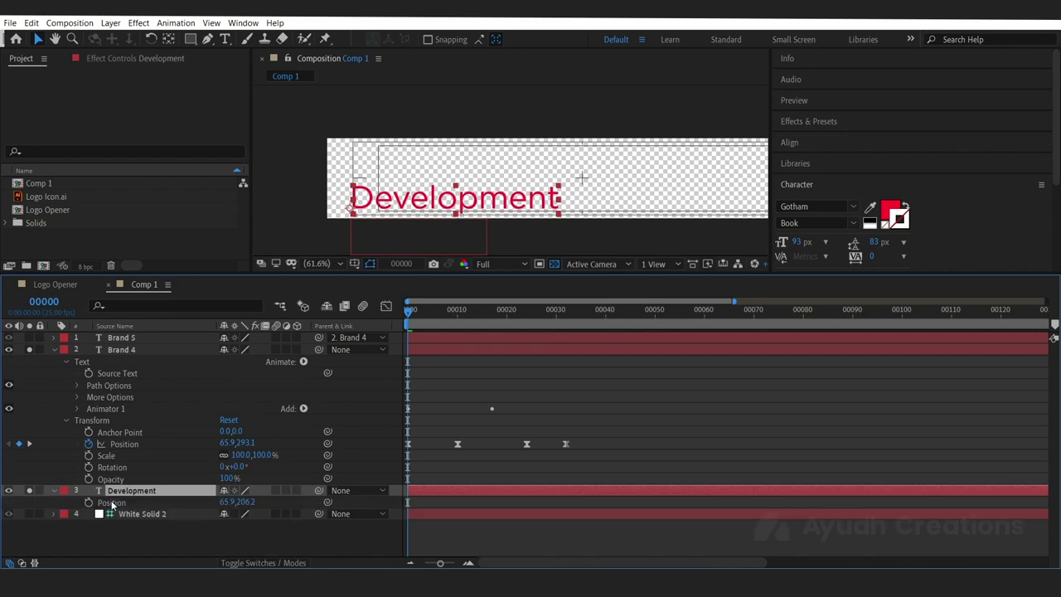
key(ctrl+v)
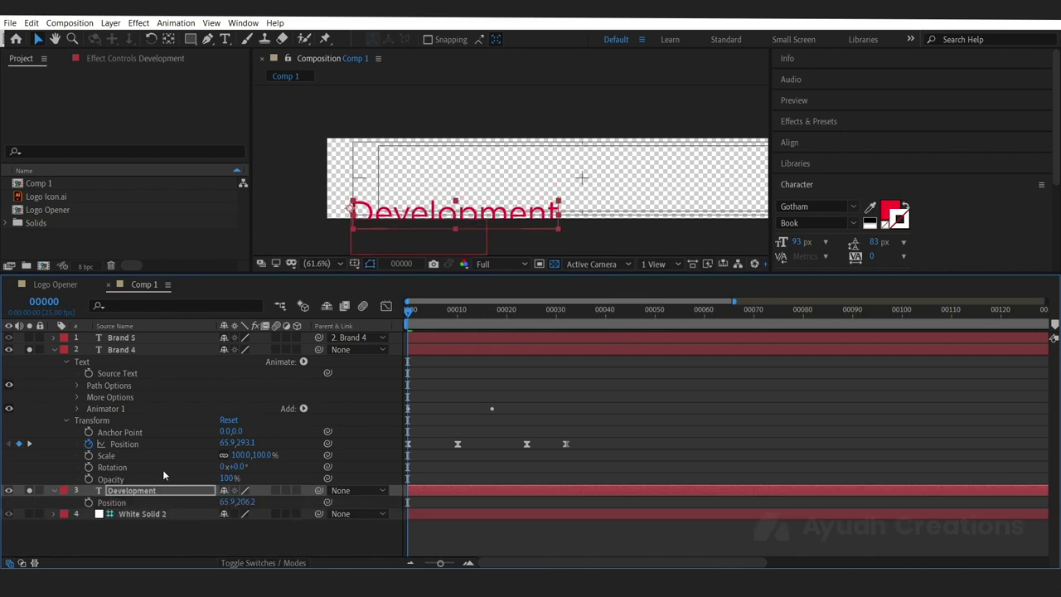
Step: Preview the Development text's letter animation, then collapse Brand 4 and leave only Development soloed
mouse_move(410, 315)
mouse_down()
mouse_move(467, 320)
mouse_move(408, 320)
mouse_up()
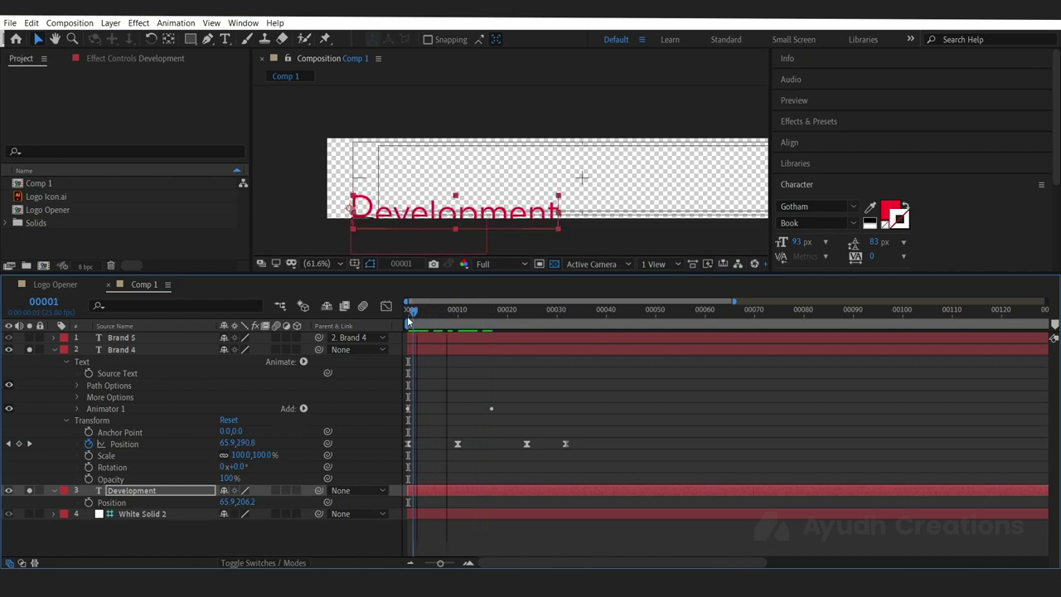
click(54, 349)
click(151, 362)
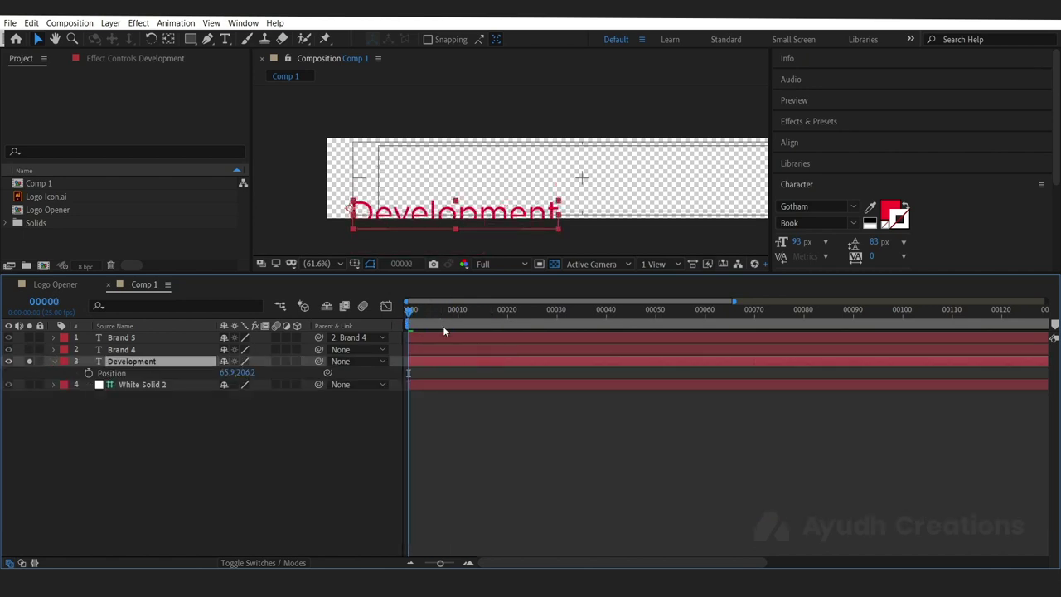
Step: Expand Development's Animator 1 and examine the Range Selector 1 settings, including its Advanced options
click(54, 361)
click(66, 374)
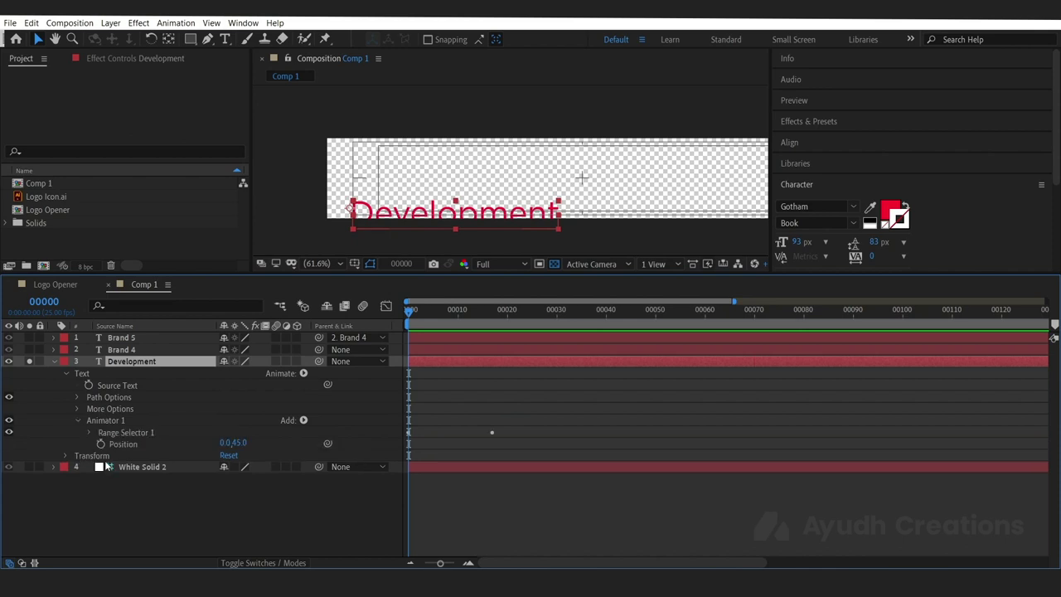
click(90, 433)
scroll(172, 444, right, 1)
click(128, 480)
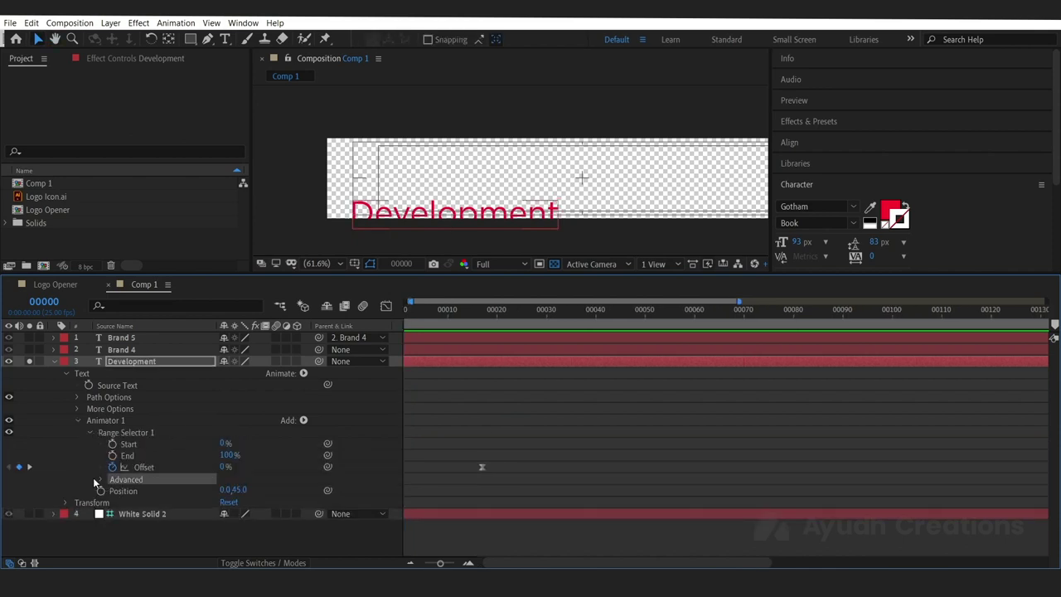
click(95, 482)
click(102, 480)
scroll(166, 464, down, 3)
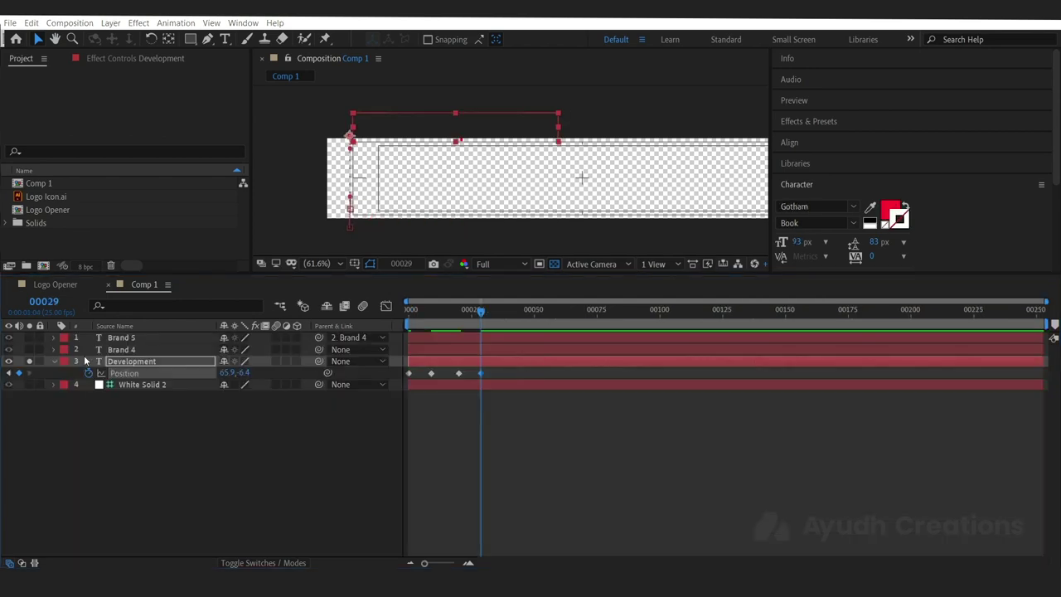
Step: Solo Brand 4 and Brand 5 alongside Development, and reveal the keyframed properties of Brand 4 and Development
click(33, 348)
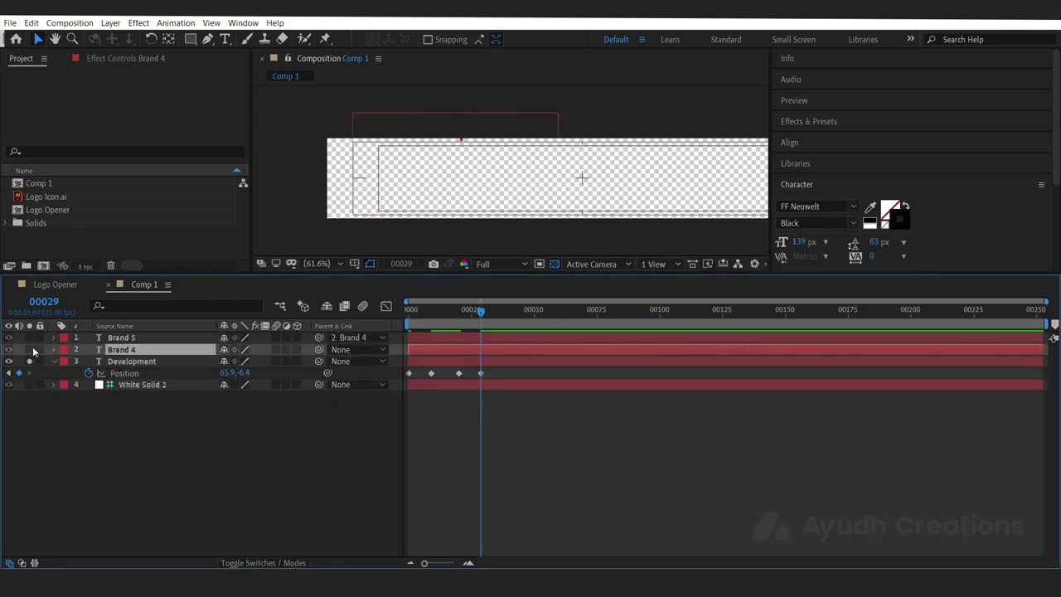
click(103, 431)
click(481, 373)
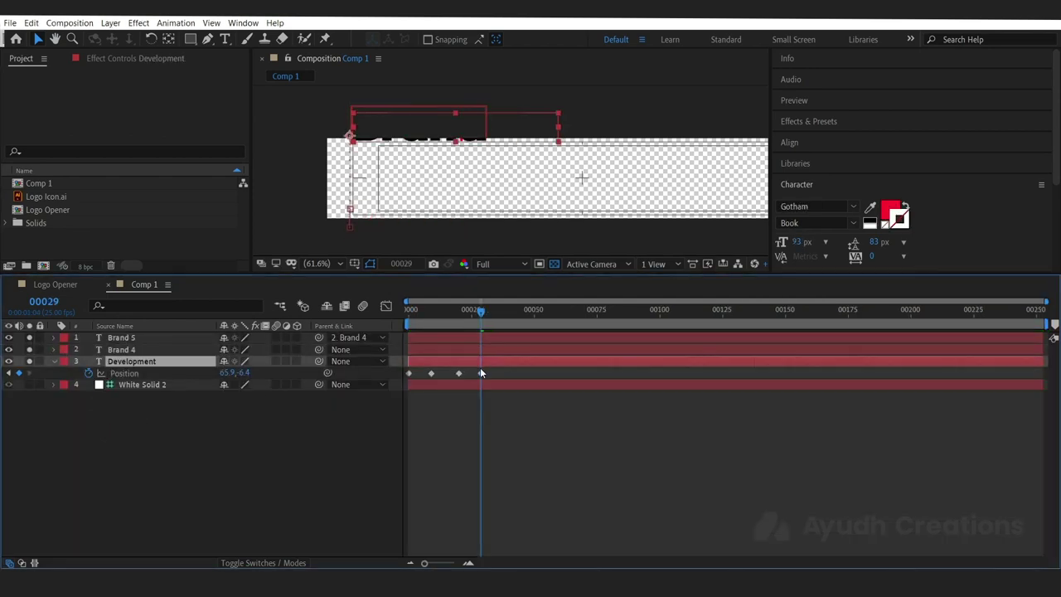
key(u)
click(497, 354)
key(u)
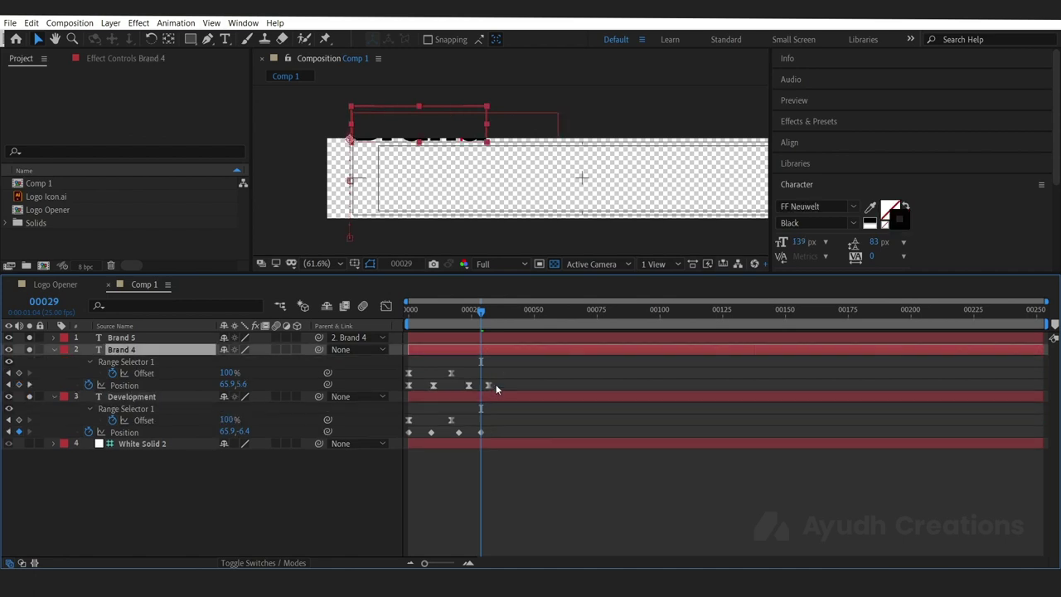
Step: Apply Easy Ease to all four Development Position keyframes and display their speed graph
drag(498, 440, 387, 430)
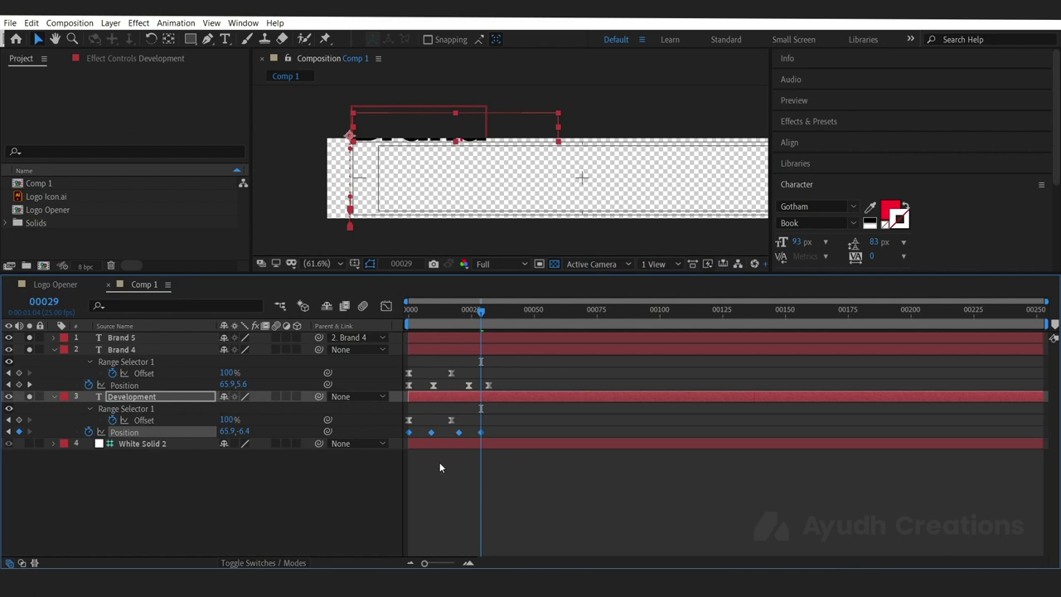
click(387, 306)
right_click(471, 451)
click(448, 458)
scroll(452, 460, up, 3)
scroll(717, 436, left, 2)
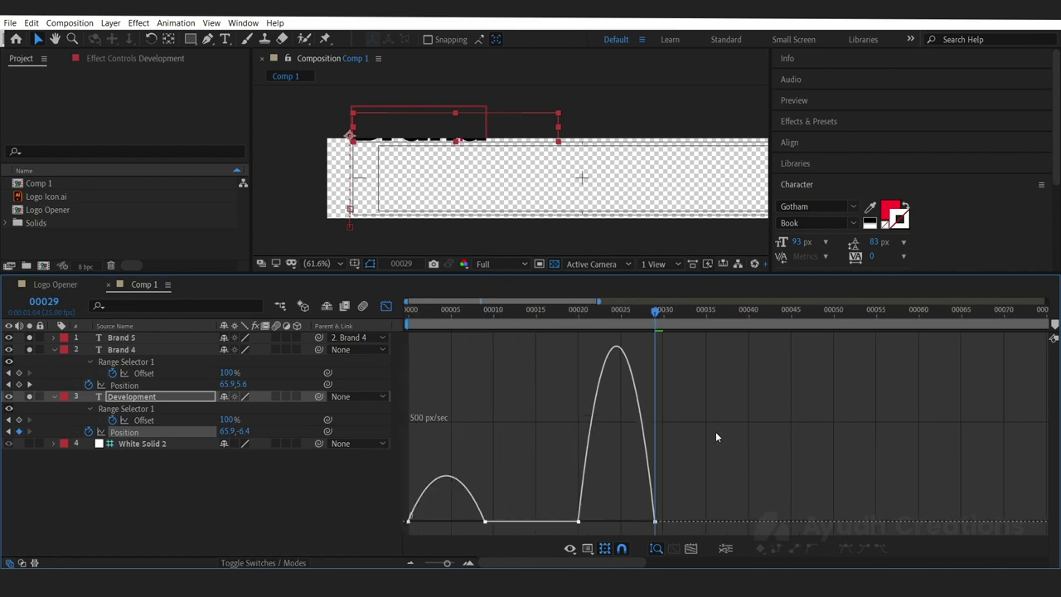
Step: Reshape Development's Position speed graph so both moves peak early and then slow down with a long, gentle ease-out
scroll(531, 435, up, 3)
scroll(564, 452, left, 3)
drag(639, 481, 411, 525)
drag(760, 490, 866, 524)
drag(951, 524, 859, 521)
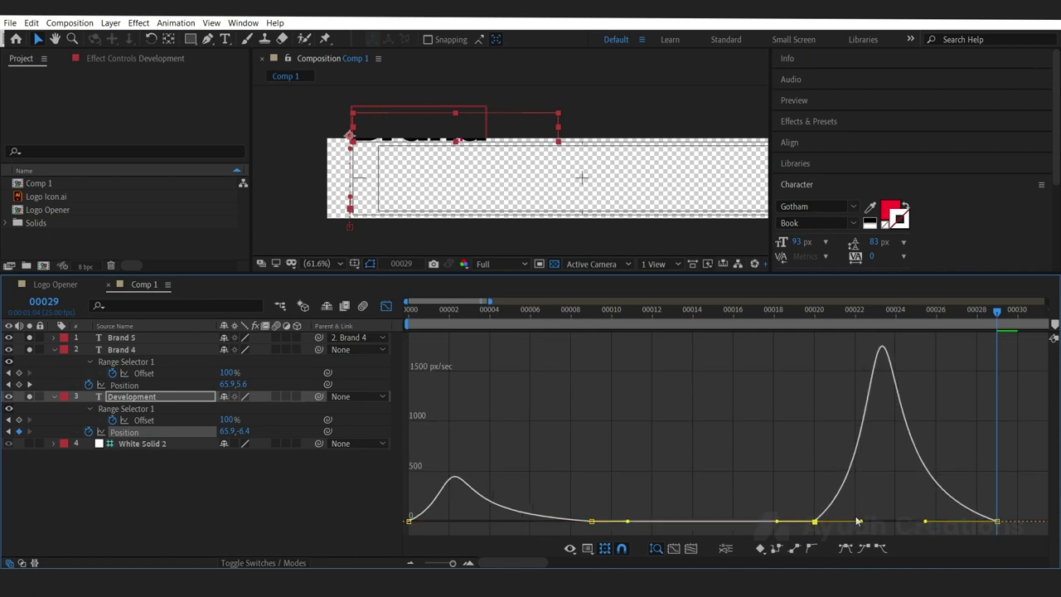
drag(924, 523, 912, 523)
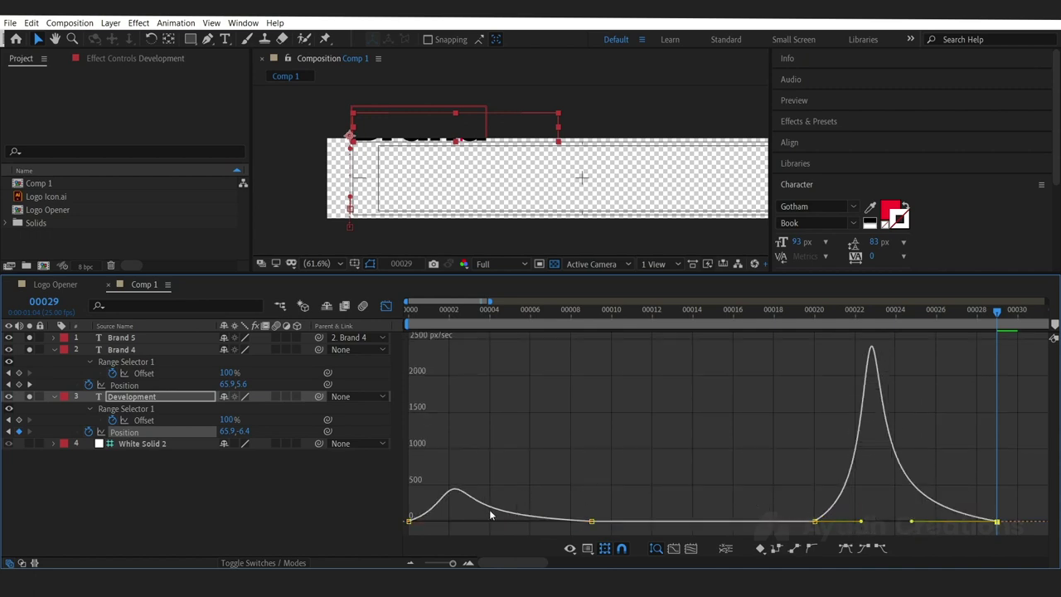
Step: Examine the reshaped Development Position speed curve at different magnifications, checking the handles of its second keyframe
drag(606, 502, 569, 539)
click(569, 548)
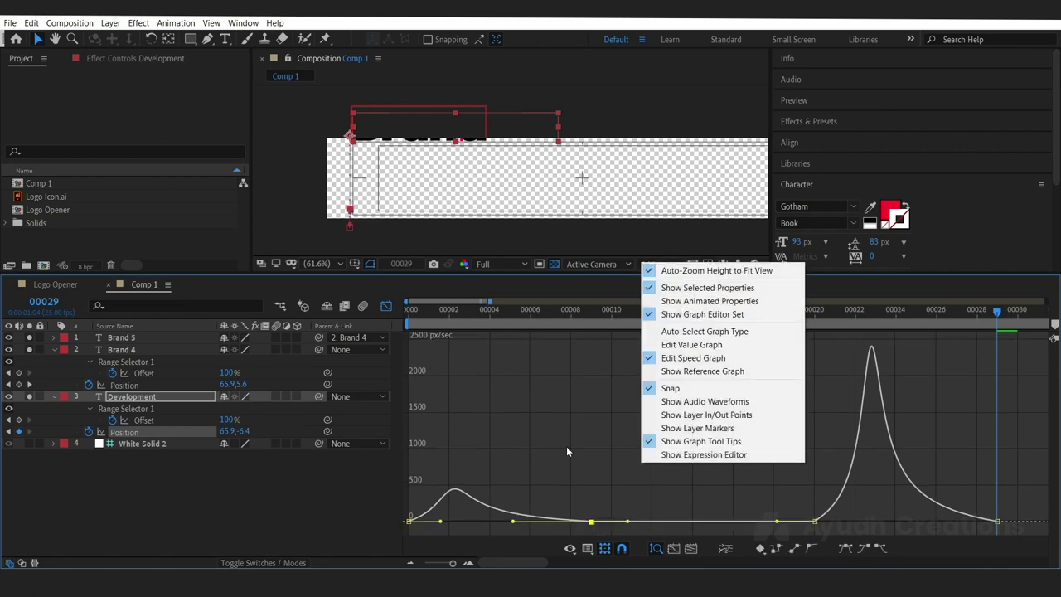
click(519, 429)
click(519, 429)
scroll(505, 431, down, 5)
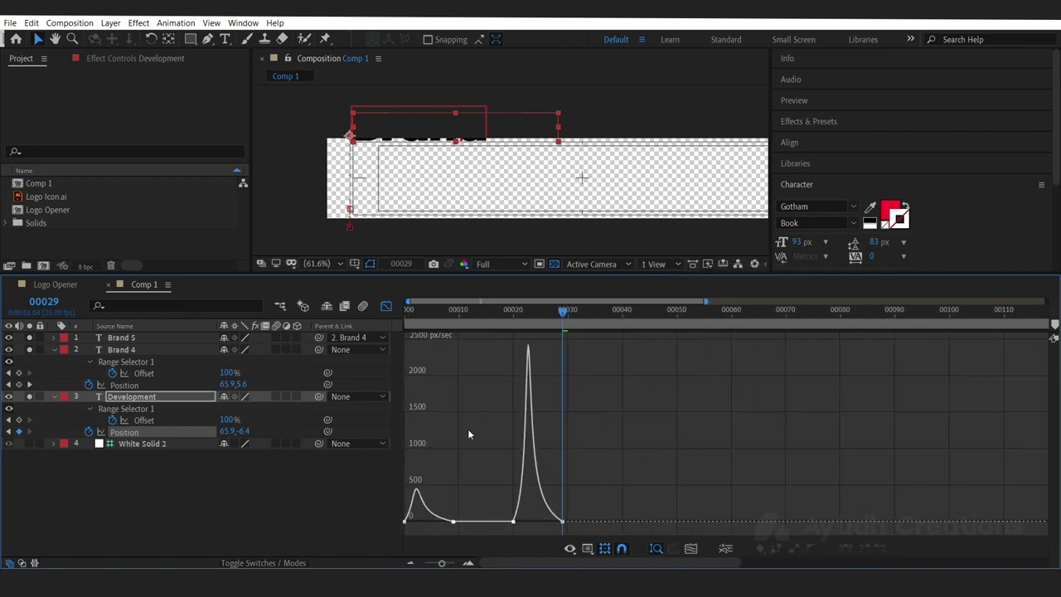
scroll(510, 416, up, 6)
scroll(537, 421, down, 5)
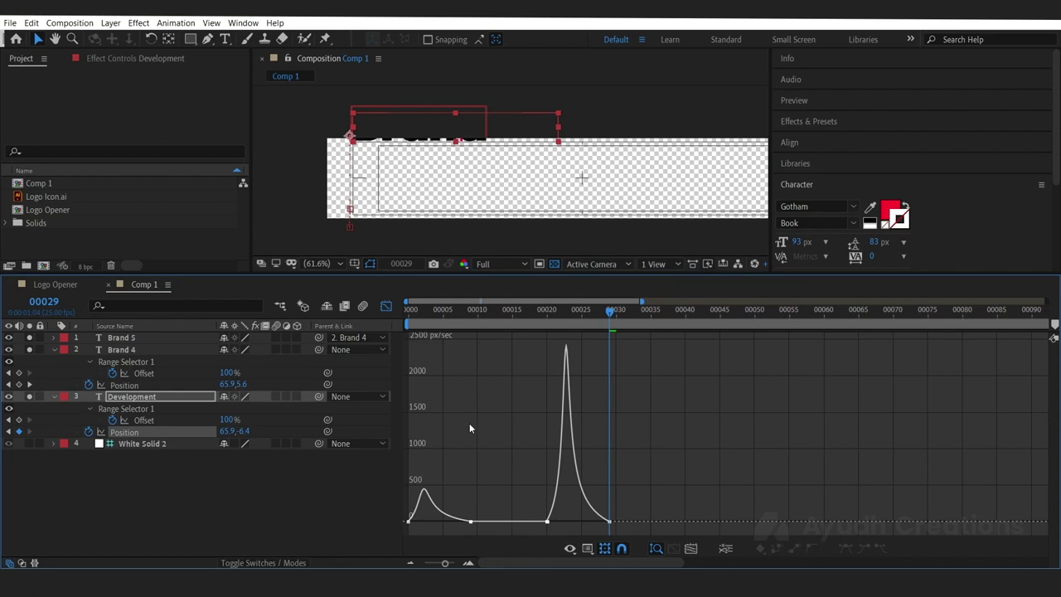
scroll(542, 444, up, 5)
scroll(521, 399, down, 5)
scroll(472, 429, up, 3)
drag(579, 416, 599, 414)
scroll(495, 435, down, 1)
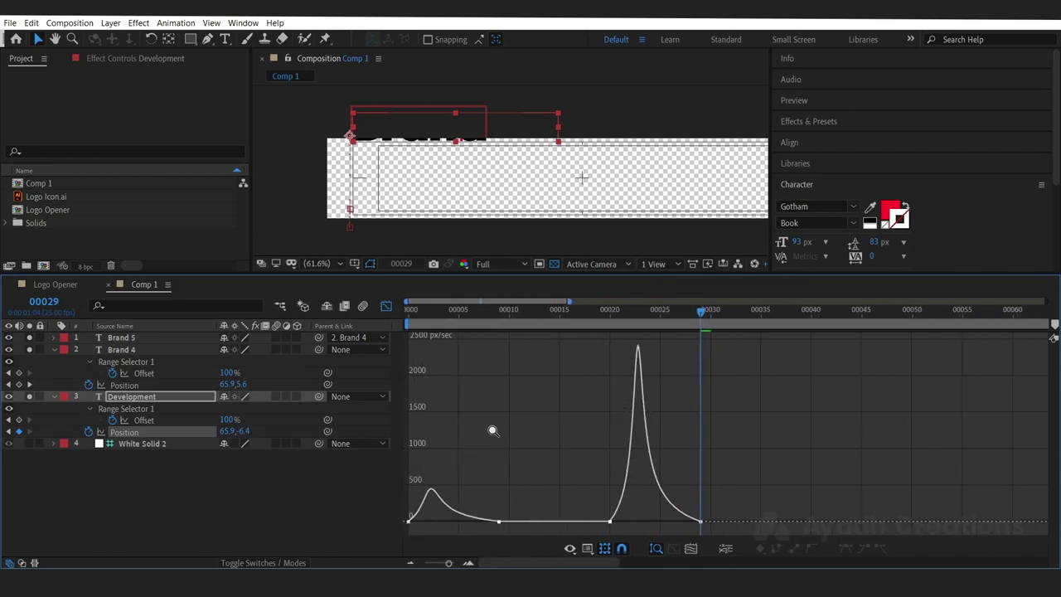
key(minus)
click(484, 521)
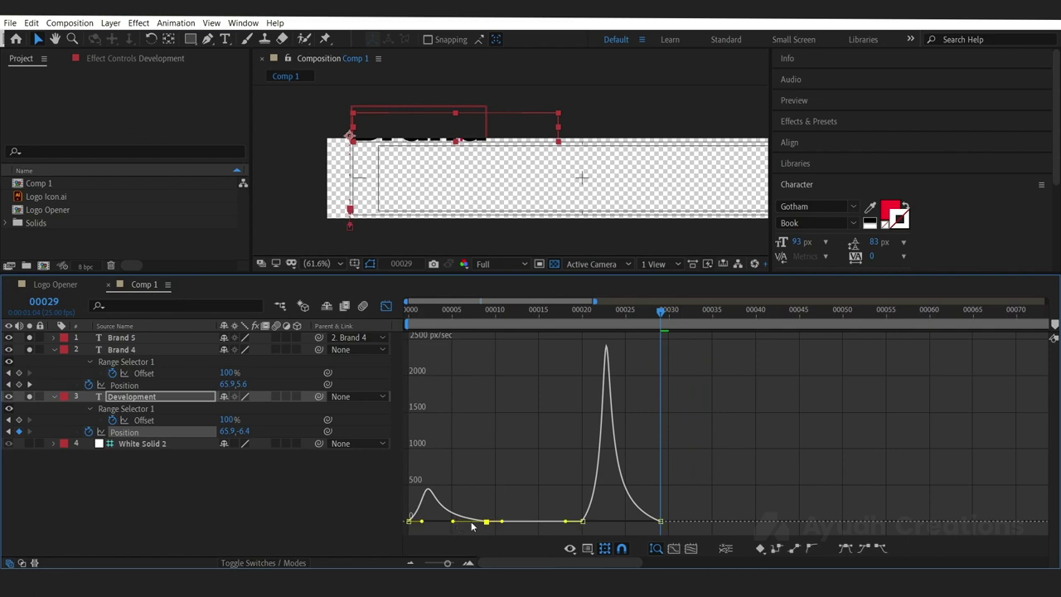
drag(495, 500, 484, 523)
click(491, 504)
click(493, 514)
click(487, 522)
Step: Return from the speed graph to the layer bars and preview the Brand and Development animation
click(386, 306)
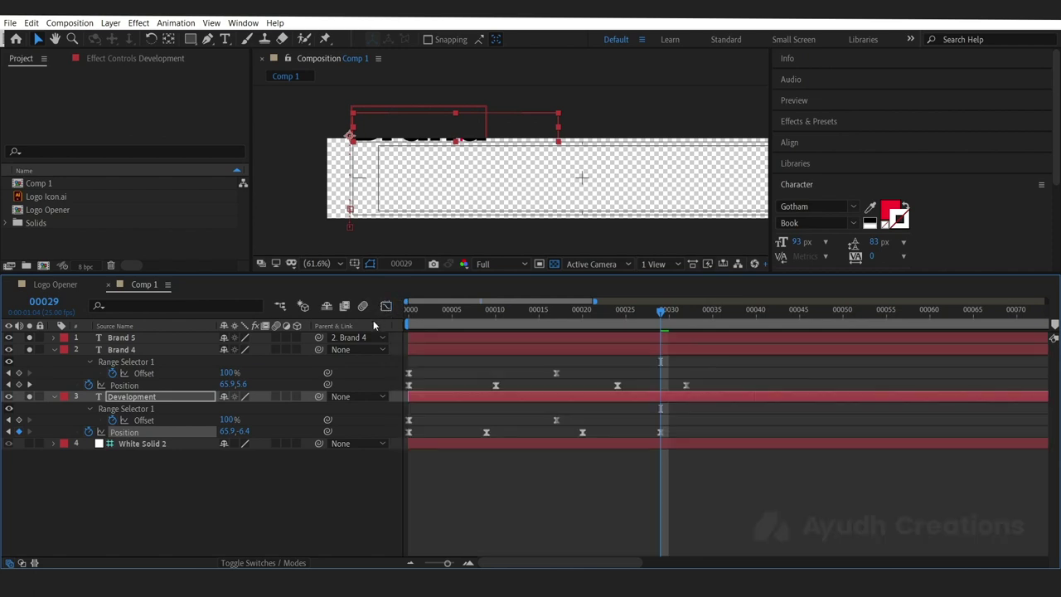
mouse_move(650, 323)
mouse_down()
mouse_move(410, 322)
mouse_move(568, 314)
mouse_move(632, 324)
mouse_up()
key(space)
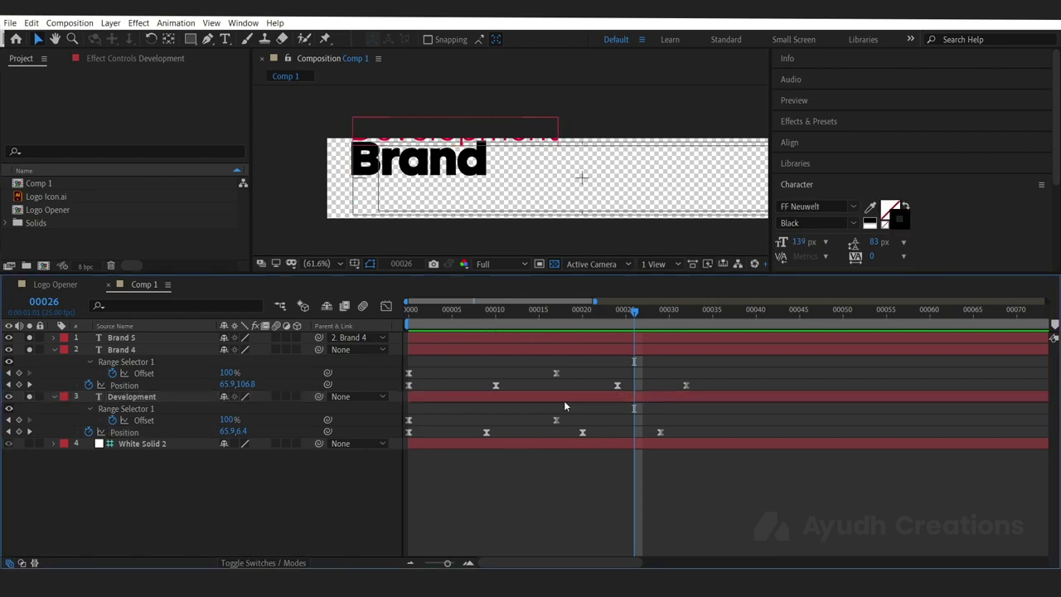
Step: Shift the Development layer in time so that it starts at frame 4
click(476, 399)
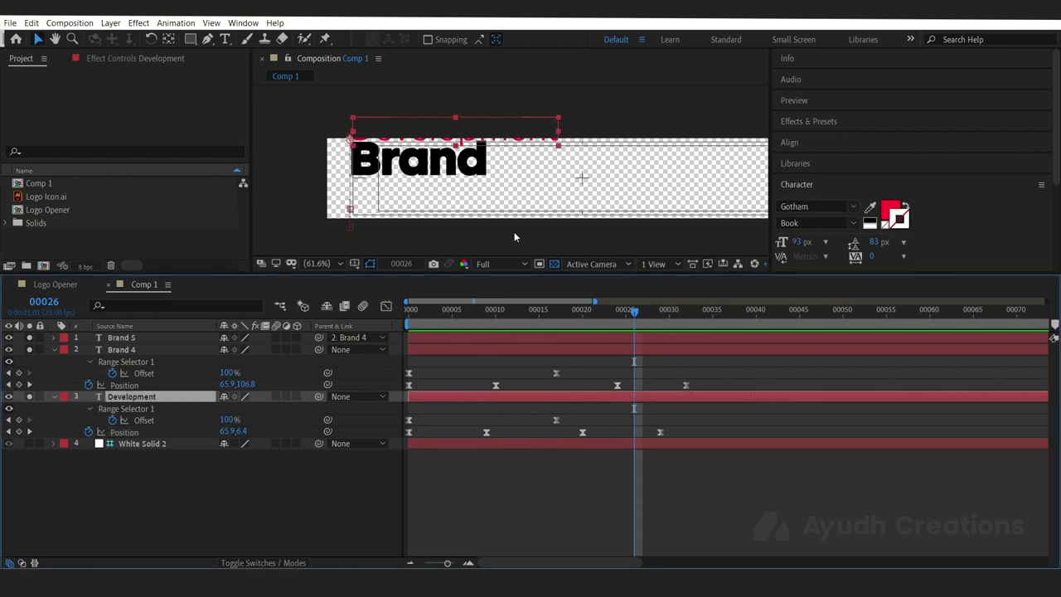
drag(468, 396, 529, 398)
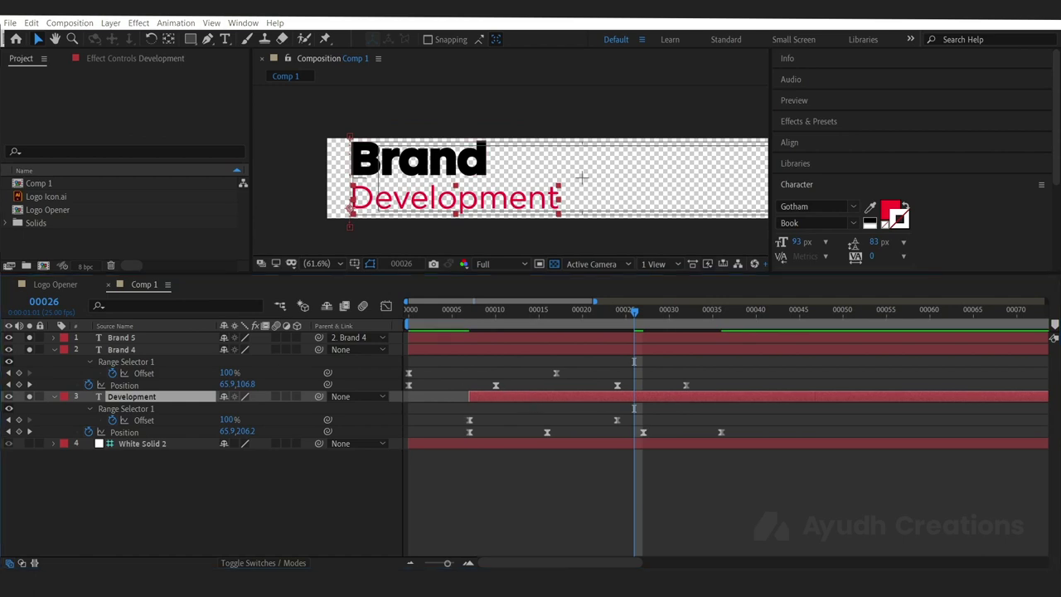
drag(433, 321, 443, 321)
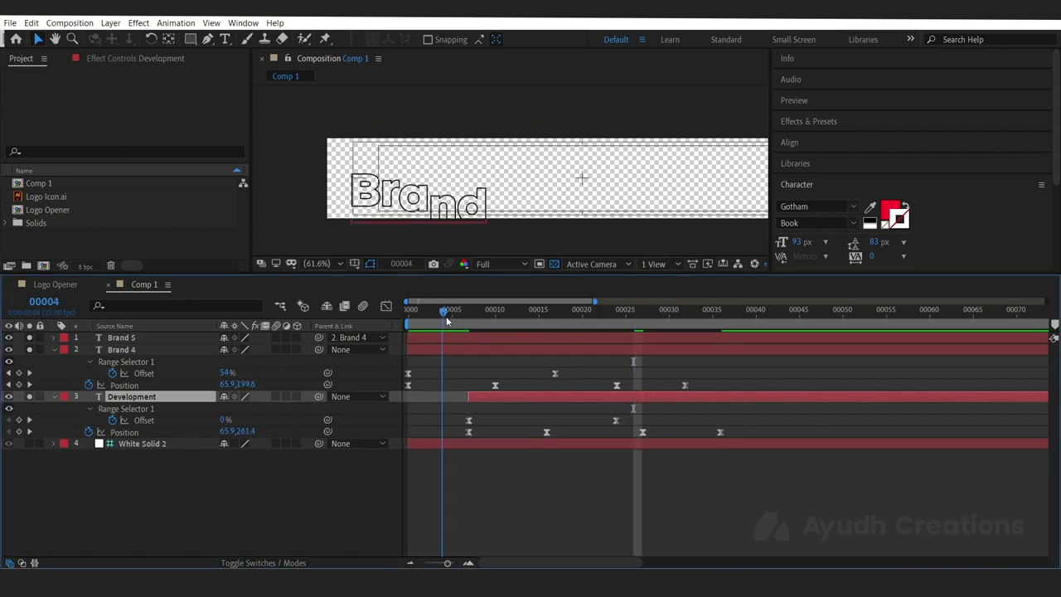
drag(486, 392, 465, 393)
Step: Move Development's last two Position keyframes to frames 25 and 35
drag(445, 321, 634, 338)
drag(607, 426, 712, 434)
mouse_move(633, 322)
mouse_down()
mouse_move(664, 324)
mouse_move(634, 330)
mouse_up()
drag(633, 433, 625, 433)
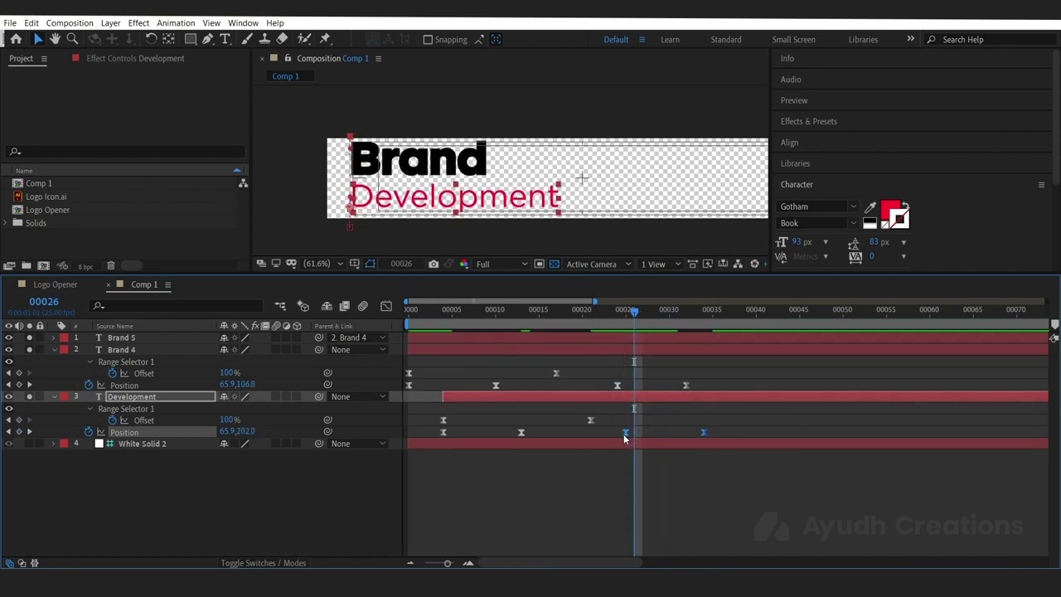
drag(632, 315, 697, 344)
click(702, 418)
drag(703, 432, 713, 432)
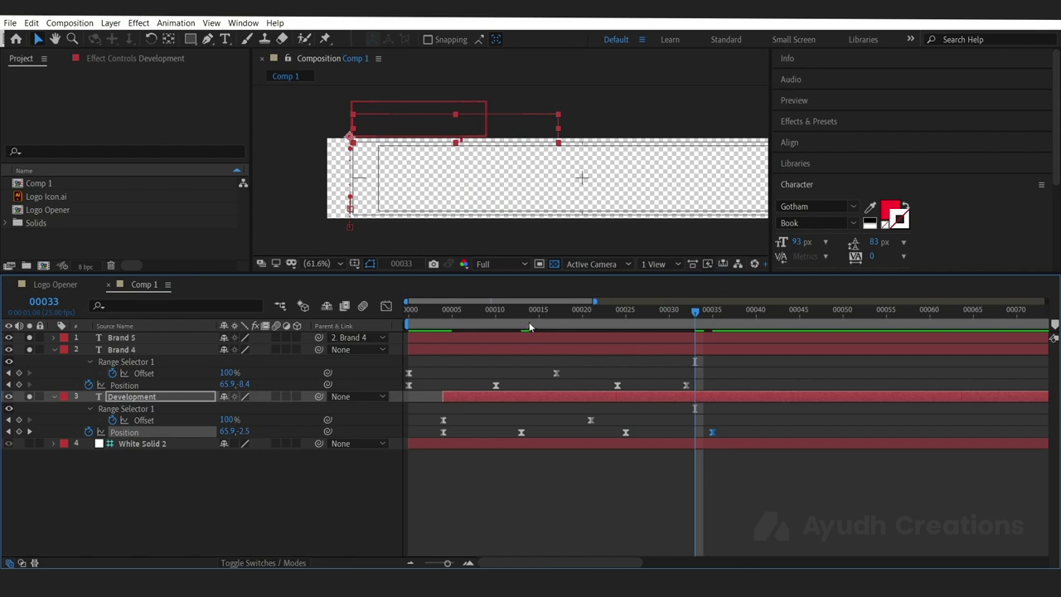
Step: Preview the animation and nudge Development's Position keyframe at frame 35 upward until the text clears the composition's upper edge
key(space)
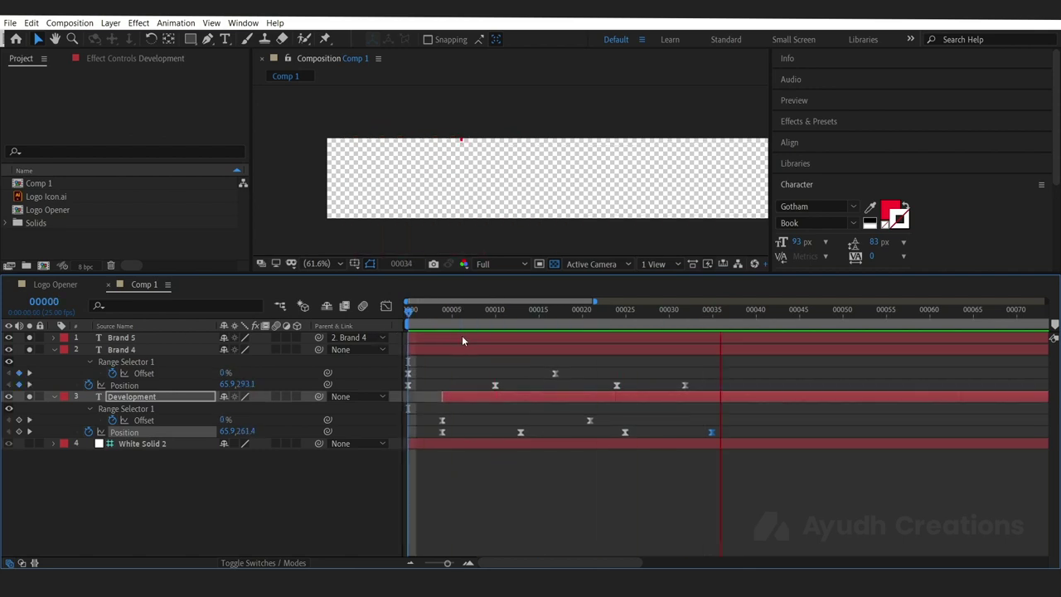
drag(453, 316, 712, 320)
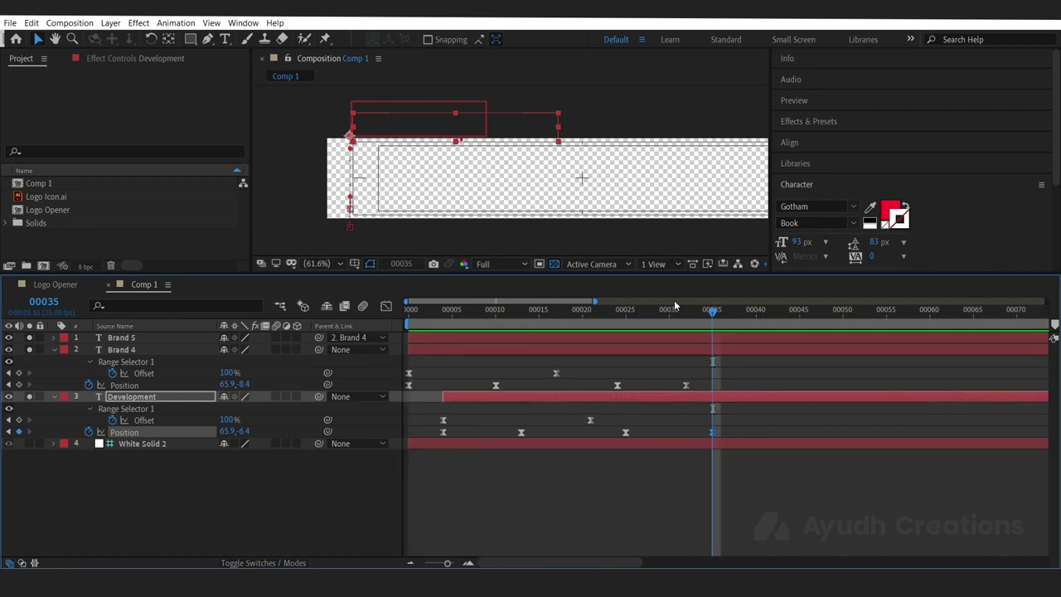
key(Up)
key(Up)
key(Up)
key(Up)
key(Up)
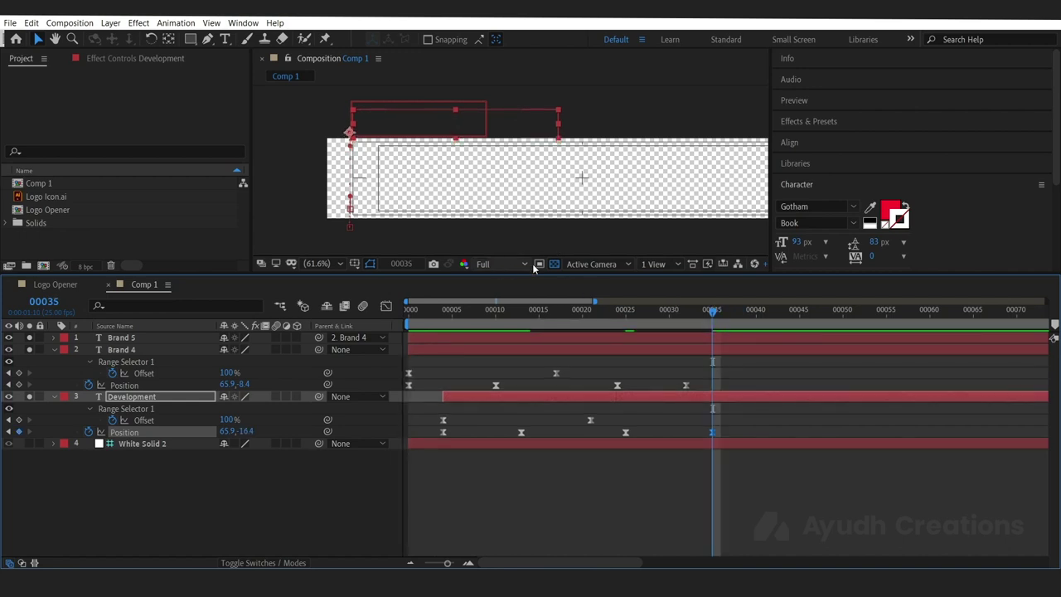
Step: Play back and scrub the opening frames to examine how the Brand and Development letters rise
click(652, 454)
key(space)
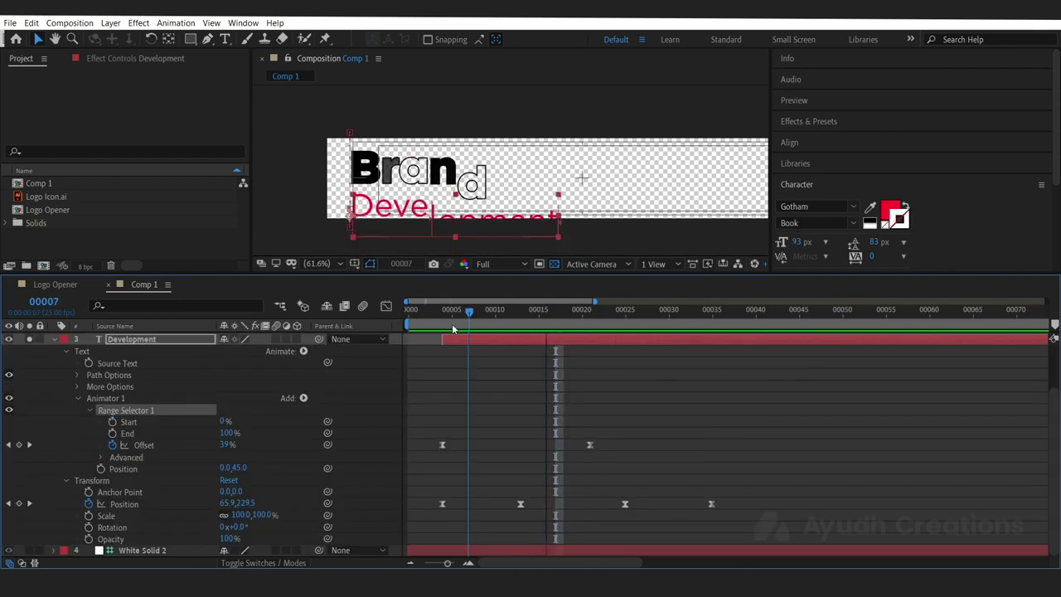
drag(452, 324, 425, 329)
key(space)
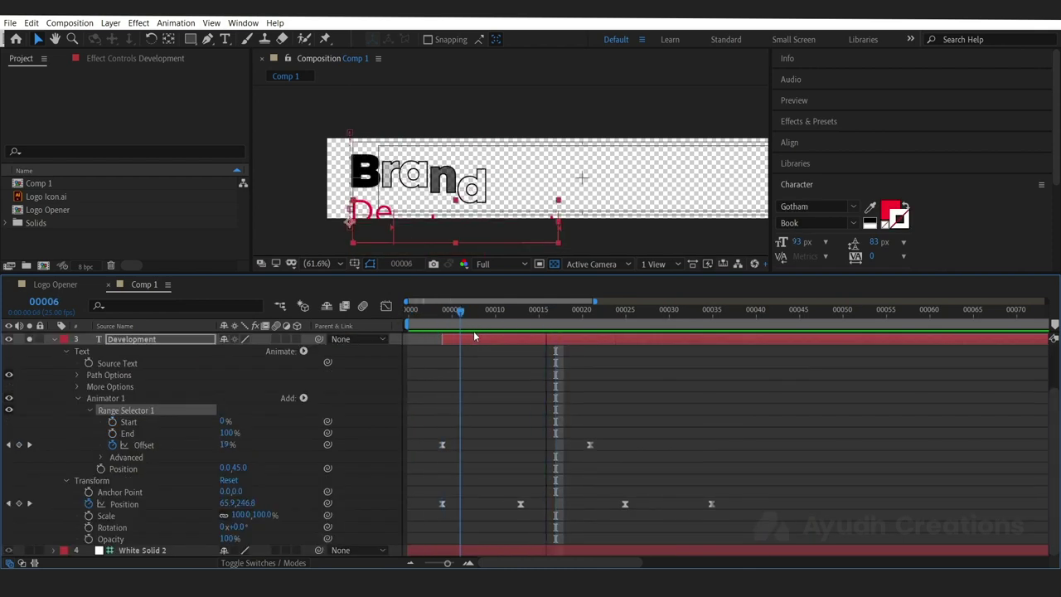
mouse_move(532, 344)
mouse_down()
mouse_move(455, 346)
mouse_move(564, 332)
mouse_move(501, 337)
mouse_move(547, 332)
mouse_up()
key(space)
Step: Change the Shape of Development's Range Selector 1 to Ramp Up in its Advanced options
click(126, 399)
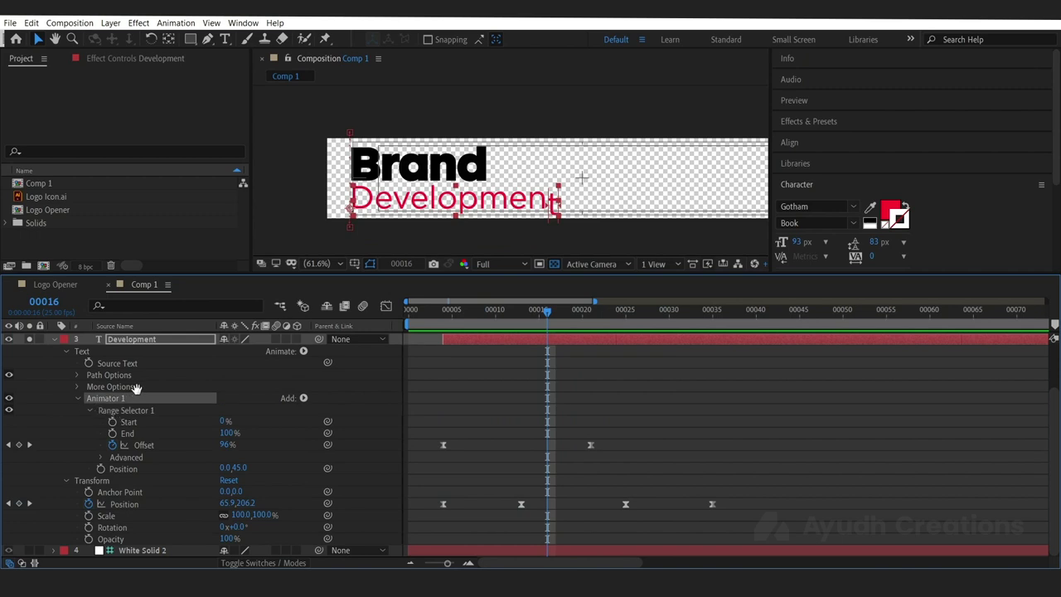
click(101, 481)
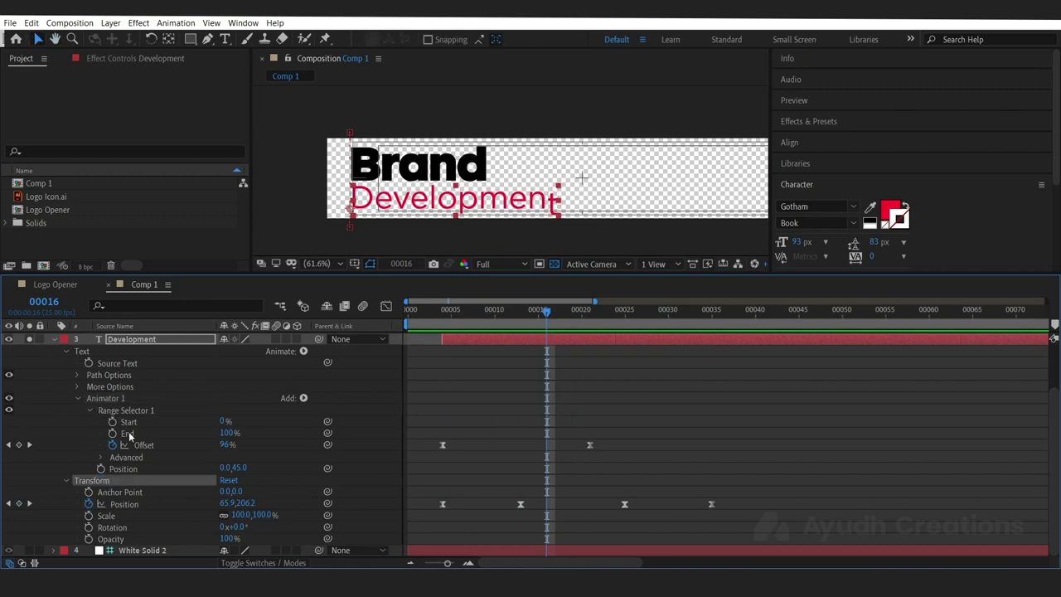
click(120, 460)
click(103, 458)
scroll(172, 377, down, 3)
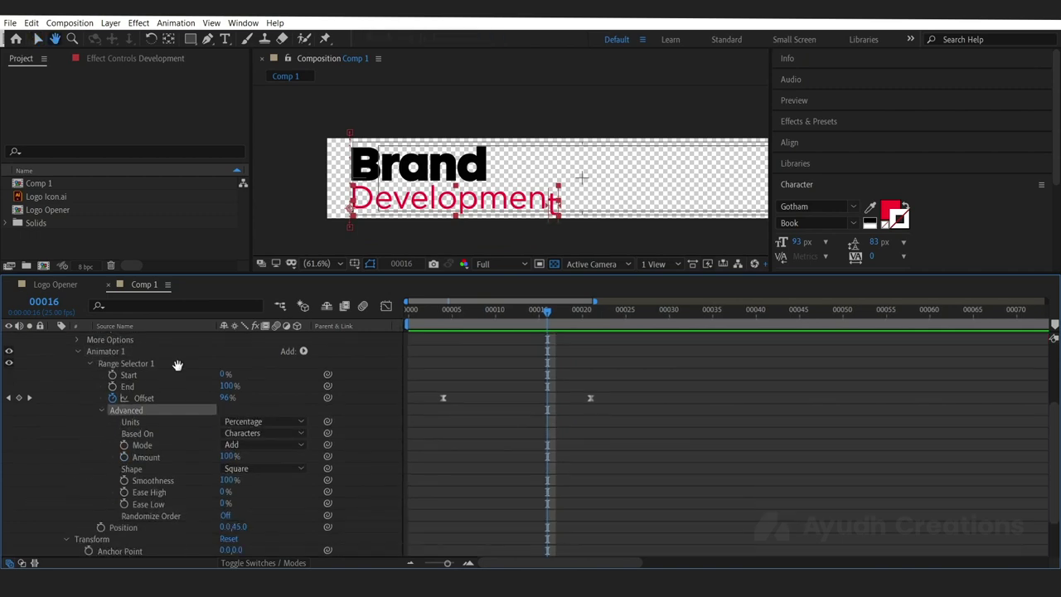
click(150, 411)
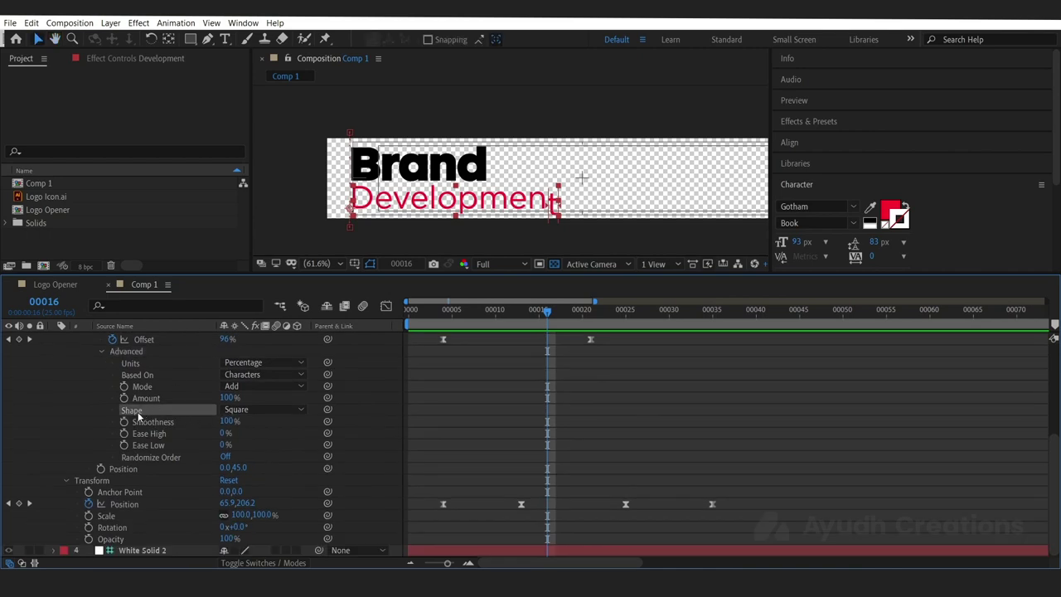
scroll(183, 441, up, 1)
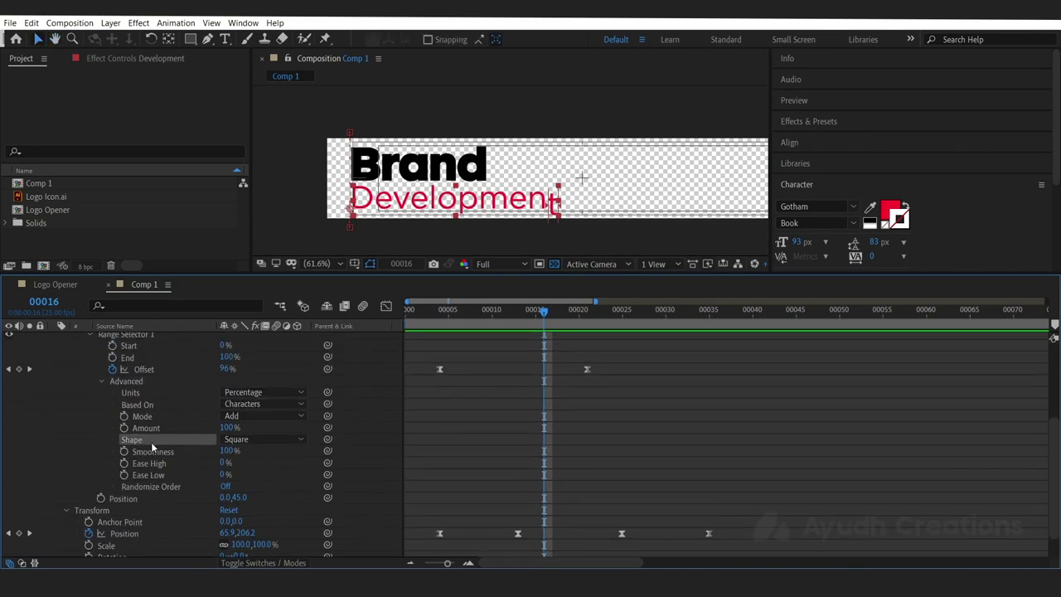
click(250, 442)
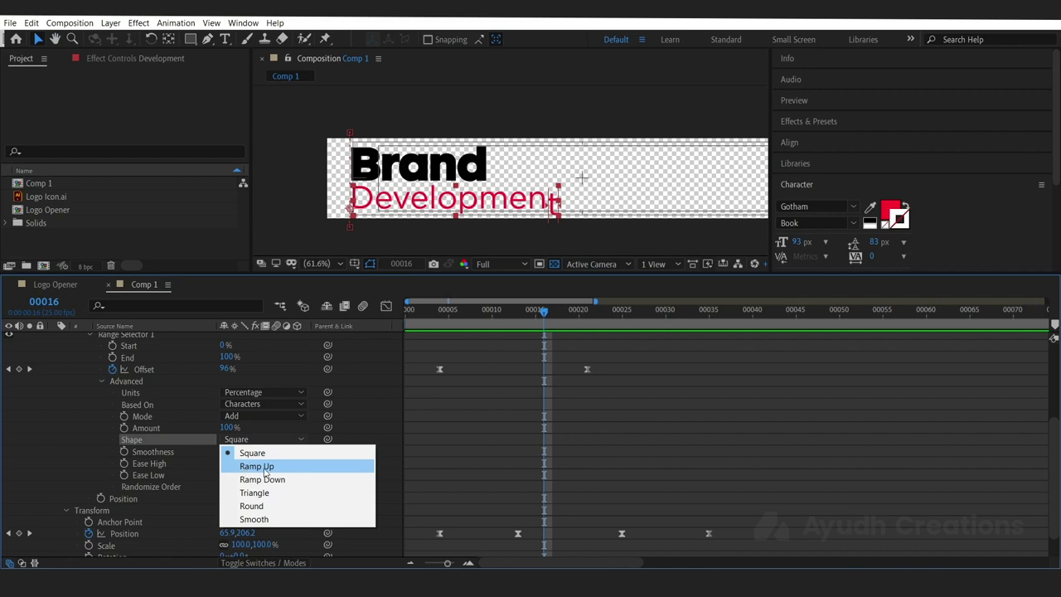
click(274, 467)
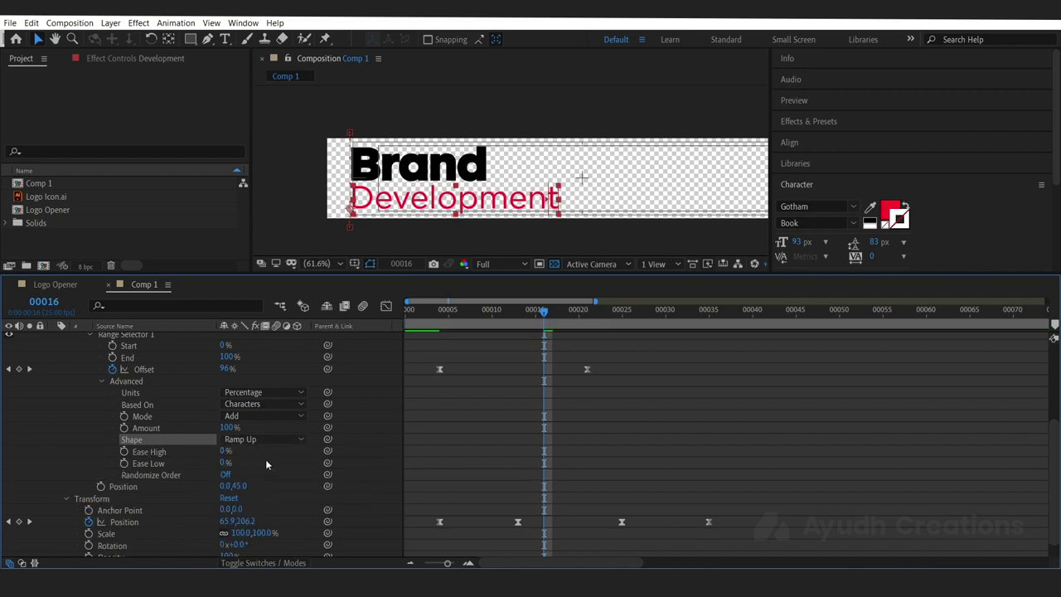
Step: Set Development's Range Selector 1 Offset keyframe at frame 4 to -100%
scroll(196, 447, down, 1)
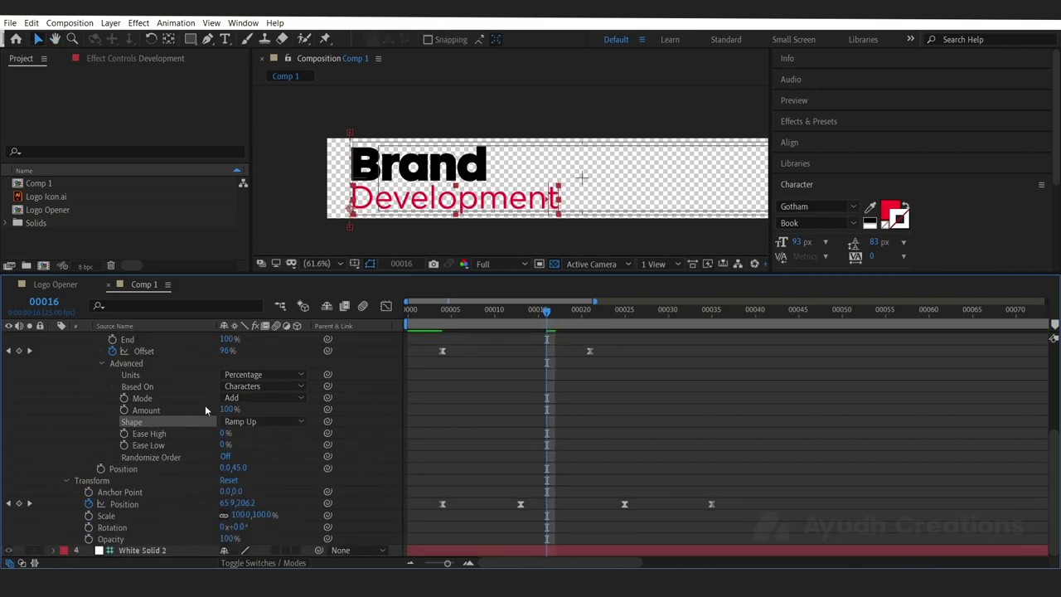
scroll(204, 405, up, 3)
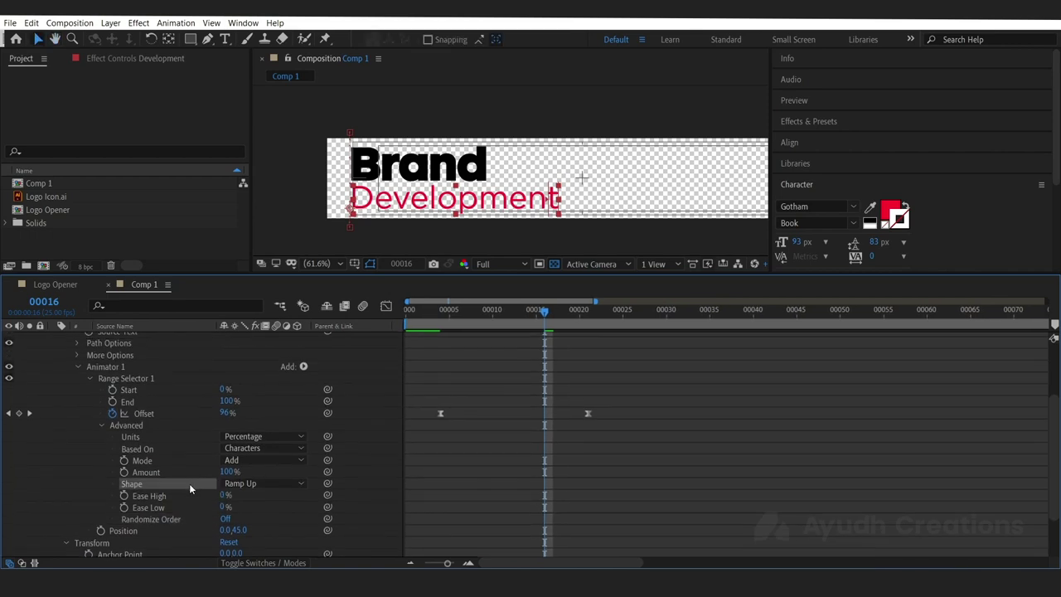
drag(580, 398, 729, 434)
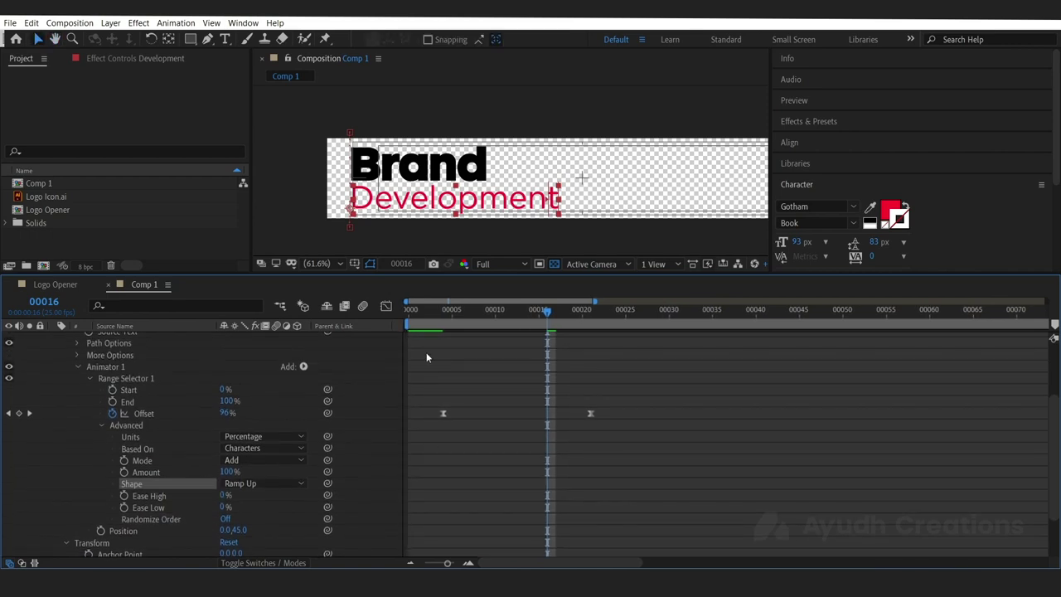
click(138, 379)
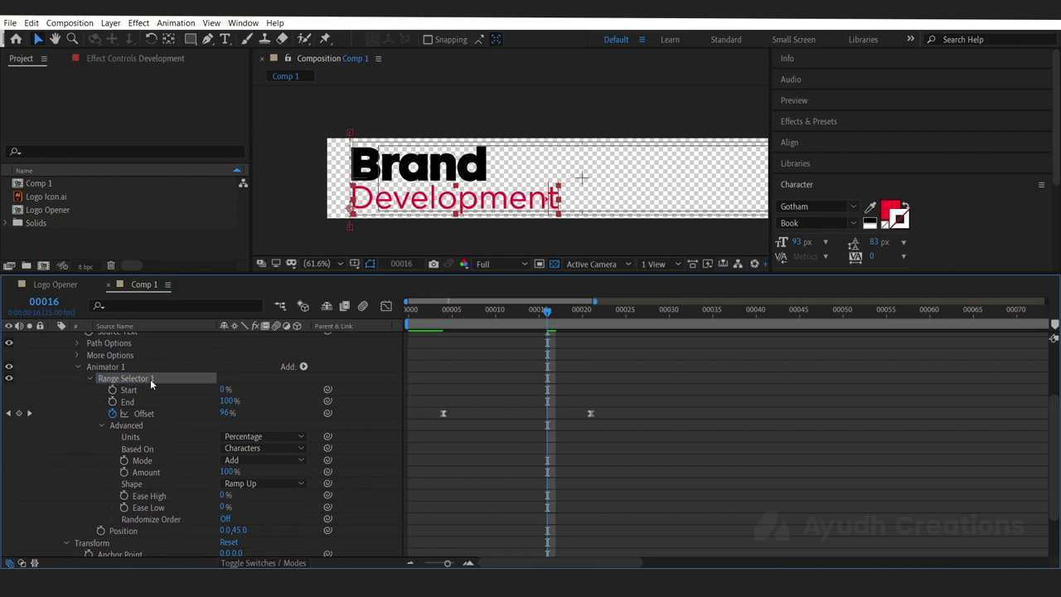
click(154, 416)
drag(508, 315, 444, 312)
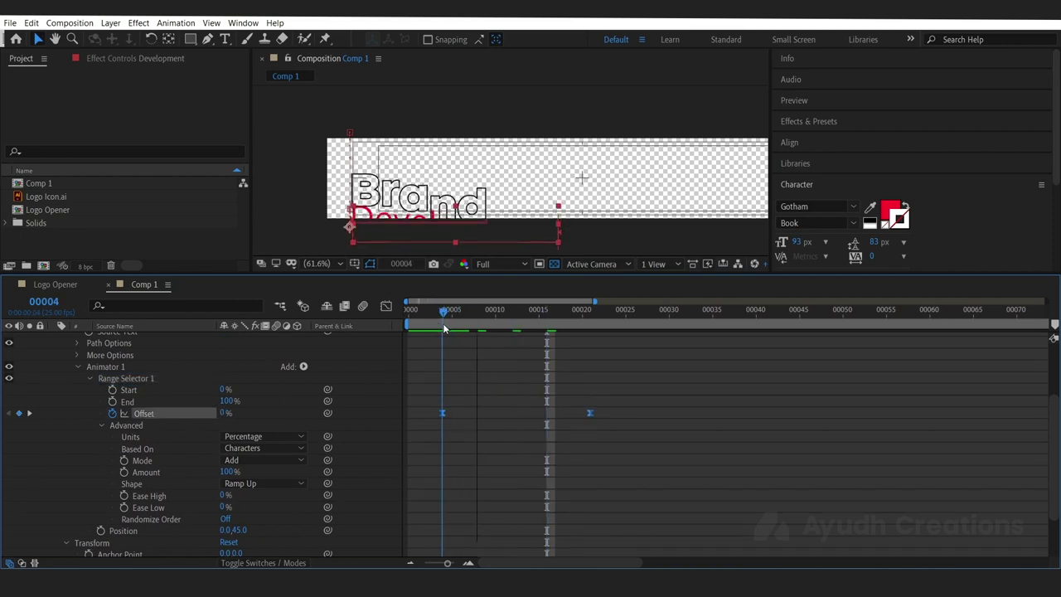
drag(418, 405, 153, 413)
click(232, 414)
Step: Preview Comp 1 from the start to check Development's smoother letter-by-letter reveal
drag(454, 322, 423, 333)
key(space)
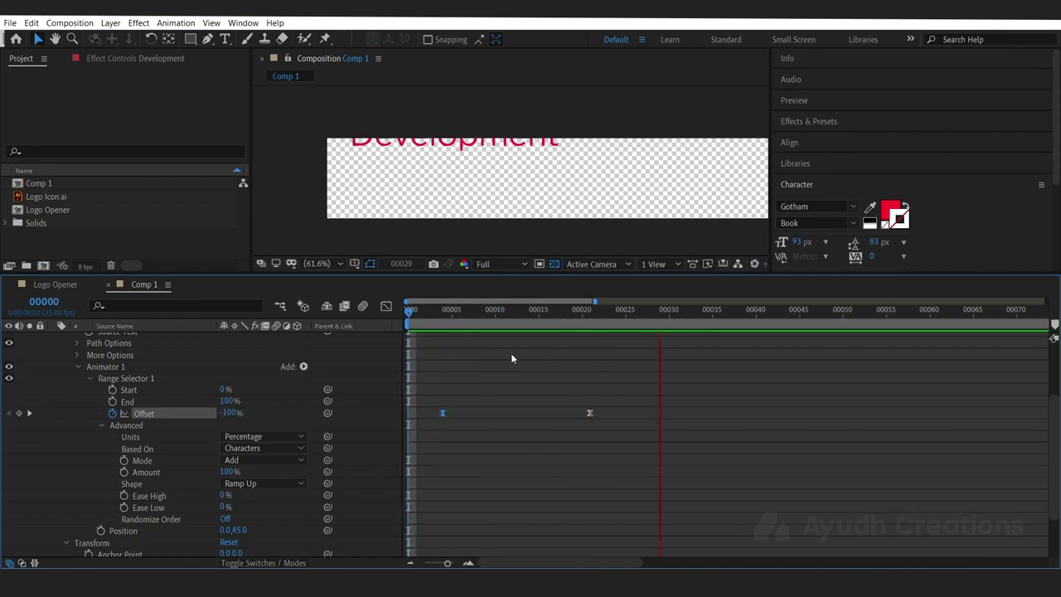
key(space)
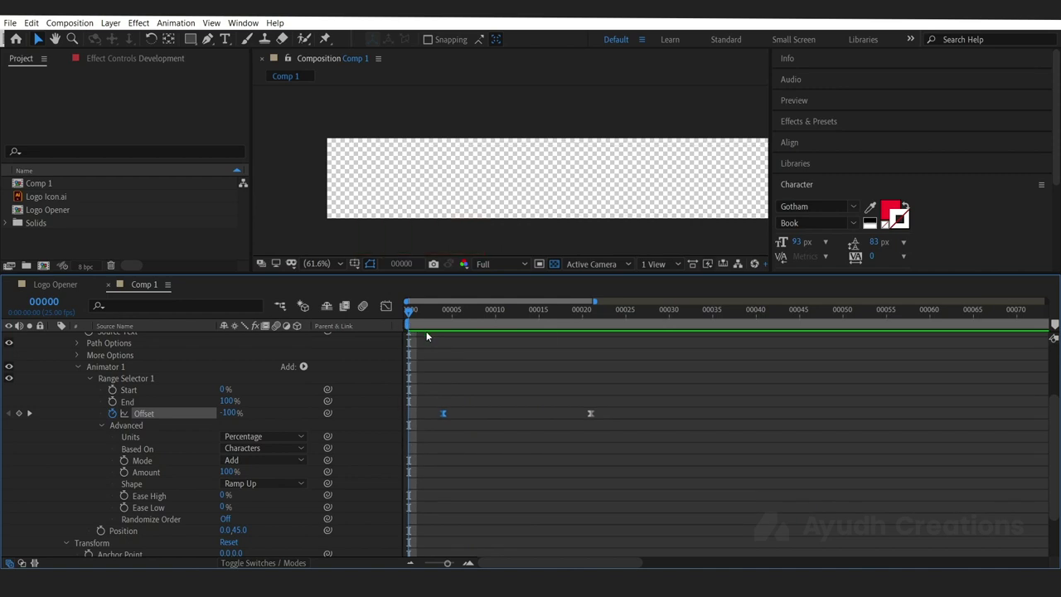
key(space)
key(space)
key(space)
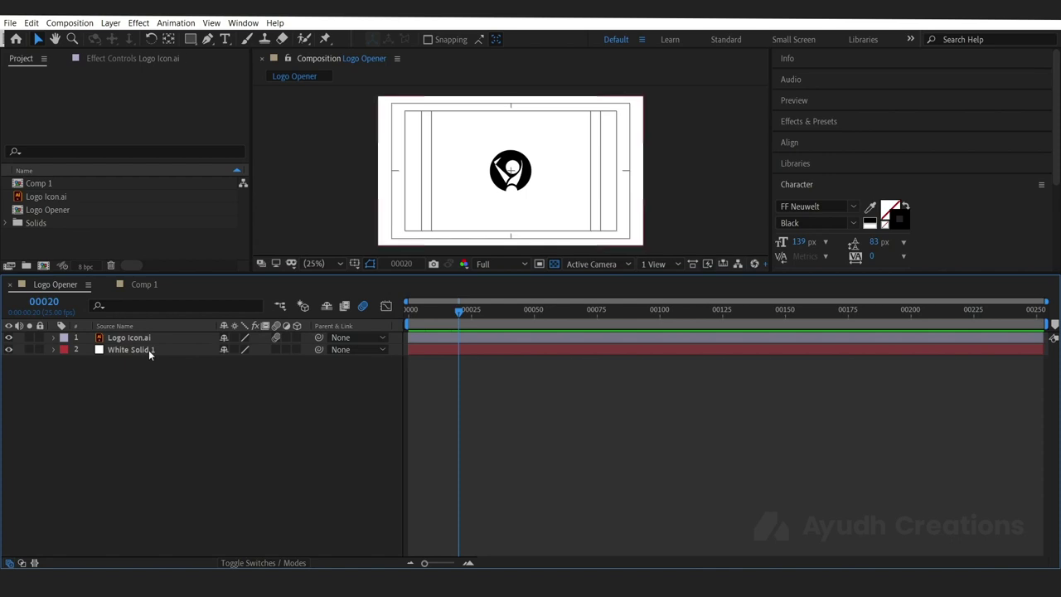
Step: Rename the Comp 1 composition as Animated Texts
click(148, 350)
click(128, 244)
double_click(83, 184)
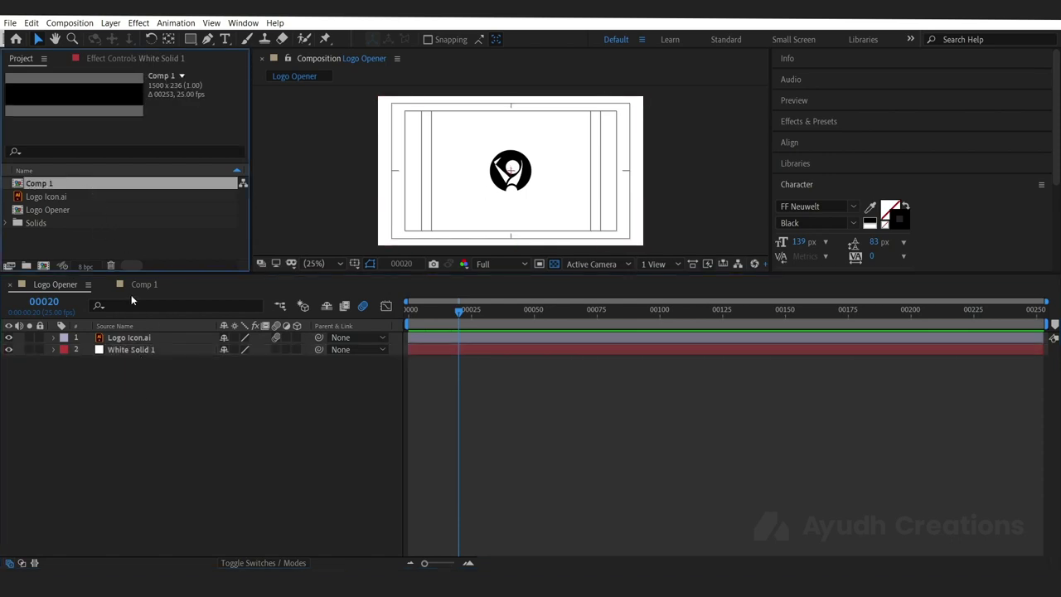
click(55, 285)
click(82, 190)
key(Return)
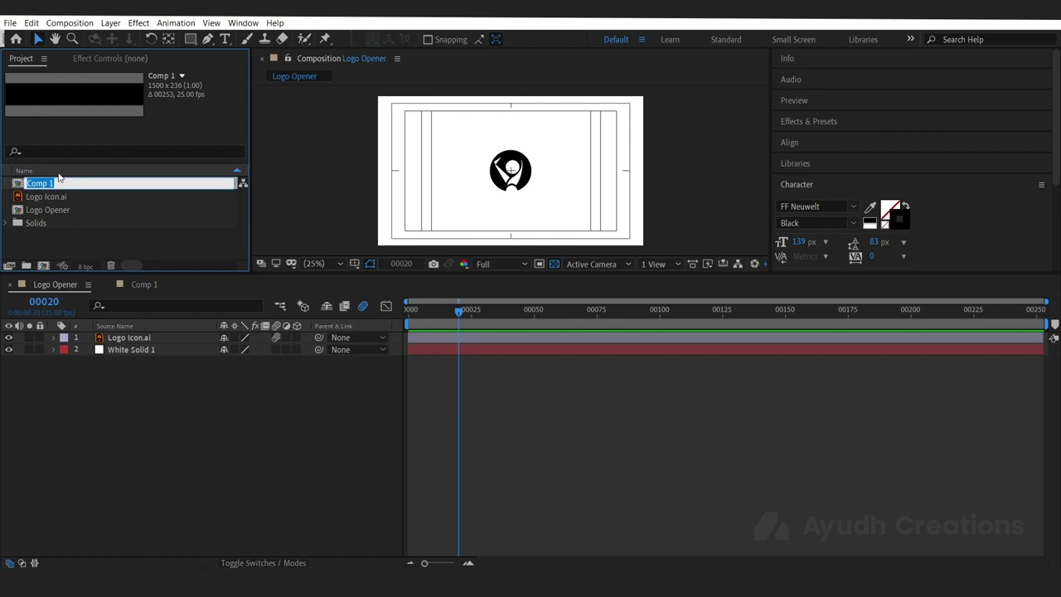
text(Texts)
key(Return)
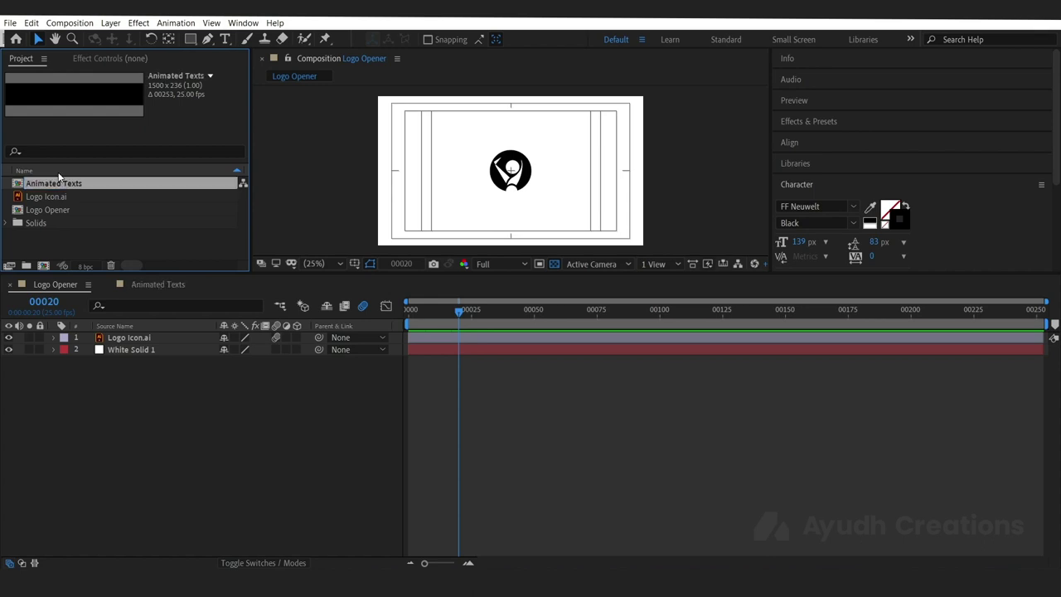
Step: Add Animated Texts above Logo Icon.ai in Logo Opener and place it beside the icon on its right
drag(89, 185, 124, 333)
drag(447, 186, 559, 185)
click(529, 194)
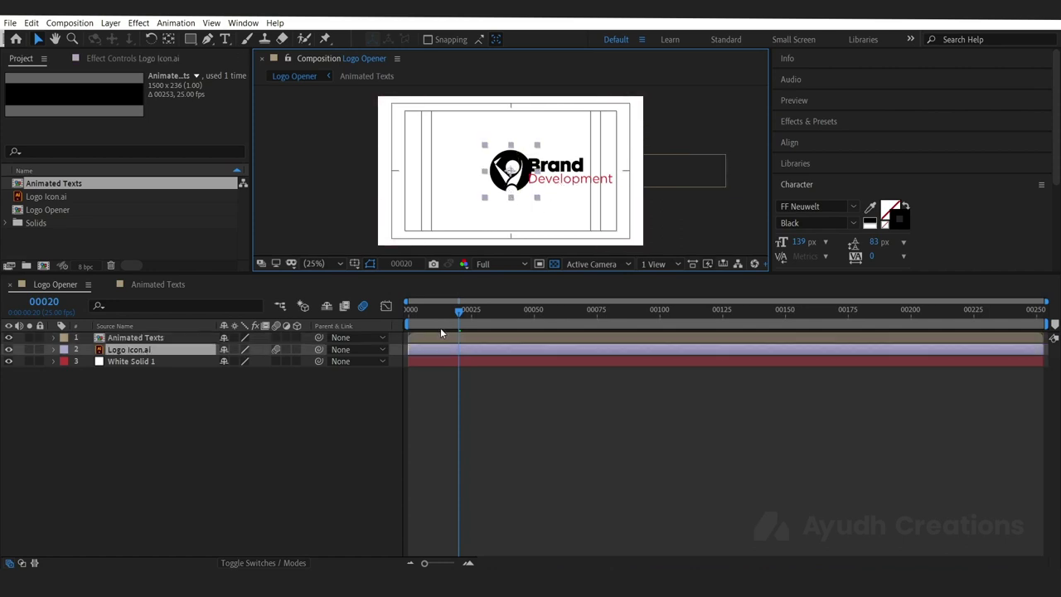
Step: Try to move the logo icon left at frame 35 without a Position keyframe
click(263, 389)
drag(454, 321, 494, 318)
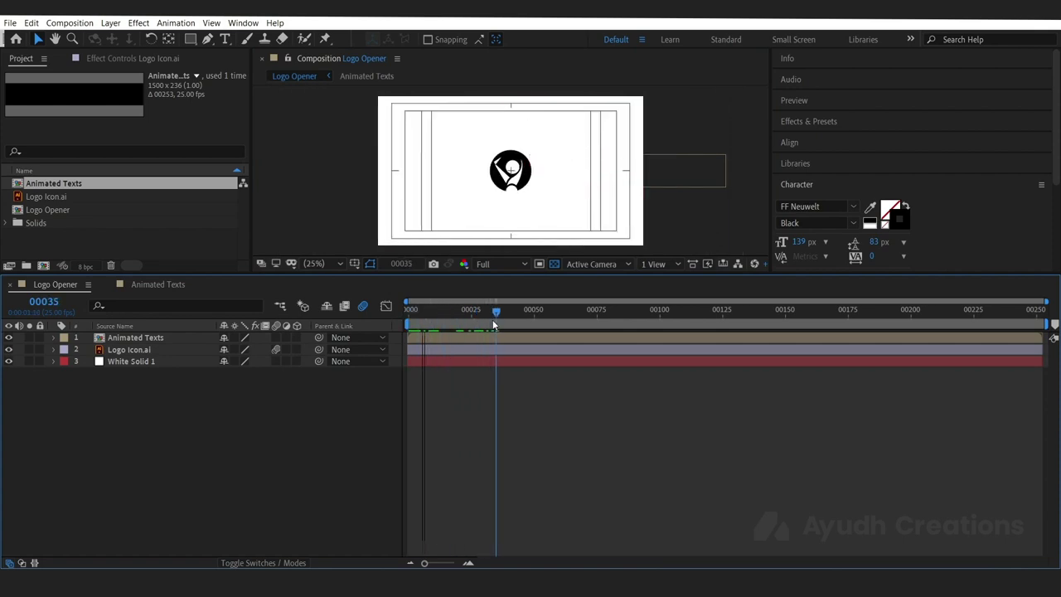
click(515, 190)
drag(512, 172, 492, 172)
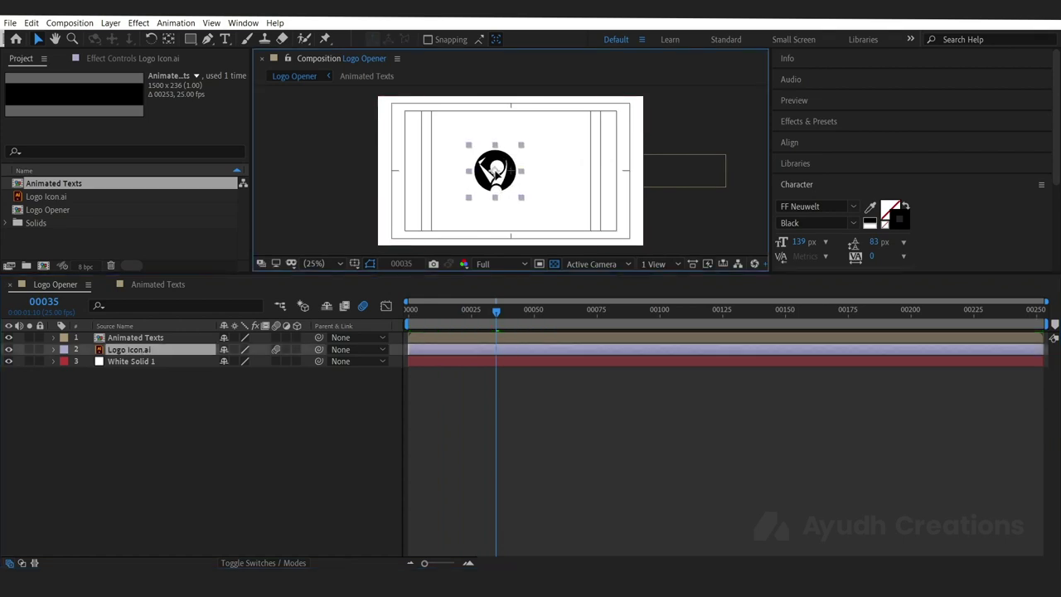
click(159, 427)
Step: Reveal Logo Icon.ai's keyframed Scale together with its Position property
click(165, 352)
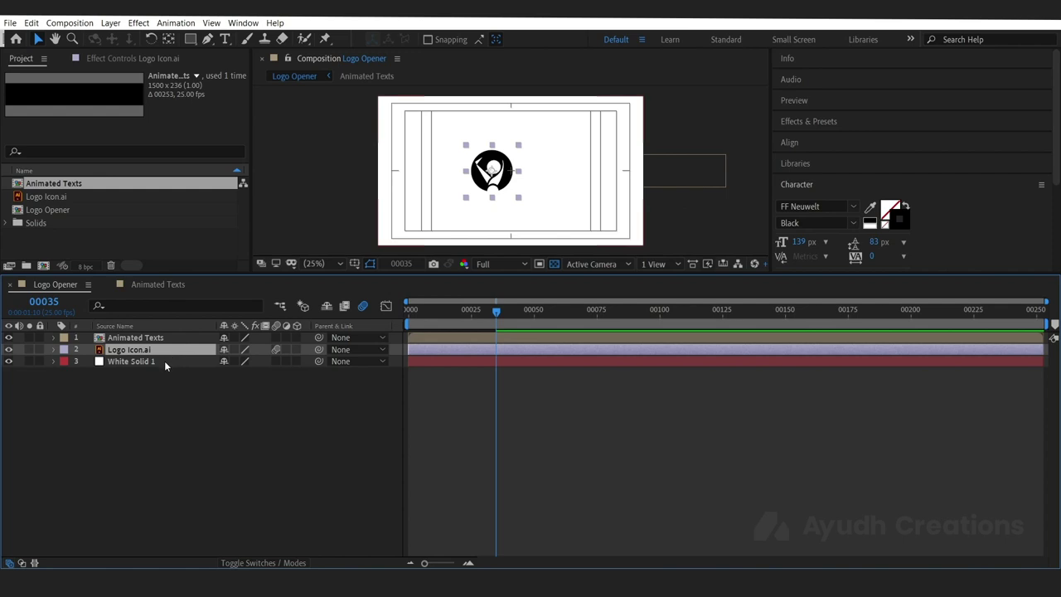
key(u)
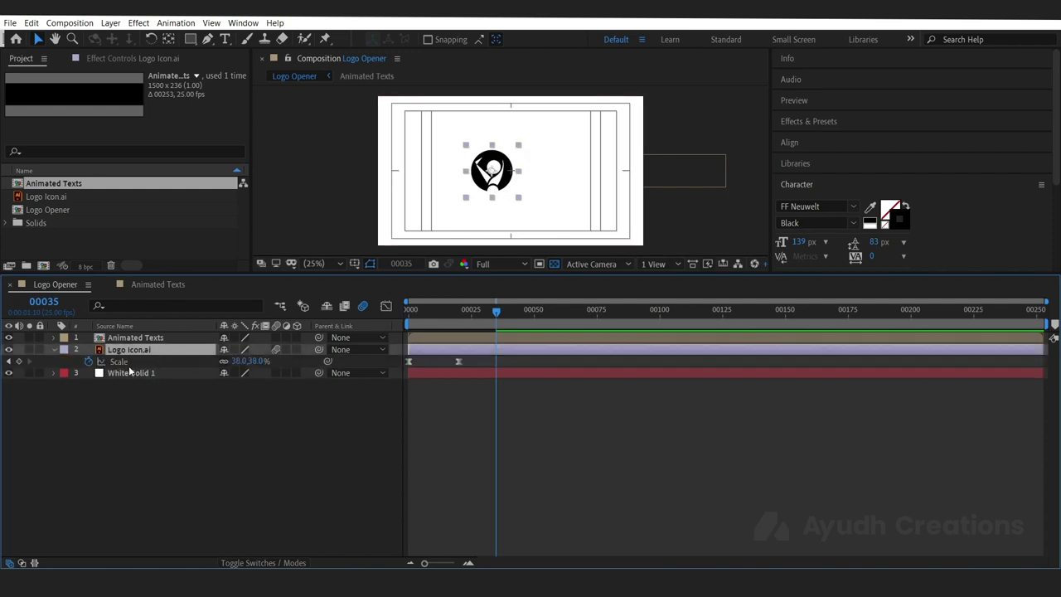
click(154, 360)
click(158, 350)
click(155, 363)
click(167, 350)
key(shift+p)
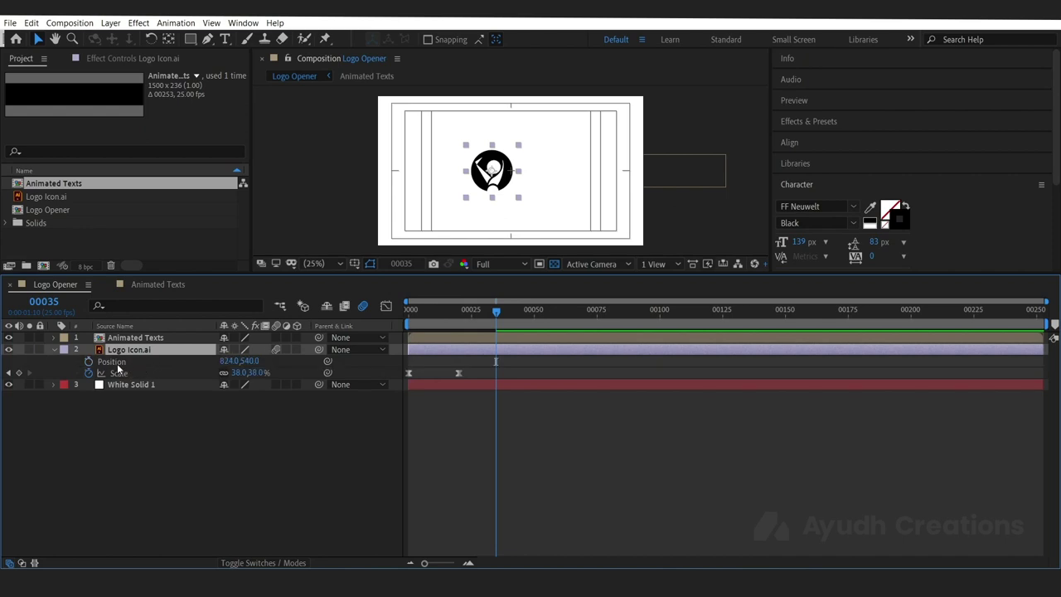
click(145, 361)
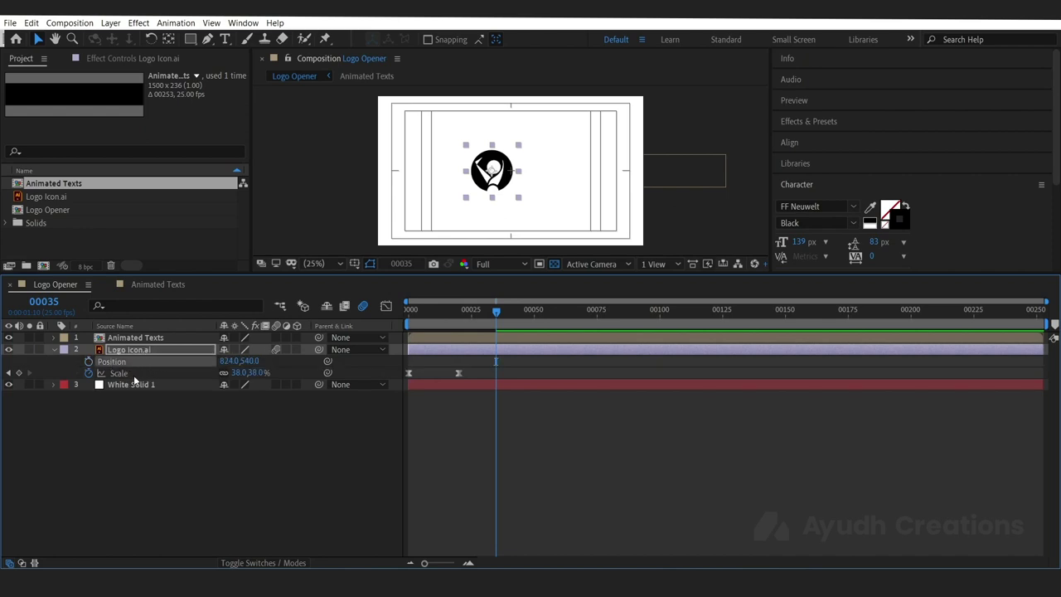
click(142, 412)
click(146, 385)
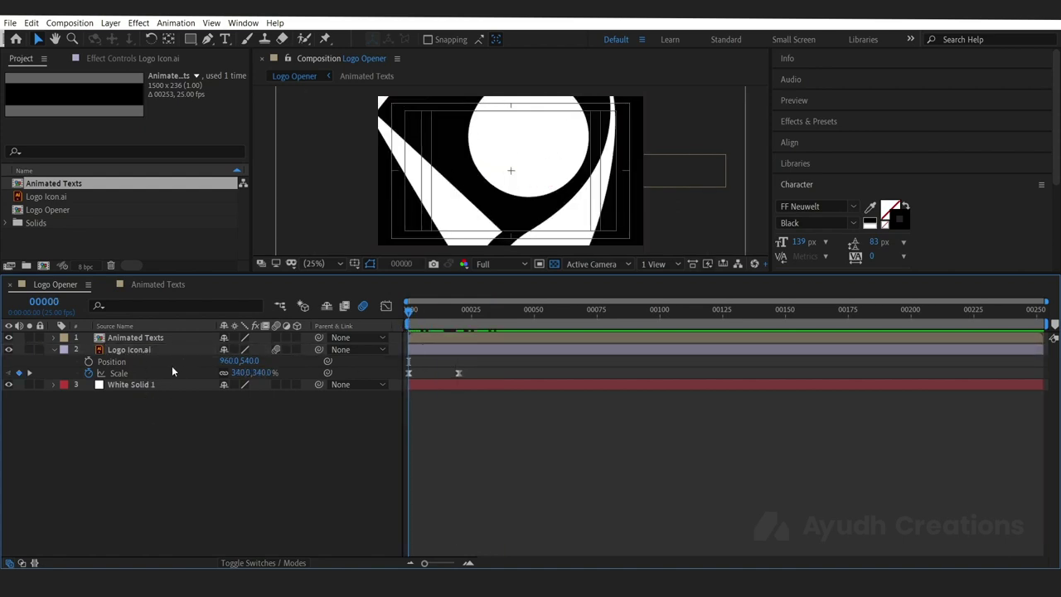
Step: Add a Position keyframe of 960, 540 to Logo Icon.ai at frame 20
click(174, 360)
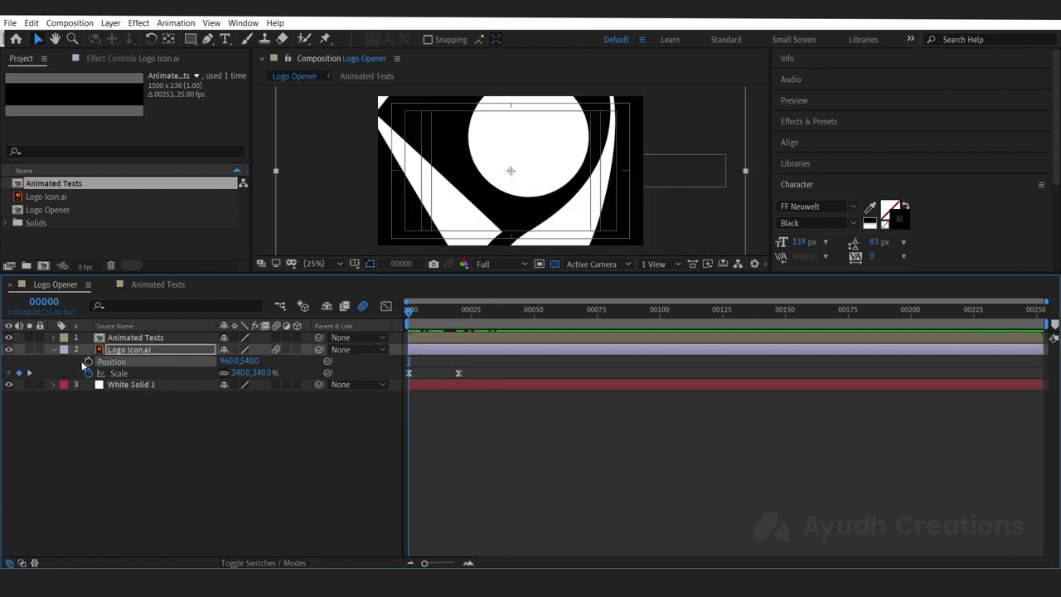
drag(429, 317, 456, 313)
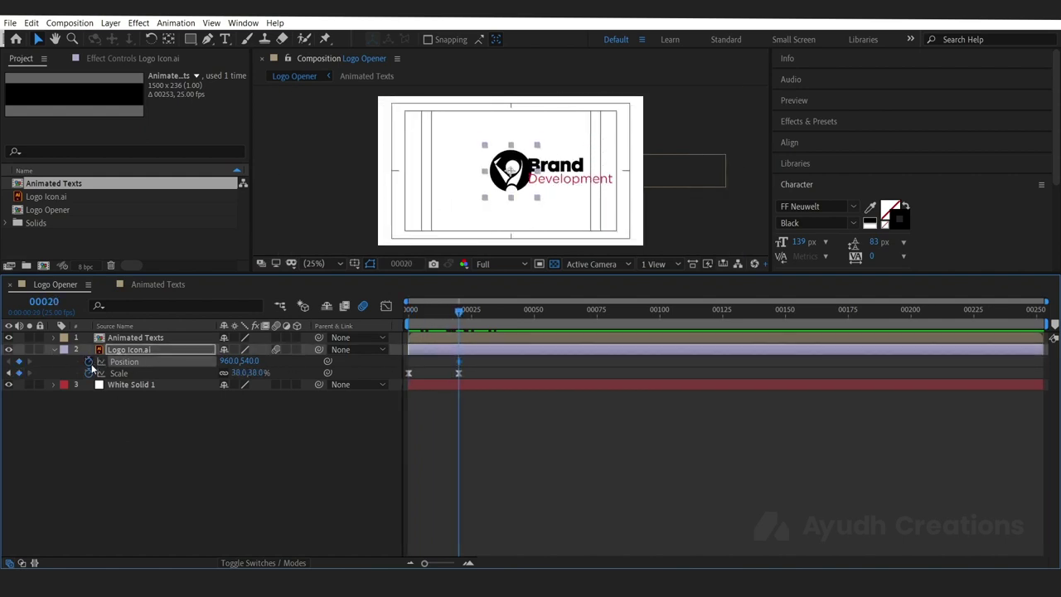
click(192, 443)
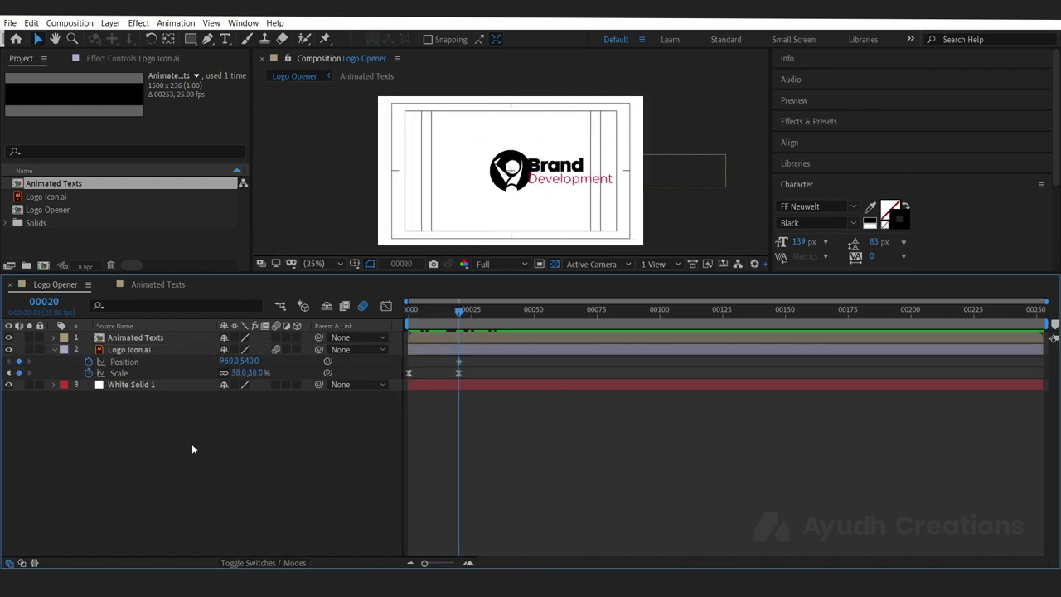
click(179, 365)
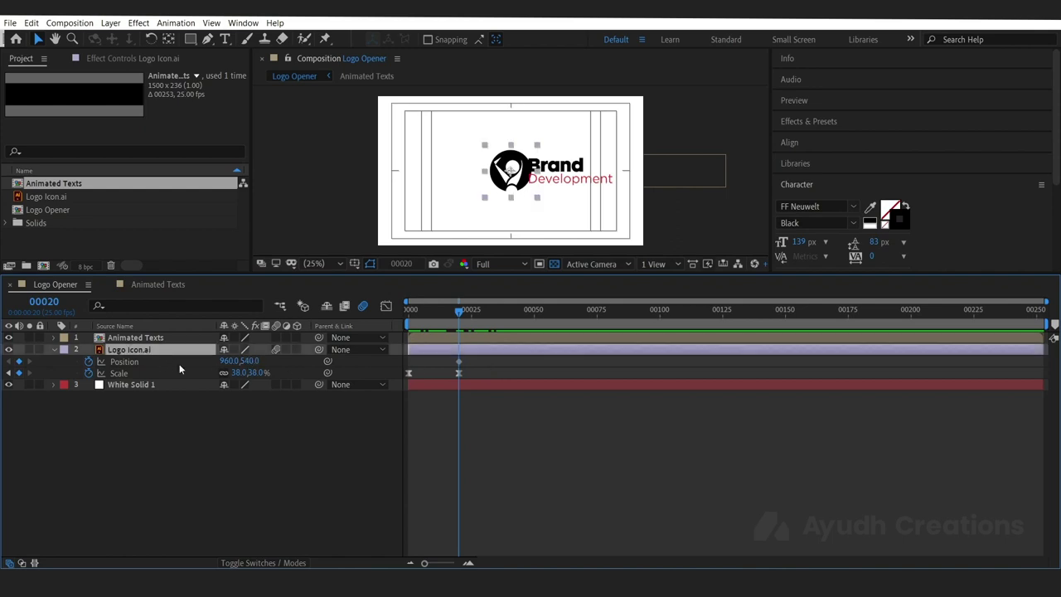
click(184, 432)
click(459, 362)
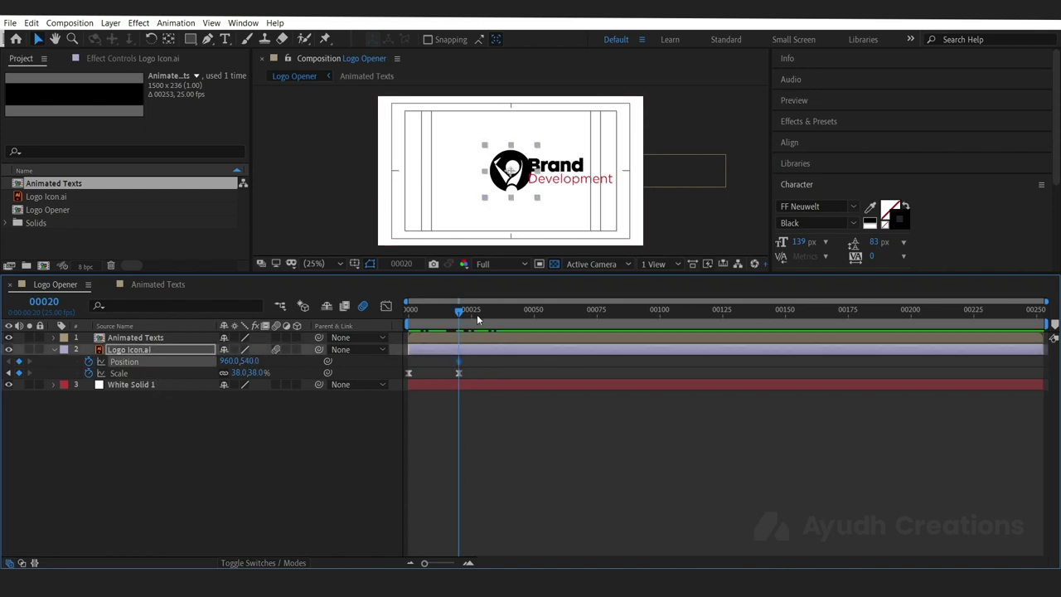
Step: Move the logo icon left to 764, 540 at frame 35 and ease both Position keyframes
drag(466, 314, 496, 313)
key(F2)
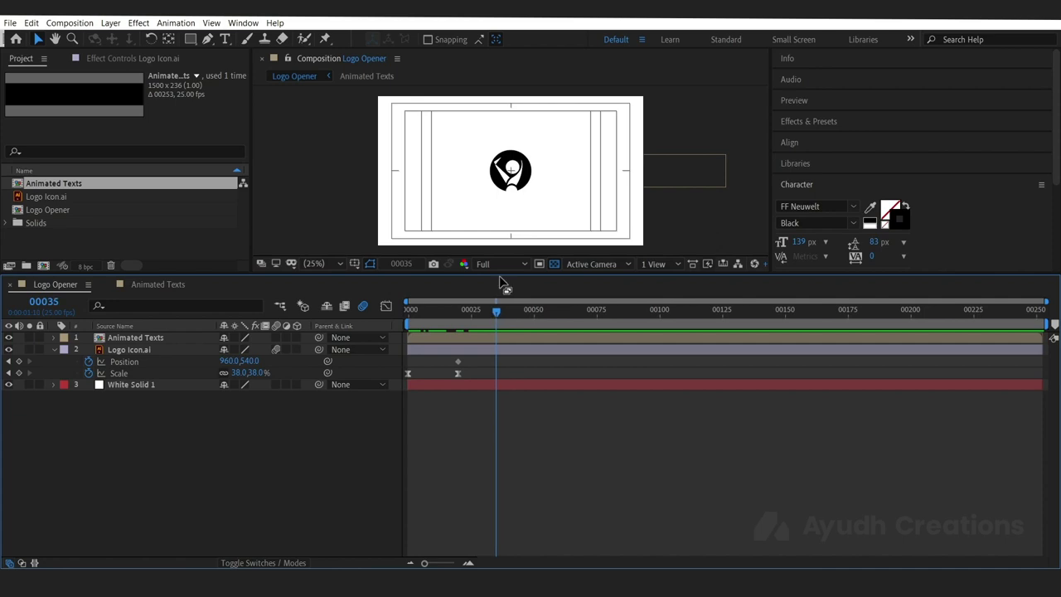
click(491, 195)
mouse_move(492, 195)
mouse_down()
mouse_move(466, 195)
mouse_move(491, 189)
mouse_up()
shift+click(459, 362)
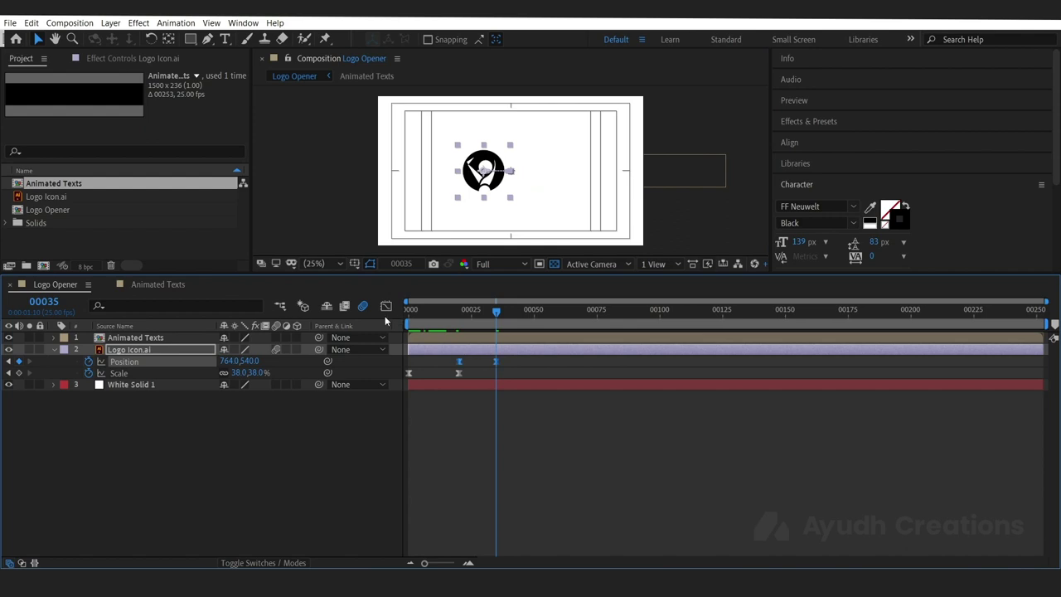
Step: Reshape the icon's Position speed curve in the Graph Editor by stretching a keyframe's influence handle
click(385, 306)
key(equal)
drag(619, 522, 675, 524)
drag(515, 313, 512, 314)
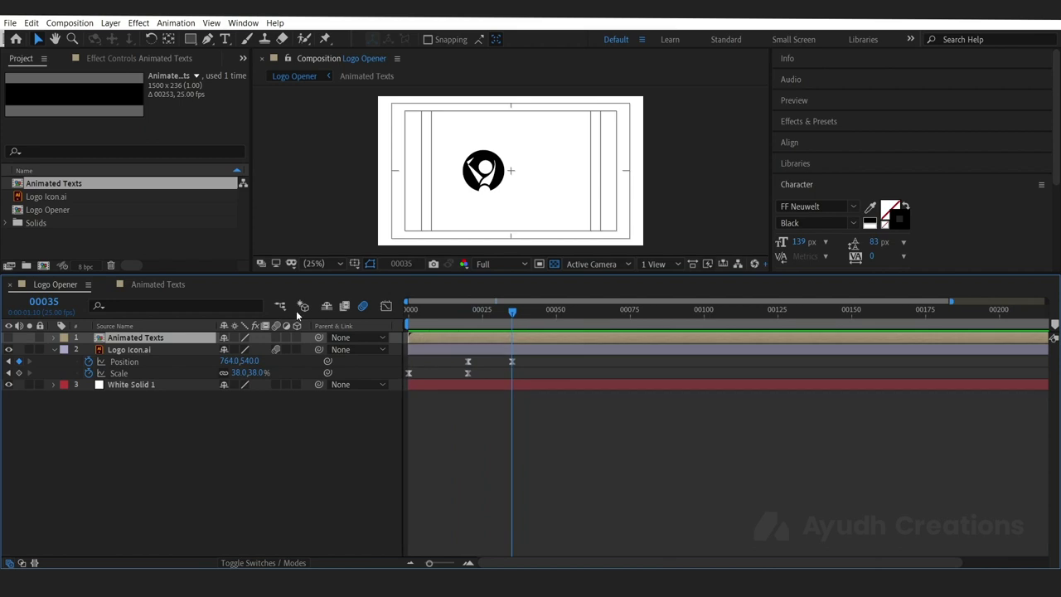
Step: Show the Animated Texts layer again and shift it to start at about frame 26
click(9, 337)
click(78, 455)
click(181, 340)
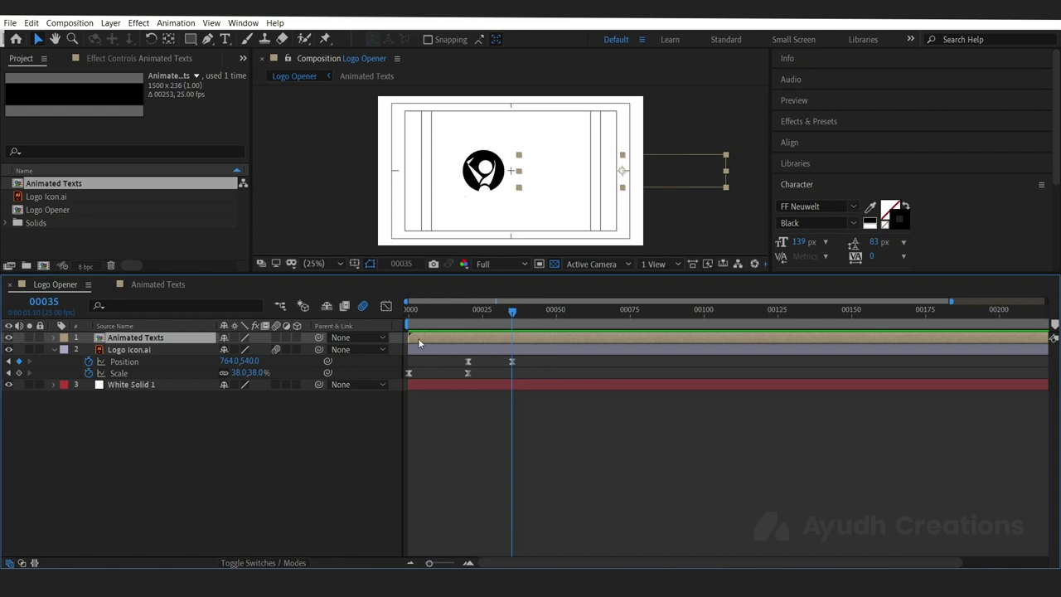
drag(508, 340, 612, 339)
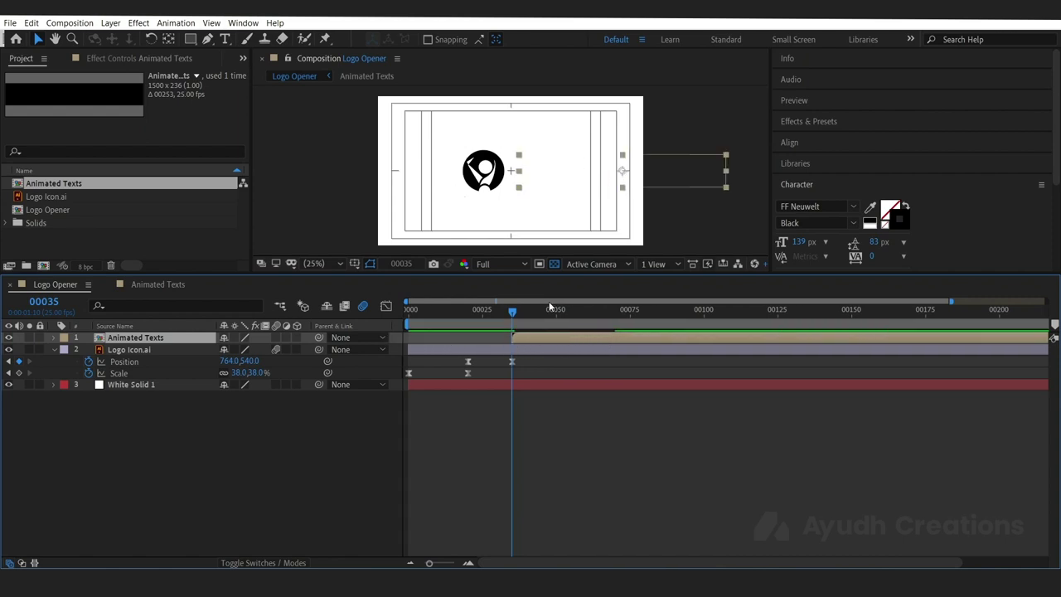
drag(528, 332, 473, 339)
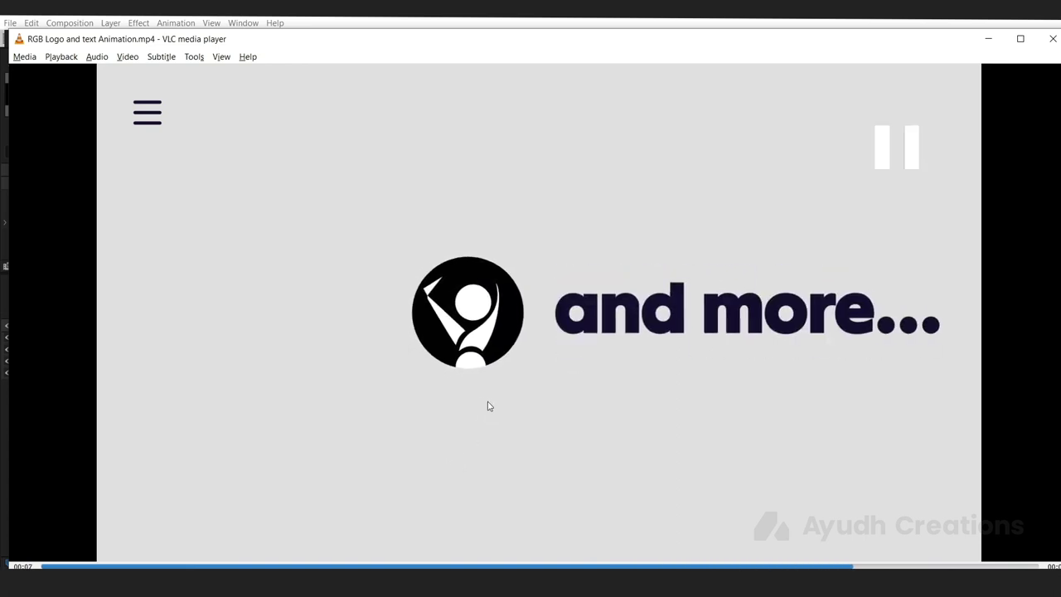
Step: Switch back to After Effects and check the Brand and Development text layers around frame 31 of Animated Texts
key(alt+Tab)
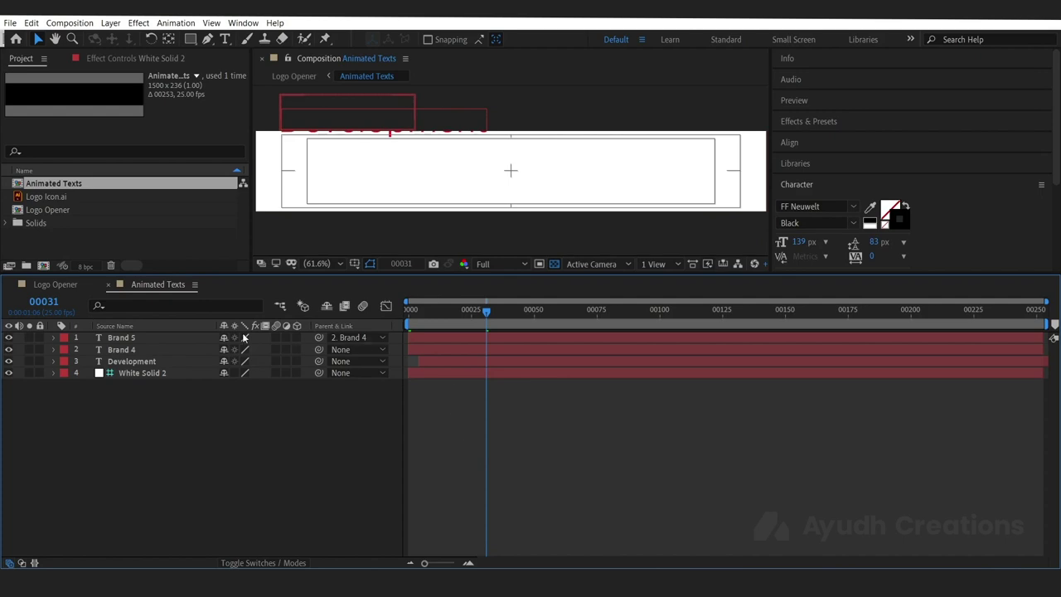
drag(113, 410, 170, 337)
click(146, 419)
mouse_move(486, 320)
mouse_down()
mouse_move(405, 324)
mouse_move(486, 320)
mouse_up()
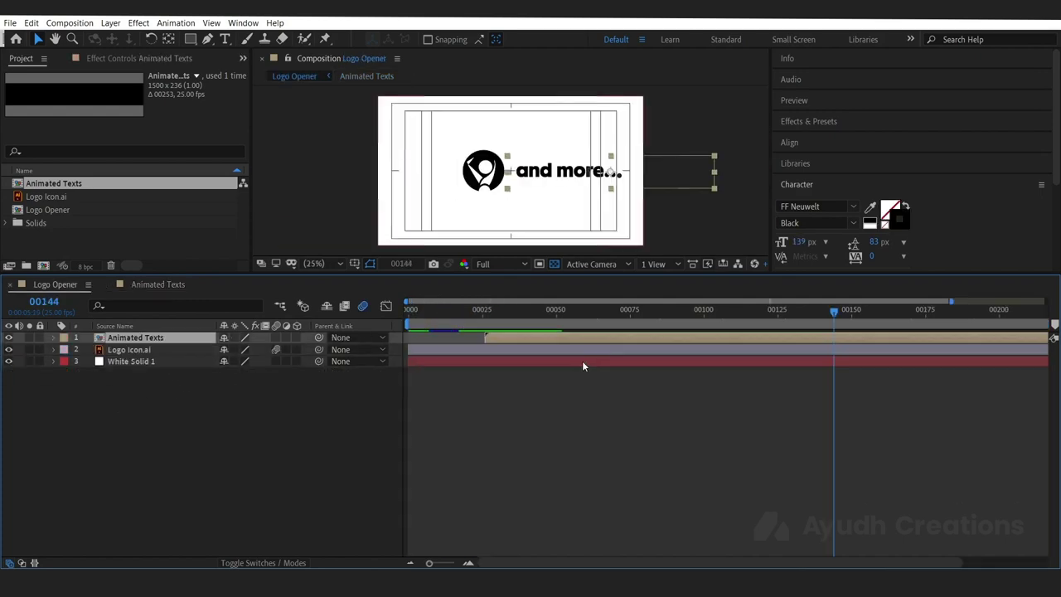
Step: Preview Logo Opener from frame 0 to check the timing of the icon and the text sequence
click(572, 386)
drag(499, 319, 407, 319)
key(space)
key(space)
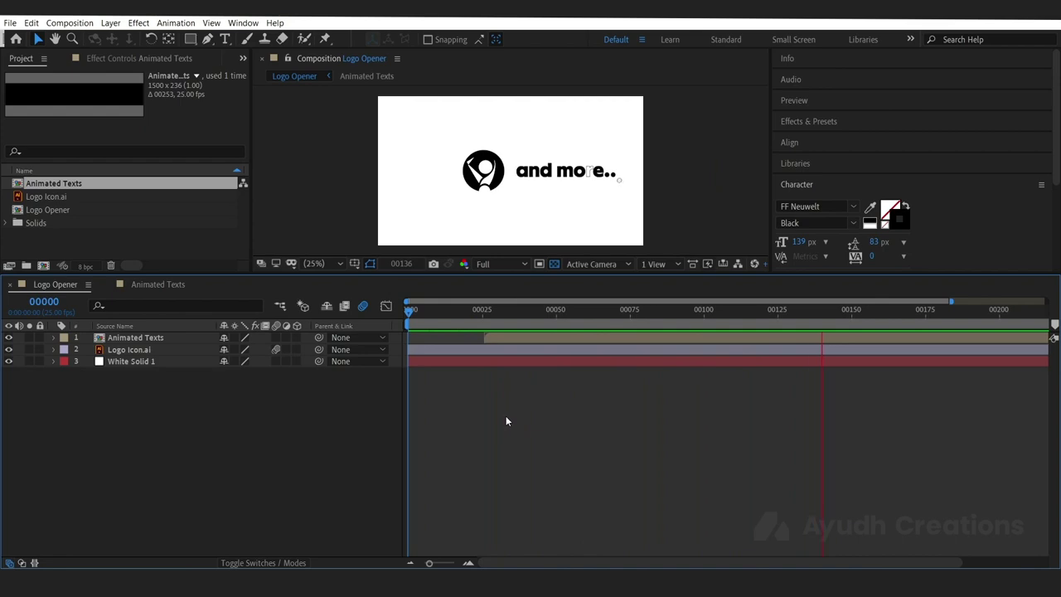
key(space)
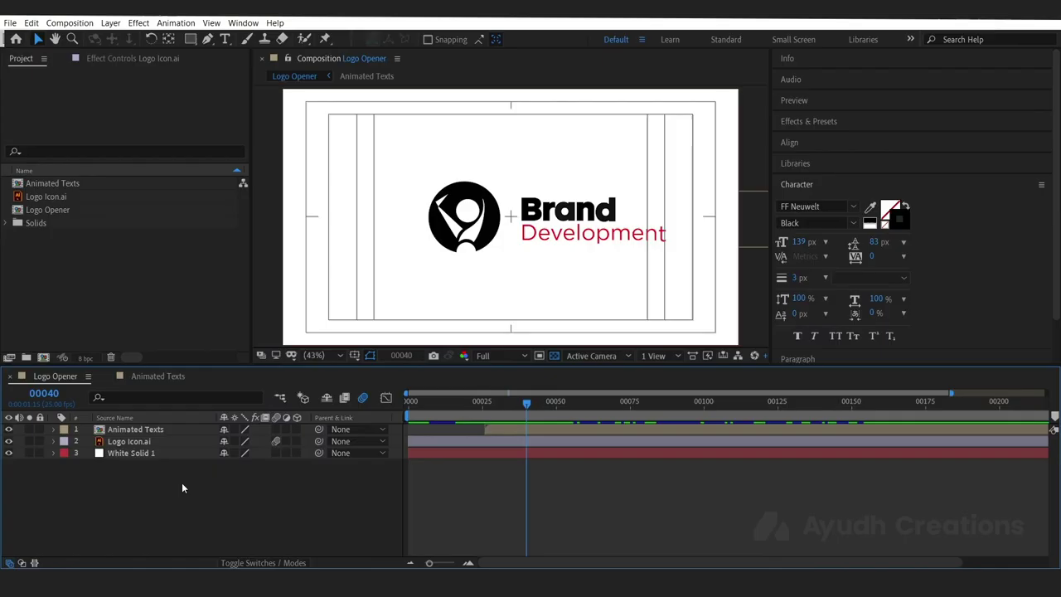
click(146, 441)
click(158, 474)
drag(141, 466, 147, 428)
key(ctrl+shift+a)
click(267, 305)
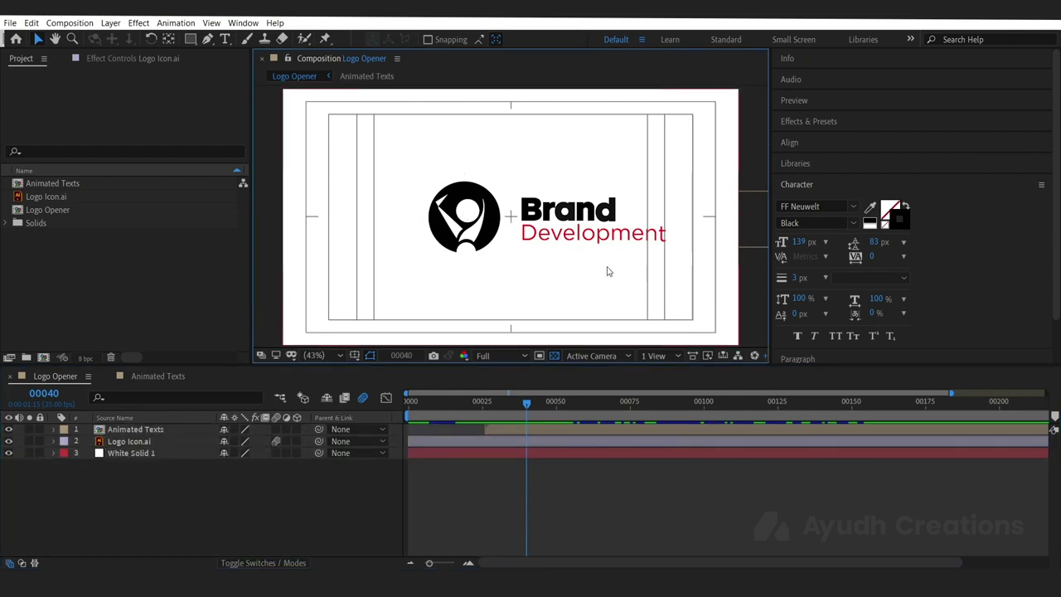
Step: Create a new composition from Logo Opener and rename it RGB Comp
click(30, 211)
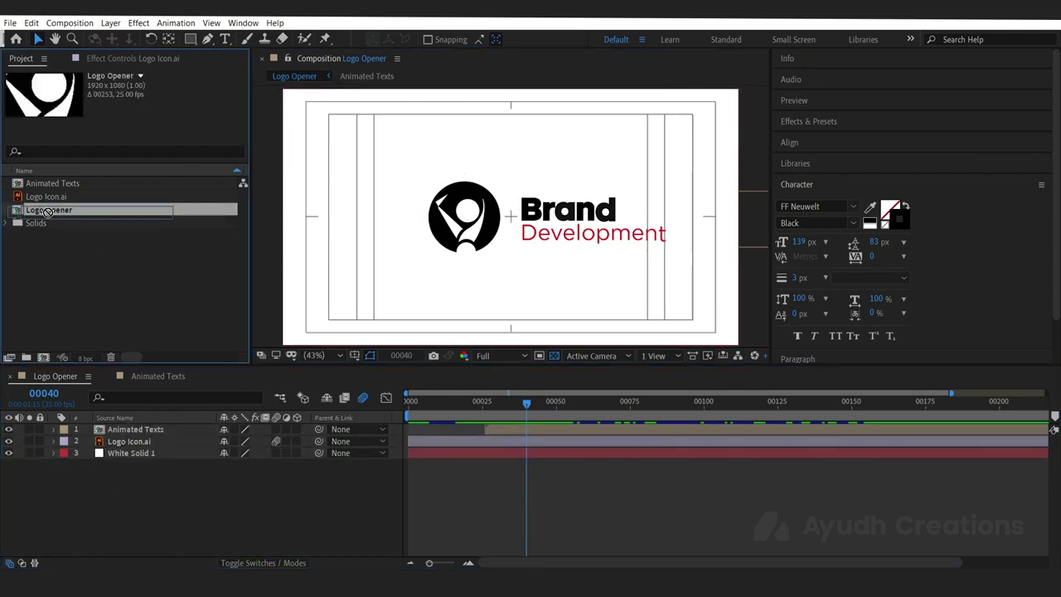
drag(60, 213, 44, 356)
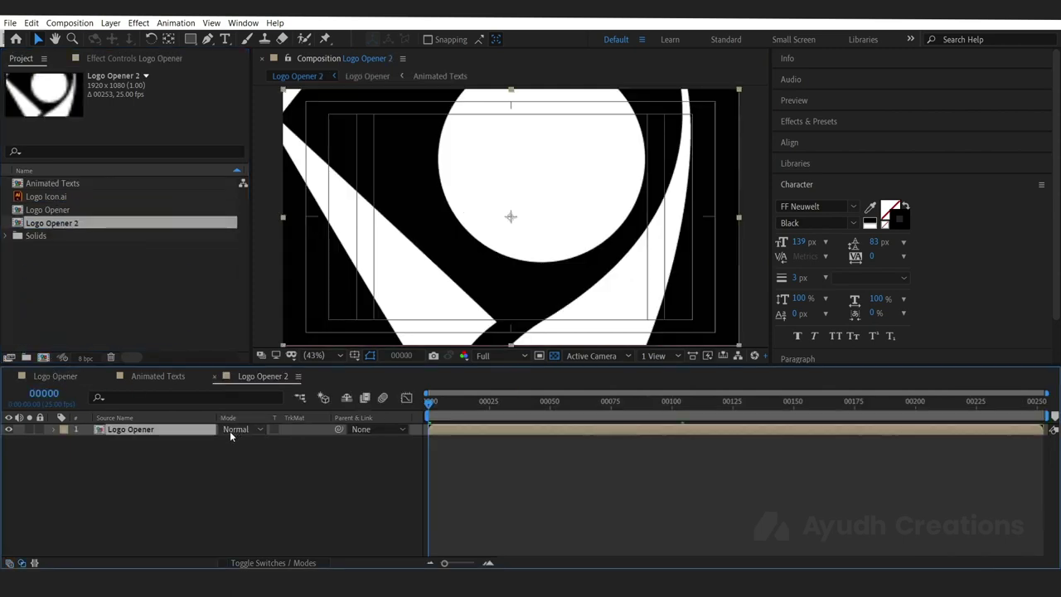
click(111, 227)
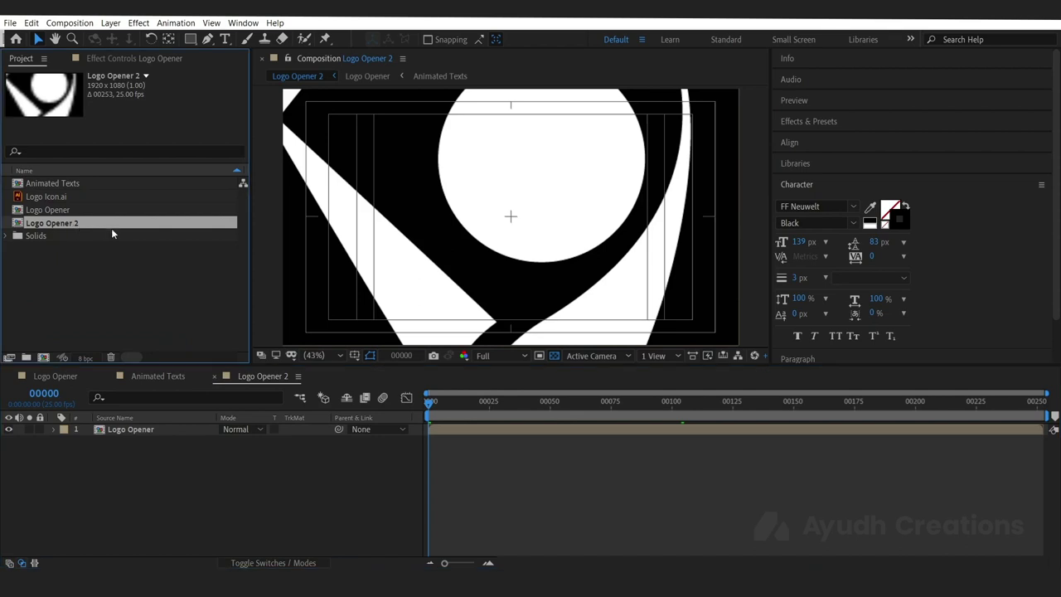
key(Return)
text(RGB Comp)
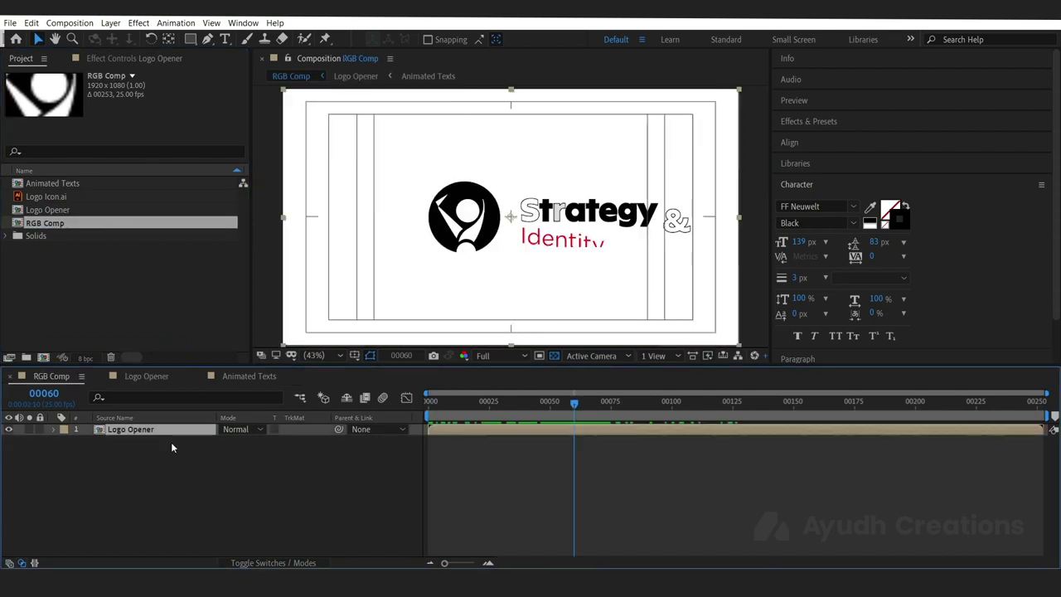
key(Return)
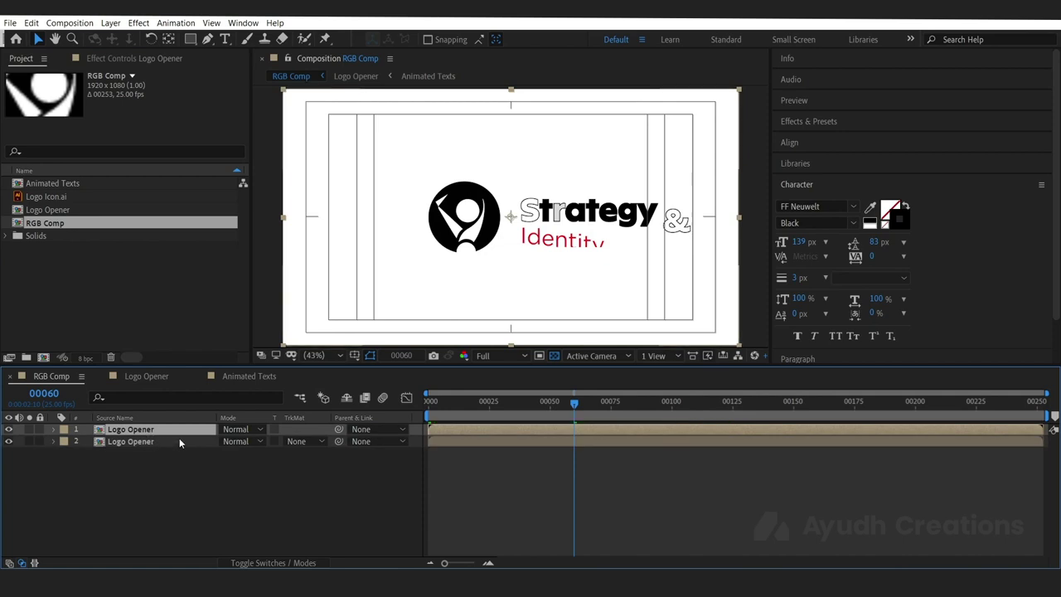
Step: Duplicate the Logo Opener layer in RGB Comp until there are four copies
key(ctrl+d)
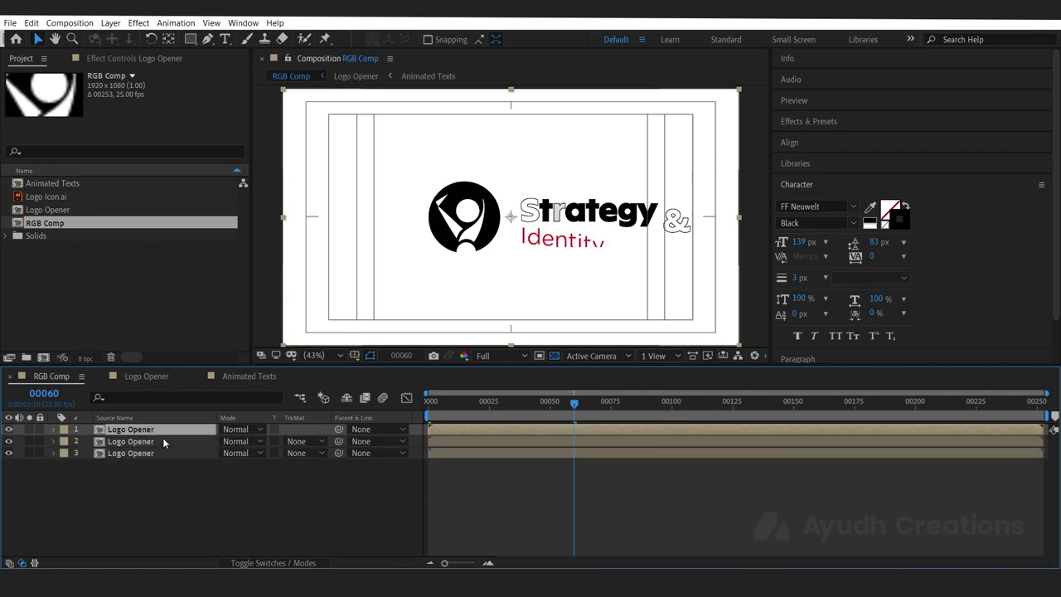
key(ctrl+d)
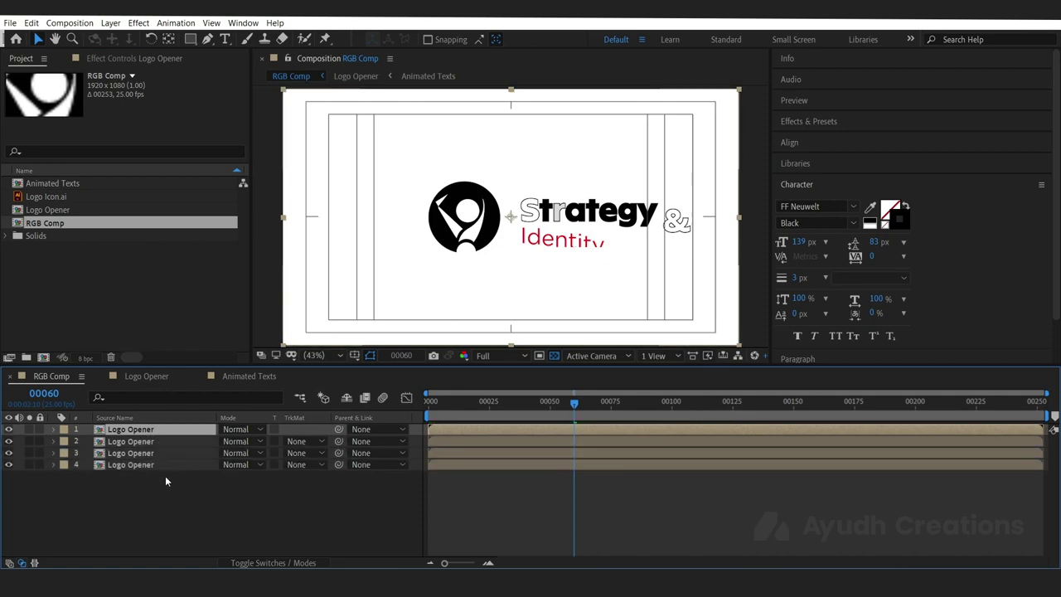
click(165, 476)
Step: Apply the Shift Channels effect to the third Logo Opener layer in RGB Comp
click(181, 451)
right_click(93, 203)
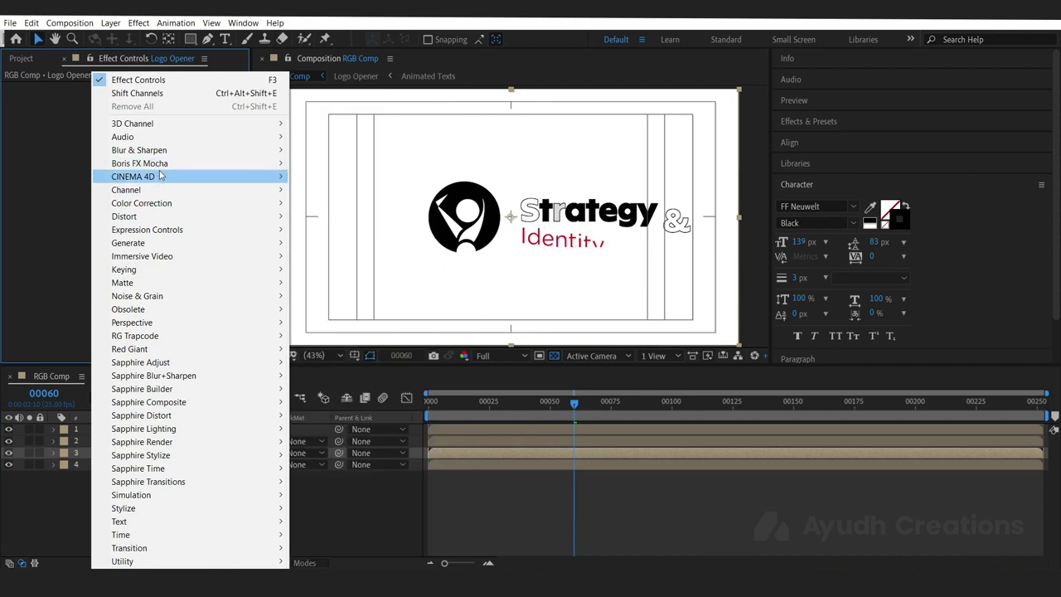
mouse_move(155, 191)
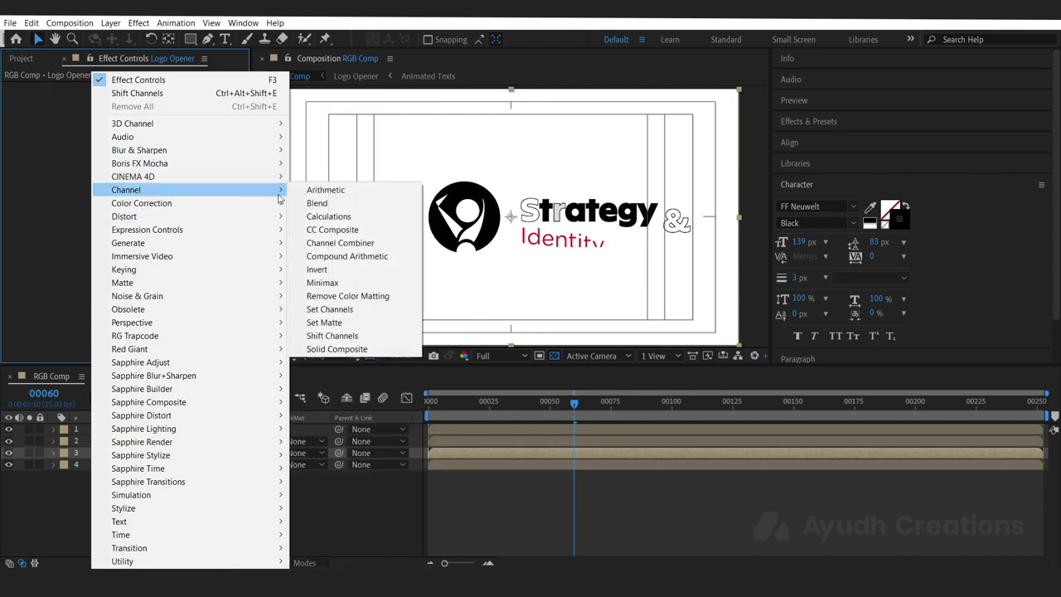
click(349, 336)
ctrl+click(161, 441)
ctrl+click(161, 430)
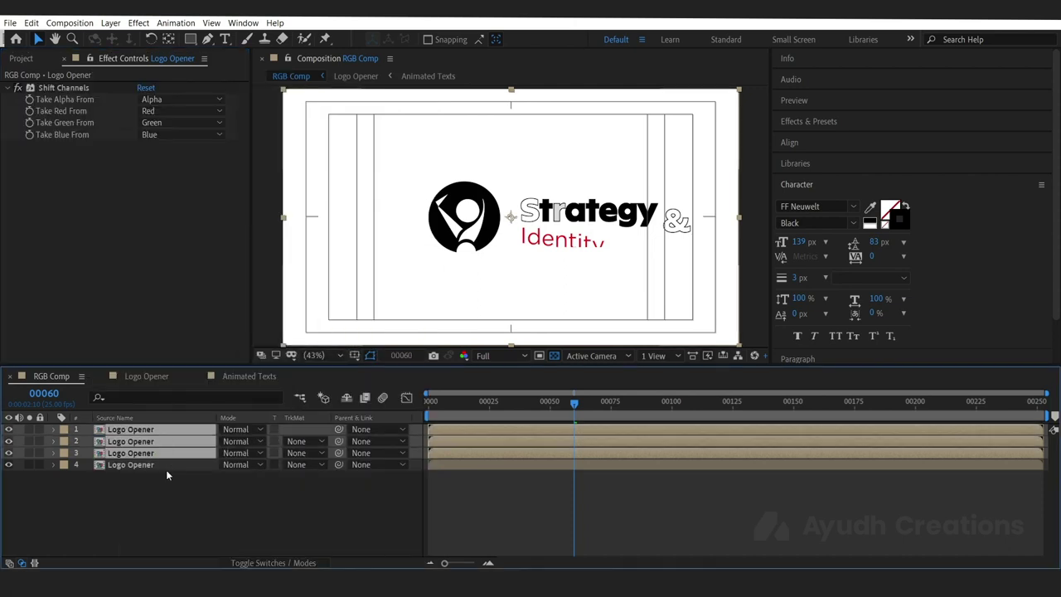
click(166, 471)
click(166, 452)
ctrl+click(164, 441)
ctrl+click(164, 429)
click(170, 473)
click(156, 453)
click(157, 442)
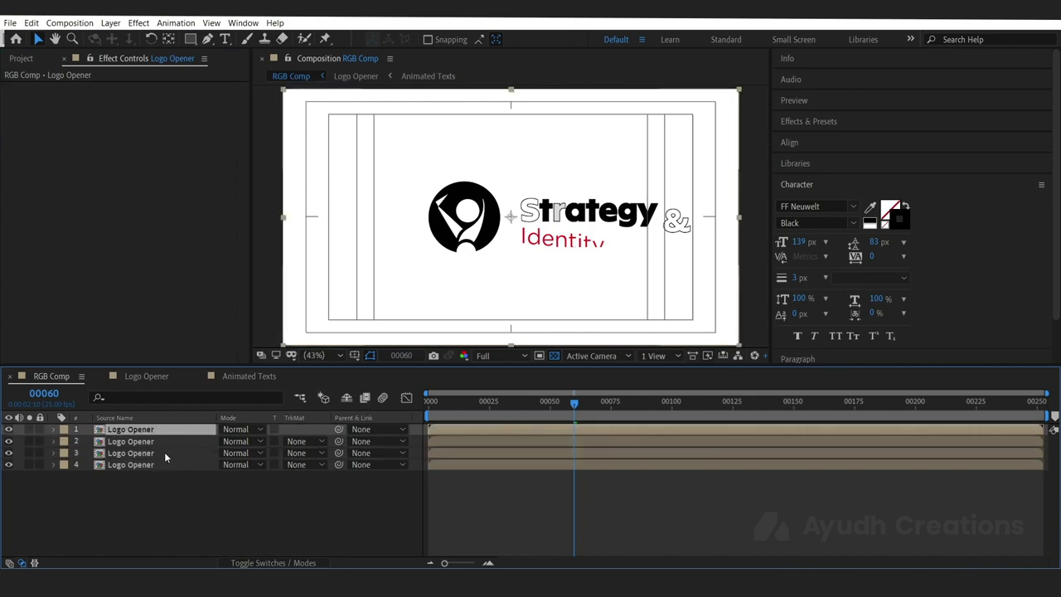
Step: In the third layer's Shift Channels effect, set Take Green From and Take Blue From to Full Off, leaving only red
click(164, 452)
click(72, 89)
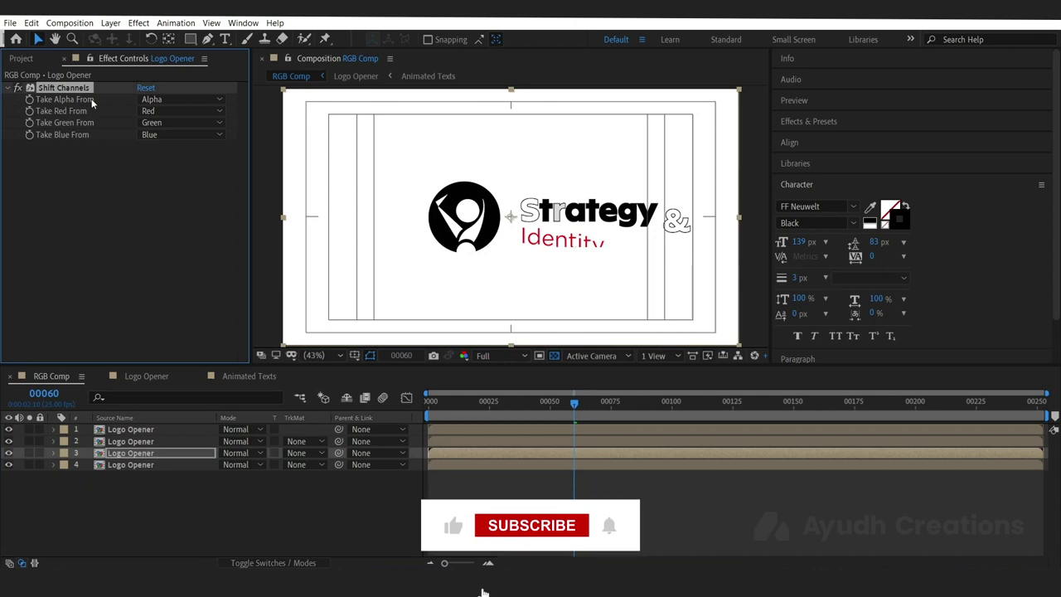
click(164, 123)
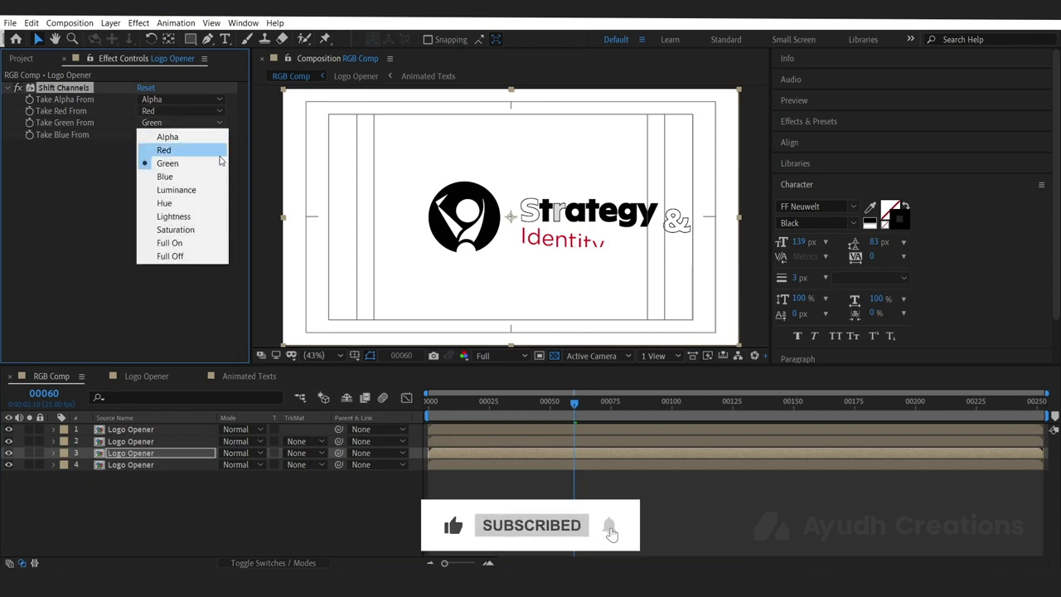
click(171, 256)
click(164, 134)
click(170, 268)
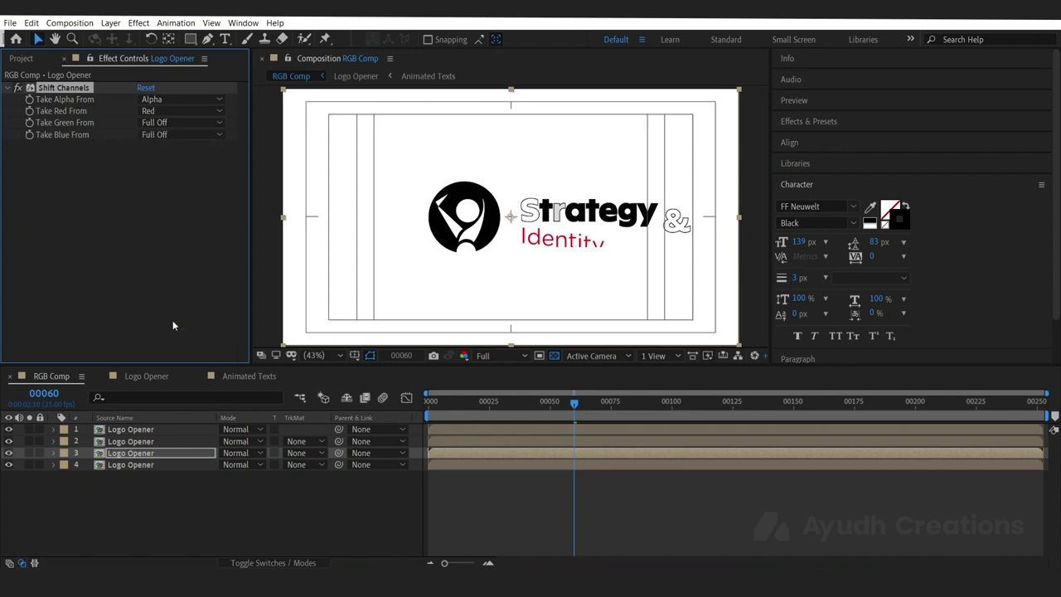
Step: Copy the third layer's Shift Channels to the second layer, setting Take Red From to Full Off and Take Green From to Green
click(126, 453)
click(156, 441)
key(ctrl+v)
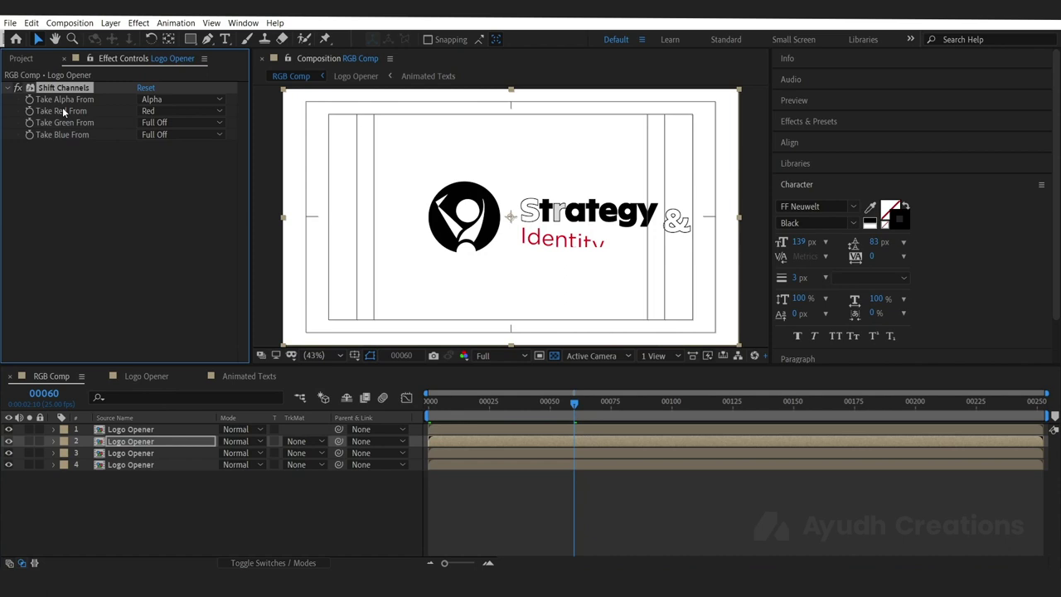
click(139, 441)
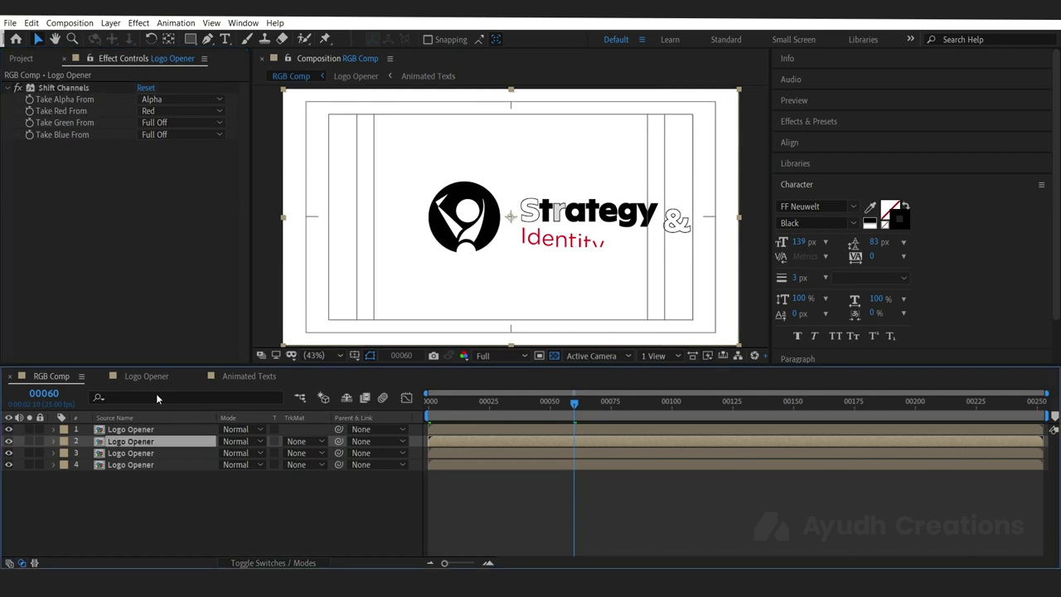
click(166, 111)
click(170, 244)
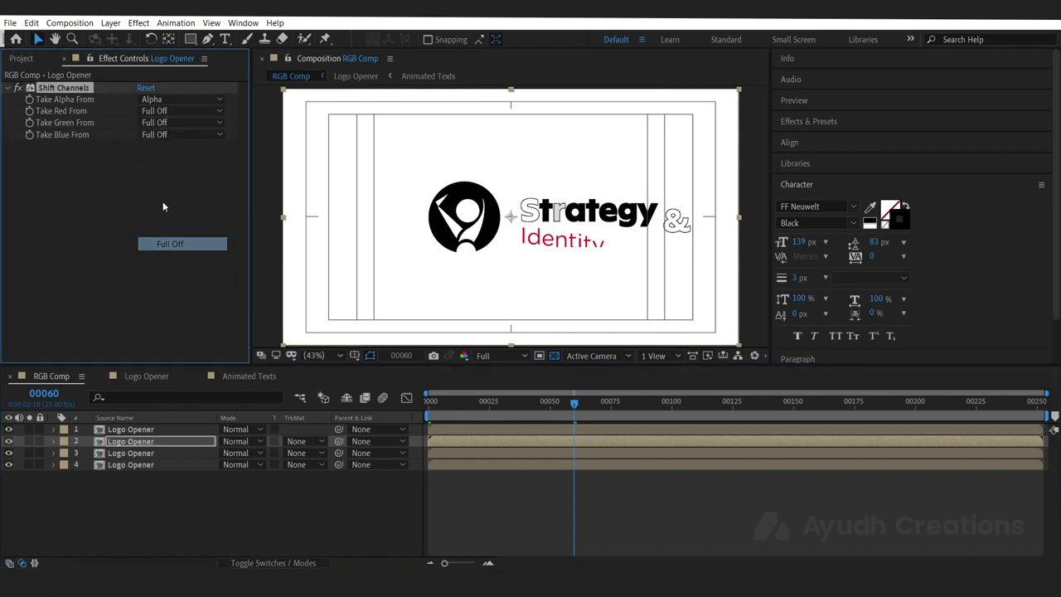
click(166, 123)
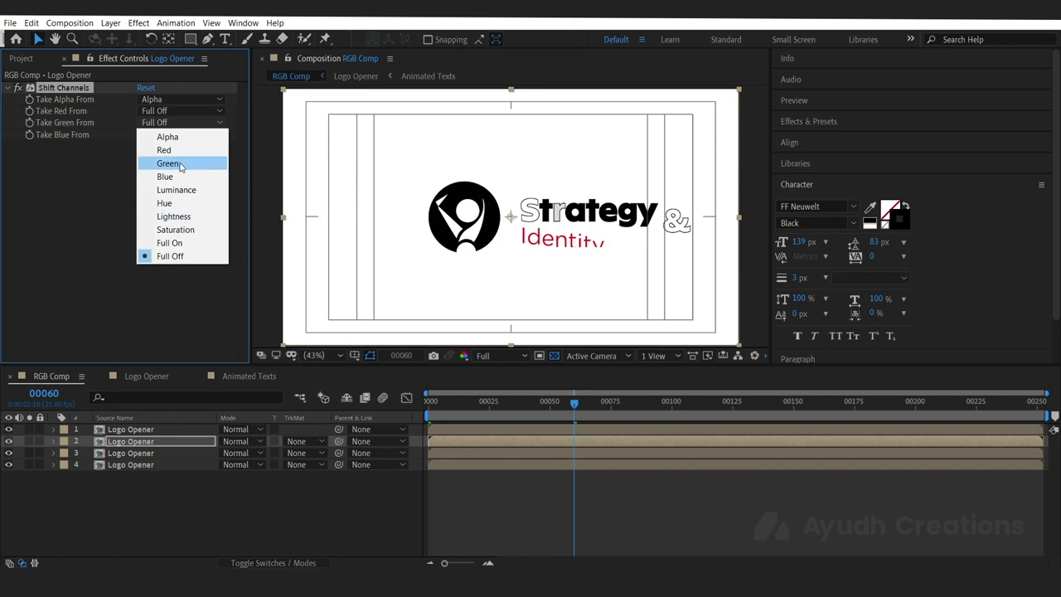
click(181, 165)
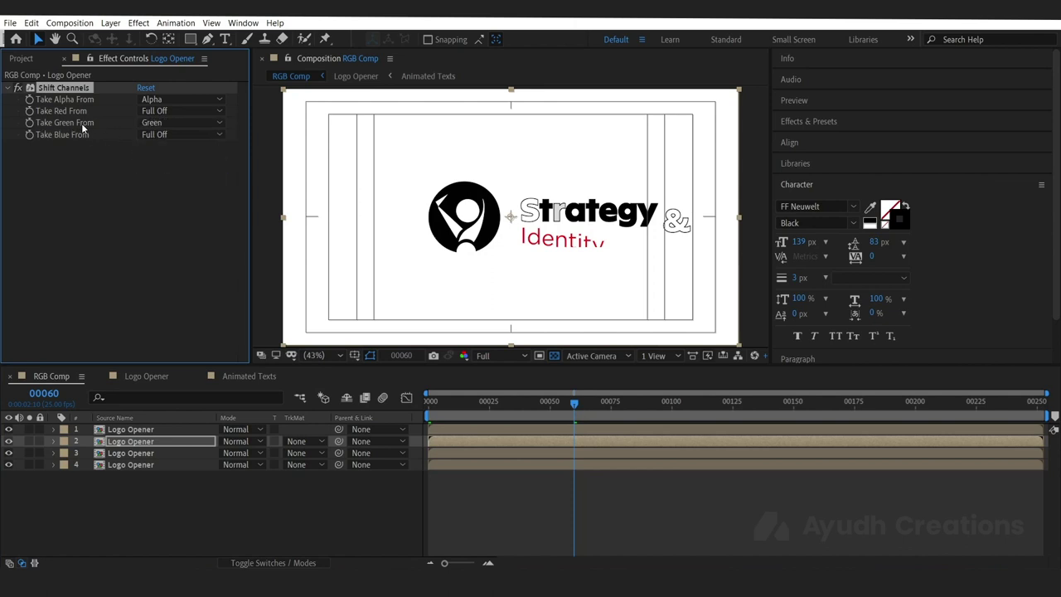
Step: Copy the second layer's Shift Channels to the top layer, setting Take Green From to Full Off and Take Blue From to Blue
click(172, 439)
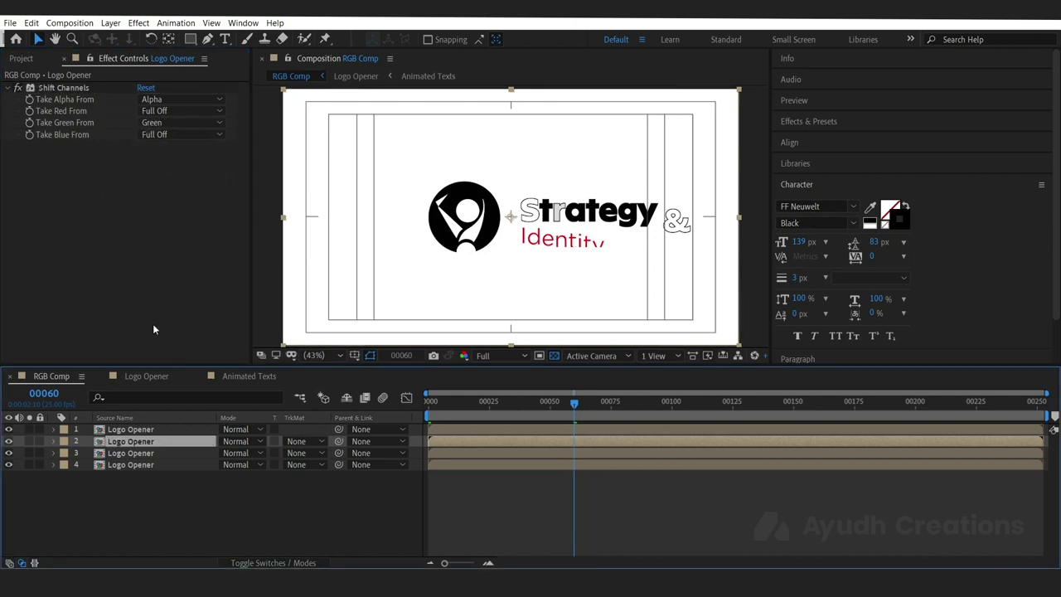
click(66, 90)
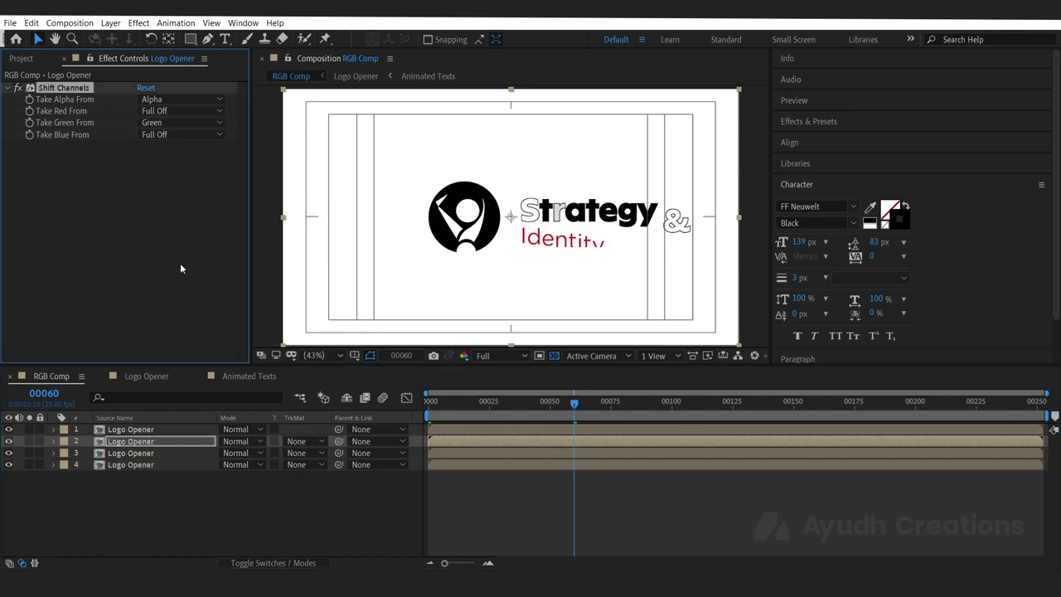
click(157, 429)
click(123, 221)
key(ctrl+v)
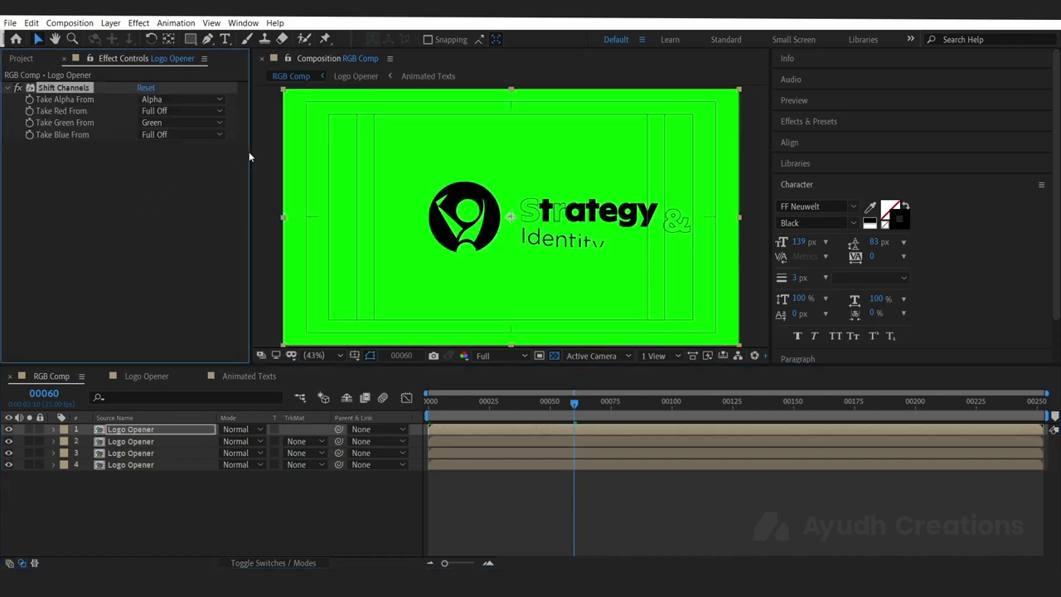
click(172, 124)
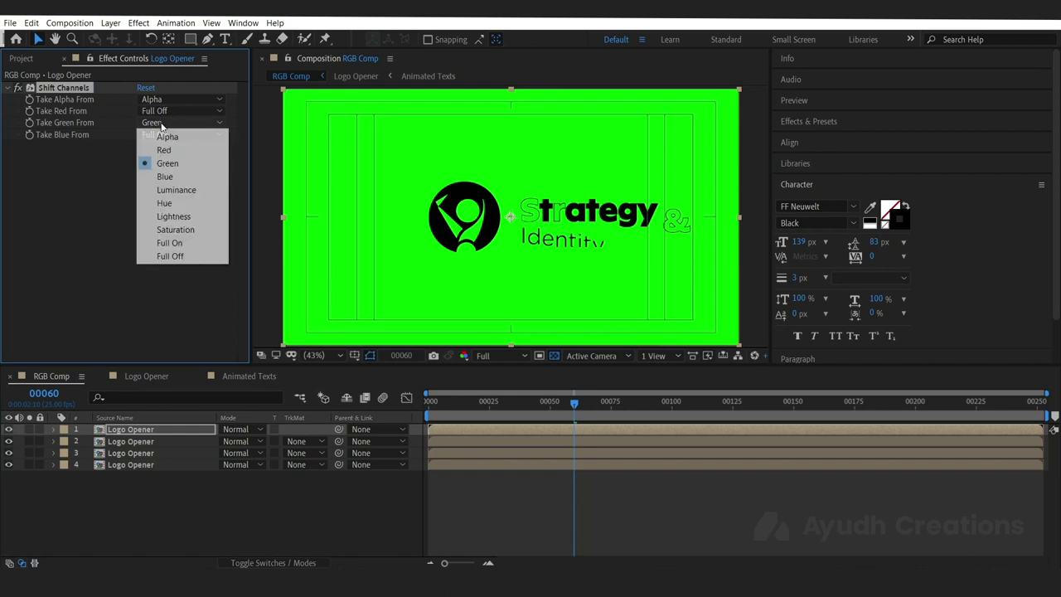
click(170, 255)
click(179, 135)
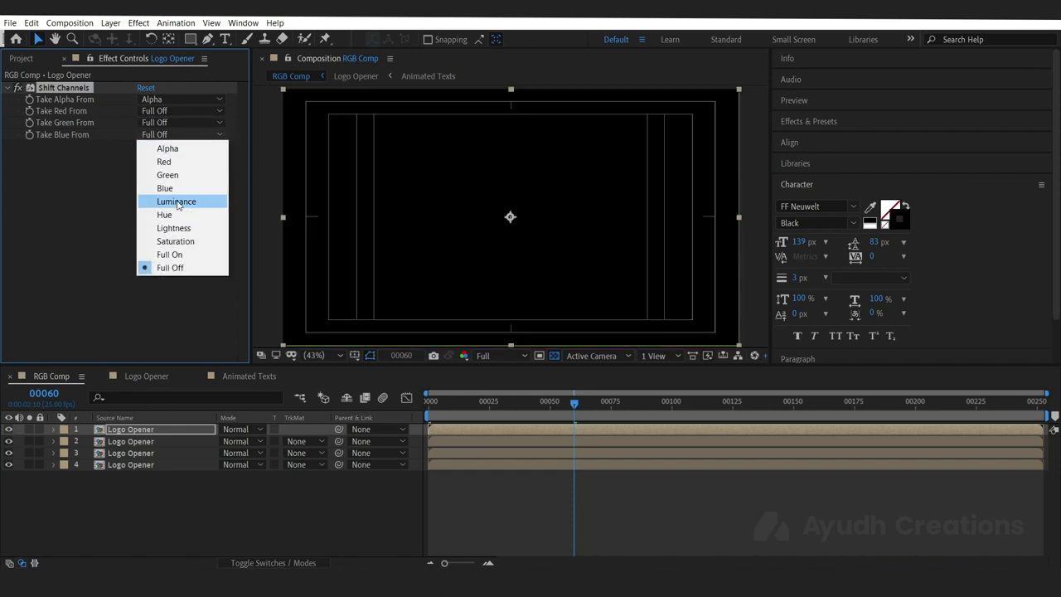
click(168, 189)
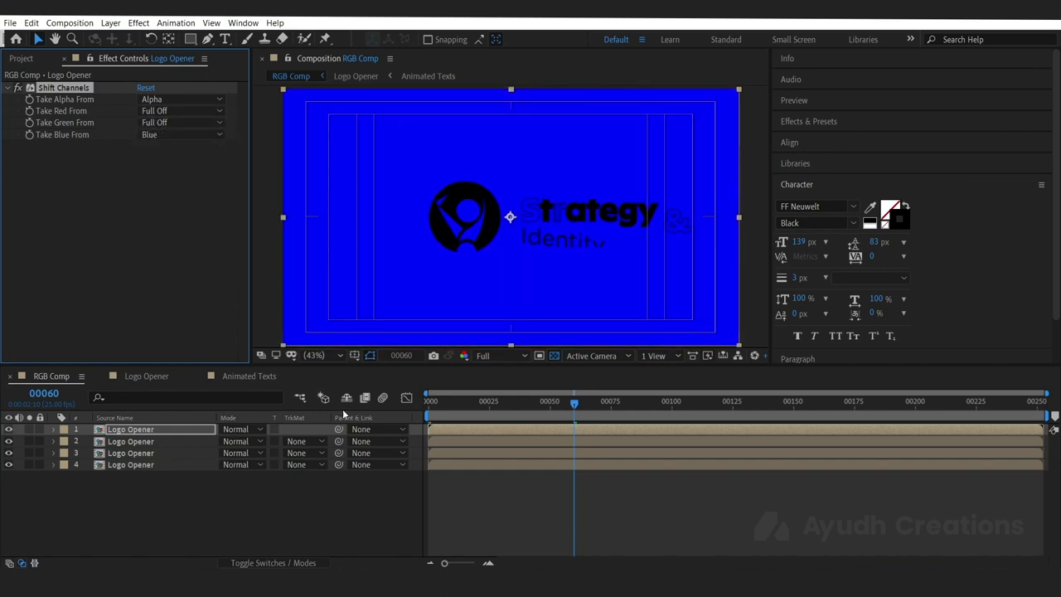
Step: Solo the top three Logo Opener layers one at a time to check their blue, green and red channels
click(28, 433)
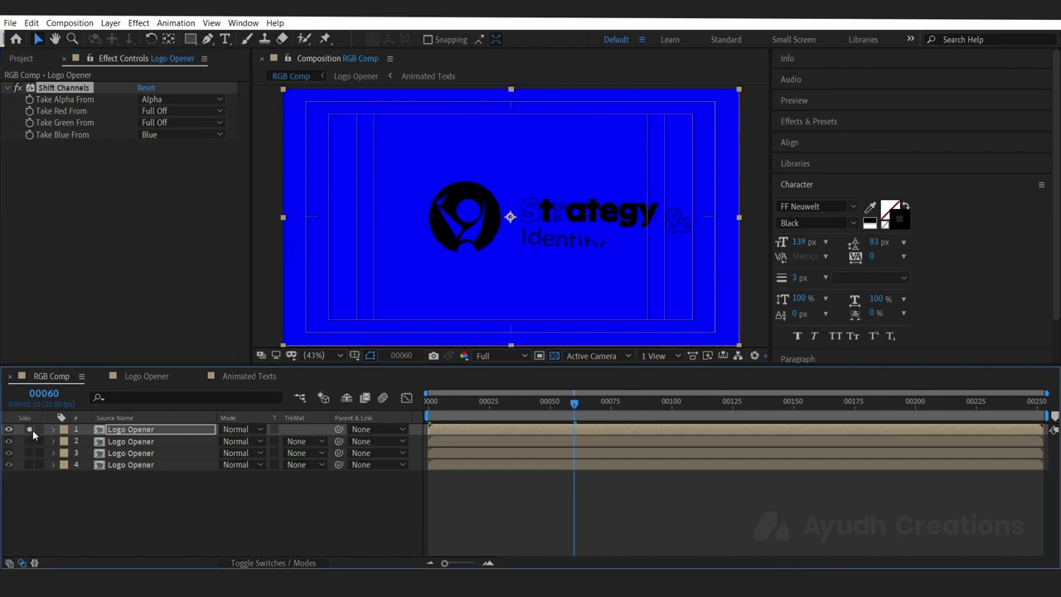
alt+click(28, 441)
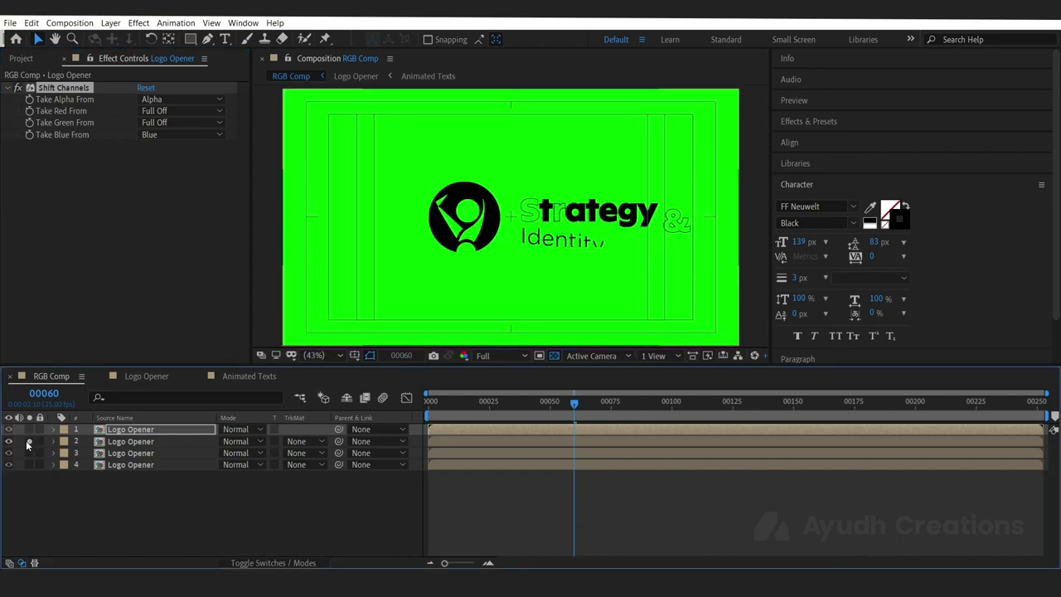
alt+click(29, 453)
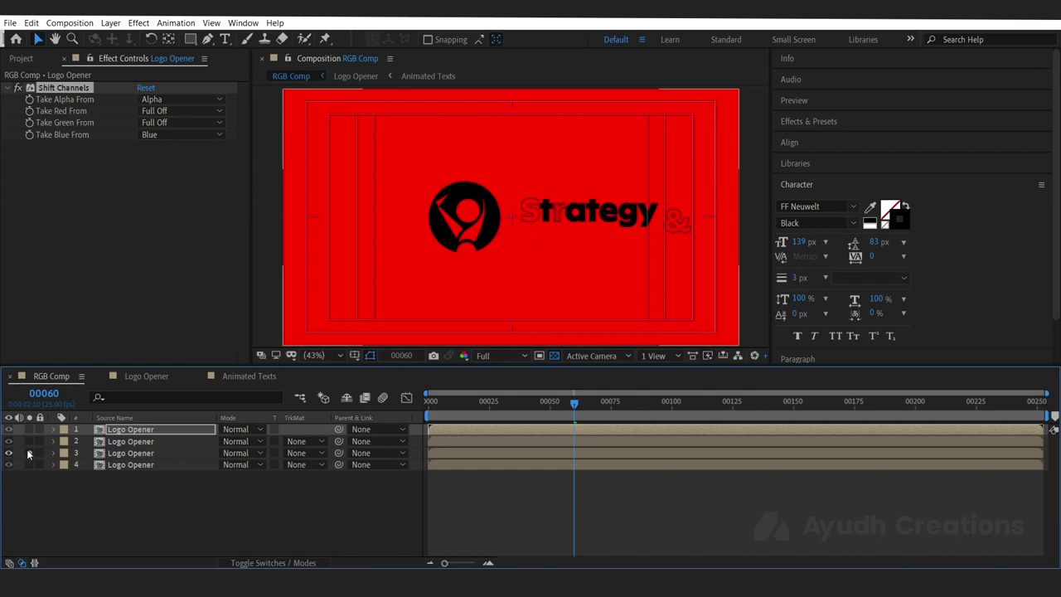
click(29, 454)
Step: Set the blending mode of the top two Logo Opener layers to Screen
shift+click(162, 443)
click(264, 429)
click(303, 232)
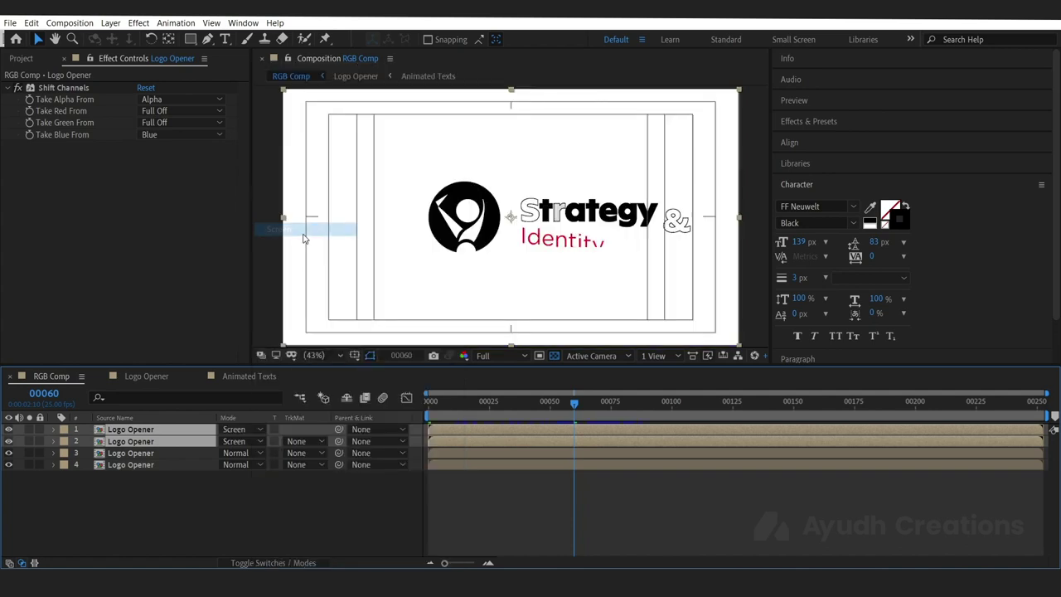
click(178, 502)
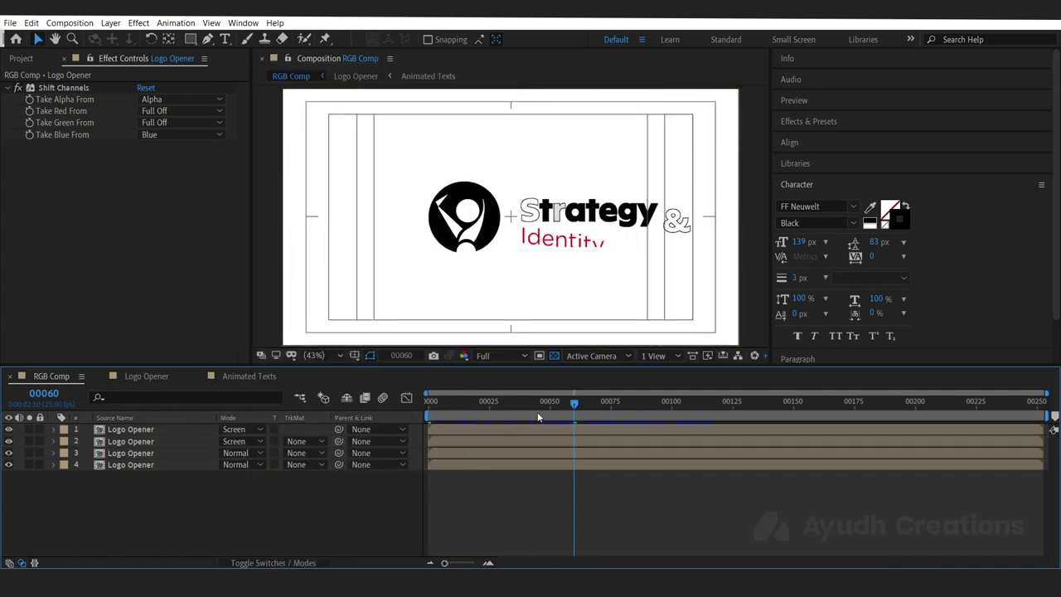
Step: Try shifting the two Screen layers slightly at frame 34 to check the color separation, and undo the shifts
key(space)
drag(670, 410, 510, 419)
click(164, 441)
ctrl+click(166, 430)
key(ctrl+shift+a)
click(183, 429)
click(558, 274)
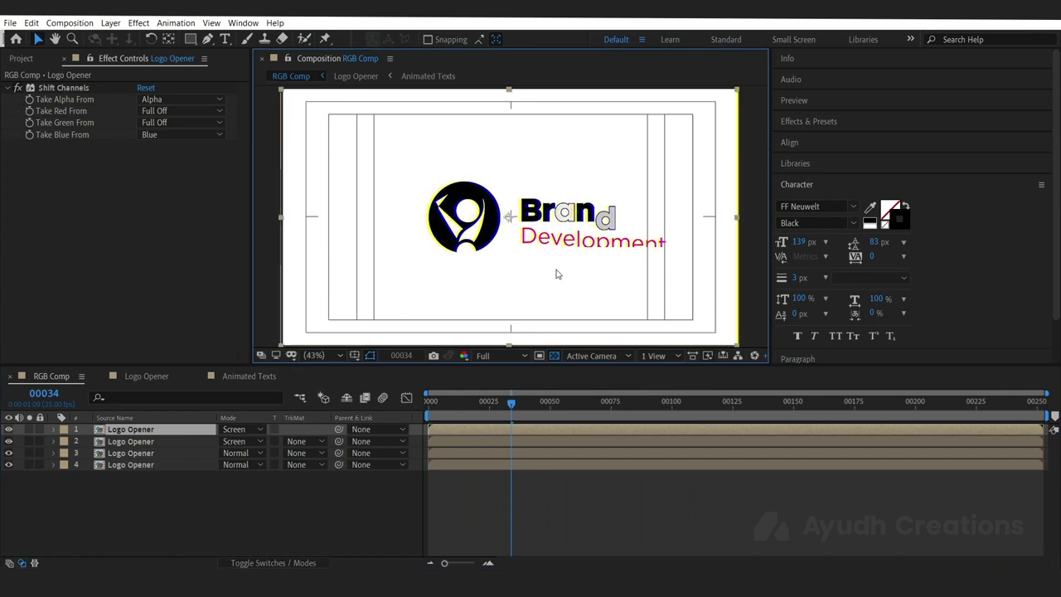
click(205, 439)
drag(566, 269, 573, 272)
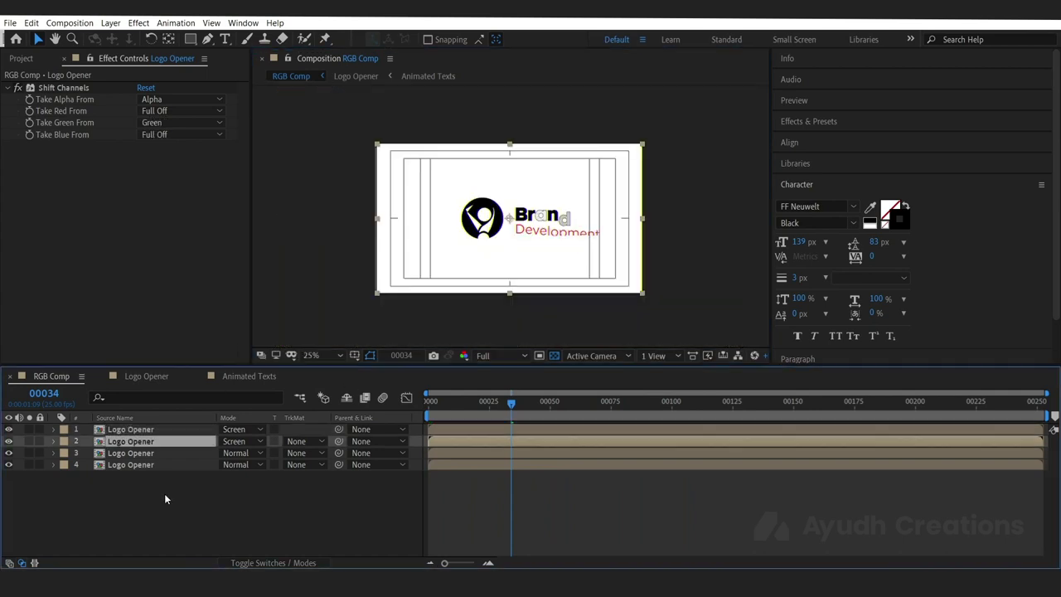
key(ctrl+Up)
click(166, 497)
click(160, 432)
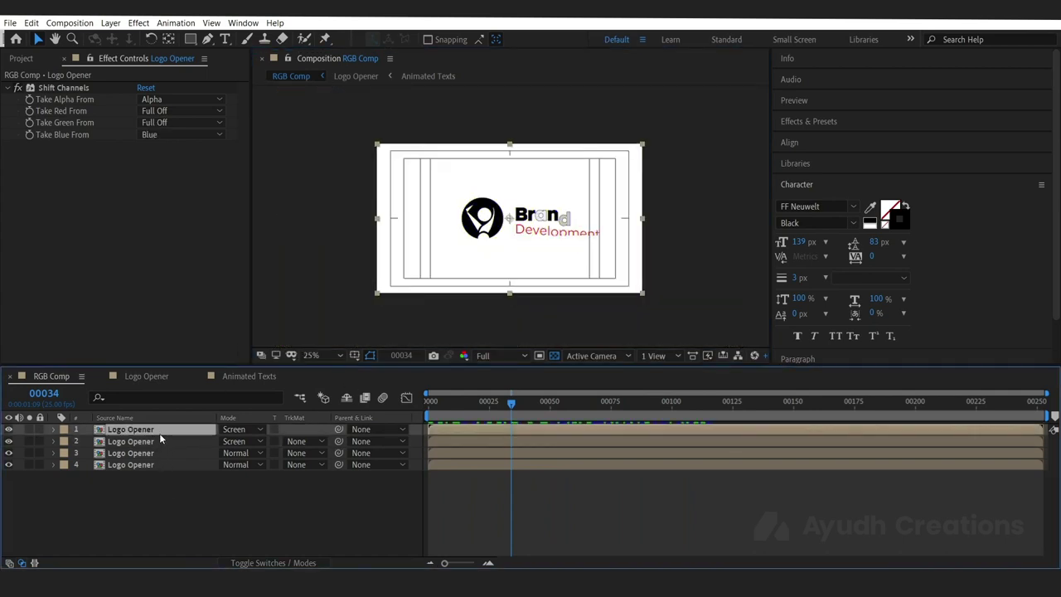
Step: Deselect the layers and widen the composition viewer with the whole RGB Comp frame fitted in it
click(338, 295)
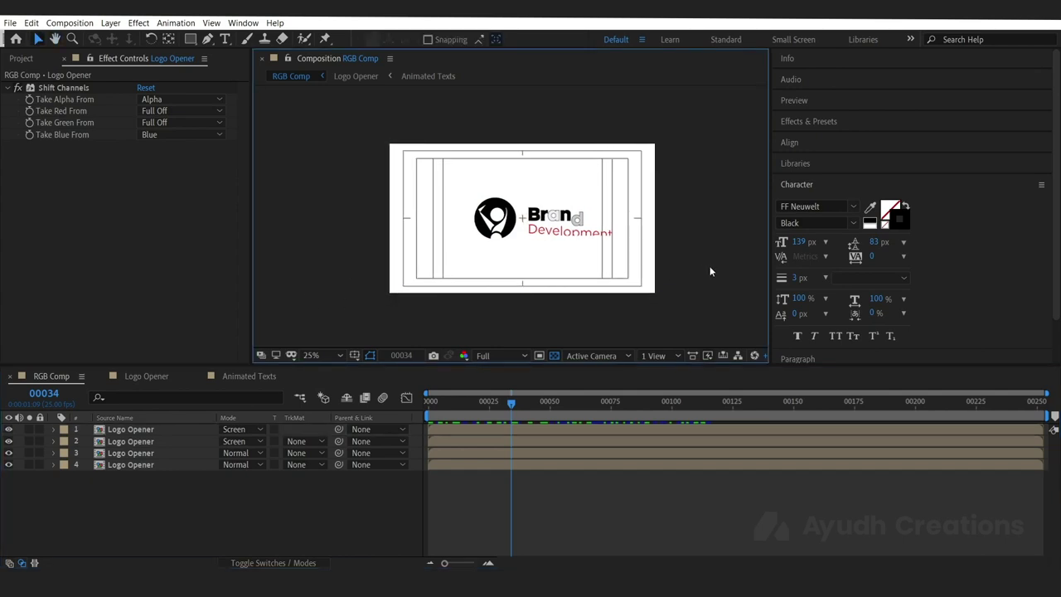
scroll(702, 266, up, 2)
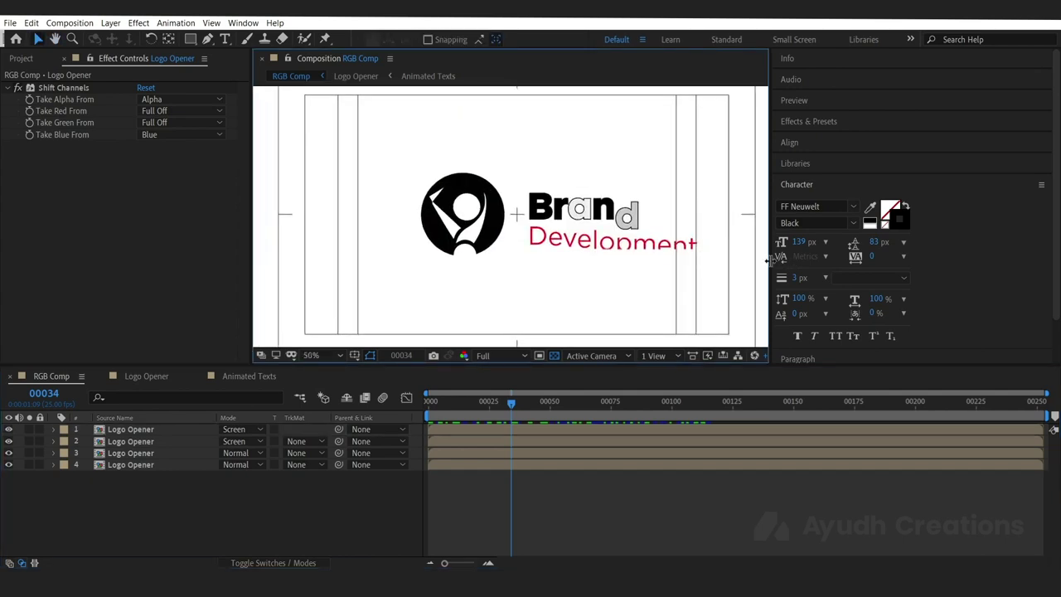
drag(772, 263, 944, 260)
Step: Add an expression to the top Logo Opener layer's Position reading a = wiggle(5,10)
click(131, 430)
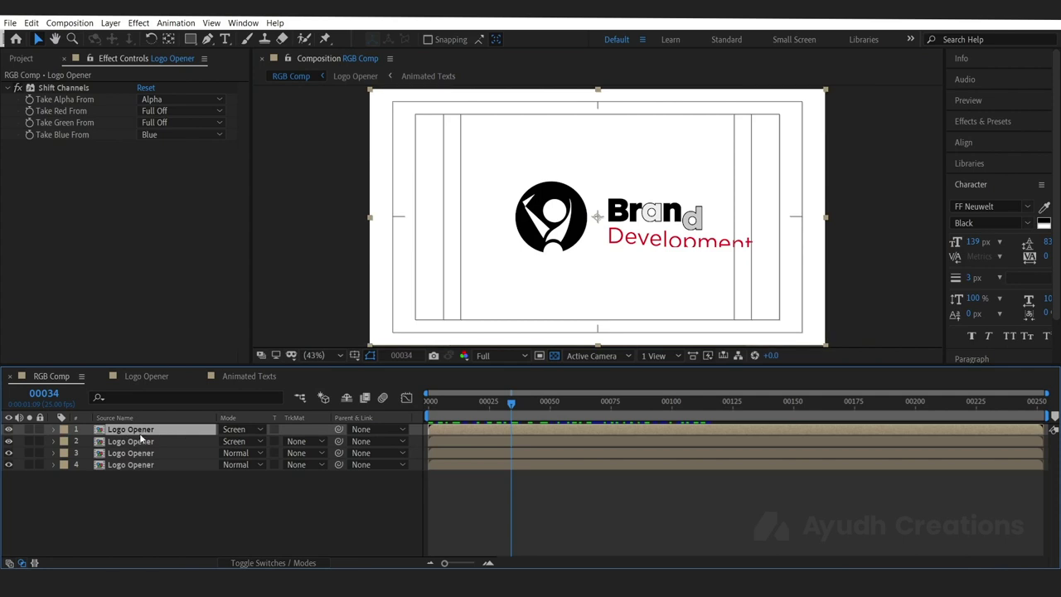
key(p)
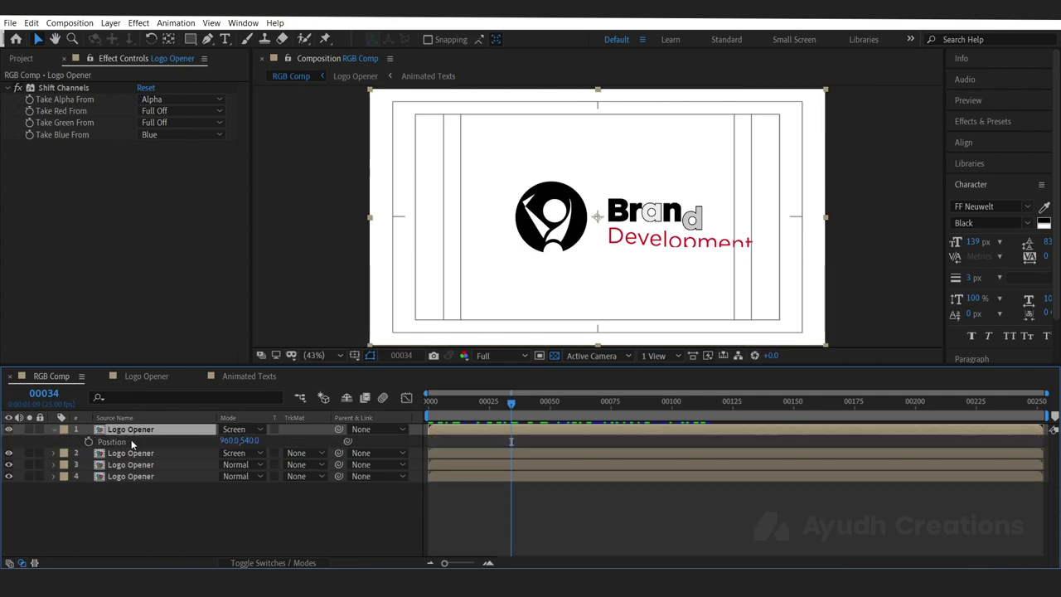
alt+click(89, 442)
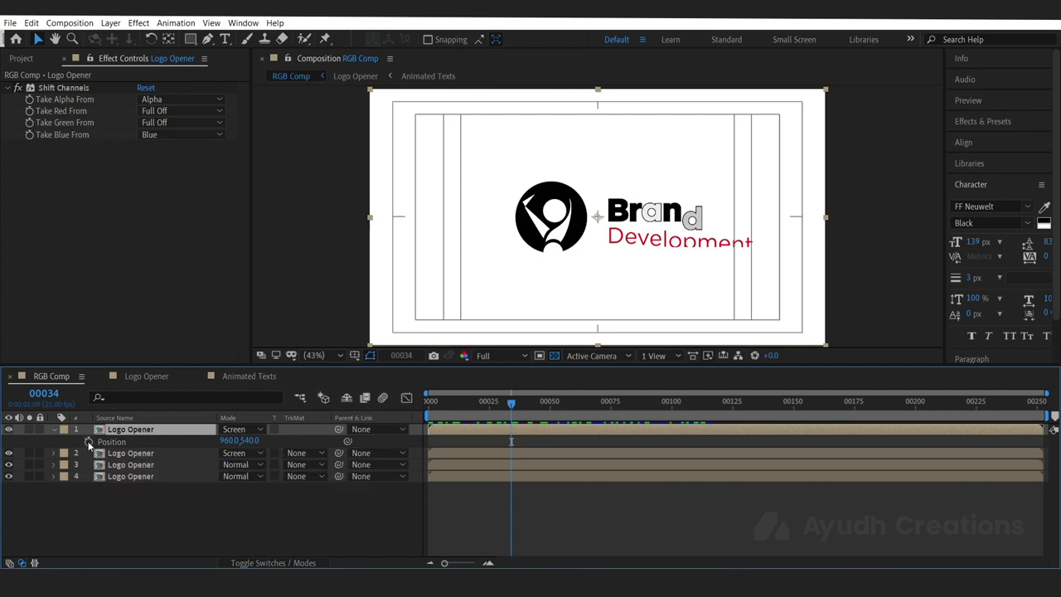
click(569, 453)
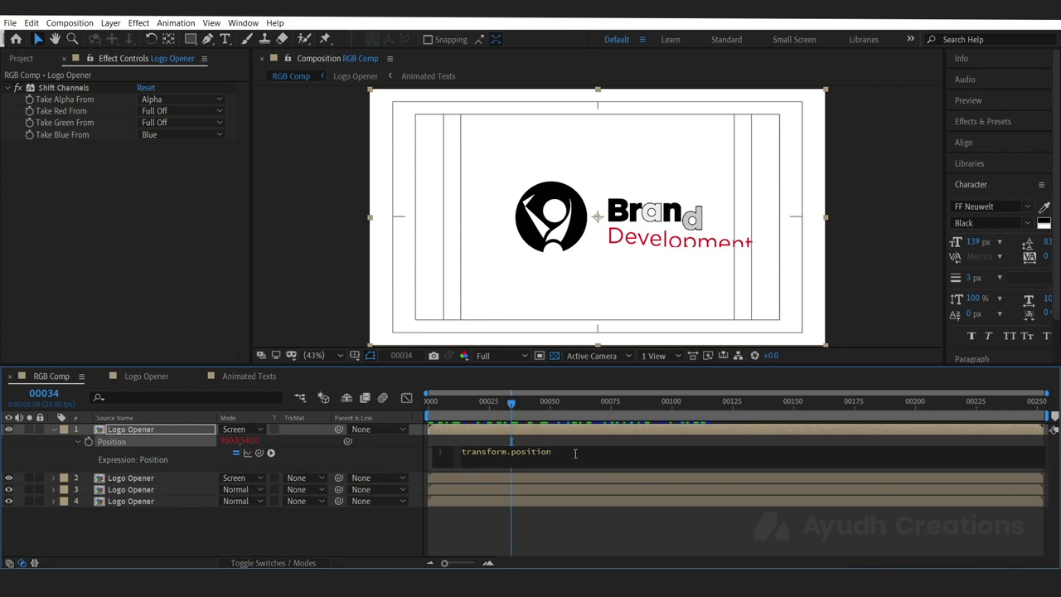
drag(553, 453, 449, 500)
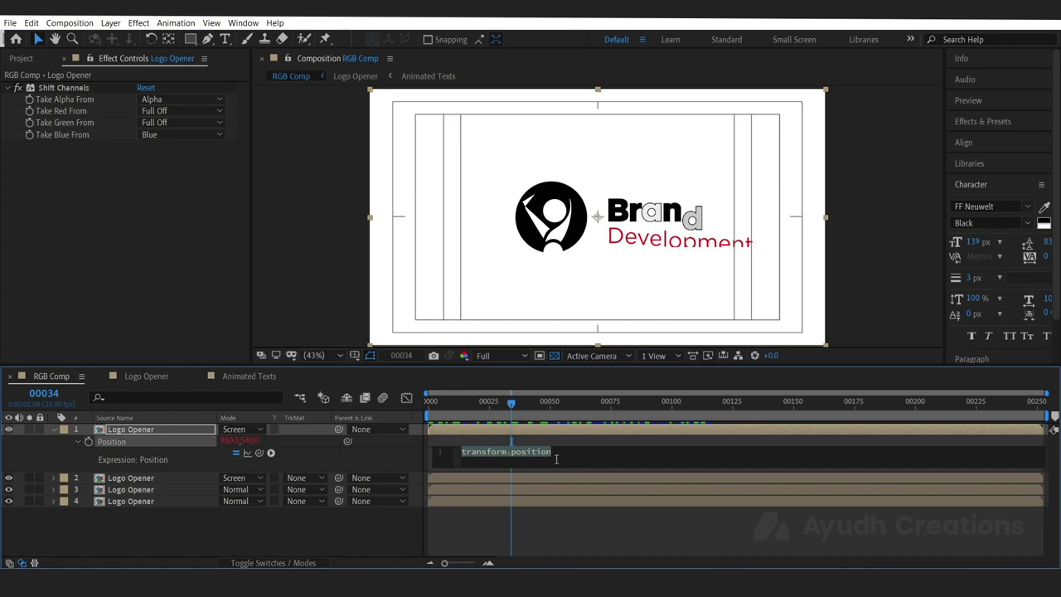
text(a )
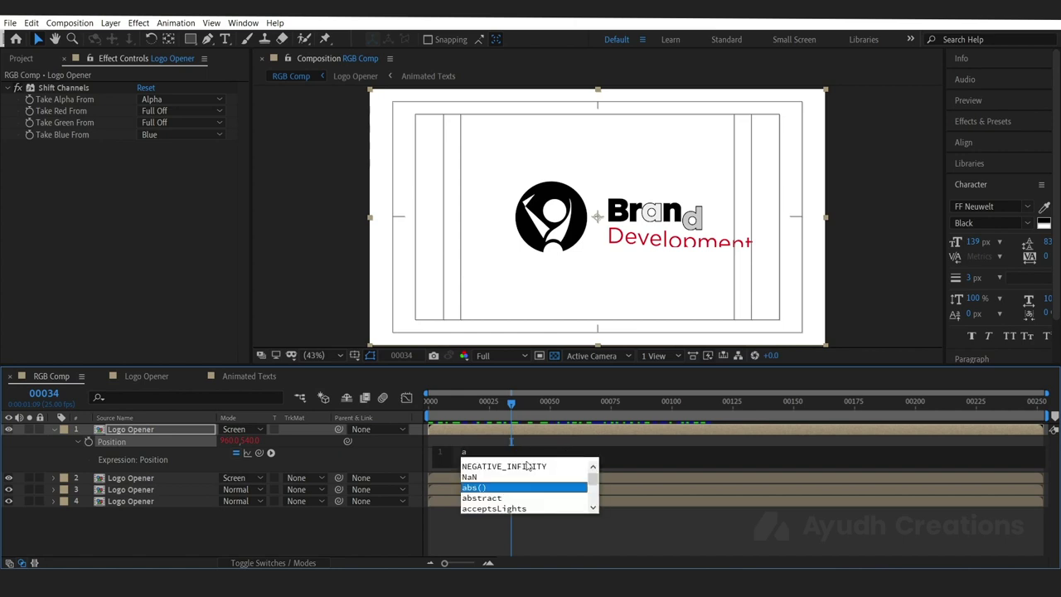
text(= wiggle)
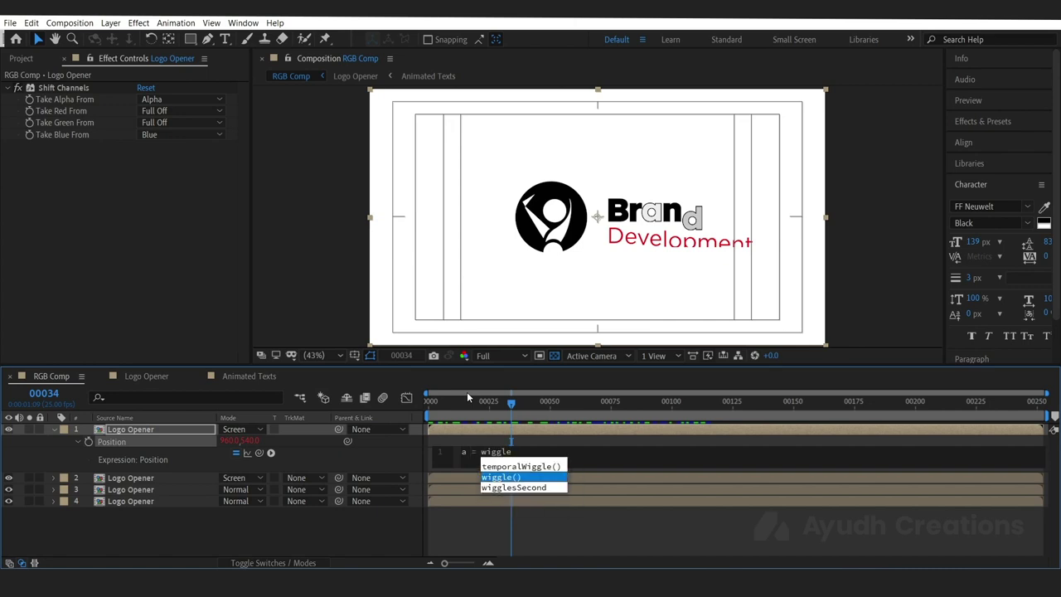
key(Return)
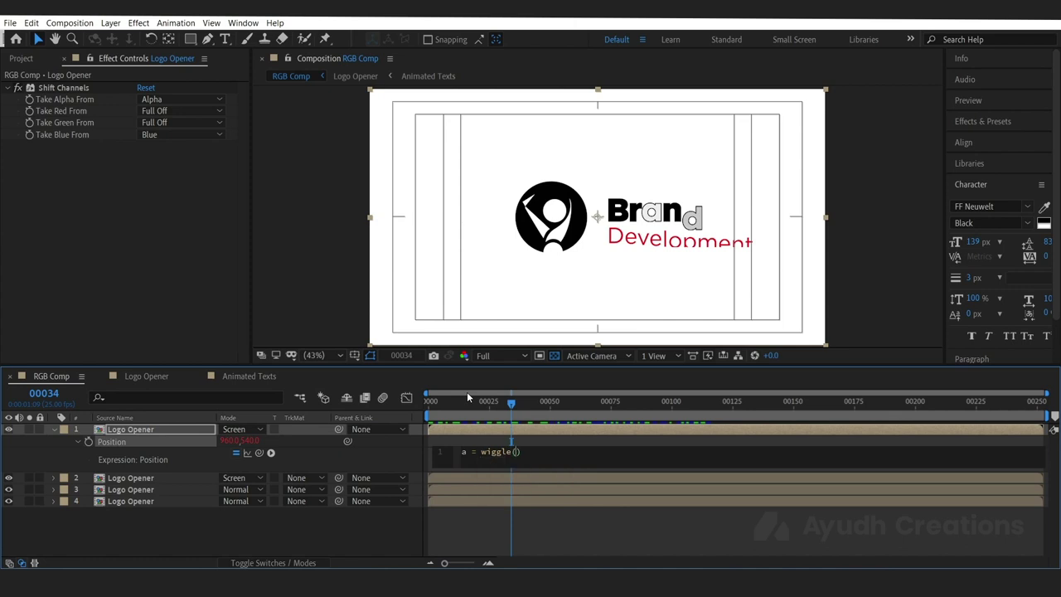
text(5,10)
Step: End the expression with a semicolon and an empty second line, remove the "a =" prefix, and apply wiggle(5,10);
key(Left)
key(Left)
key(Left)
key(Left)
key(shift+Right)
key(Right)
key(Right)
key(shift+Right)
key(shift+Right)
key(End)
text(;)
key(Return)
drag(481, 452, 453, 452)
key(BackSpace)
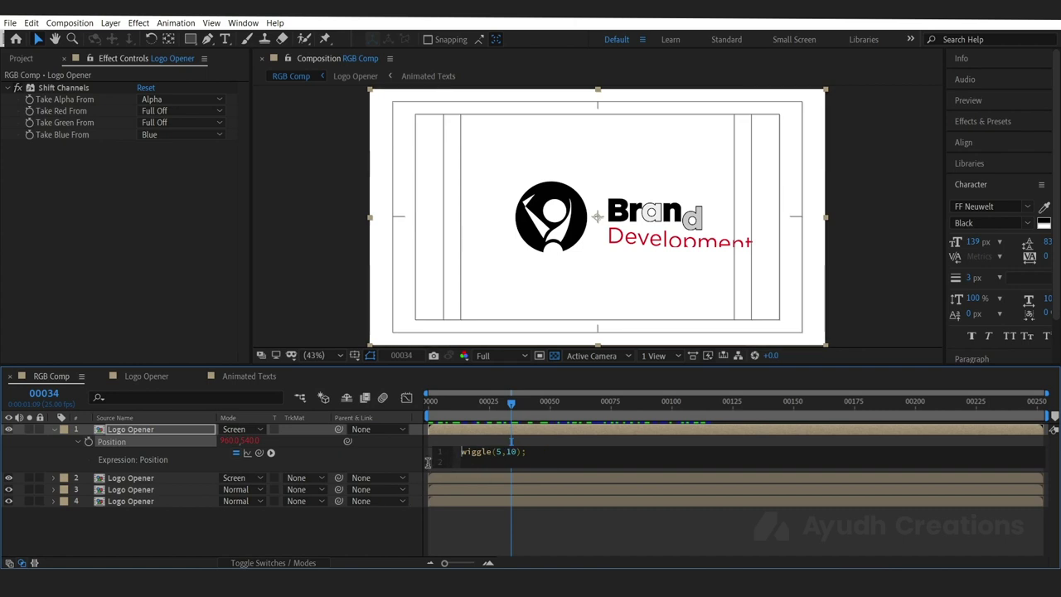
click(218, 533)
click(142, 430)
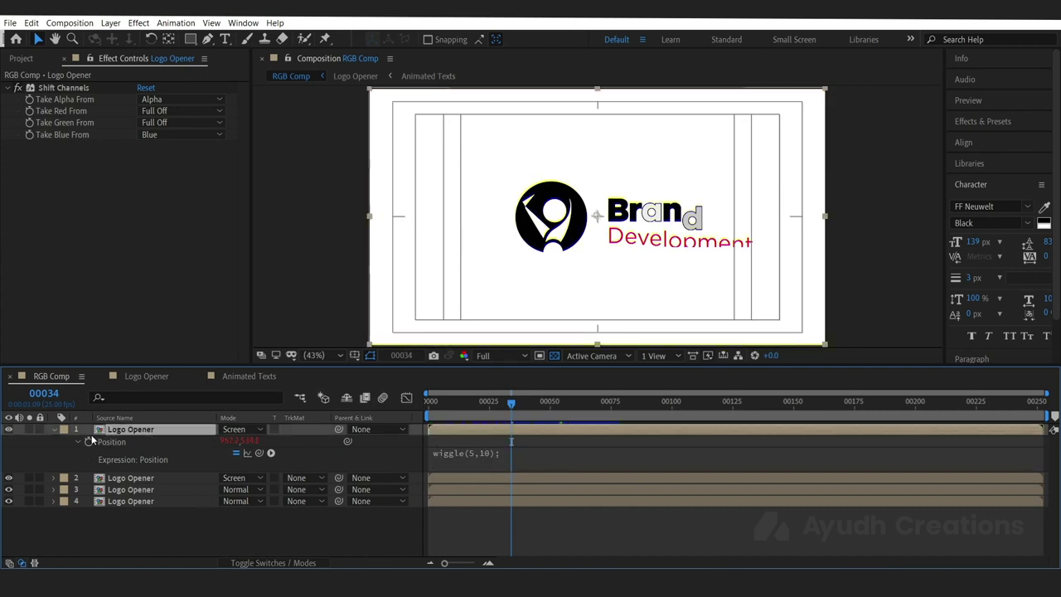
Step: Check the top layer's wiggle up close at several frames, and undo and redo its expression to compare
drag(511, 406, 600, 414)
scroll(581, 282, up, 3)
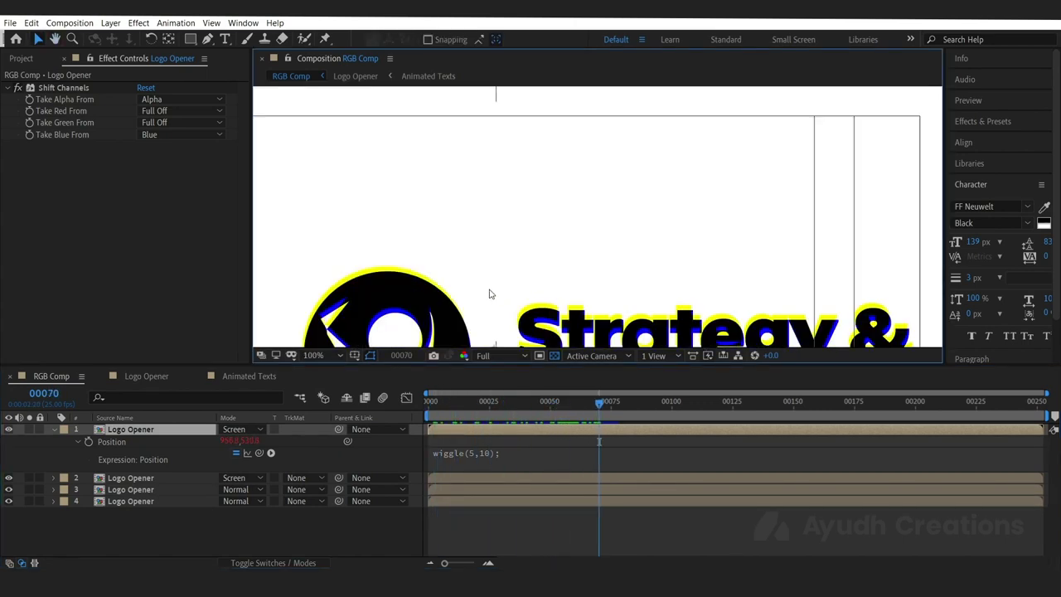
drag(508, 410, 531, 422)
click(507, 454)
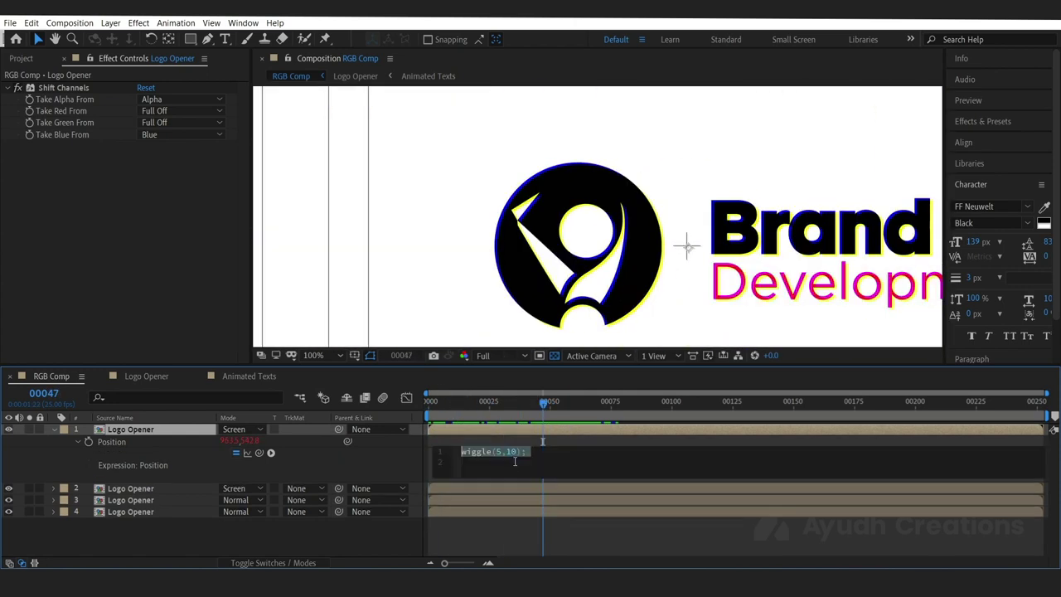
click(416, 518)
key(ctrl+z)
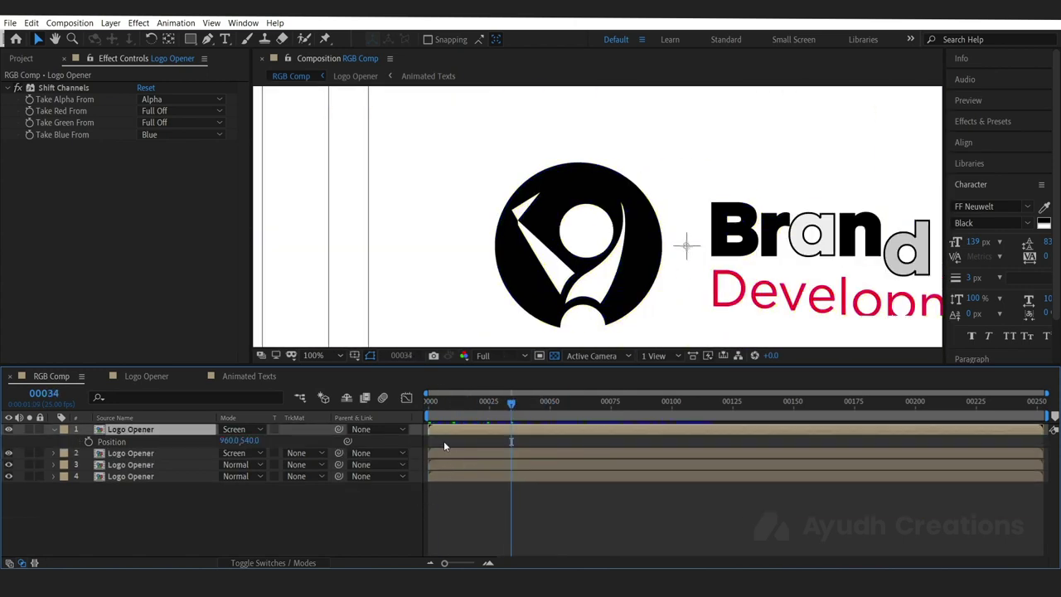
key(ctrl+shift+z)
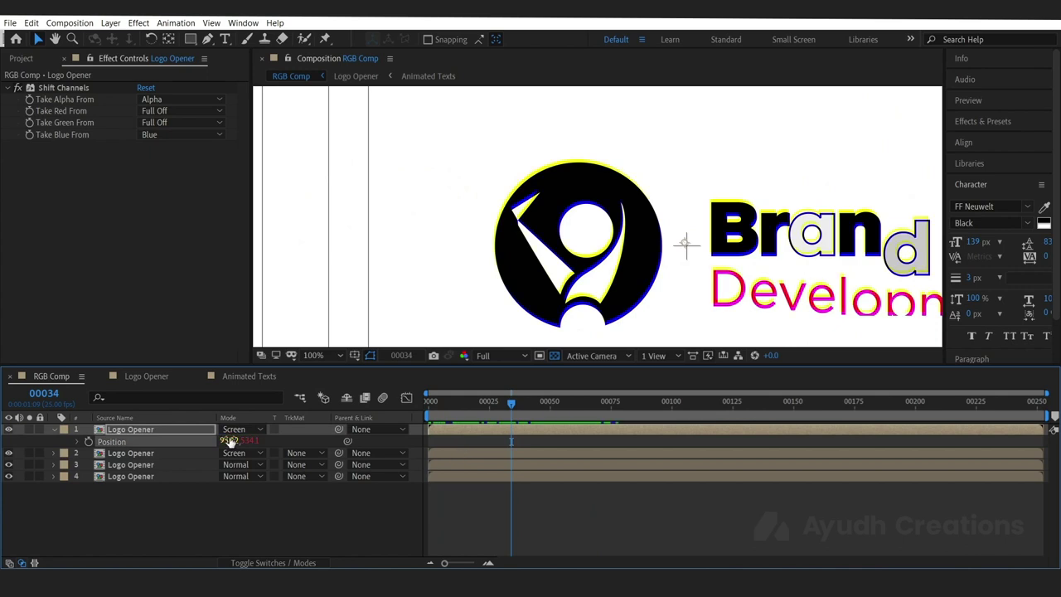
Step: Reopen the top layer's Position expression and assign the wiggle to a variable as a = wiggle(5,10);
click(79, 442)
click(452, 469)
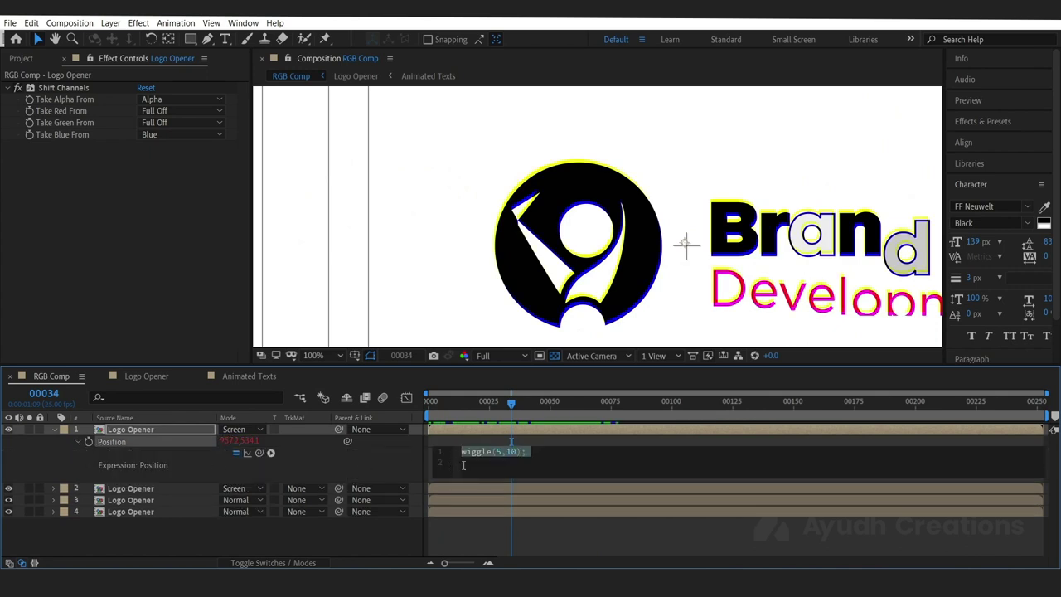
click(462, 454)
text(a )
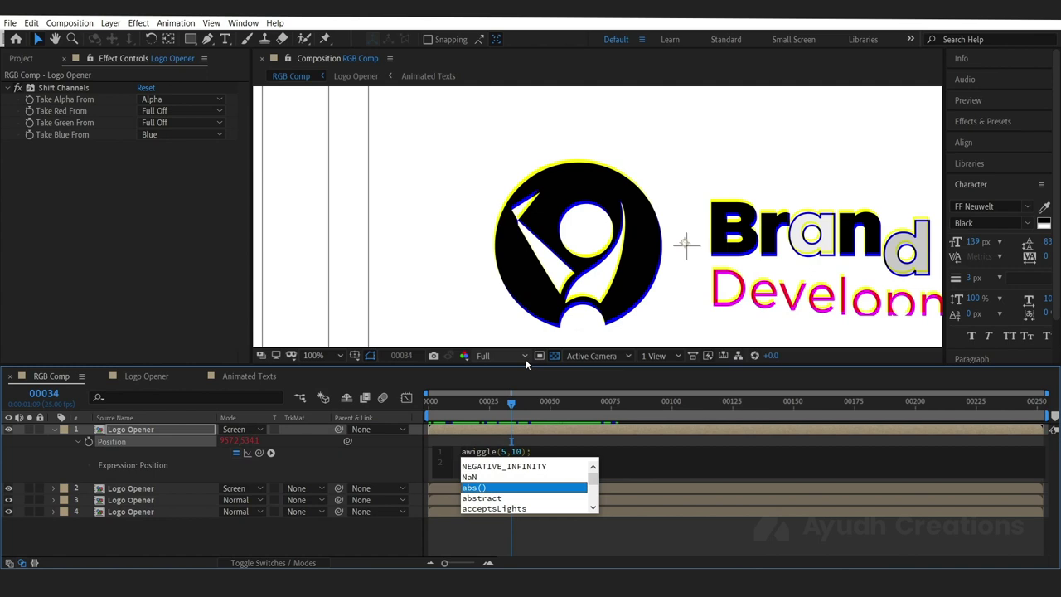
text(=)
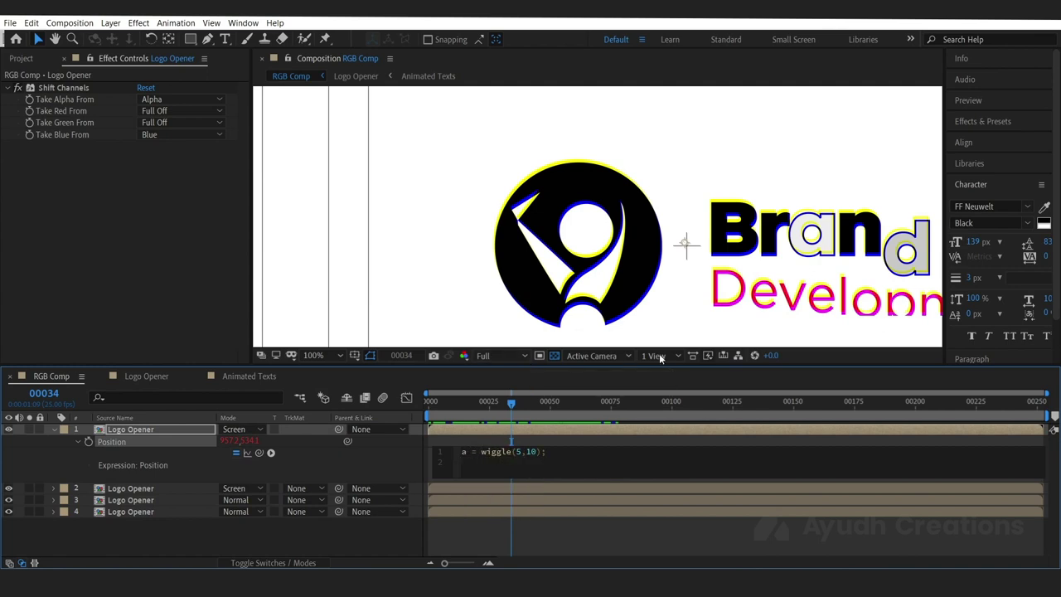
Step: Add the second expression line [a[0], value[1]] to limit the wiggle to horizontal movement, and check it up to frame 116
click(543, 452)
click(551, 455)
key(Down)
text([)
text(valu)
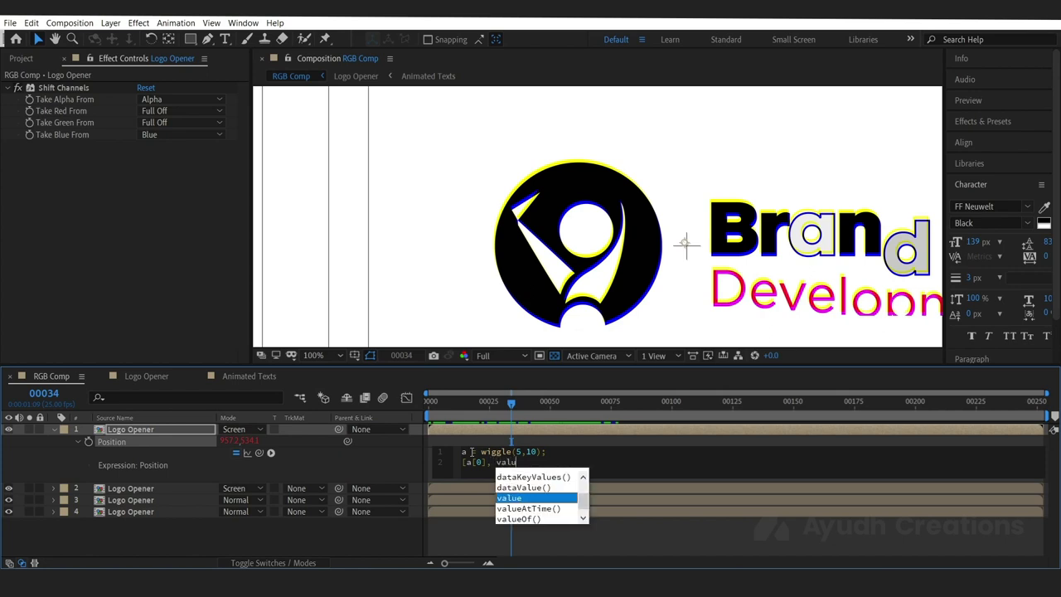
text(e)
key(Return)
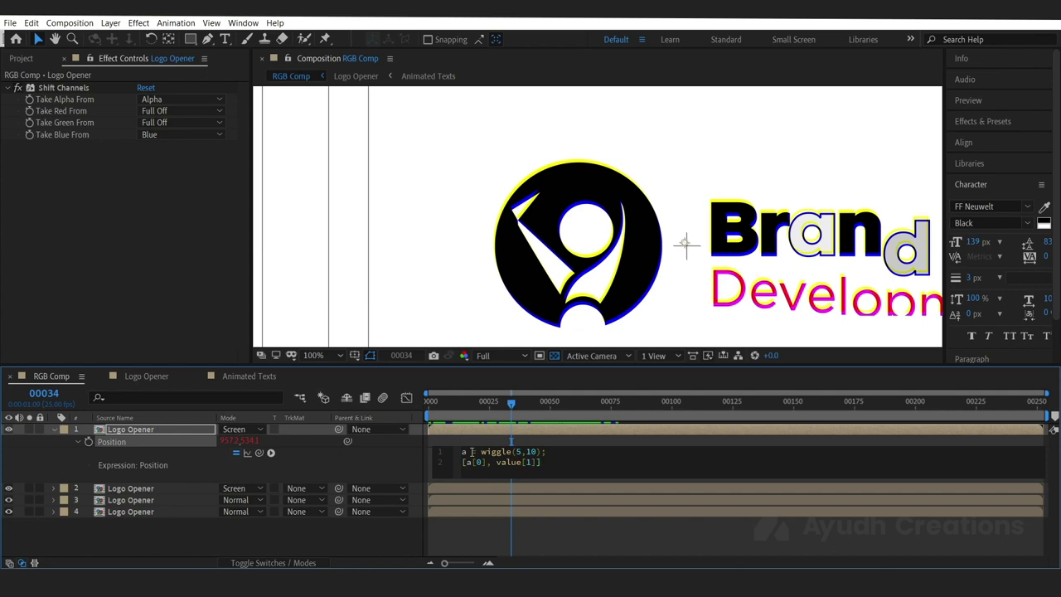
click(477, 316)
drag(504, 407, 711, 430)
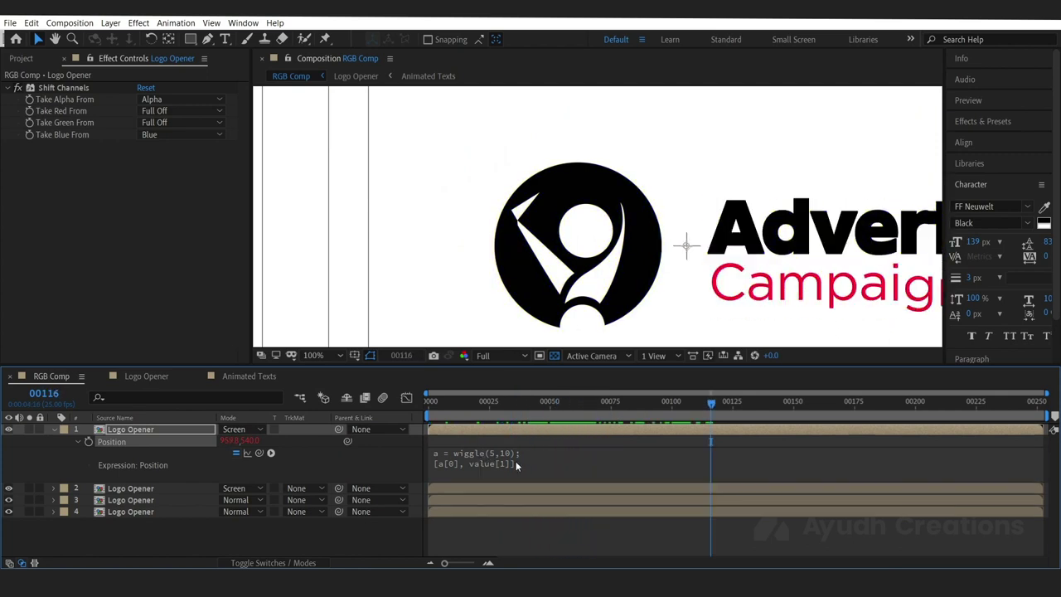
Step: Copy the top layer's wiggle expression to the Position of the second Logo Opener layer
click(515, 461)
key(ctrl+c)
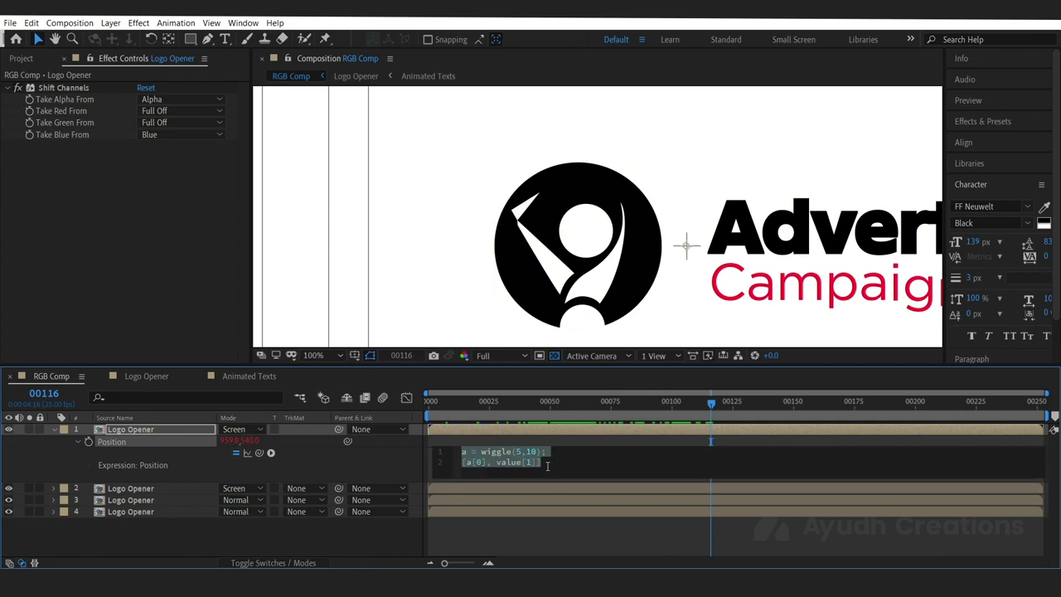
click(129, 491)
shift+click(176, 502)
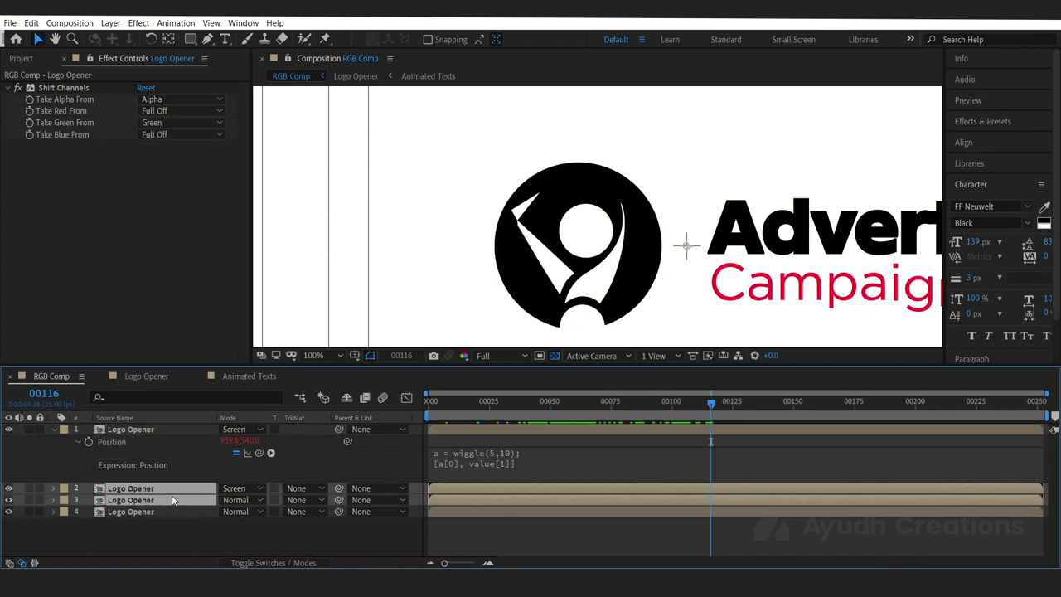
key(p)
alt+click(89, 501)
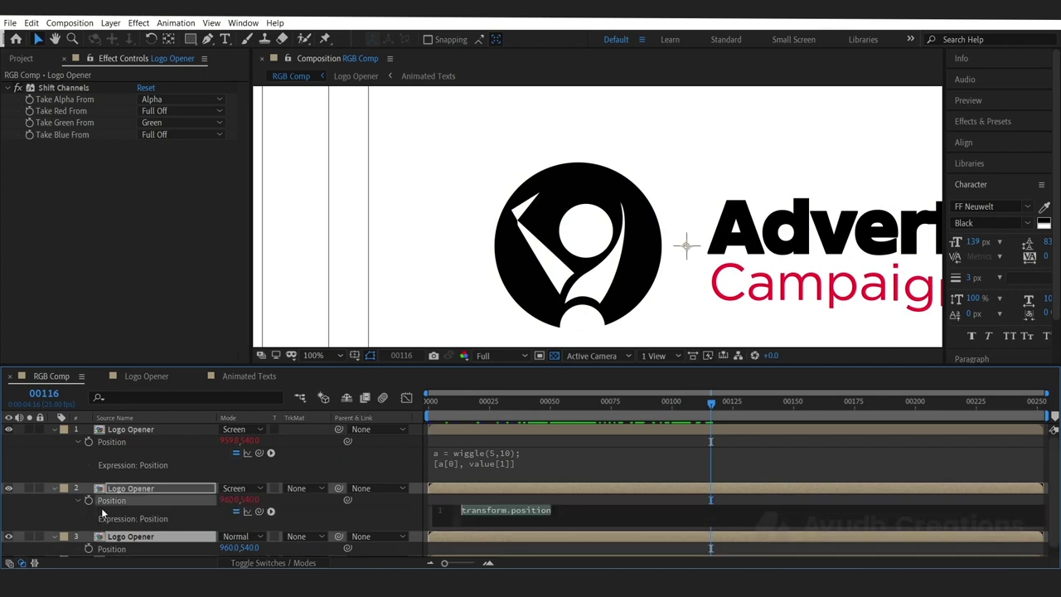
key(ctrl+v)
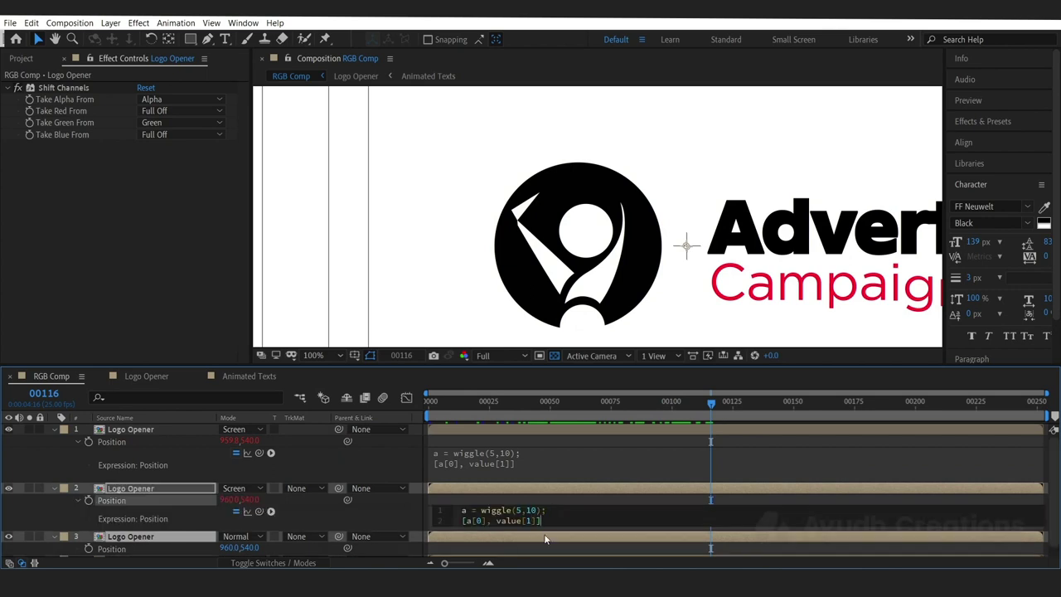
click(529, 548)
Step: Apply the same expression to the third Logo Opener layer's Position, and change the layers' wiggles to wiggle(2,5)
scroll(352, 509, down, 1)
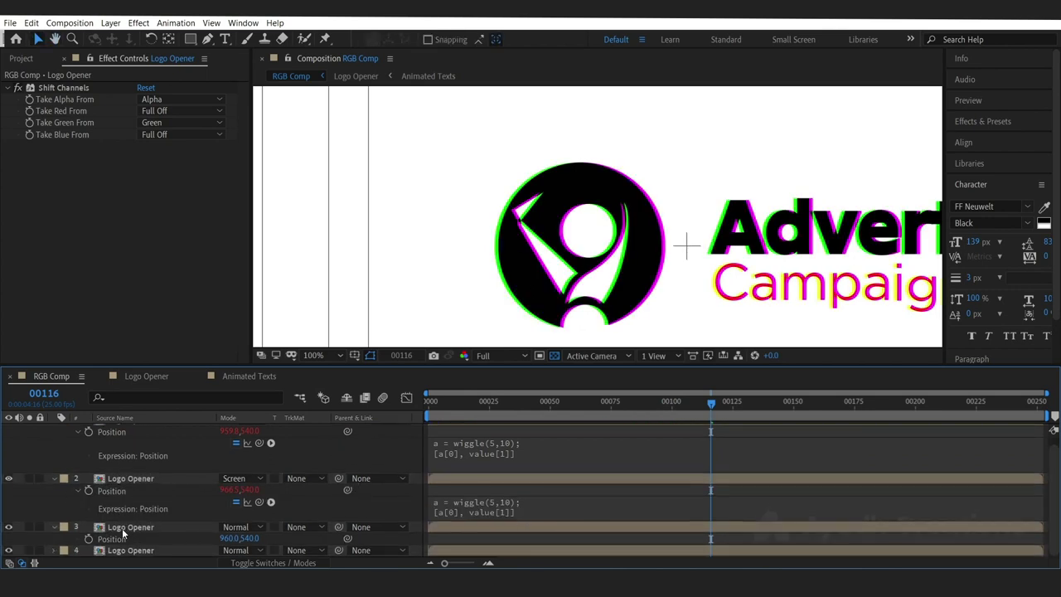
alt+click(87, 537)
key(ctrl+v)
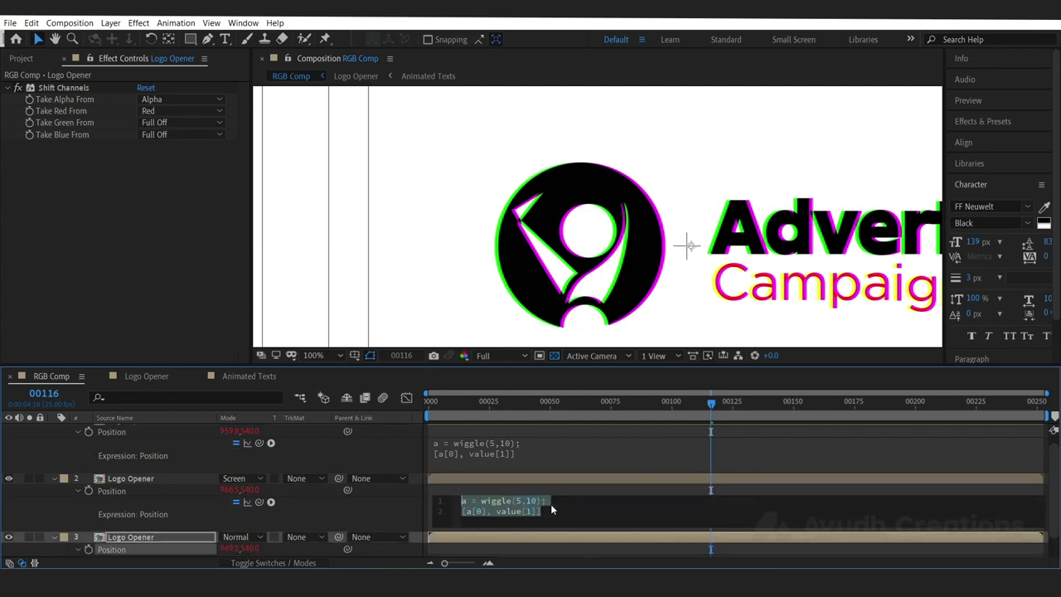
click(562, 460)
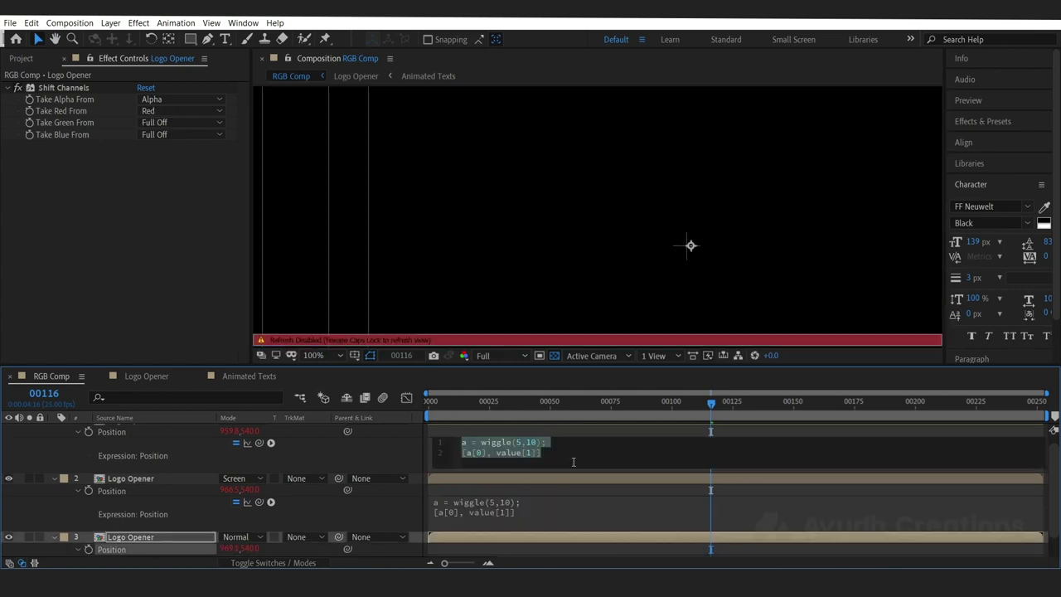
click(397, 461)
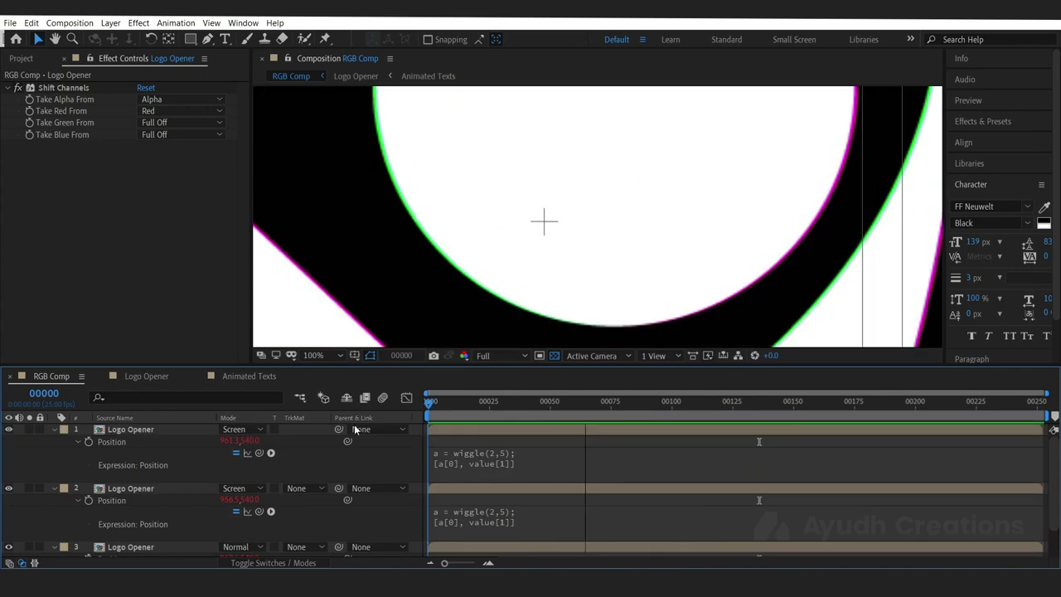
Step: Collapse the properties of the top three Logo Opener layers and deselect them
click(184, 431)
shift+click(169, 489)
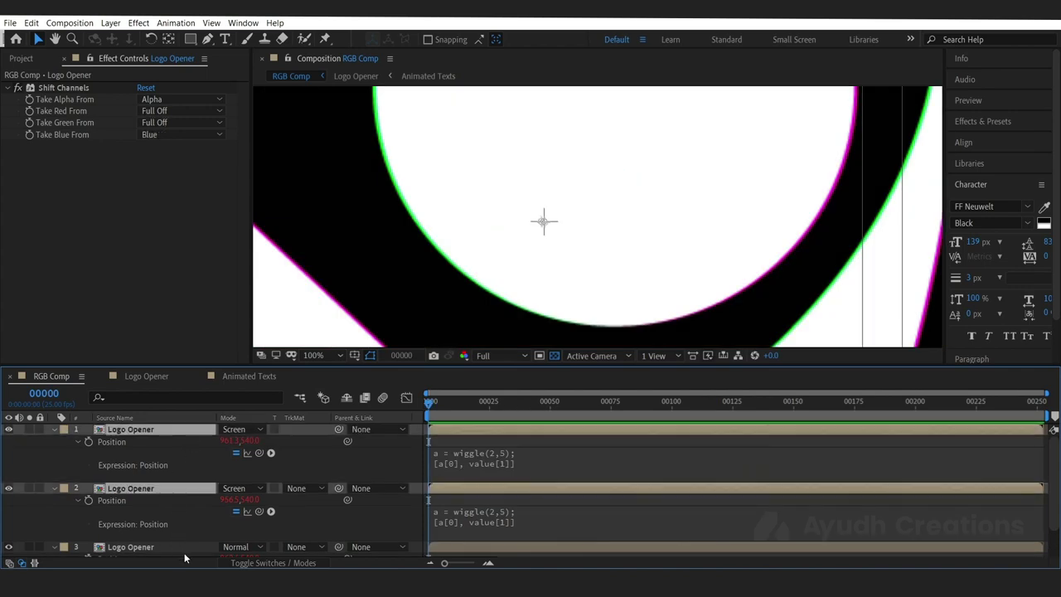
shift+click(184, 549)
key(u)
click(175, 504)
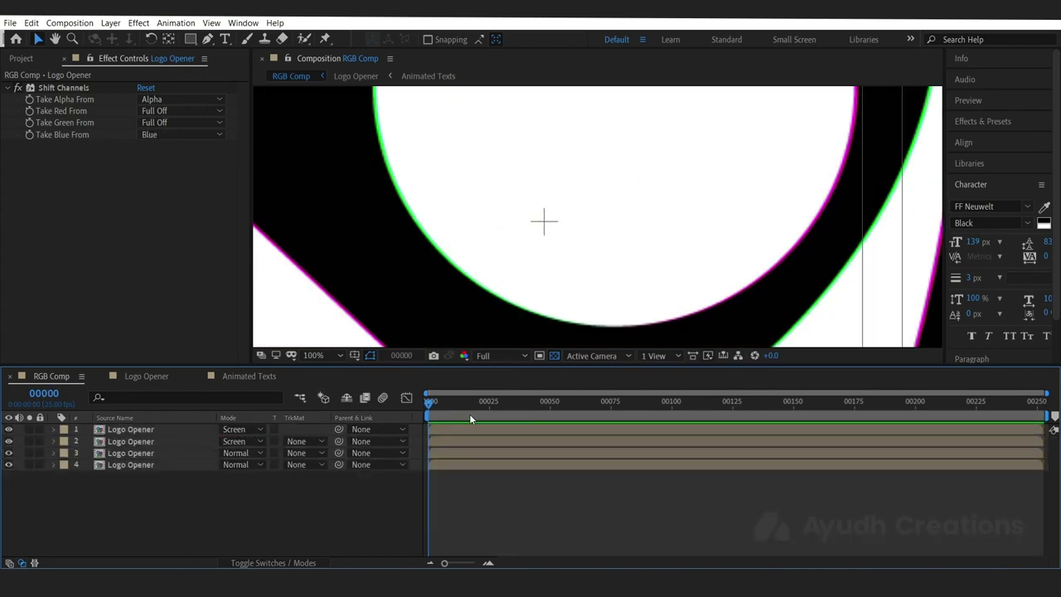
Step: Add 100% Opacity keyframes at frame 39 to the top three Logo Opener layers
scroll(558, 296, down, 2)
drag(604, 277, 613, 281)
drag(443, 404, 523, 411)
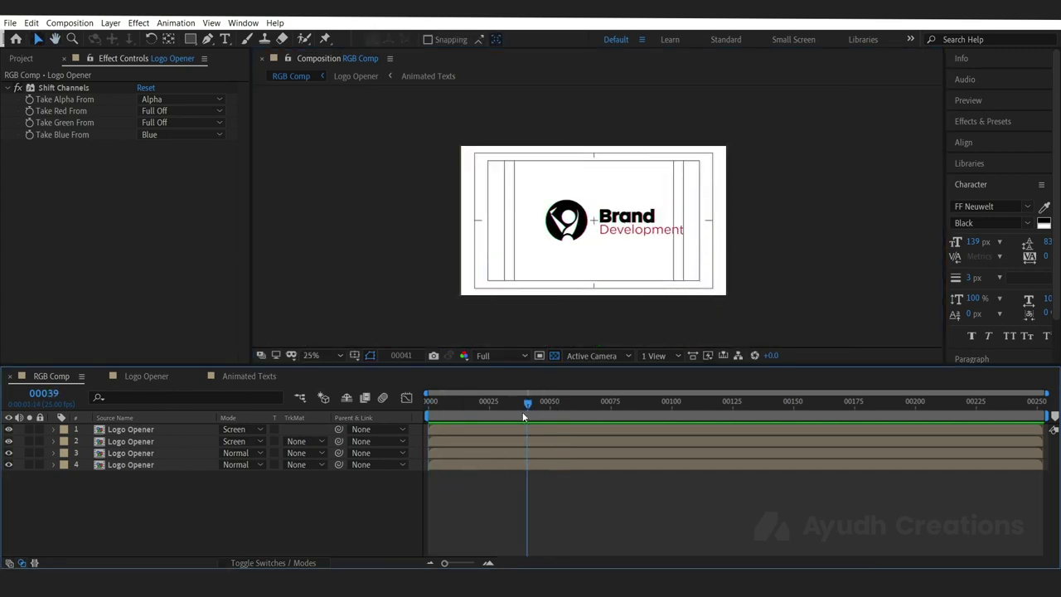
click(166, 437)
key(period)
ctrl+click(165, 430)
ctrl+click(165, 454)
key(t)
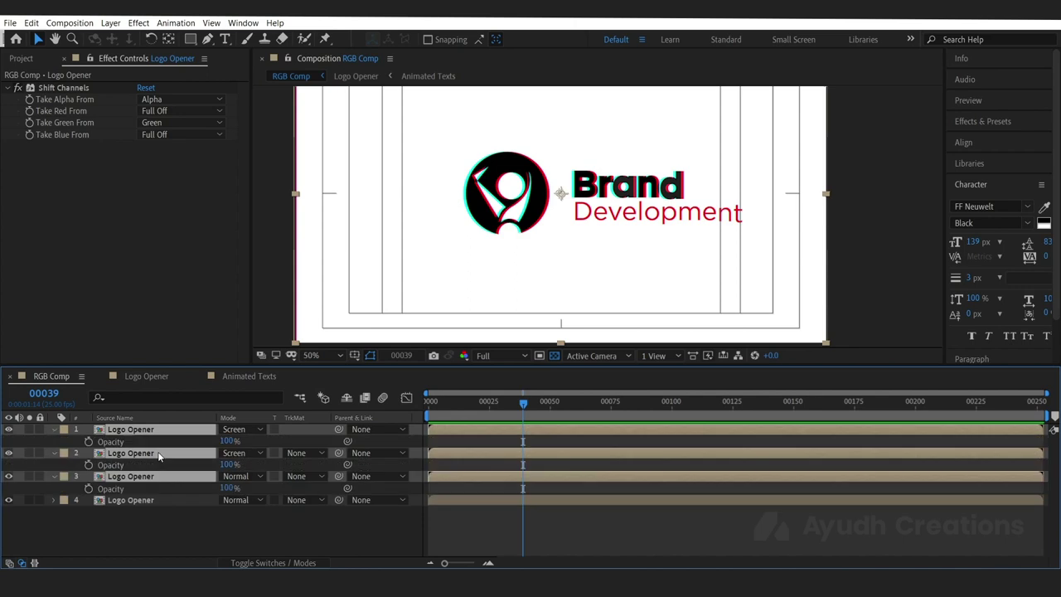
click(89, 441)
Step: Set the Opacity of the top three Logo Opener layers to 0% at frame 32
drag(518, 415, 505, 409)
click(225, 441)
text(0)
key(Return)
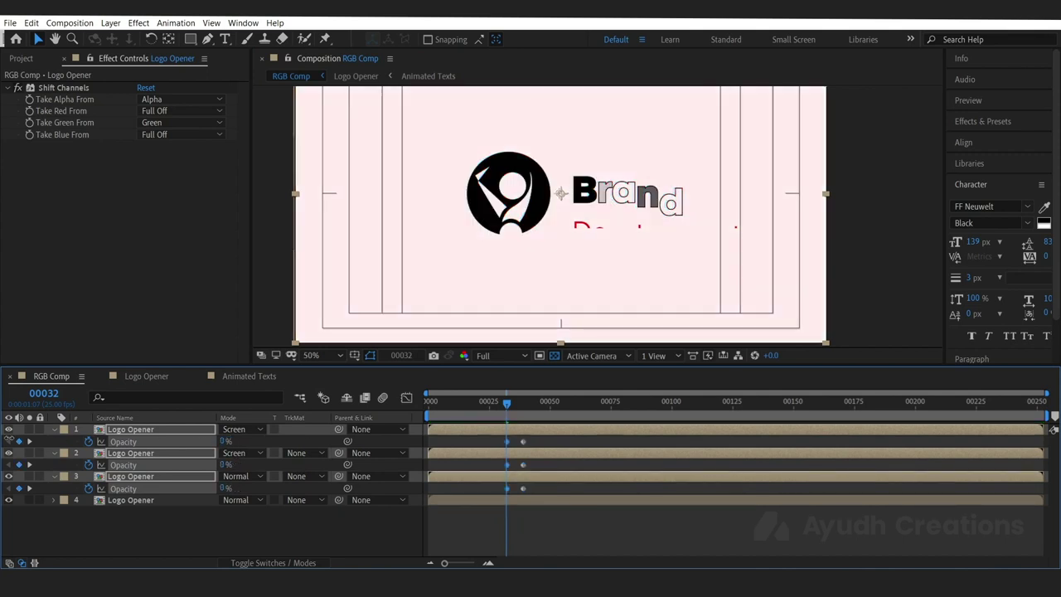
Step: Move the three layers' 0% Opacity keyframes to frame 38, directly before the 100% keyframes
mouse_move(509, 410)
mouse_down()
mouse_move(531, 408)
mouse_move(506, 410)
mouse_move(522, 410)
mouse_up()
scroll(450, 540, up, 10)
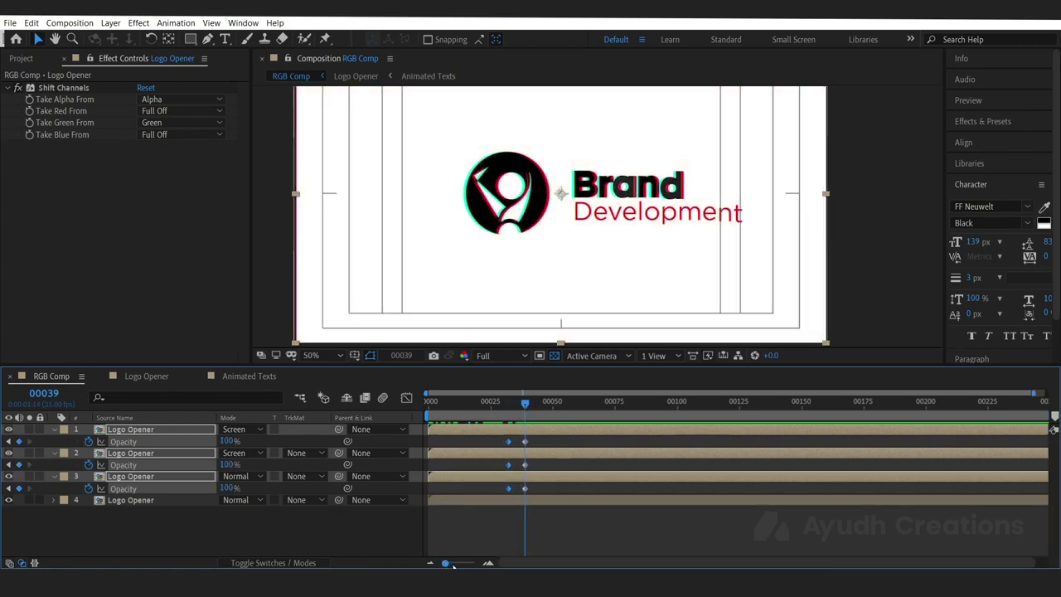
drag(534, 435, 715, 487)
drag(754, 435, 726, 501)
drag(474, 564, 462, 563)
Step: Go to frame 43, try a duplication with the three layers selected, and undo it
drag(643, 407, 681, 406)
key(ctrl+d)
key(ctrl+z)
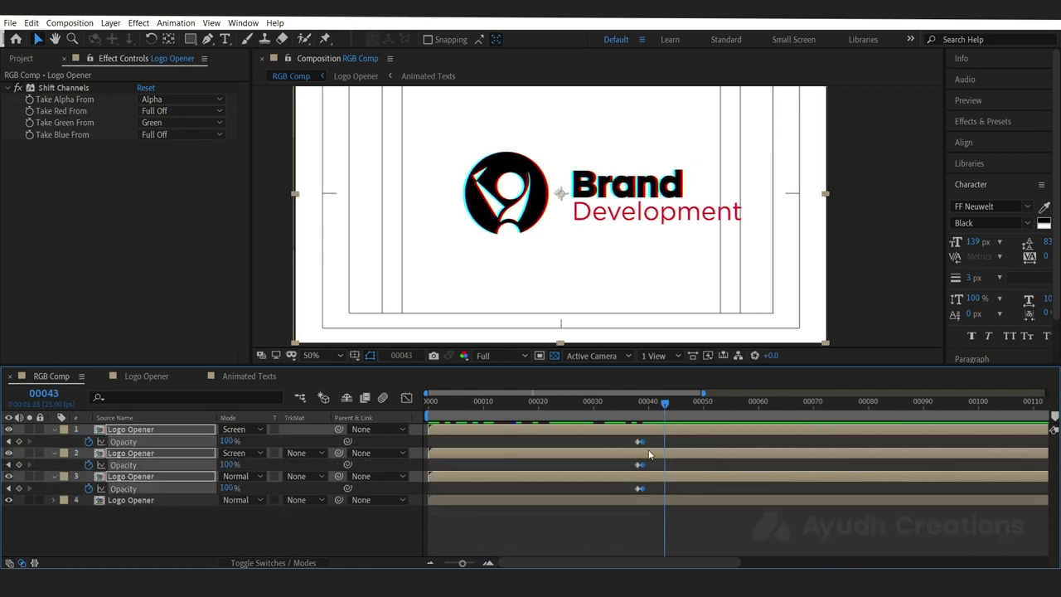
Step: Copy the 100% Opacity keyframes of the top three Logo Opener layers to frame 43
click(643, 442)
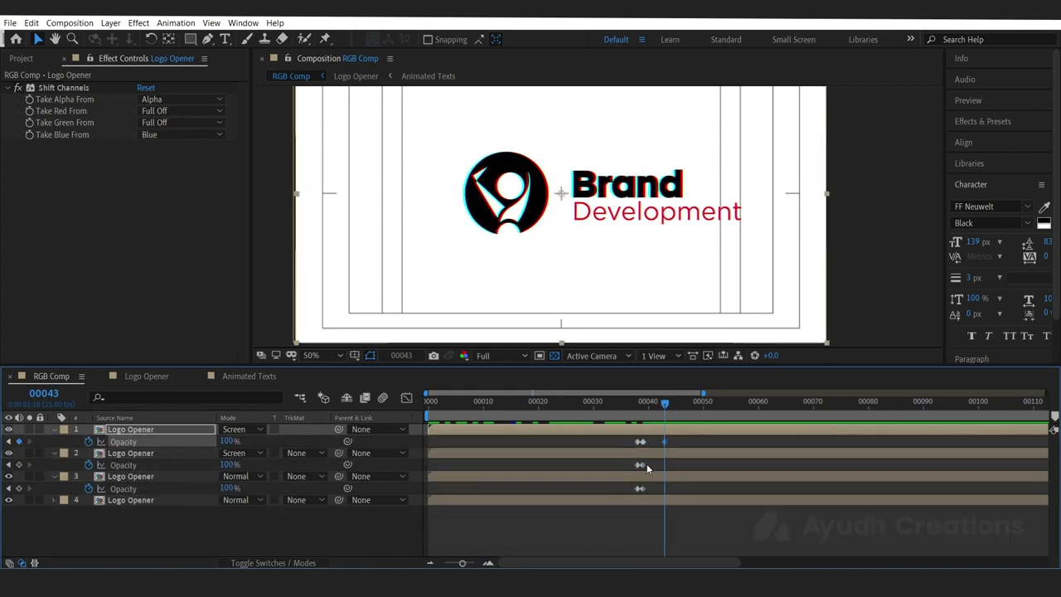
click(650, 453)
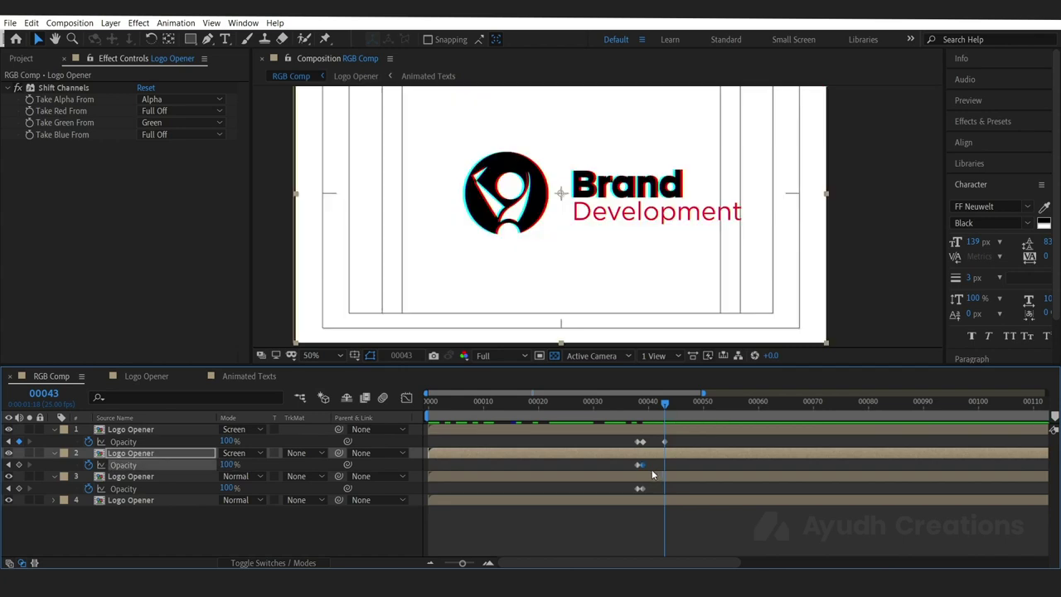
click(648, 489)
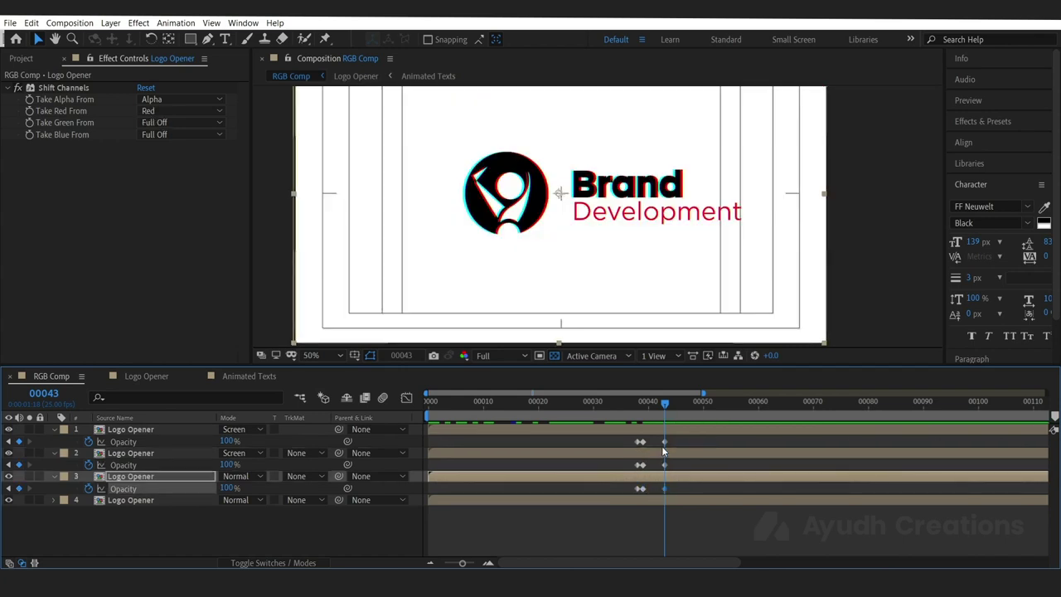
Step: Set the Opacity of the top three Logo Opener layers to 0% at frame 44
click(670, 404)
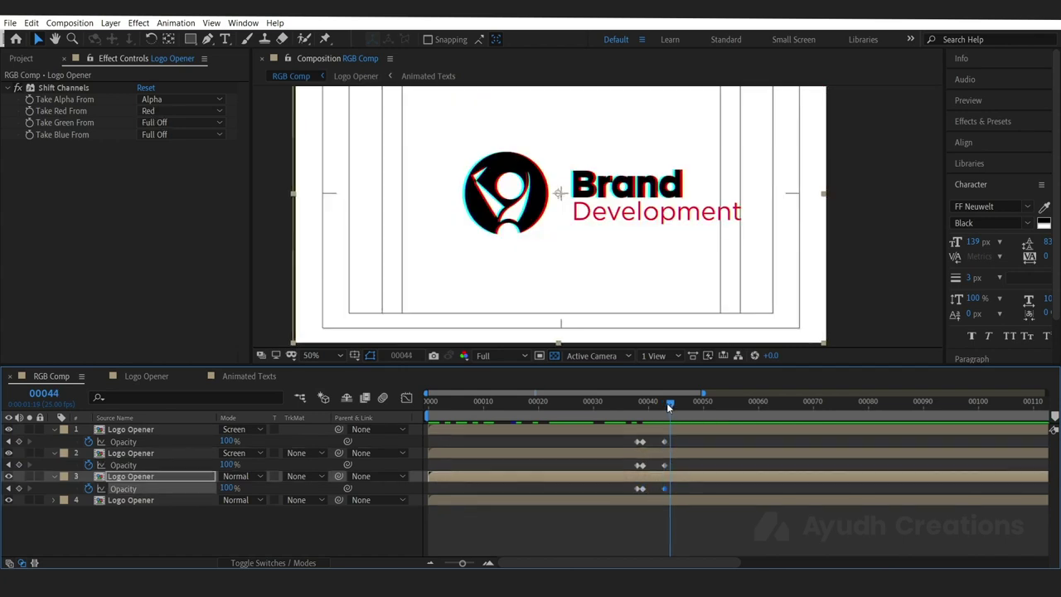
drag(227, 441, 141, 441)
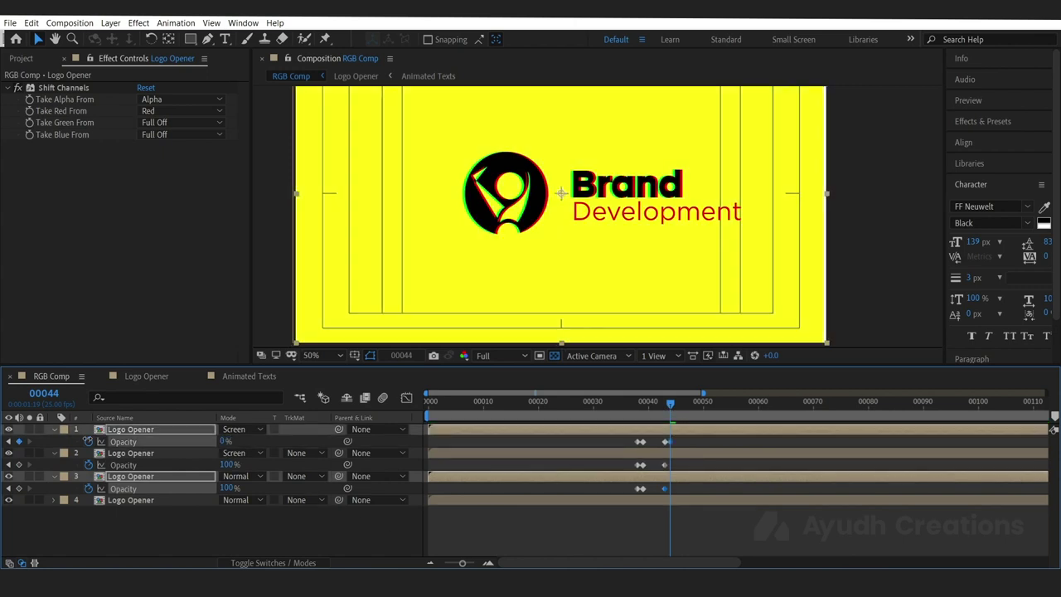
drag(225, 464, 169, 529)
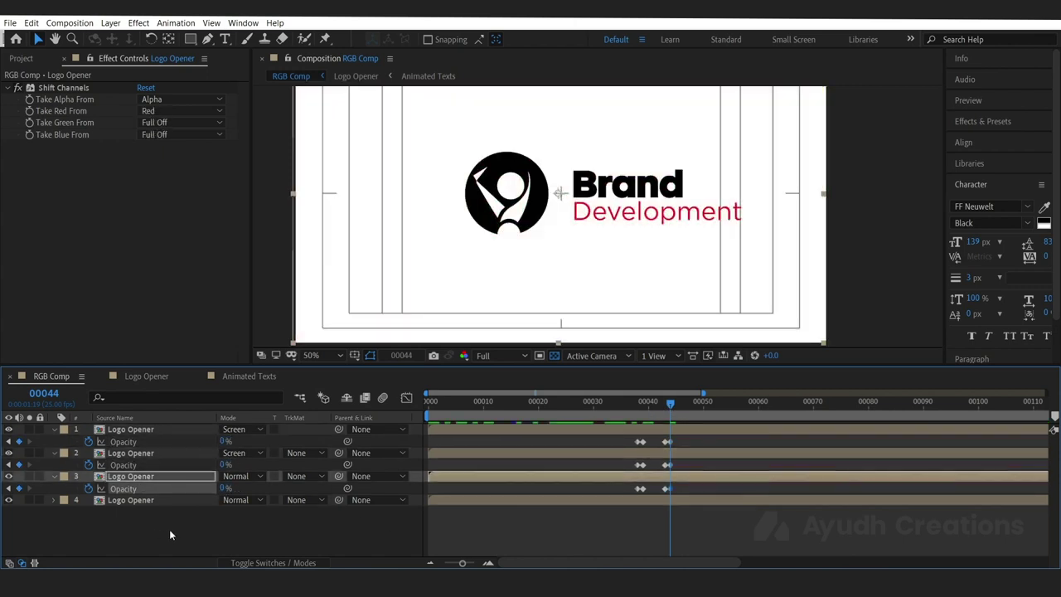
Step: Shift the copied Opacity keyframe pairs at frames 74 and 83 earlier on the three layers, to about frames 67 and 80, and preview the timing
mouse_move(685, 411)
mouse_down()
mouse_move(622, 408)
mouse_move(703, 407)
mouse_up()
key(Home)
drag(462, 564, 443, 564)
drag(510, 414, 536, 412)
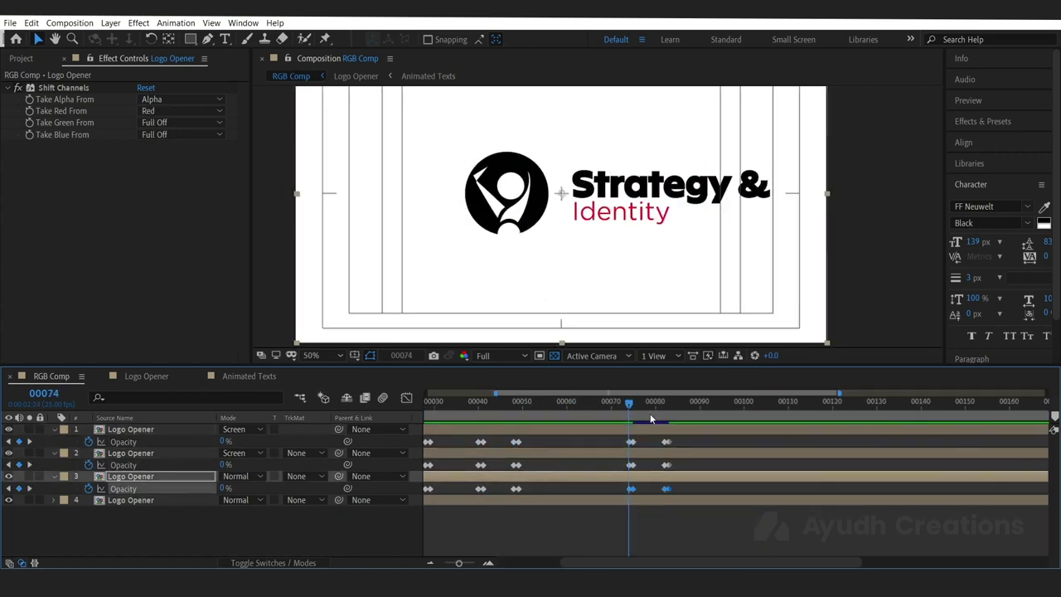
click(631, 489)
drag(632, 489, 600, 489)
key(space)
key(space)
drag(635, 441, 584, 439)
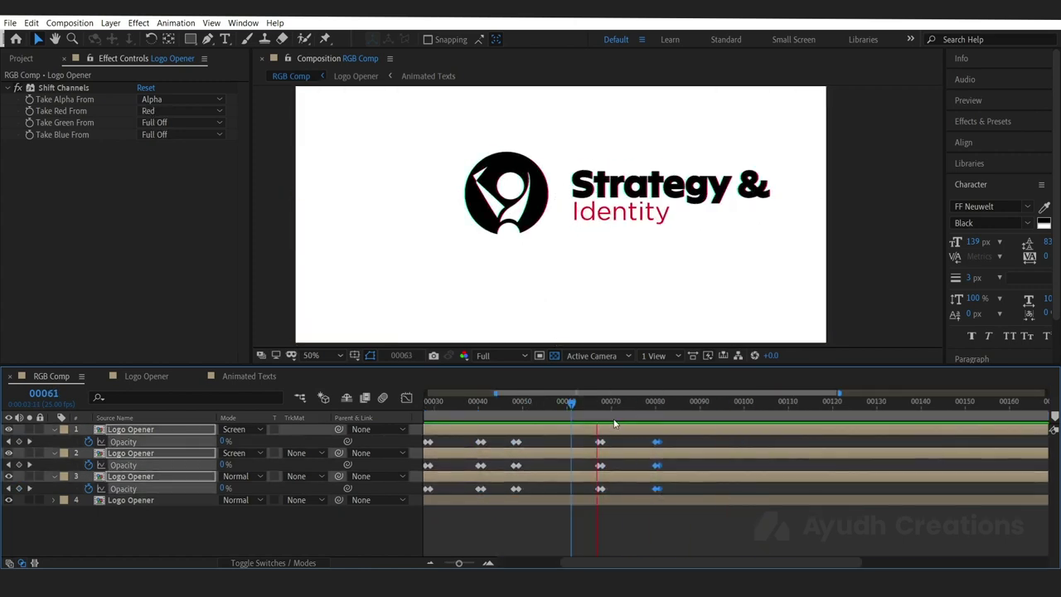
key(space)
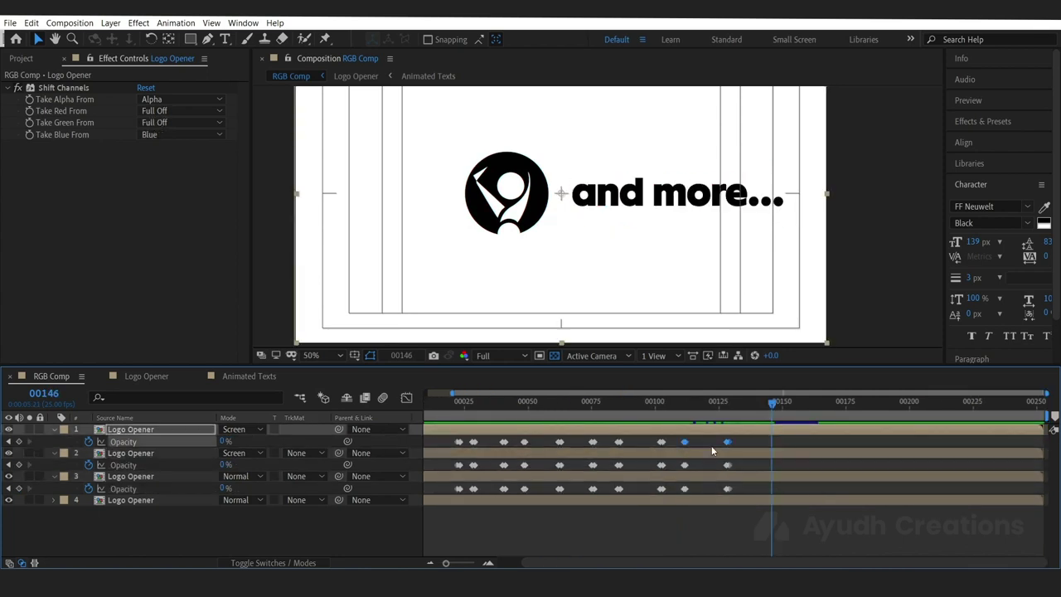
click(685, 489)
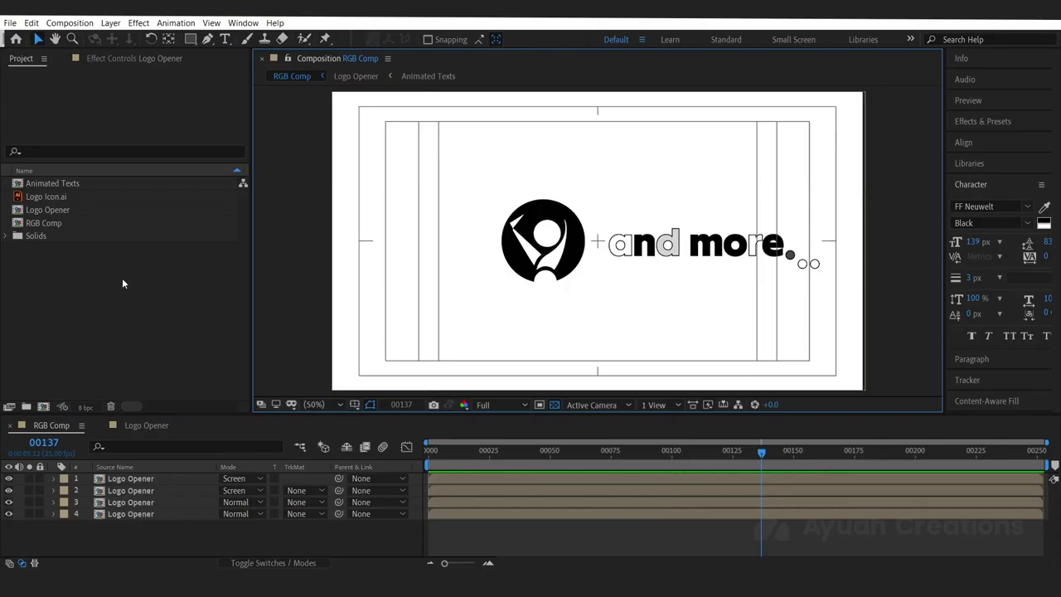
Step: Create a new composition named Noise with the HDTV 1080 25 preset and a duration of 253 frames
right_click(122, 284)
click(157, 297)
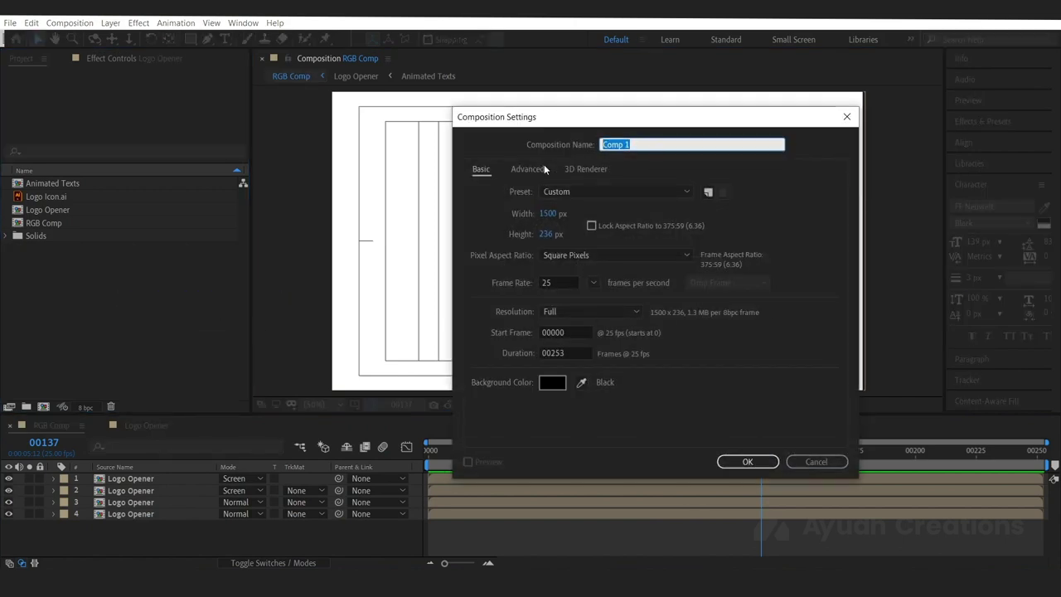
text(Noise)
click(590, 192)
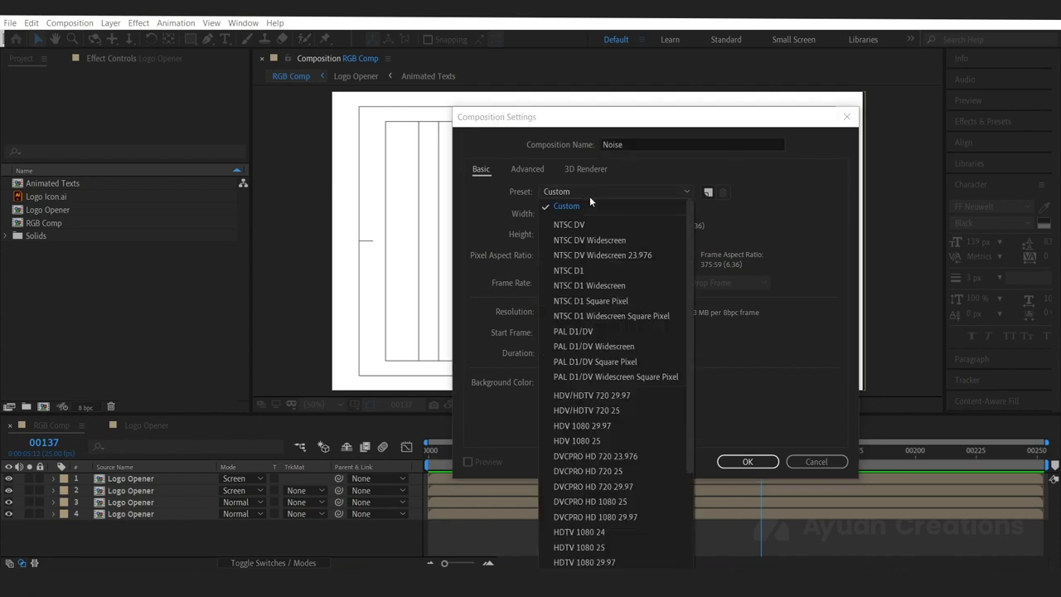
click(617, 546)
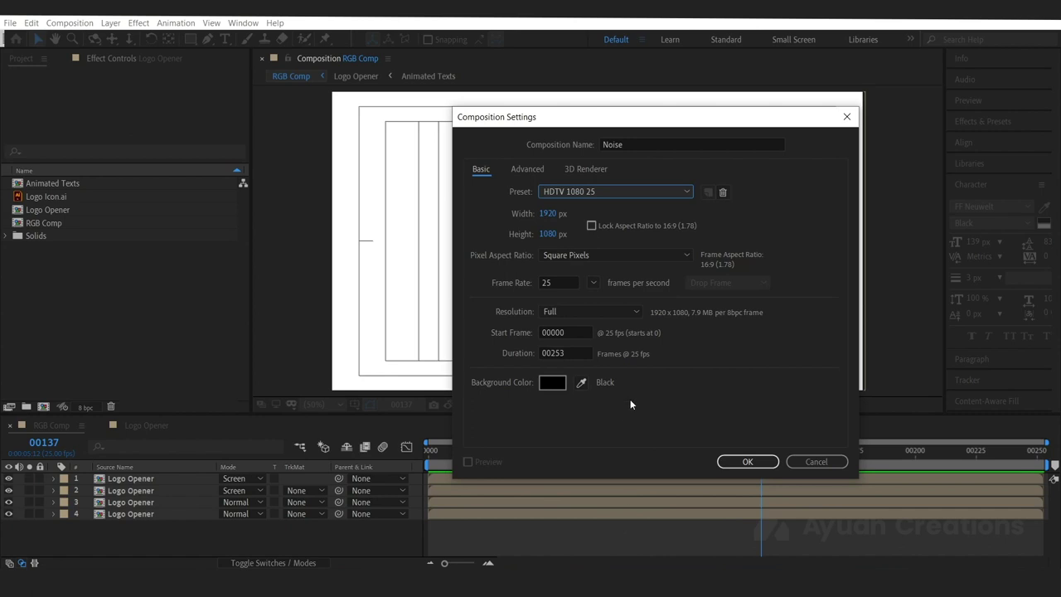
click(578, 352)
click(747, 461)
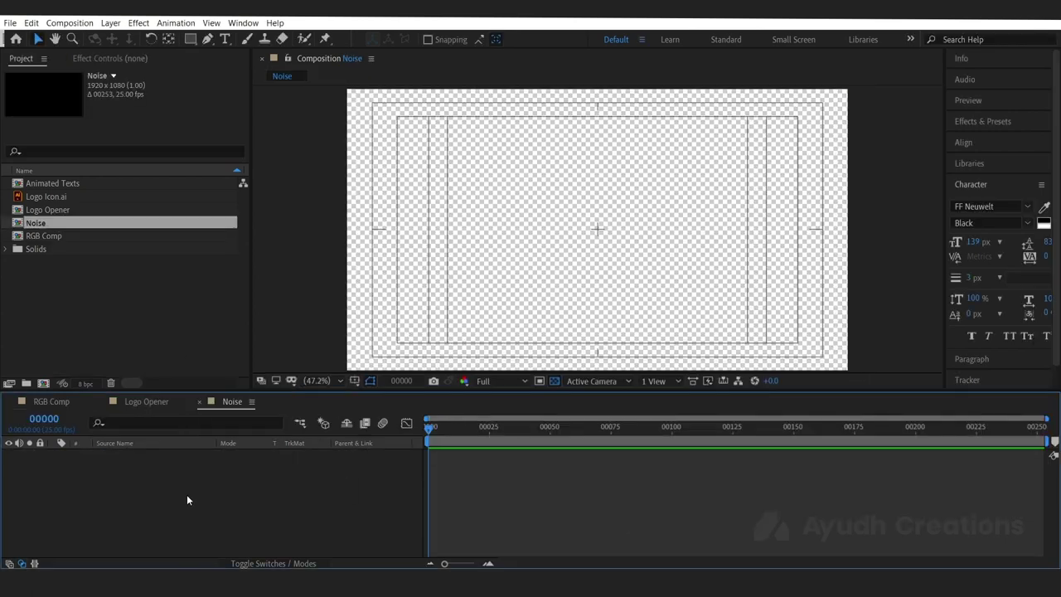
Step: Add a 1920 x 1080 black solid with colour 000000 to the Noise composition
right_click(187, 499)
mouse_move(248, 366)
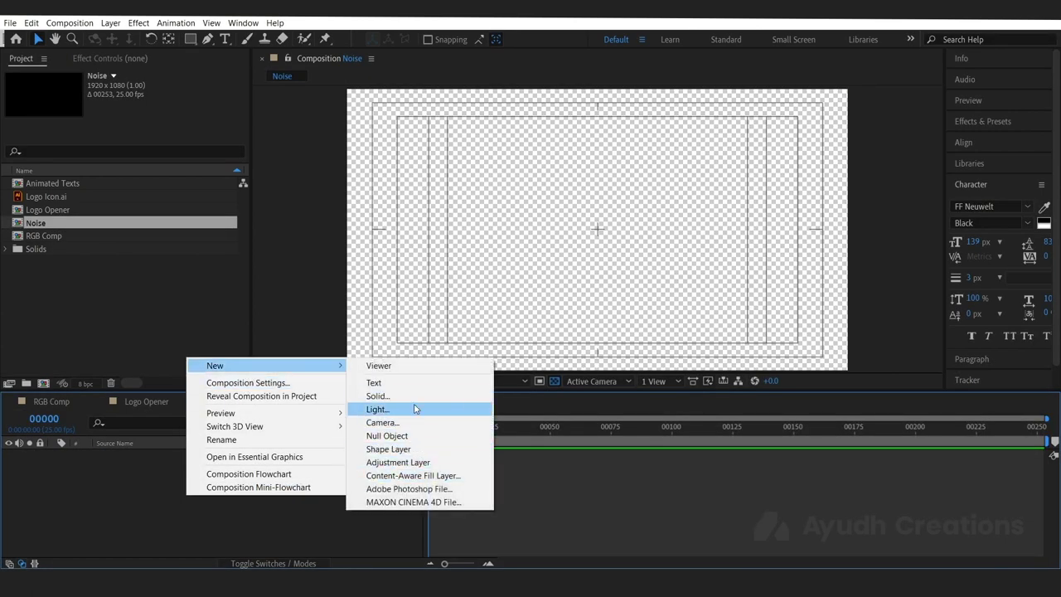
click(379, 396)
click(157, 241)
text(000000)
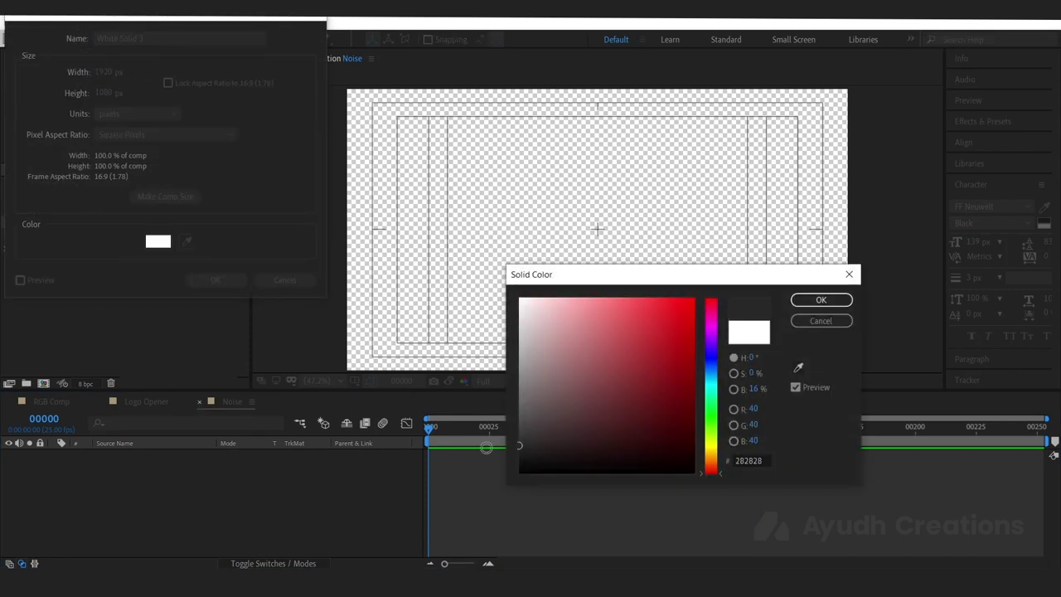
click(831, 300)
click(209, 280)
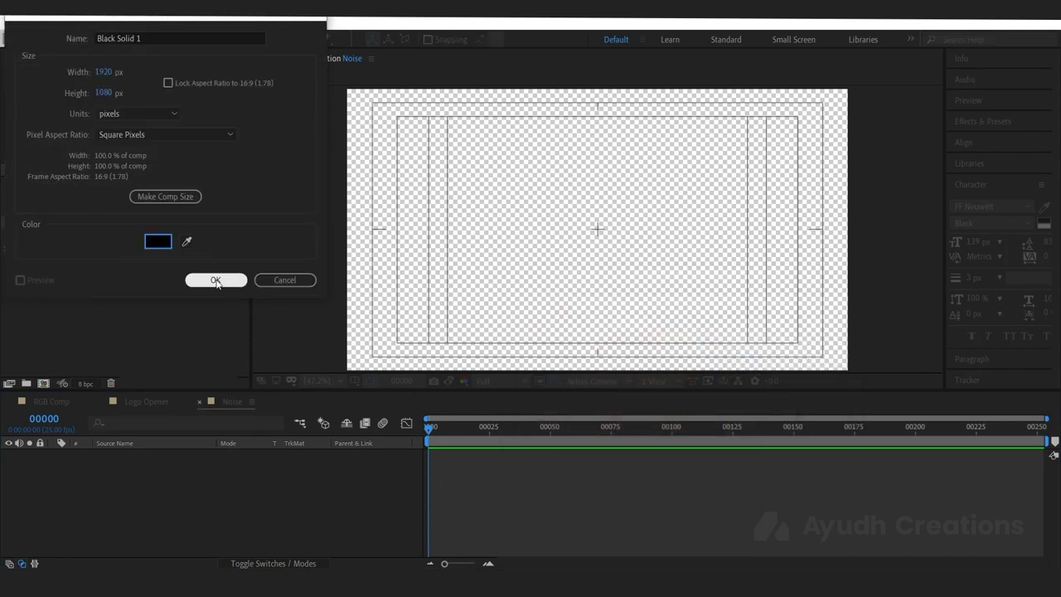
Step: Find the Fractal Noise effect and apply it to the black solid
click(983, 122)
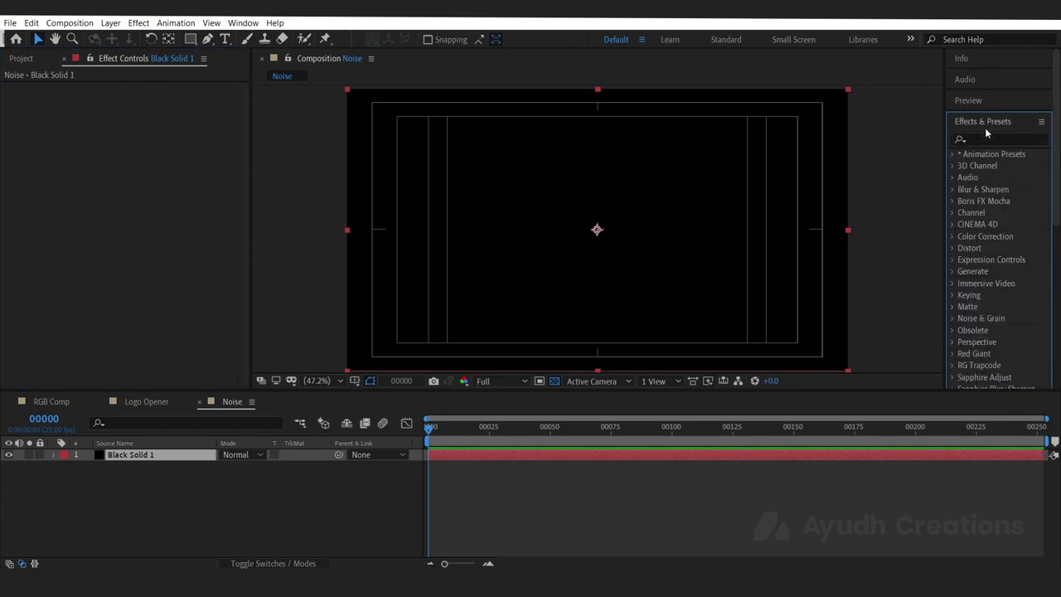
click(985, 137)
text(fractal)
click(1014, 212)
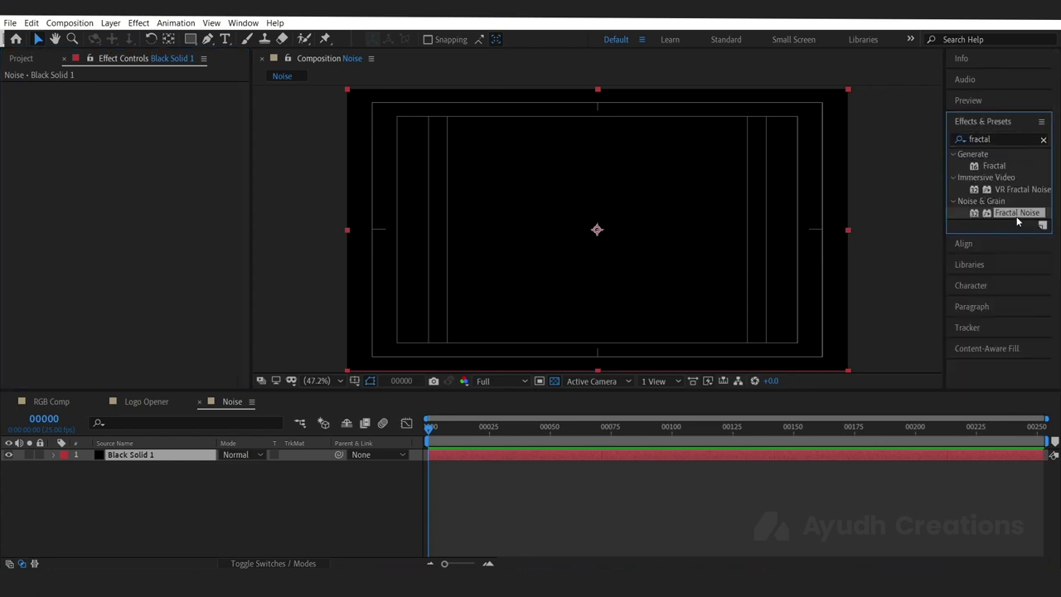
double_click(1014, 213)
Step: Set the Fractal Noise type to Block, with Contrast 196 and Brightness -81
click(183, 110)
click(178, 123)
drag(147, 134, 220, 134)
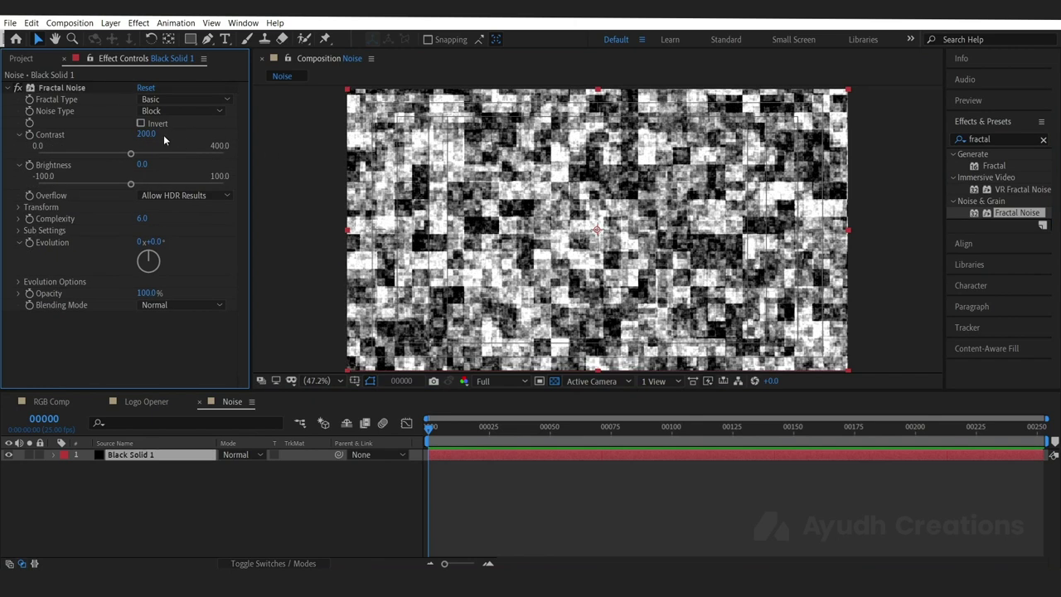
drag(146, 134, 83, 161)
Step: Turn off Uniform Scaling for the noise, stretch Scale Width to 850 and set Complexity to 2
click(18, 207)
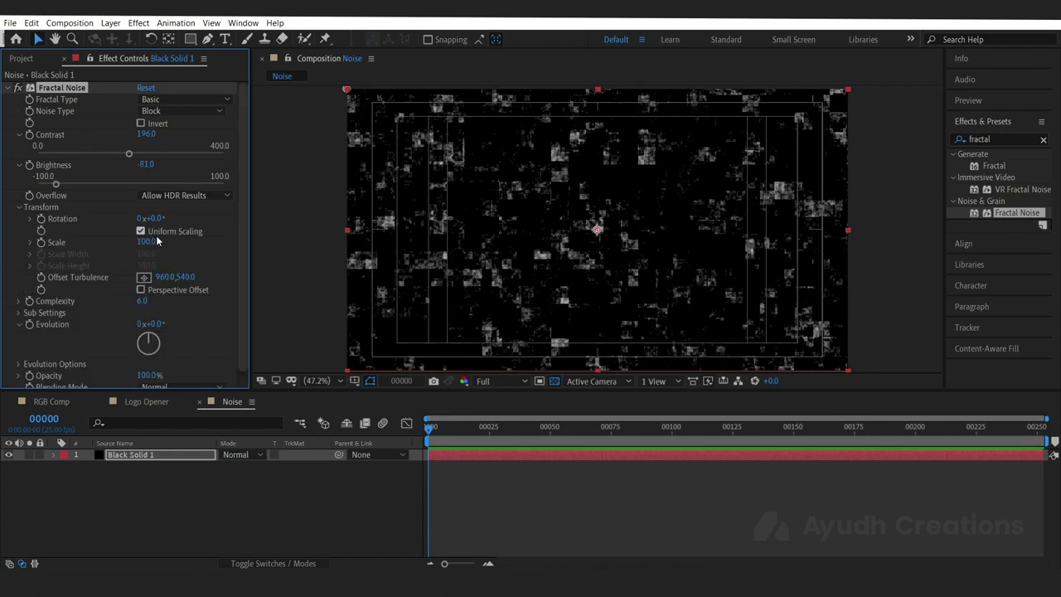
click(170, 232)
drag(78, 276, 226, 276)
click(142, 338)
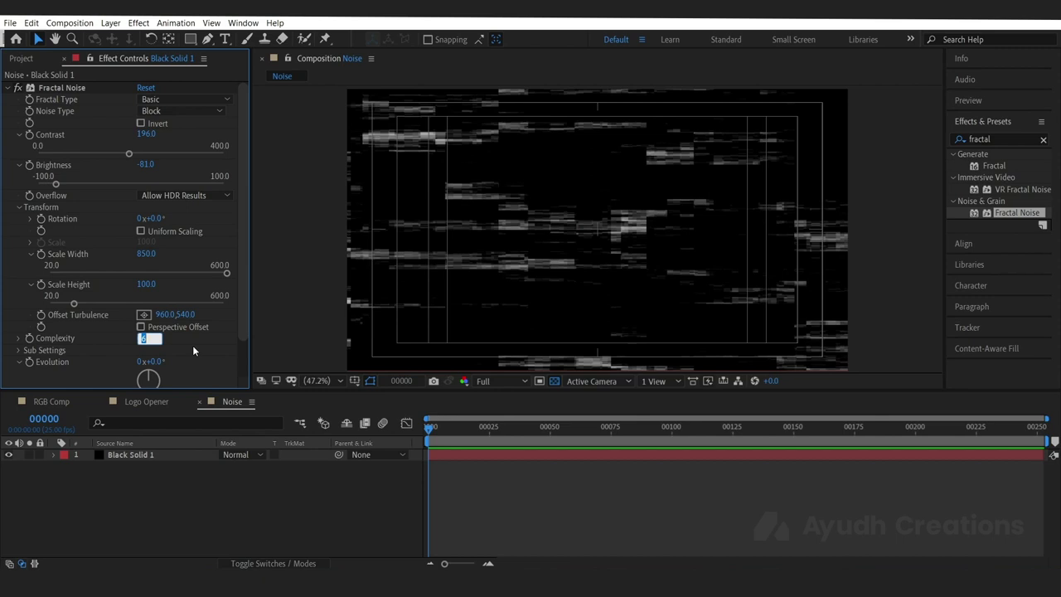
text(2)
key(Return)
Step: Add the expression time*10 to the Fractal Noise Random Seed and preview the animated noise
scroll(114, 361, down, 3)
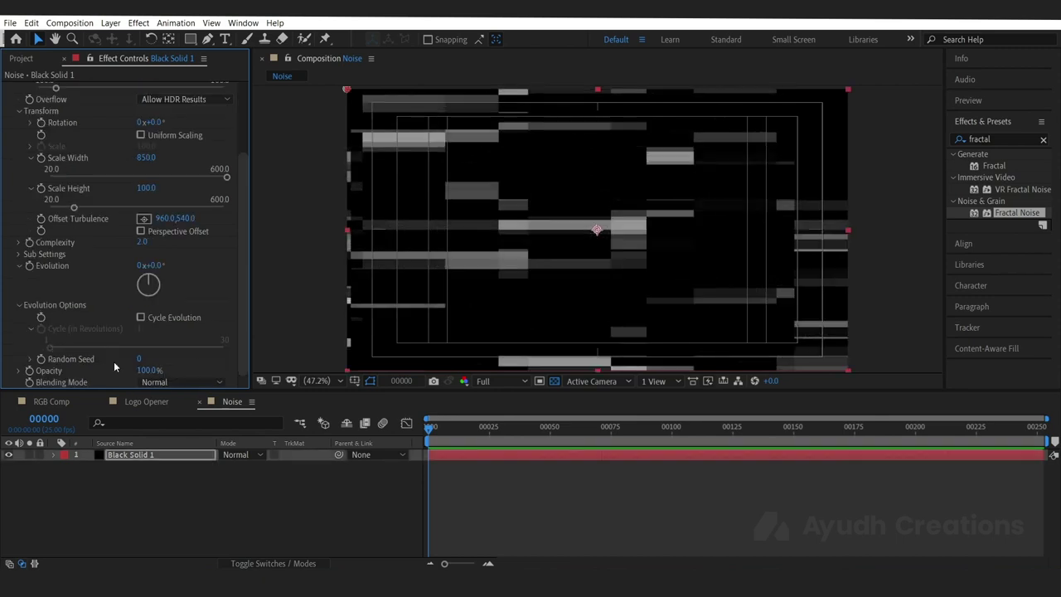
alt+click(41, 359)
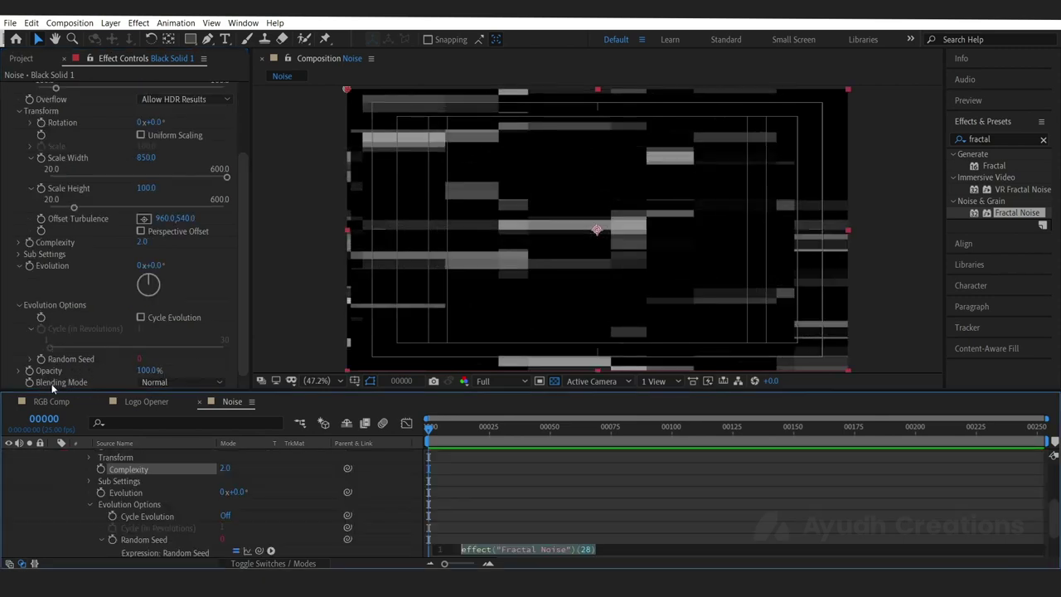
text(time*)
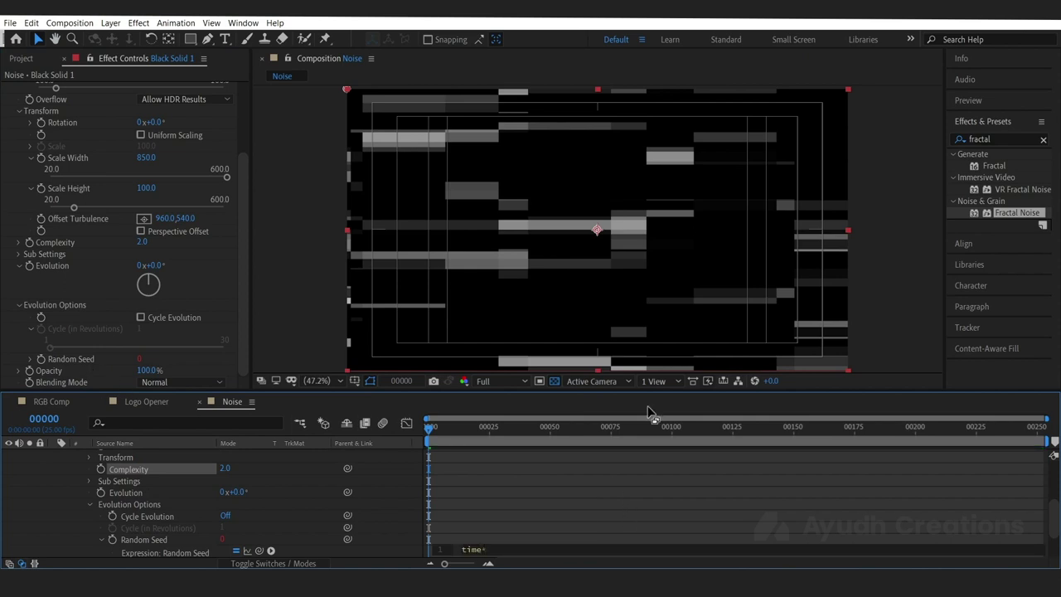
key(KP_Enter)
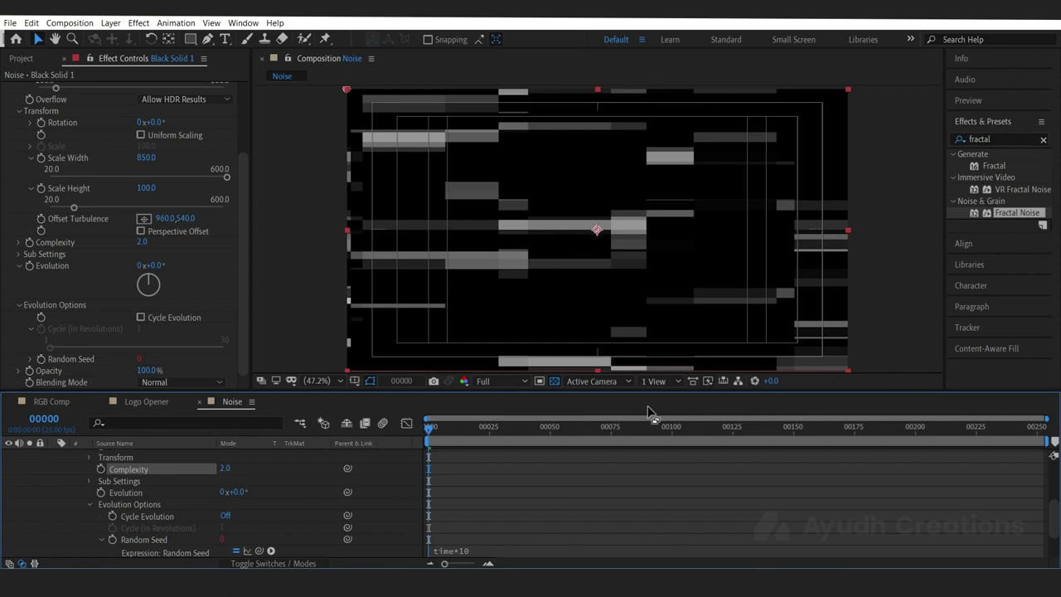
key(space)
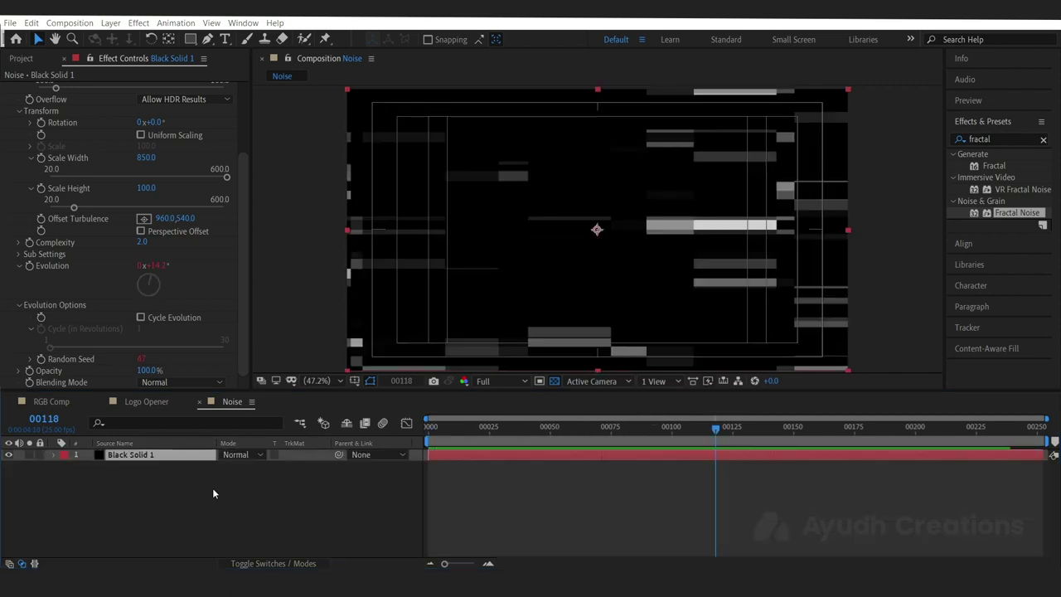
Step: Place the Noise composition as the uppermost layer in the Logo Opener composition and hide it
click(149, 404)
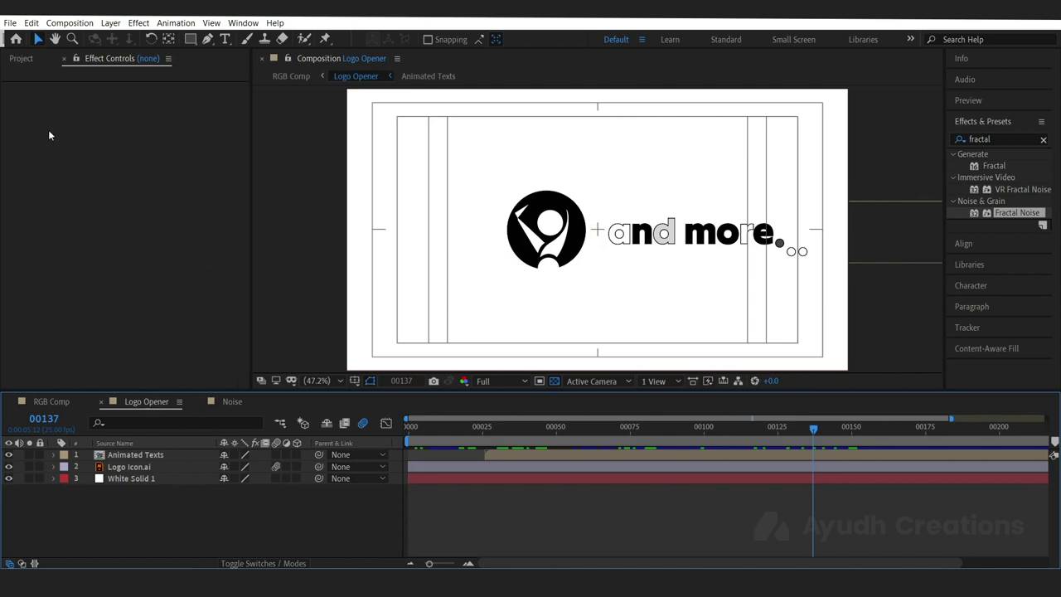
click(33, 61)
drag(55, 228, 114, 456)
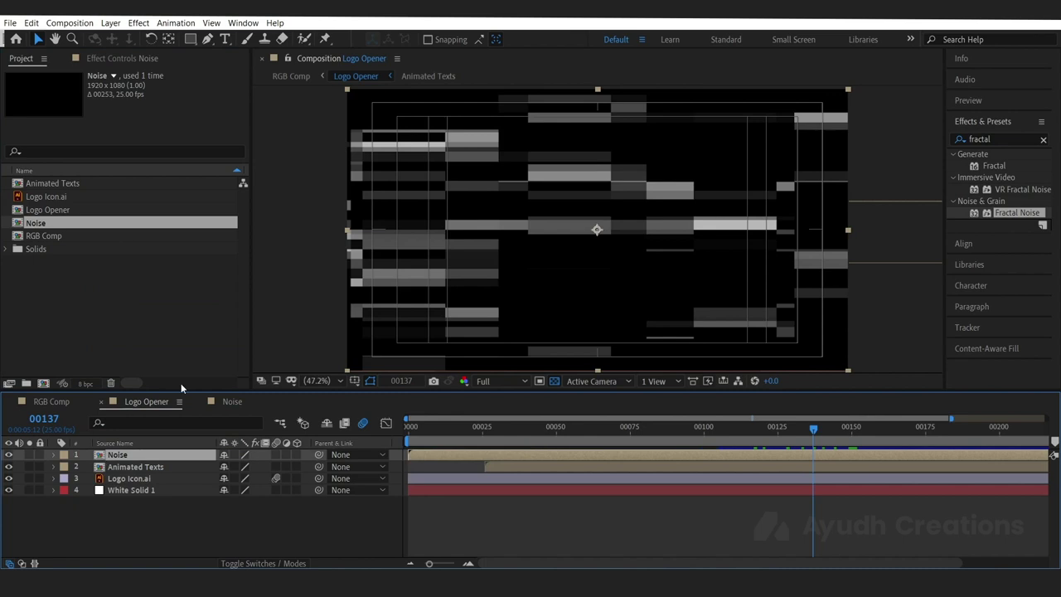
Step: Add an adjustment layer above the Noise layer in the Logo Opener composition
right_click(176, 519)
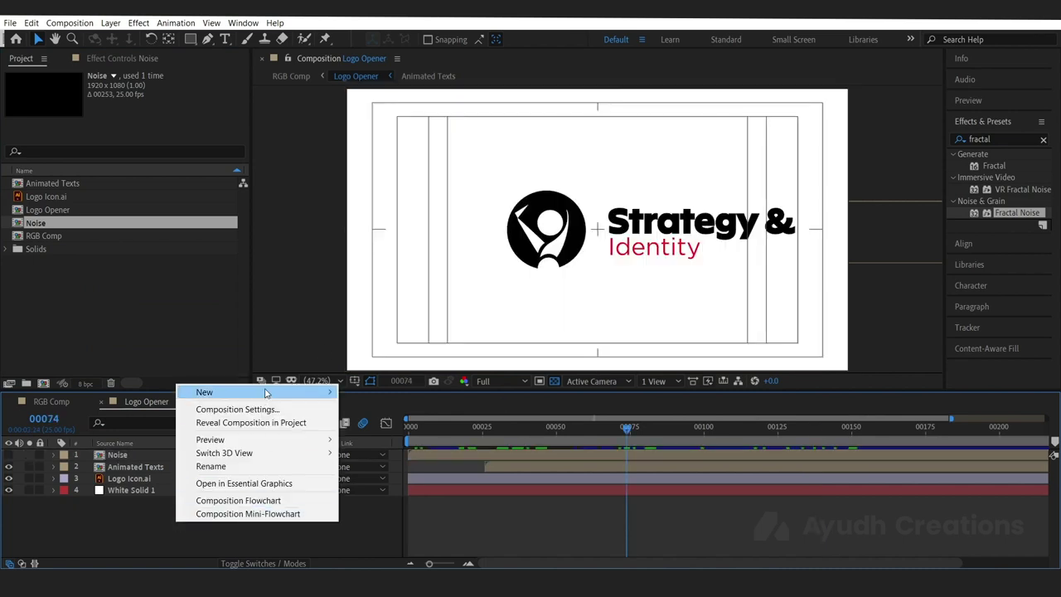
click(340, 365)
right_click(196, 522)
right_click(195, 520)
mouse_move(232, 391)
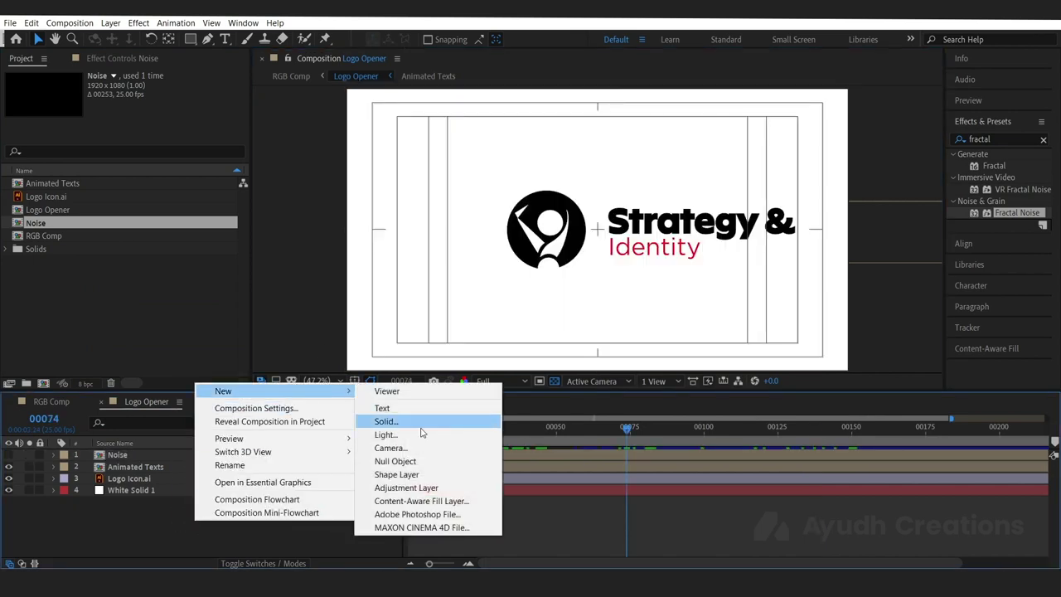
click(422, 488)
Step: Apply Displacement Map to the adjustment layer, use the Noise layer as its map, and inspect the distorted logo up close
text(displac)
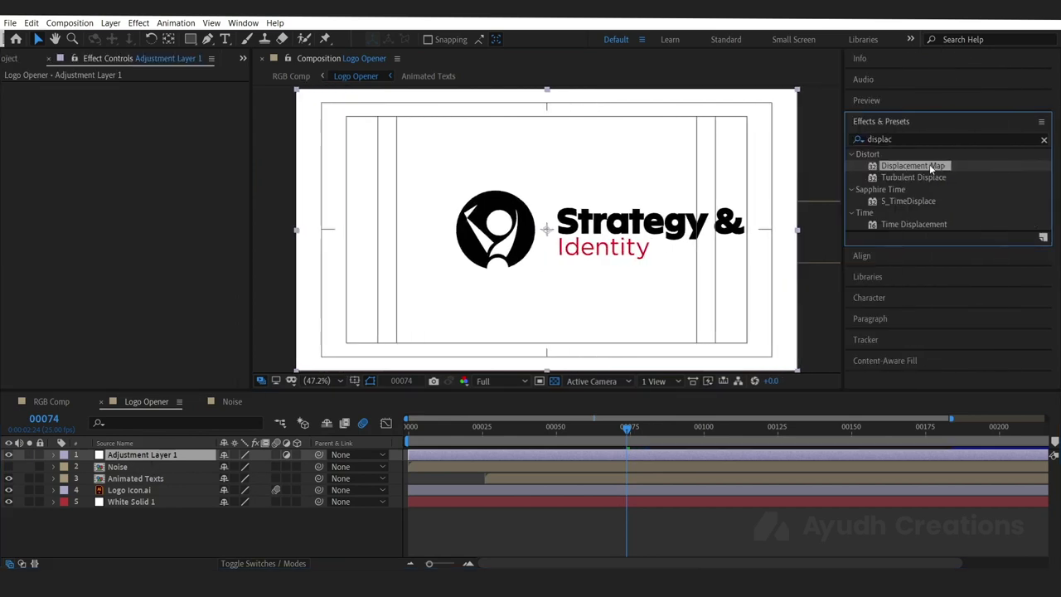
double_click(912, 166)
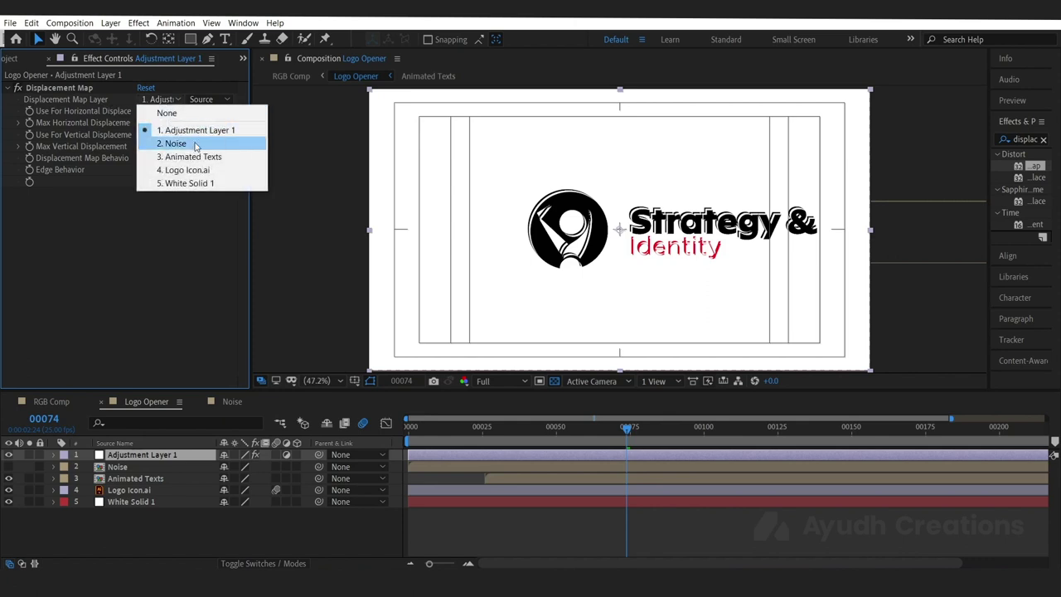
click(187, 144)
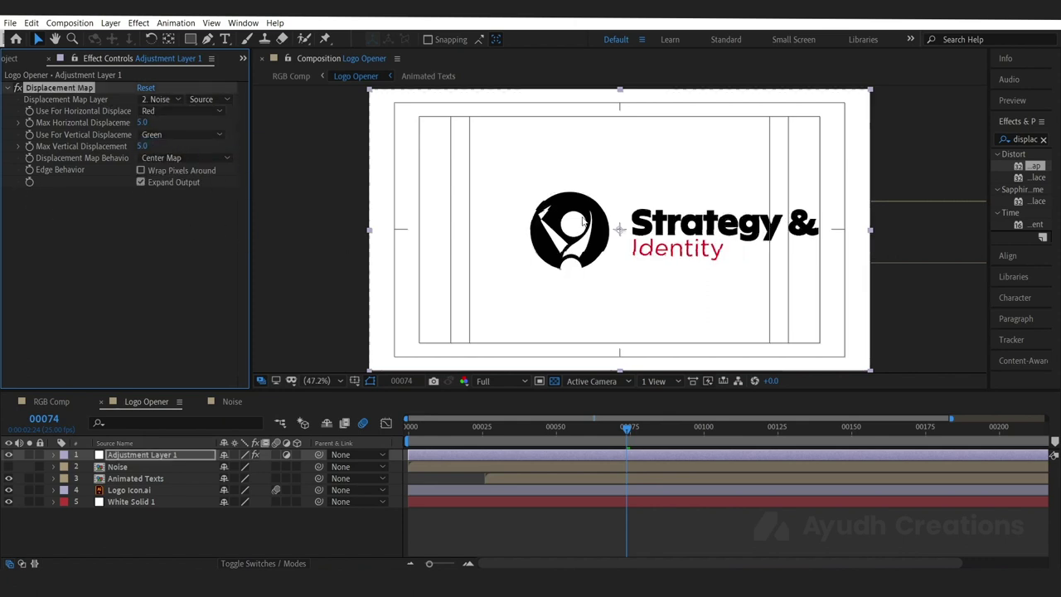
drag(610, 237, 652, 257)
scroll(630, 253, up, 3)
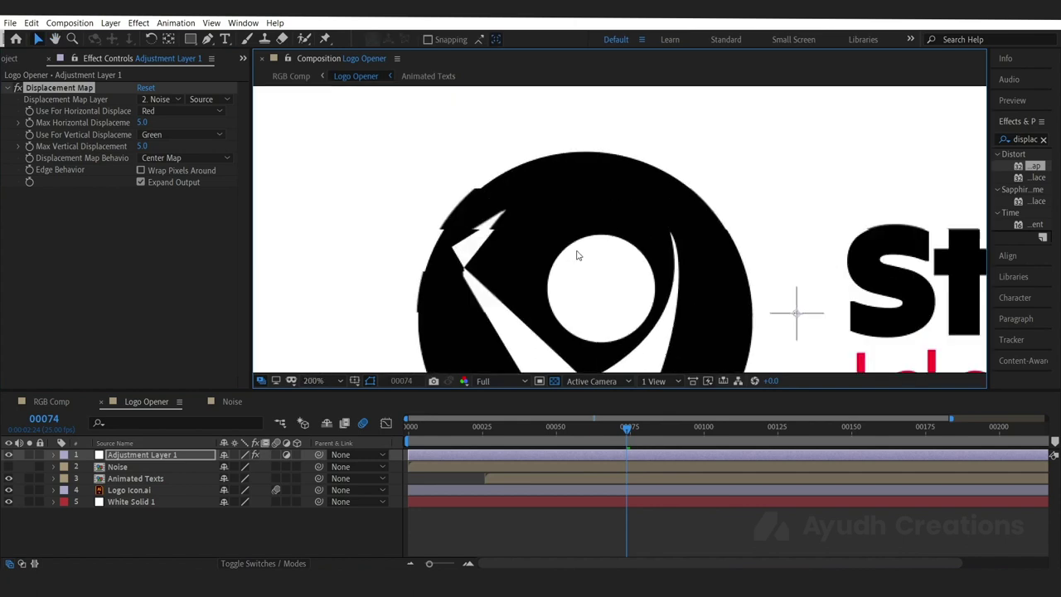
Step: Set the Displacement Map's maximum horizontal displacement to 18 and preview the glitch across the Logo Opener timeline
drag(578, 255, 286, 138)
scroll(287, 138, down, 2)
click(145, 123)
mouse_move(144, 123)
mouse_down()
mouse_move(161, 122)
mouse_move(153, 122)
mouse_up()
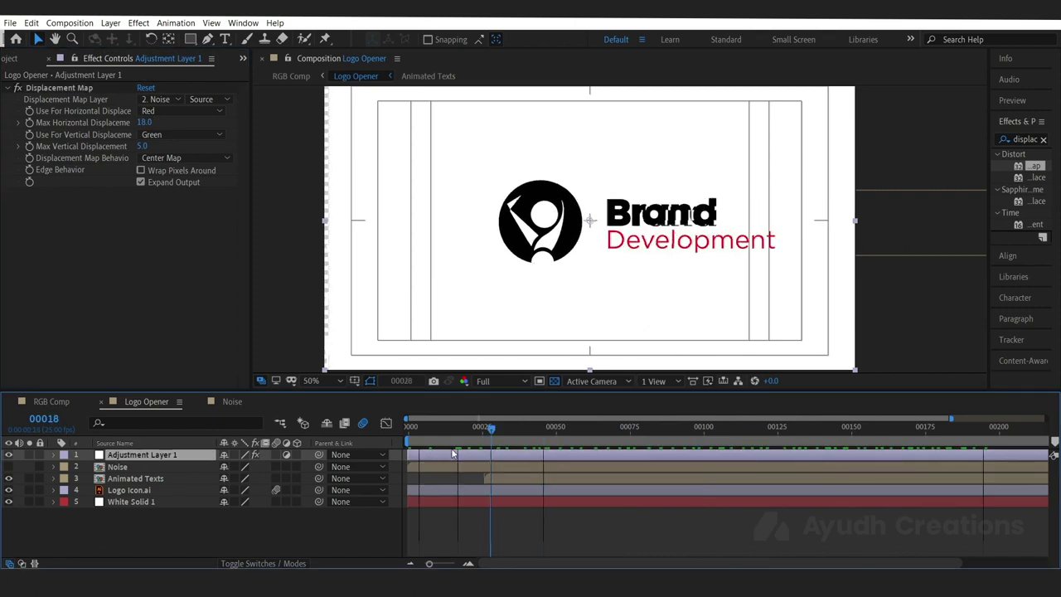
drag(453, 450, 692, 461)
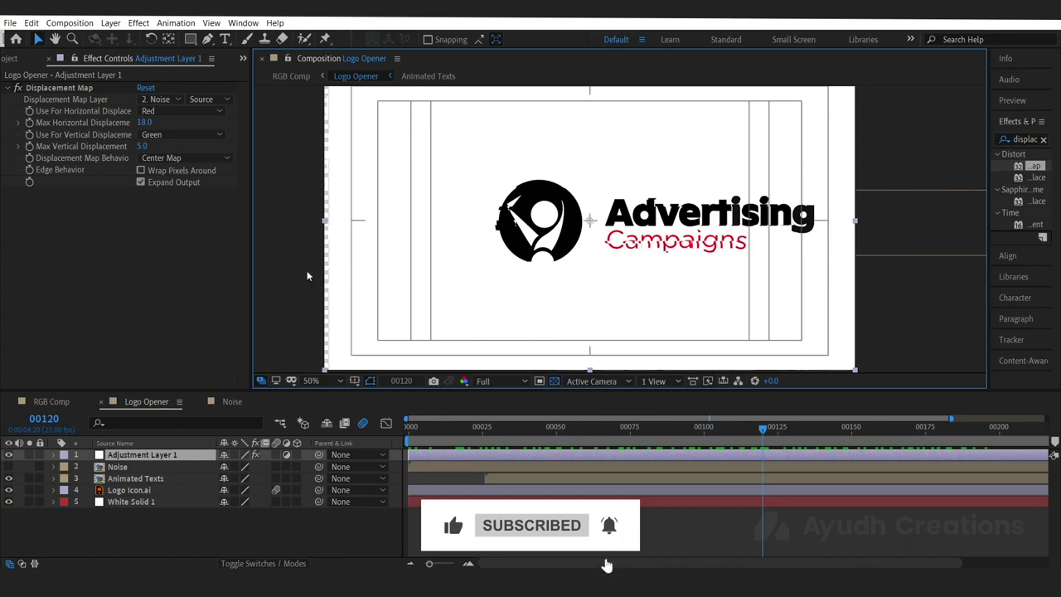
Step: Examine the edges of the Logo Opener frame up close for gaps caused by the displacement
drag(307, 276, 483, 261)
scroll(469, 262, up, 2)
drag(304, 261, 685, 225)
scroll(567, 247, down, 1)
drag(566, 246, 503, 245)
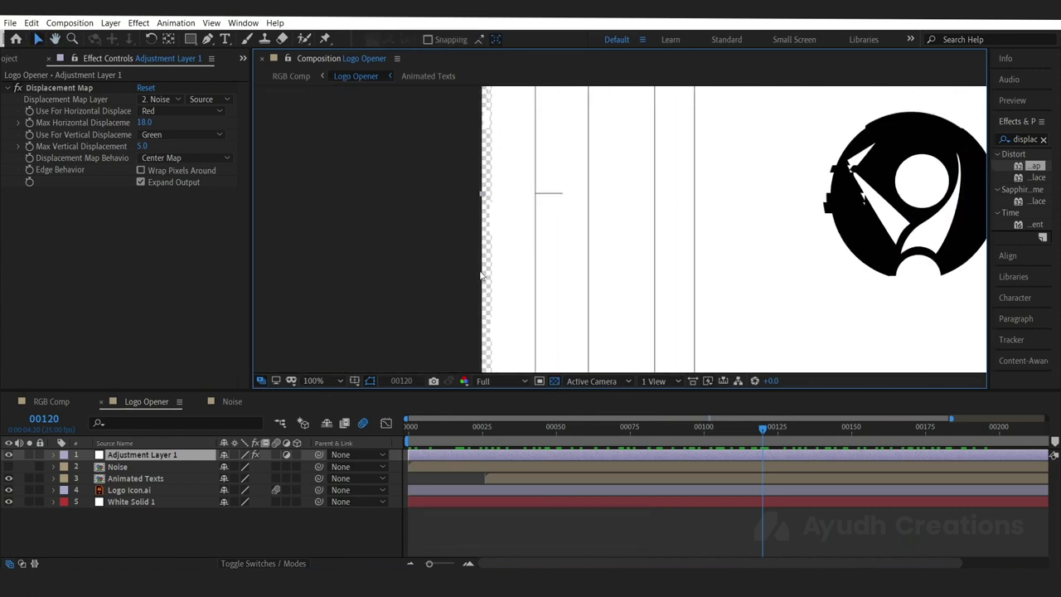
scroll(484, 280, down, 4)
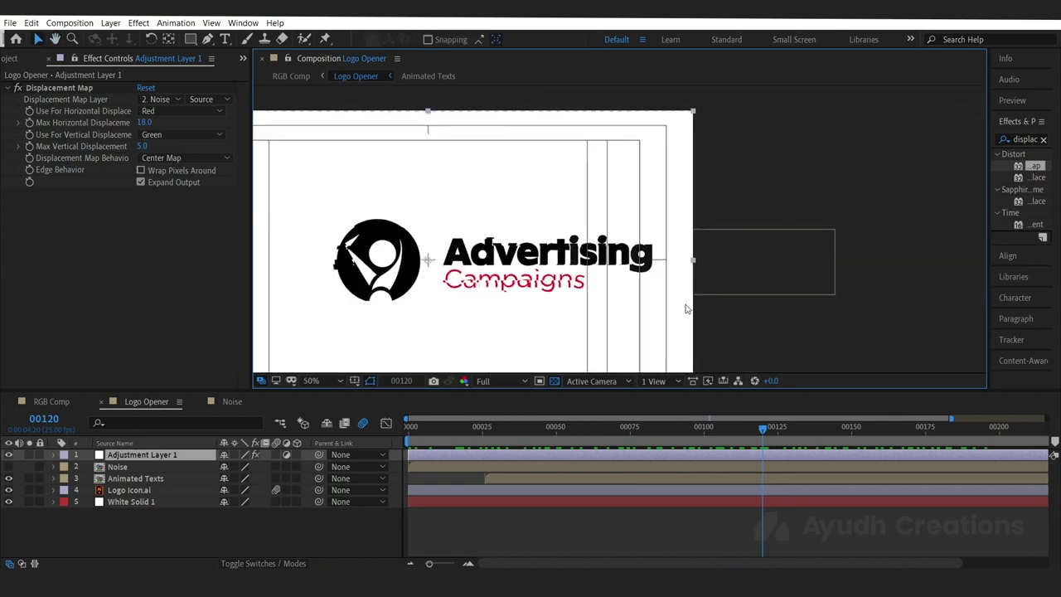
drag(554, 244, 580, 255)
scroll(581, 254, up, 1)
drag(410, 287, 412, 280)
drag(417, 222, 382, 258)
drag(359, 221, 391, 258)
drag(300, 318, 299, 276)
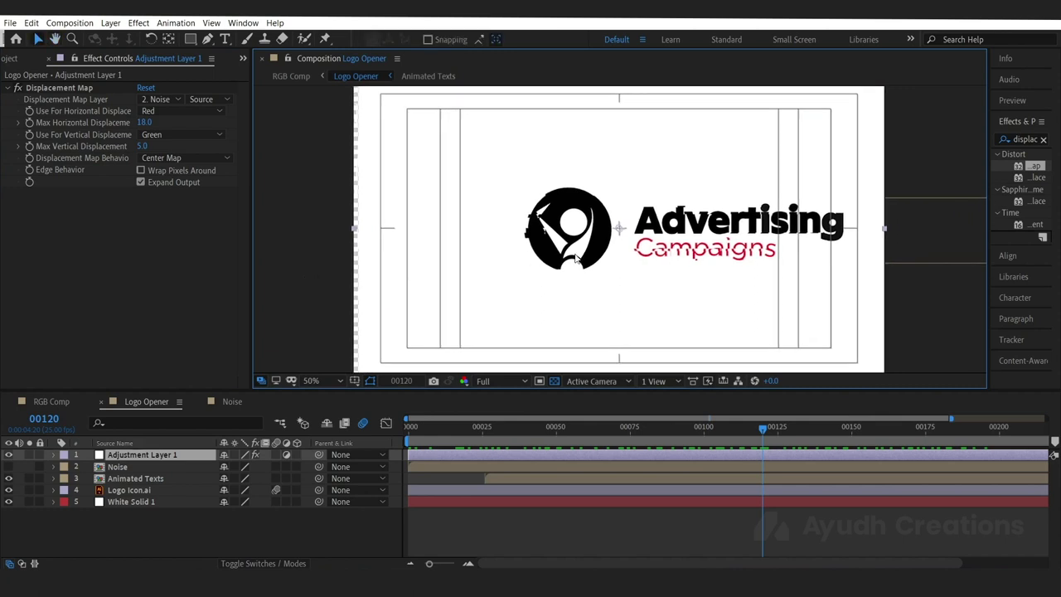
drag(462, 268, 411, 267)
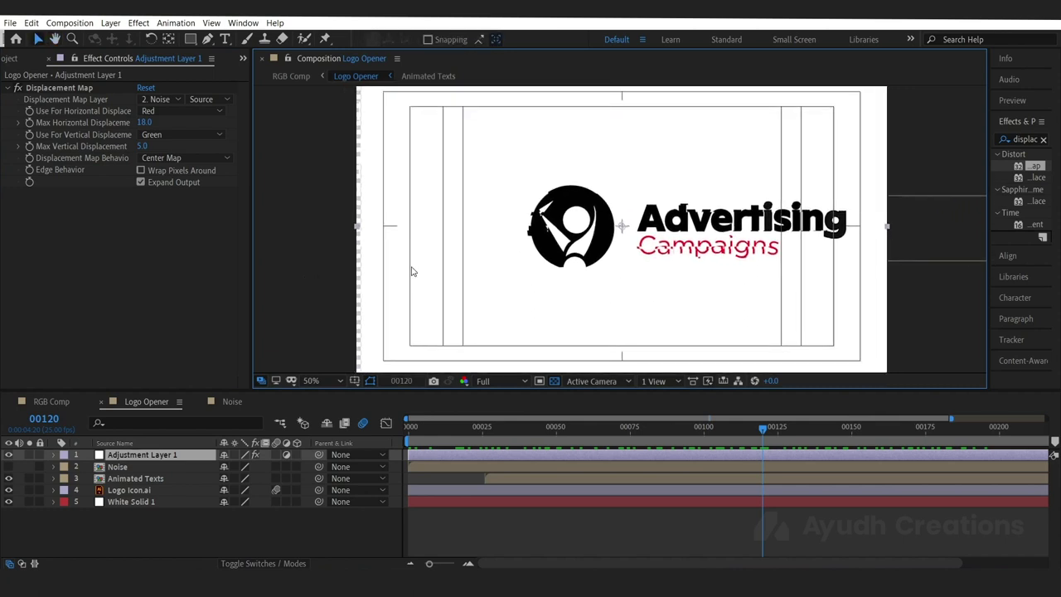
Step: Apply the Motion Tile effect to the adjustment layer with Mirror Edges enabled
click(80, 90)
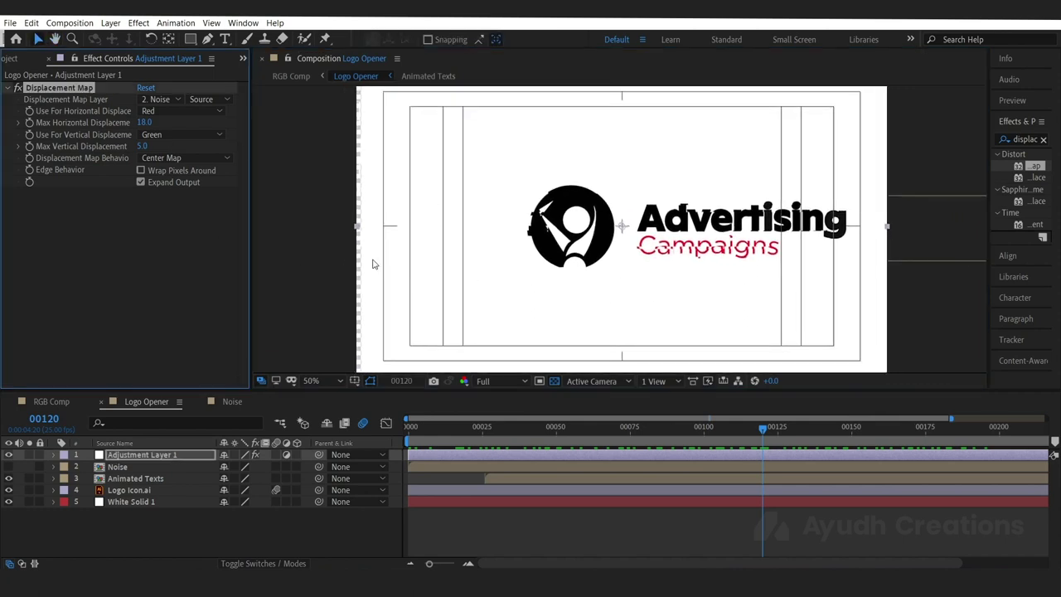
scroll(468, 282, down, 1)
drag(469, 282, 405, 291)
click(197, 301)
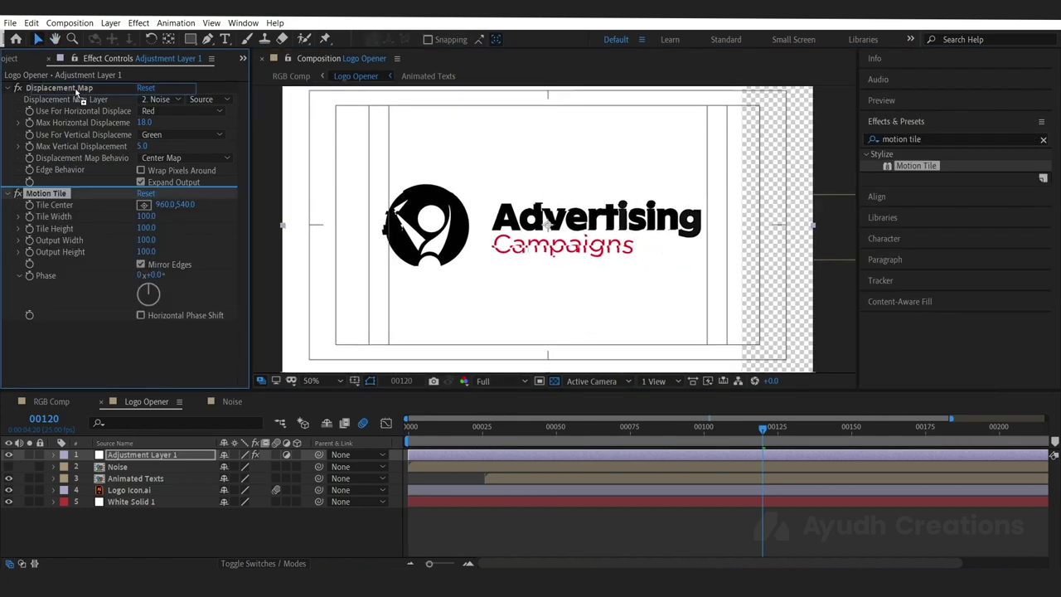
Step: Move Motion Tile above Displacement Map in the effect order and set its output width and height to 140
drag(50, 193, 52, 85)
click(146, 134)
text(140)
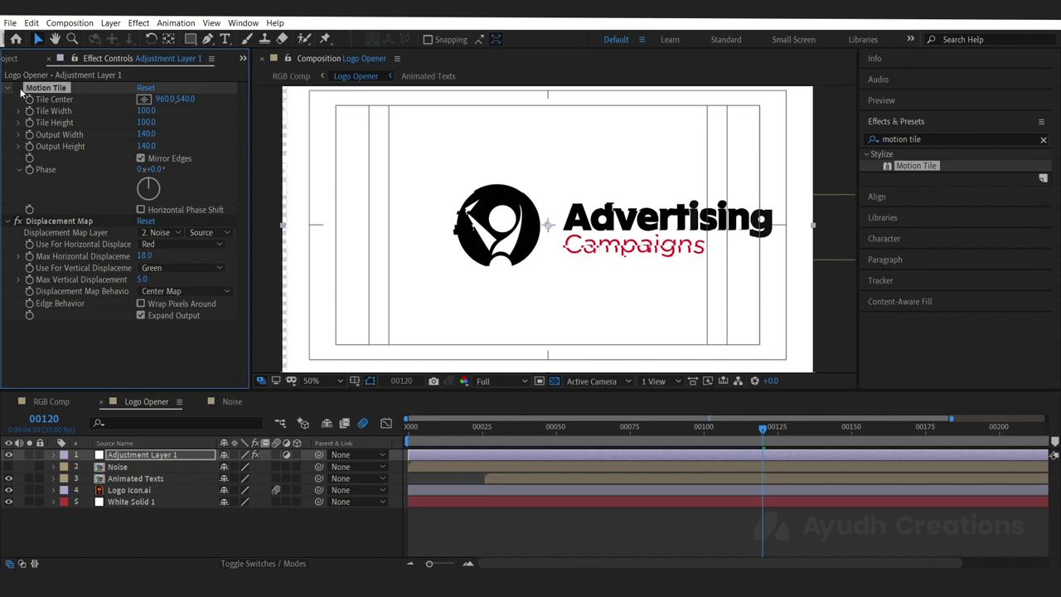
Step: Compare the frame's edge up close with the Motion Tile effect disabled and enabled
drag(323, 182, 668, 181)
scroll(474, 194, up, 2)
scroll(566, 202, down, 1)
scroll(566, 203, up, 1)
click(56, 90)
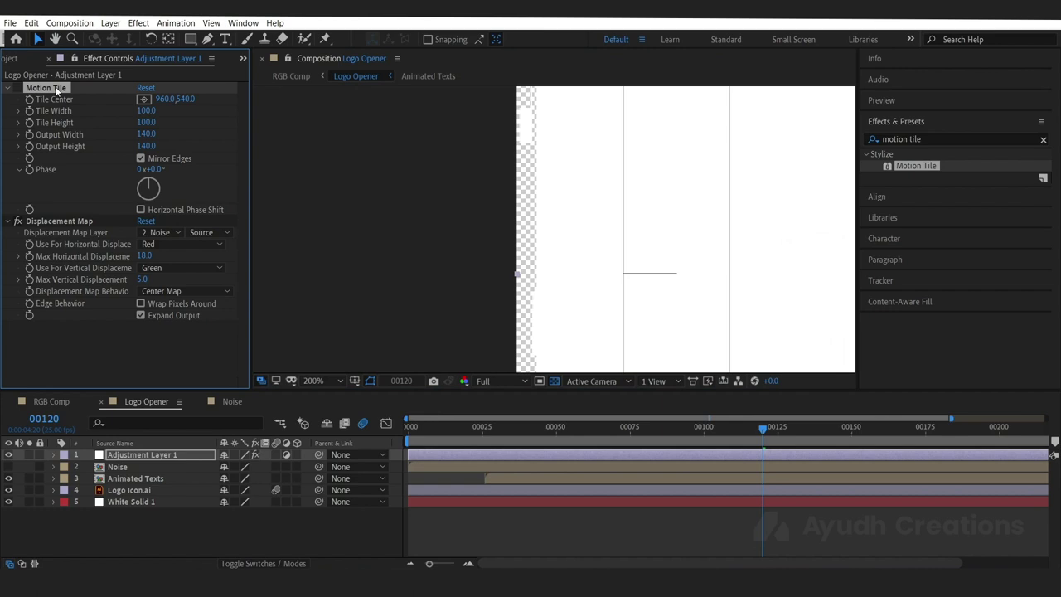
click(17, 88)
scroll(543, 245, down, 3)
scroll(693, 196, up, 3)
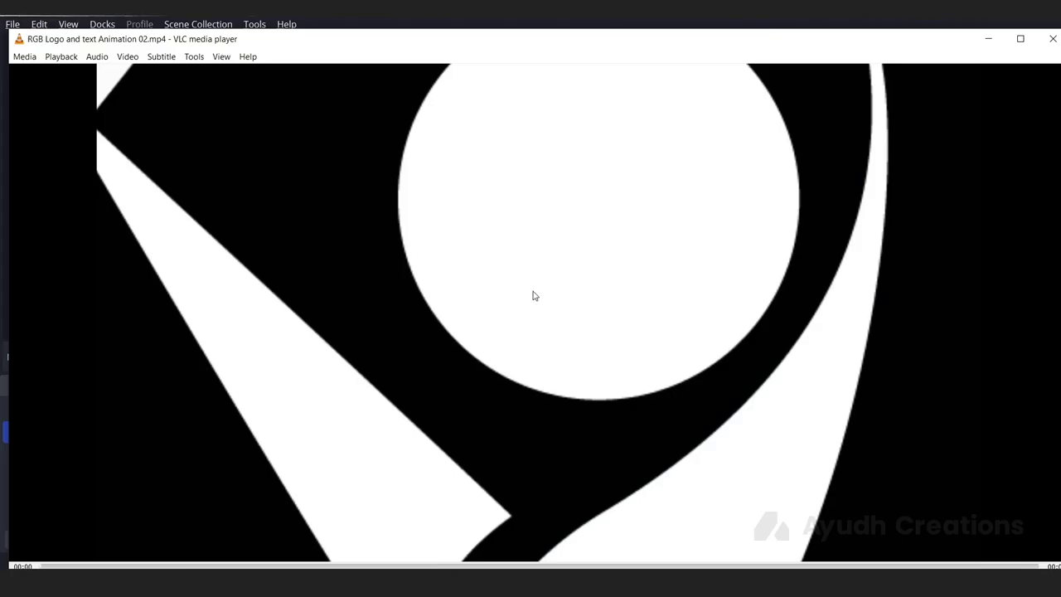
Step: Switch to VLC media player and watch RGB Logo and text Animation 02.mp4 in full screen
double_click(554, 316)
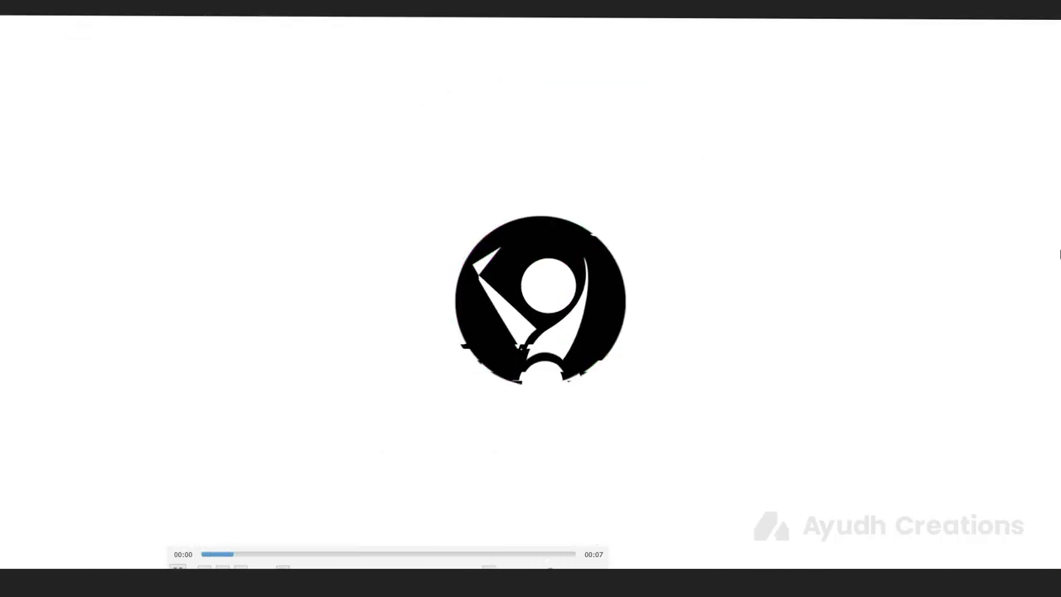